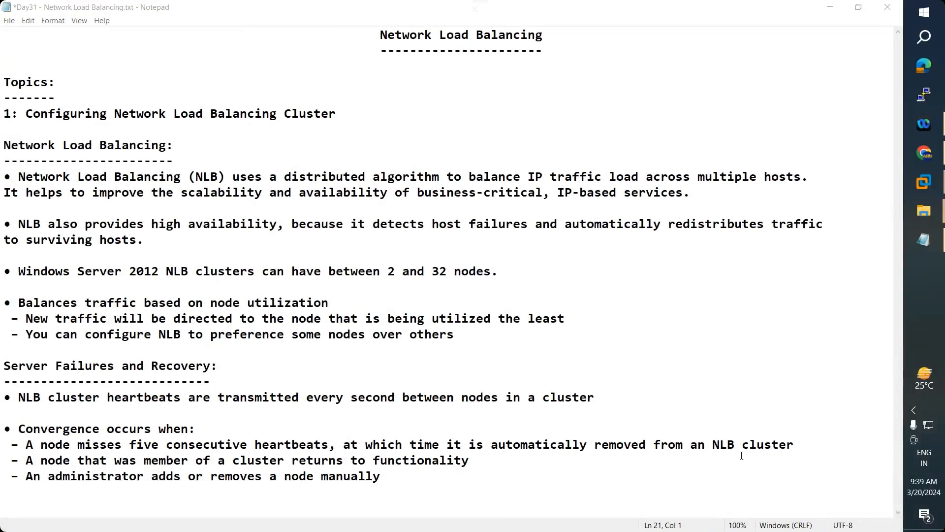
- Minimize the Notepad notes and File Explorer, then launch the Miro desktop app
click(831, 8)
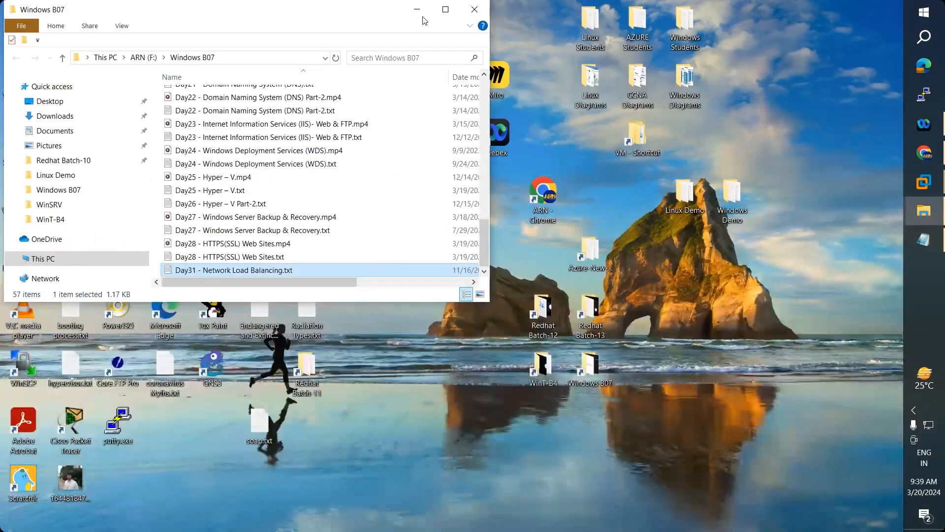
click(417, 9)
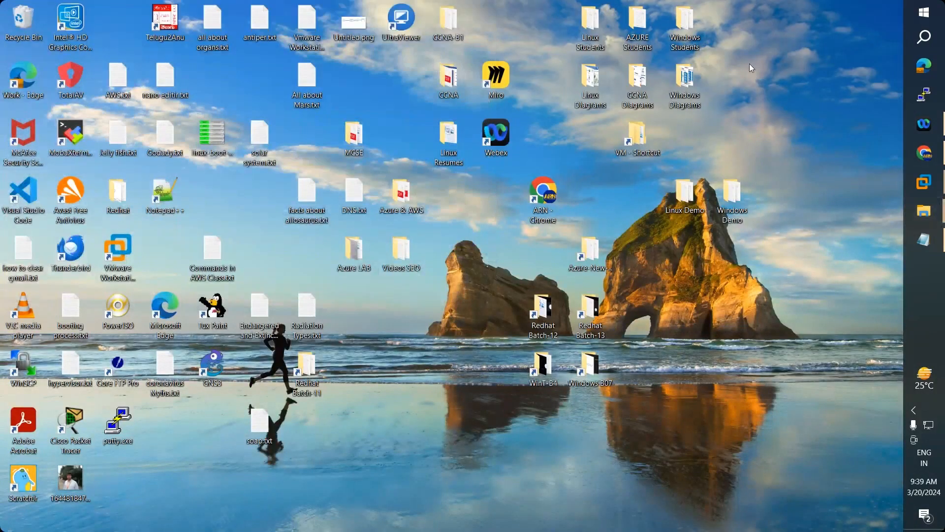
double_click(491, 74)
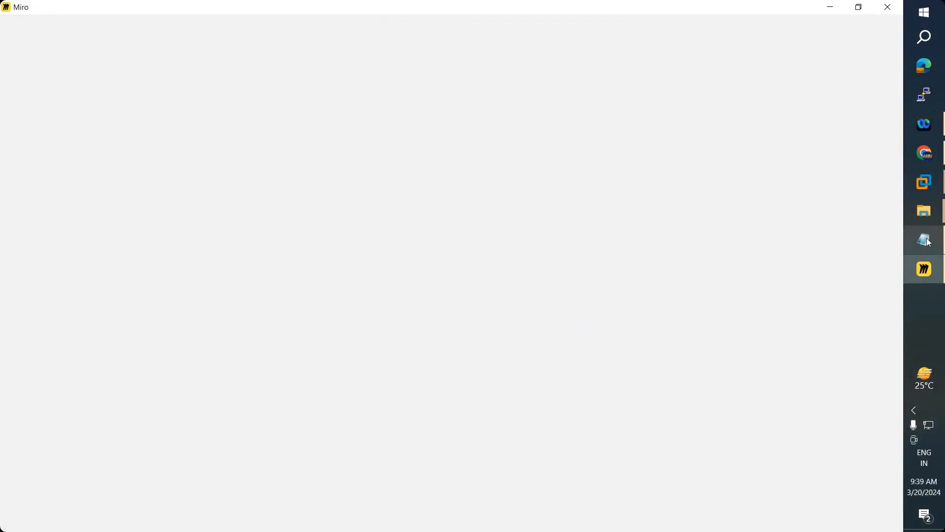
- Open the Untitled board in Miro, then return to the notes and highlight 'Network Load Balancing'
click(929, 243)
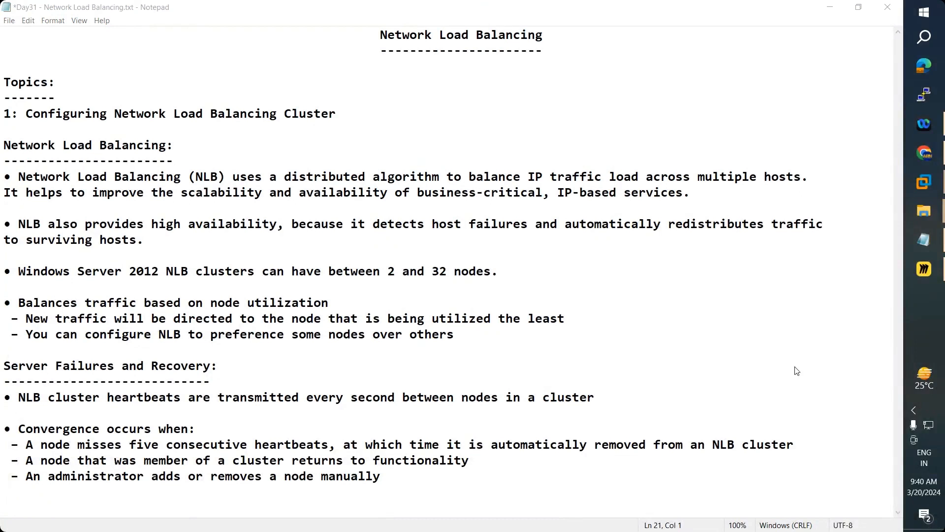
click(667, 327)
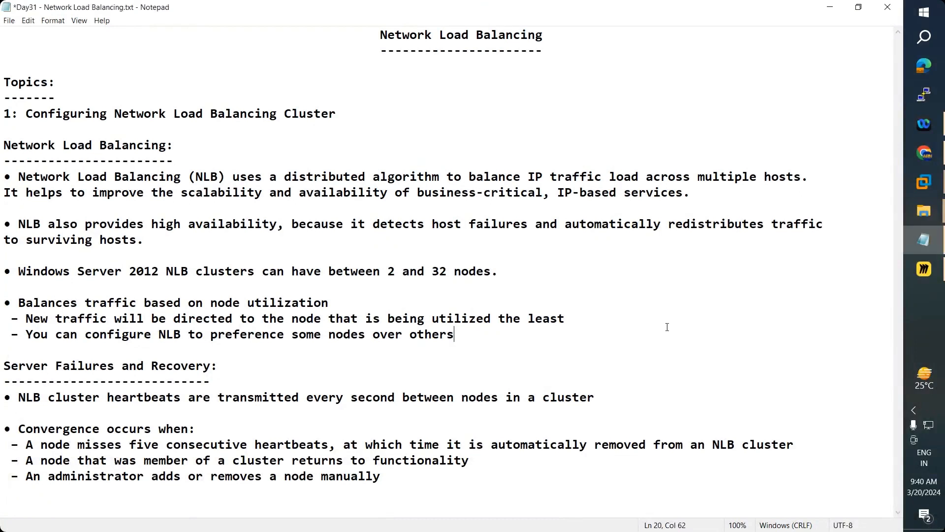
click(924, 269)
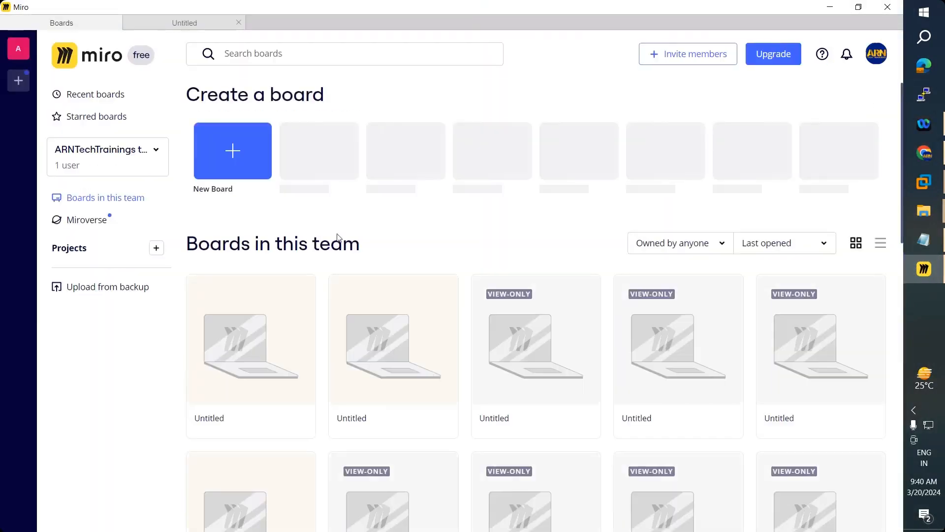
click(184, 26)
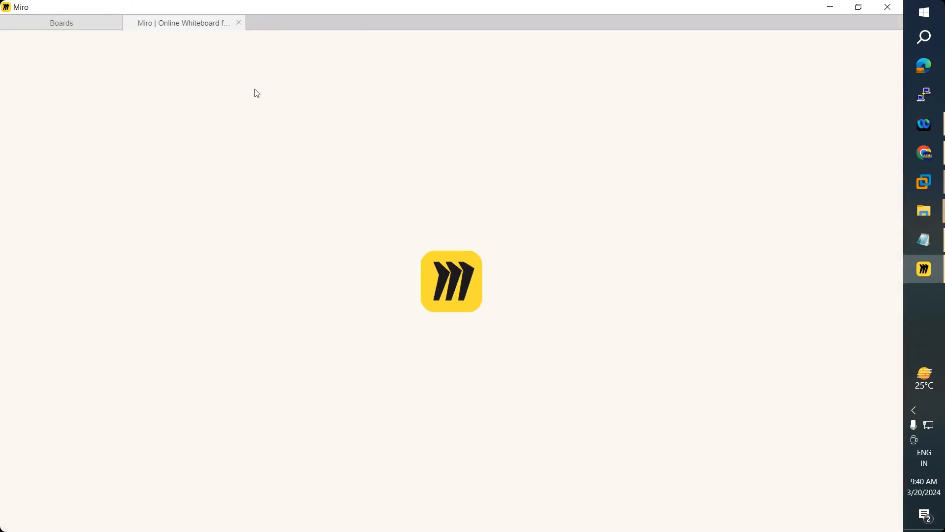
click(924, 240)
drag(19, 176, 219, 176)
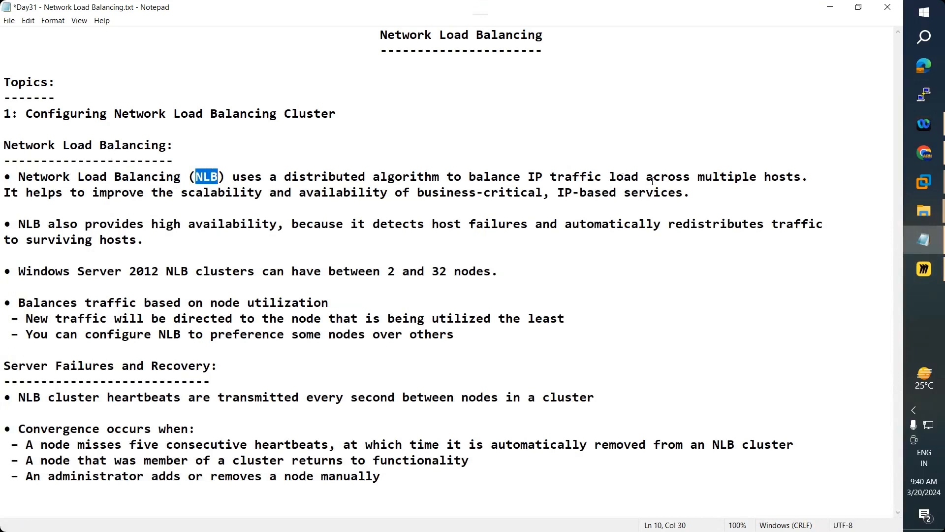
- Read through the first NLB bullet sentence, then minimize Notepad to show the Miro board
drag(802, 176, 22, 178)
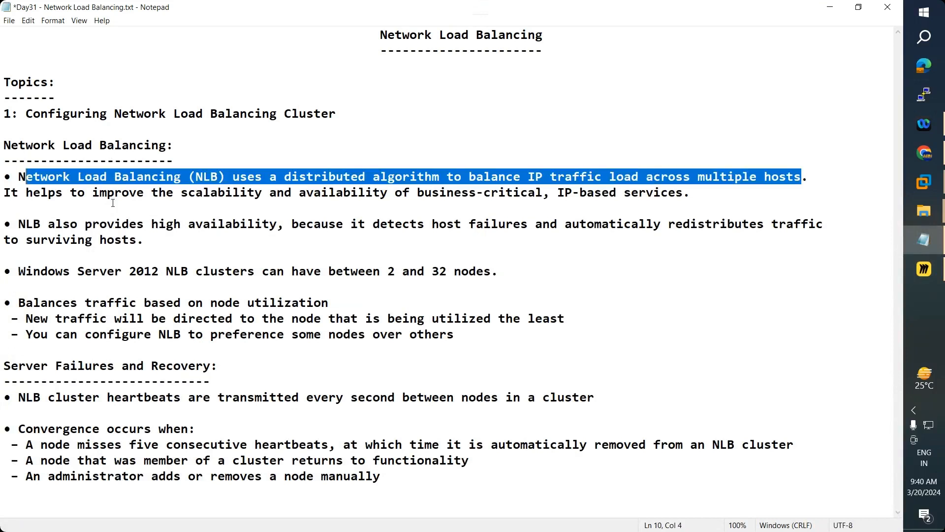
click(188, 204)
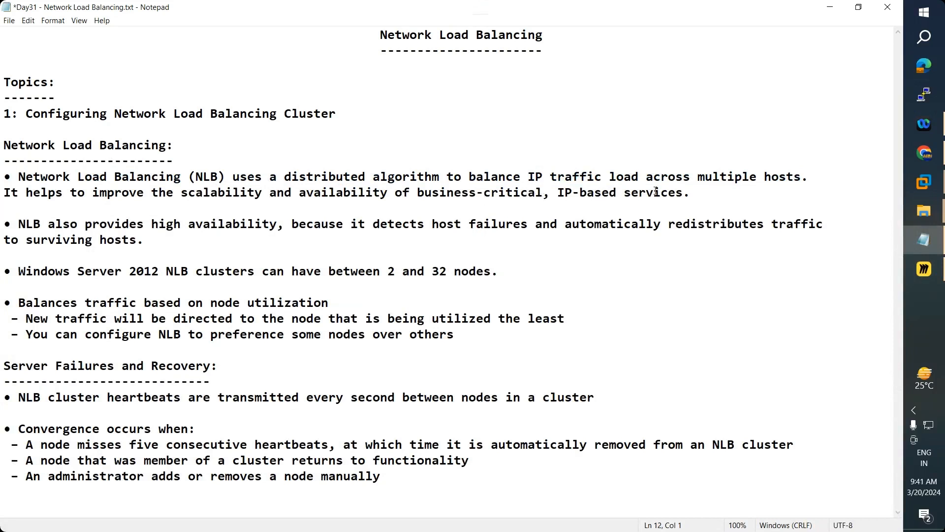
click(831, 9)
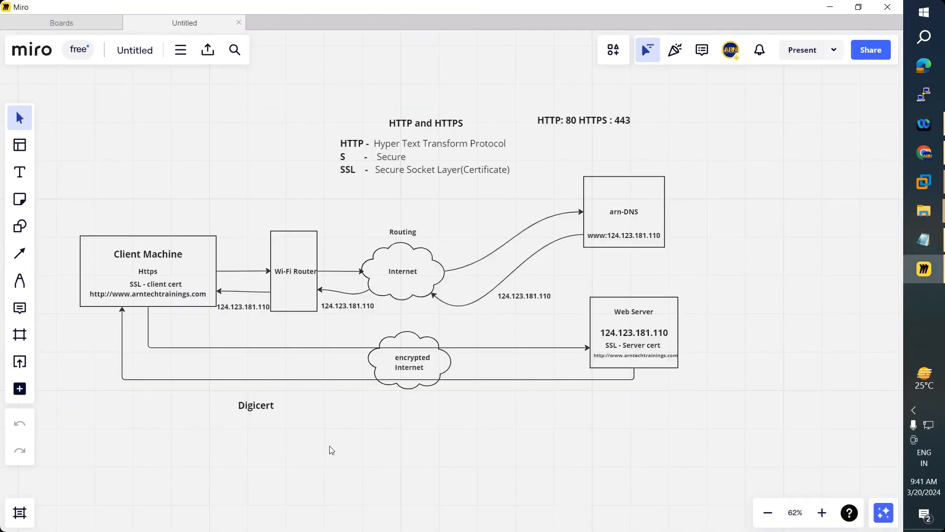
- Select and delete the entire HTTP/HTTPS diagram, then bring the NLB notes back up
key(ctrl+a)
key(Delete)
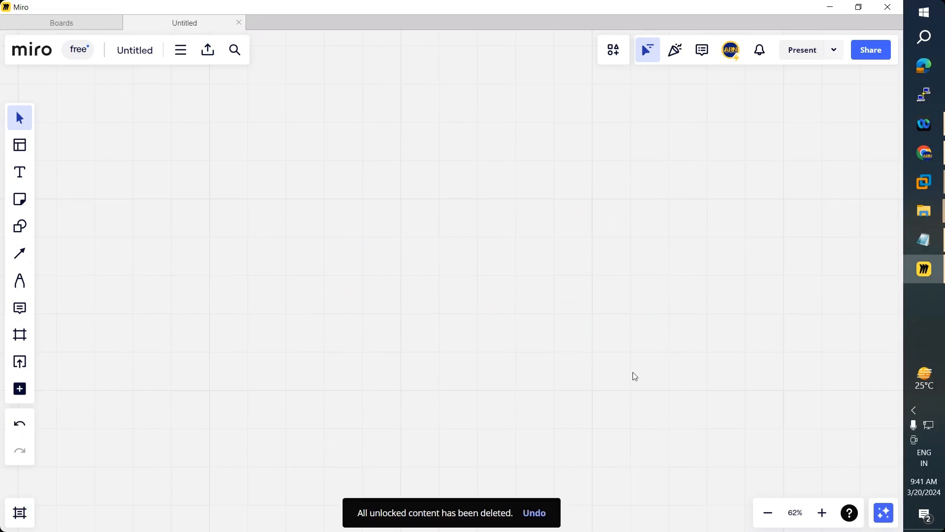
click(924, 241)
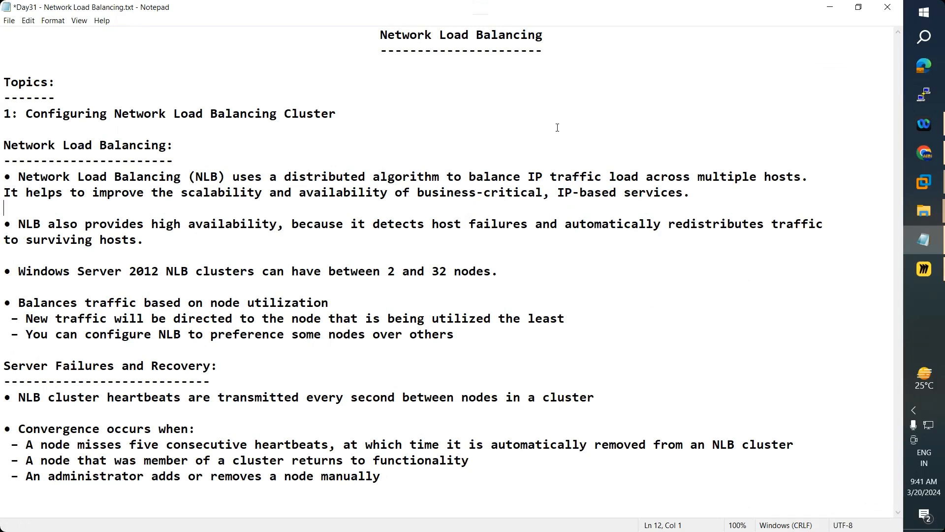
- Draw a square rectangle box on the empty Miro board
click(830, 6)
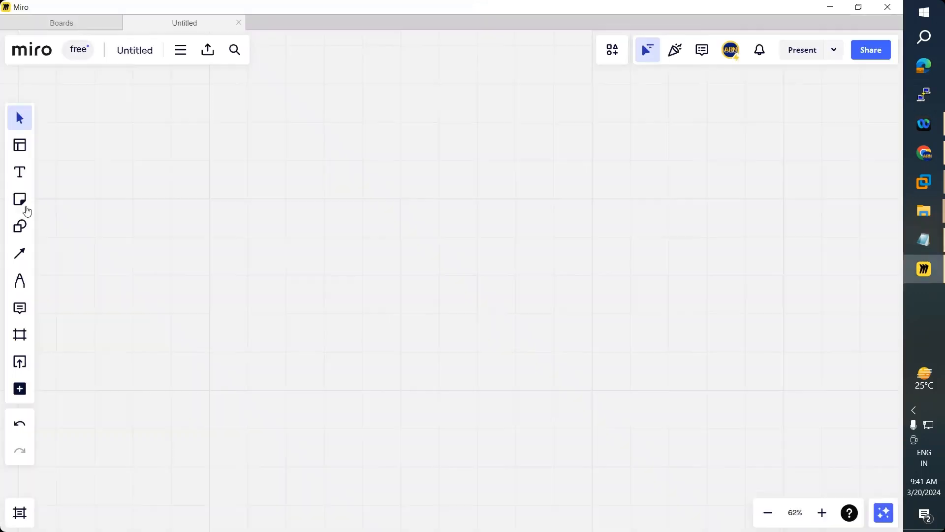
click(19, 232)
click(63, 235)
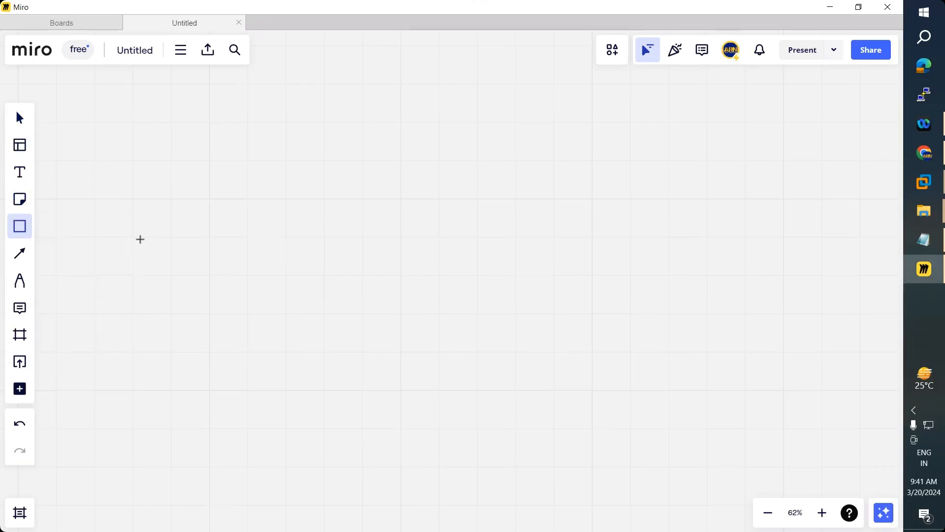
drag(89, 193, 194, 297)
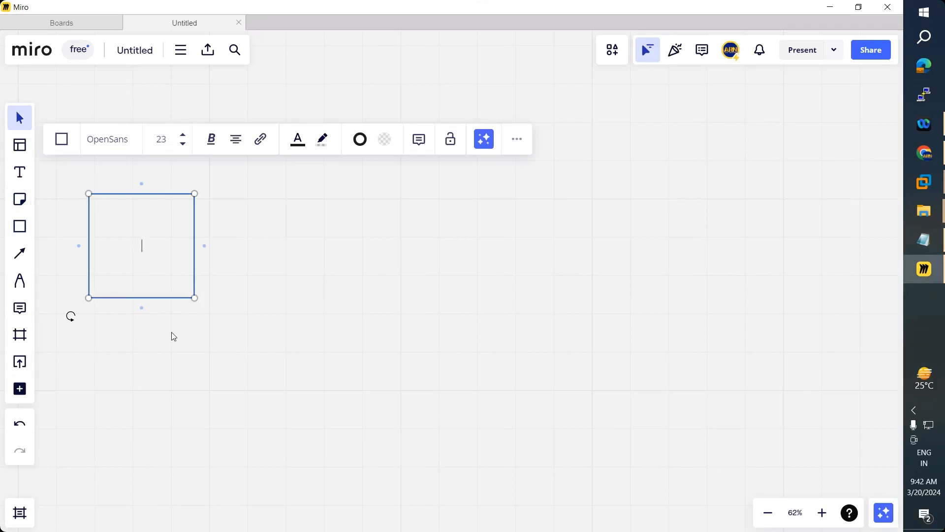
click(175, 300)
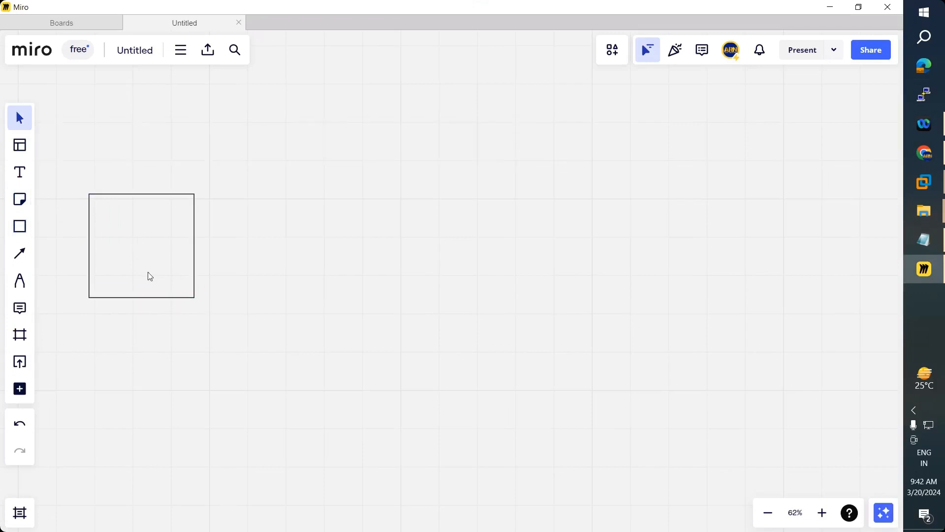
- Duplicate the square and stack both boxes vertically on the right side
click(147, 271)
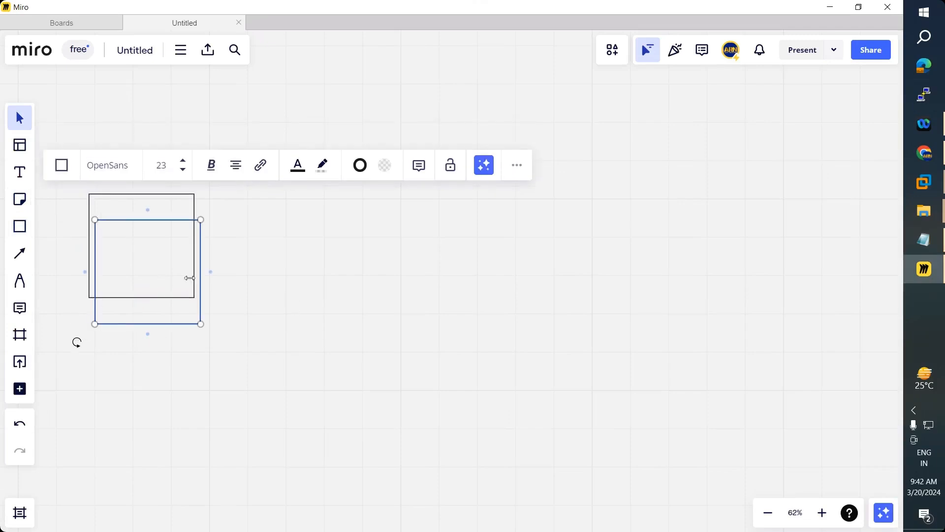
key(ctrl+v)
drag(155, 383, 686, 170)
drag(118, 253, 663, 337)
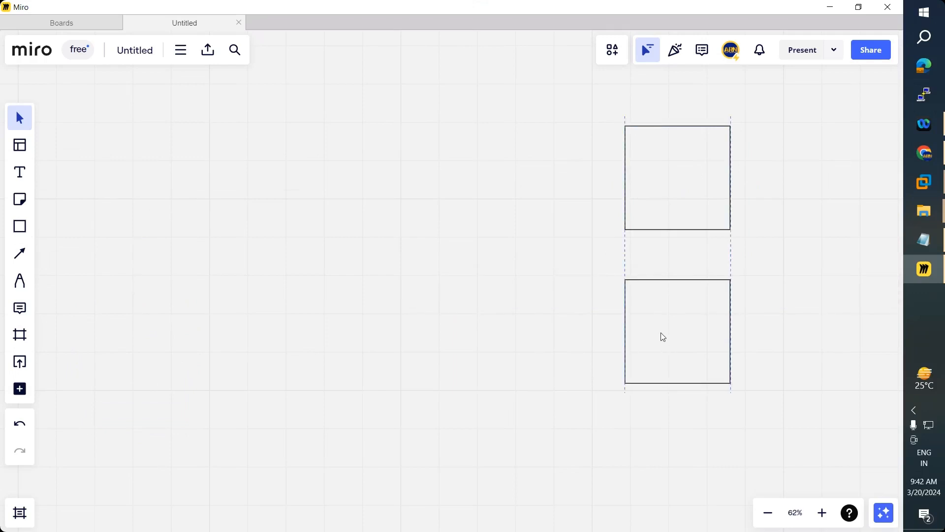
- Add a 'Web Server 1' label at font size 18 centred above the upper box
click(20, 172)
click(638, 120)
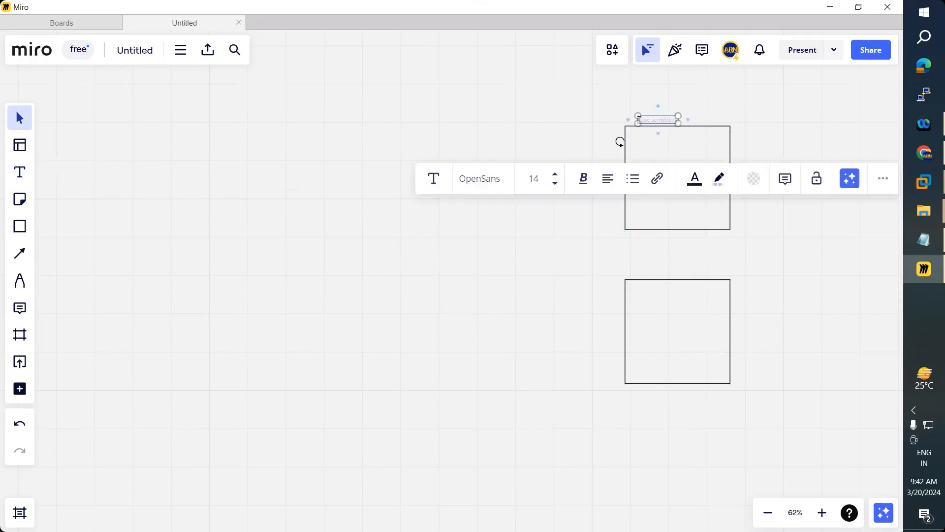
text(Web)
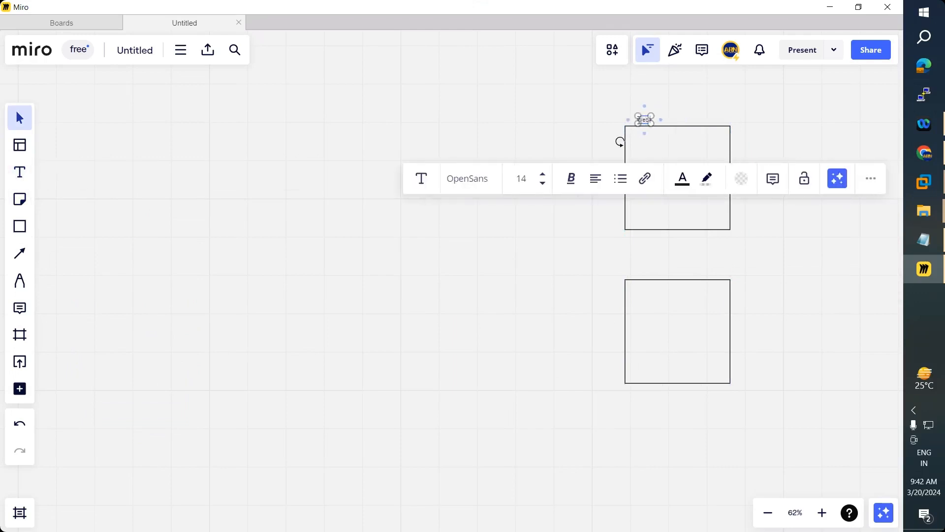
text( Server 1)
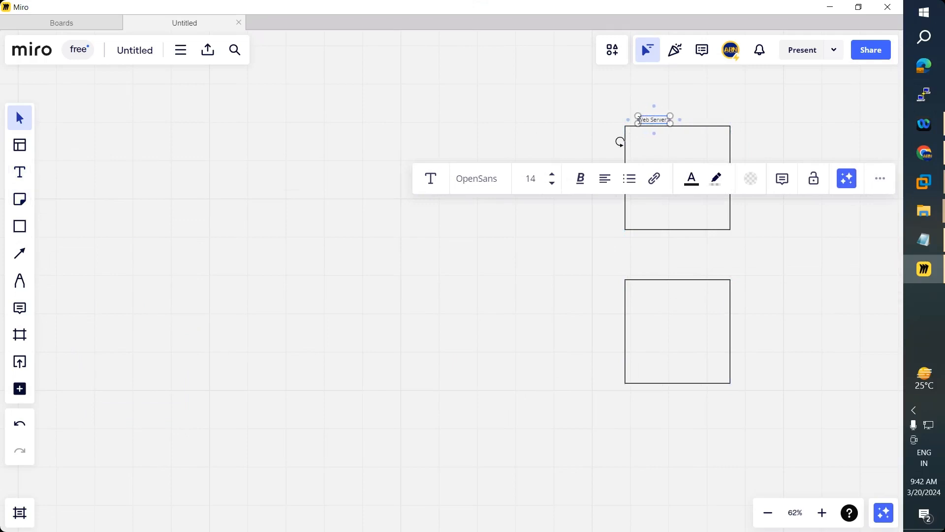
click(553, 175)
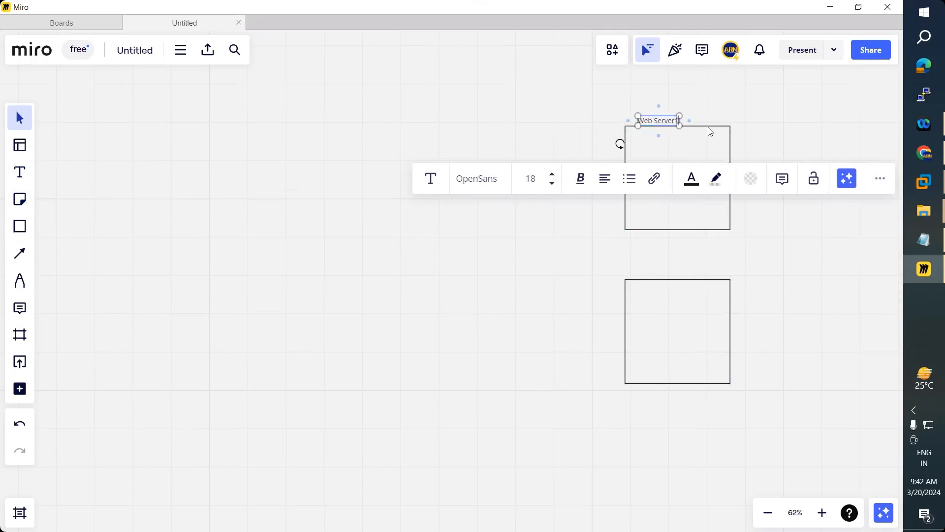
drag(660, 123, 675, 123)
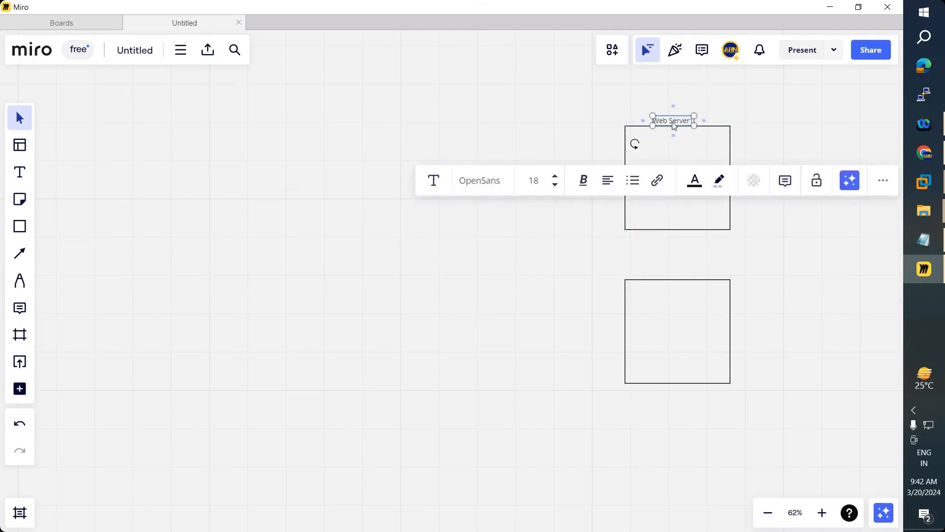
key(ctrl+v)
click(640, 133)
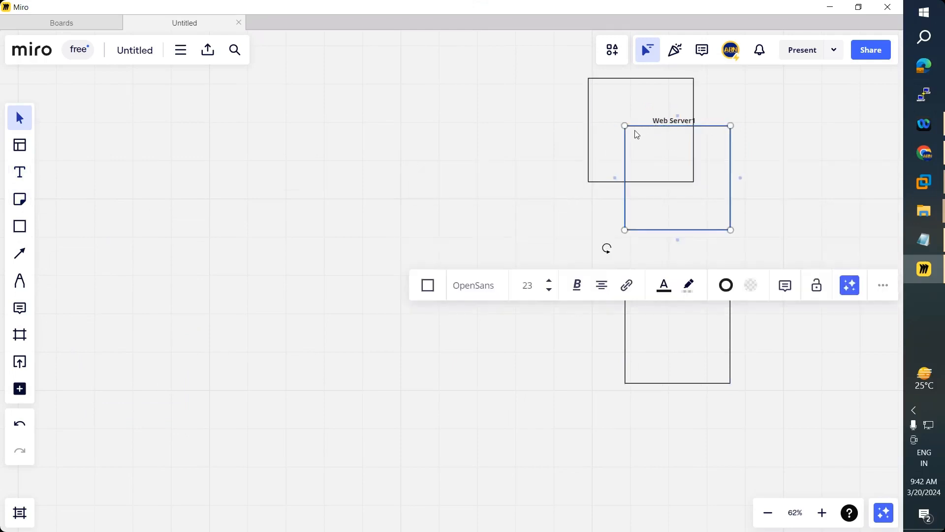
click(485, 194)
click(636, 102)
key(Delete)
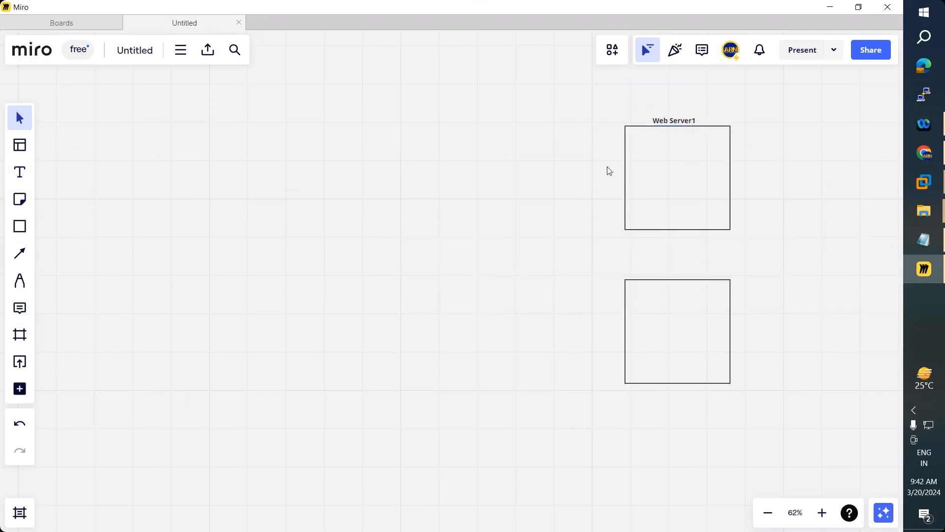
- Copy the label above the lower box and change it to 'Web Server2'
click(677, 124)
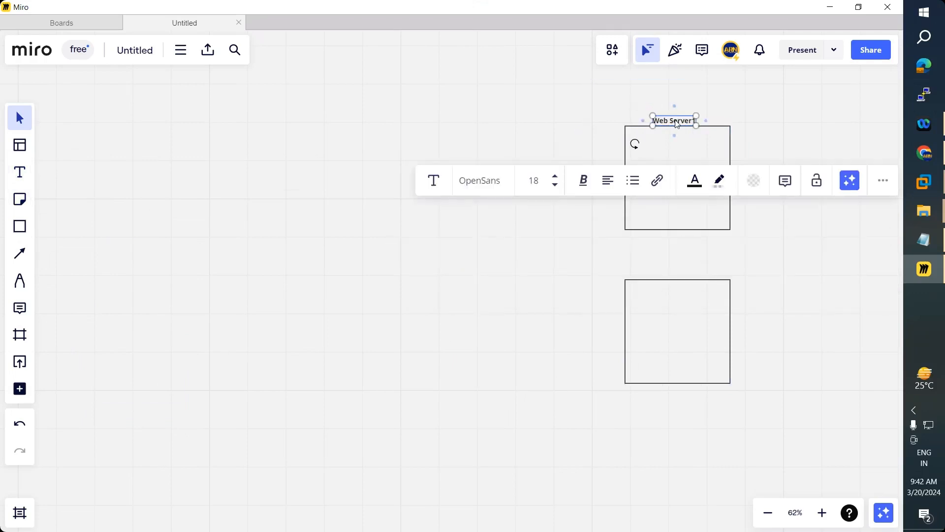
key(ctrl+c)
key(ctrl+v)
drag(676, 121, 674, 271)
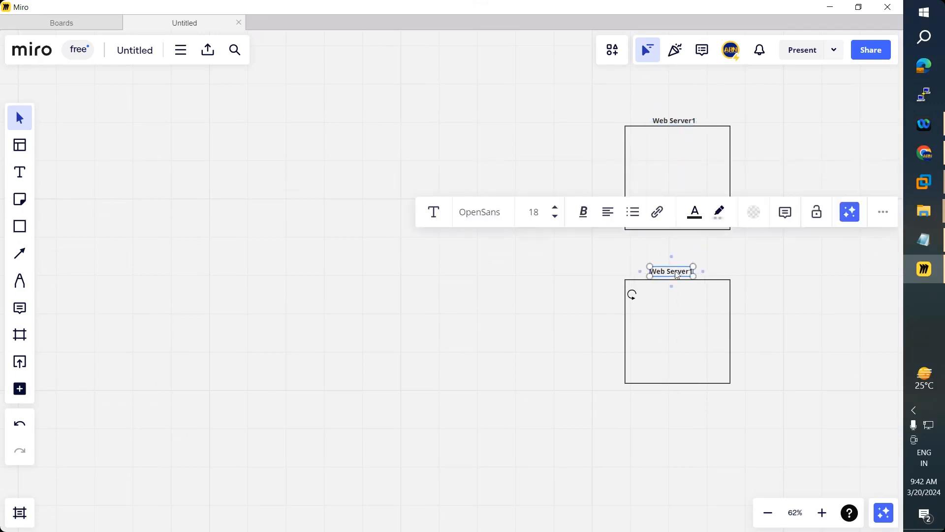
double_click(676, 271)
key(Right)
key(BackSpace)
text(2)
click(741, 294)
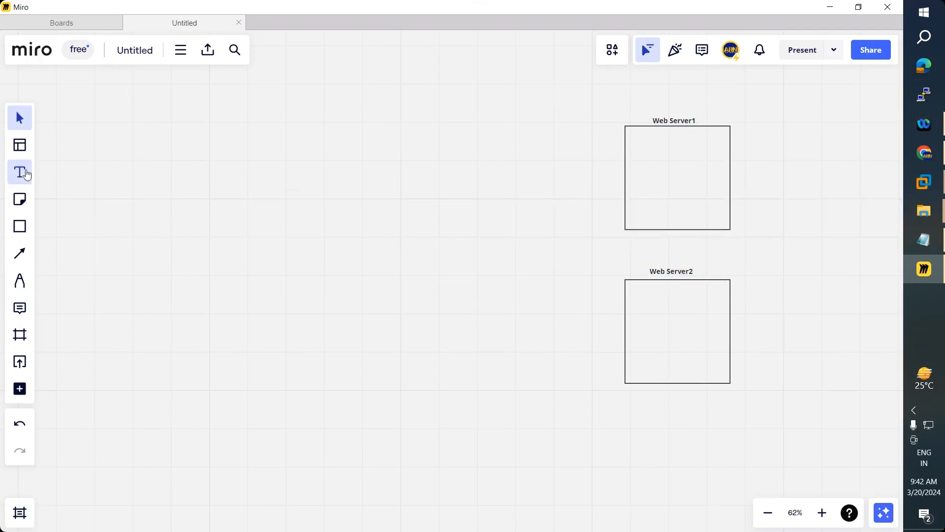
click(27, 175)
click(640, 175)
text(w)
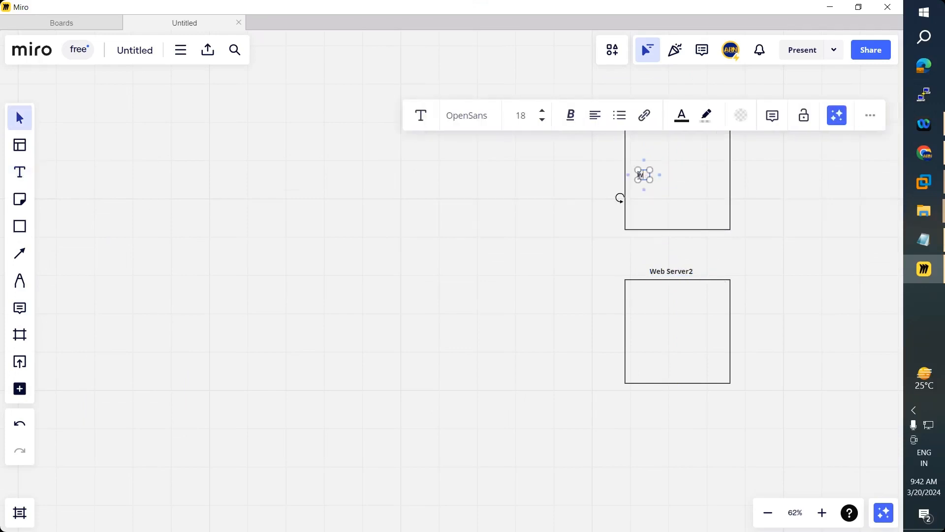
text(ww)
text(.st)
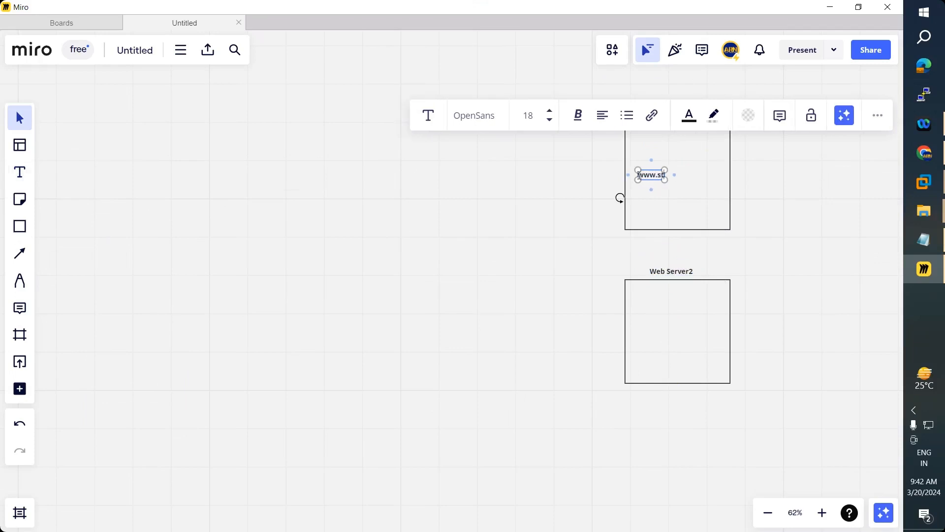
text(ark)
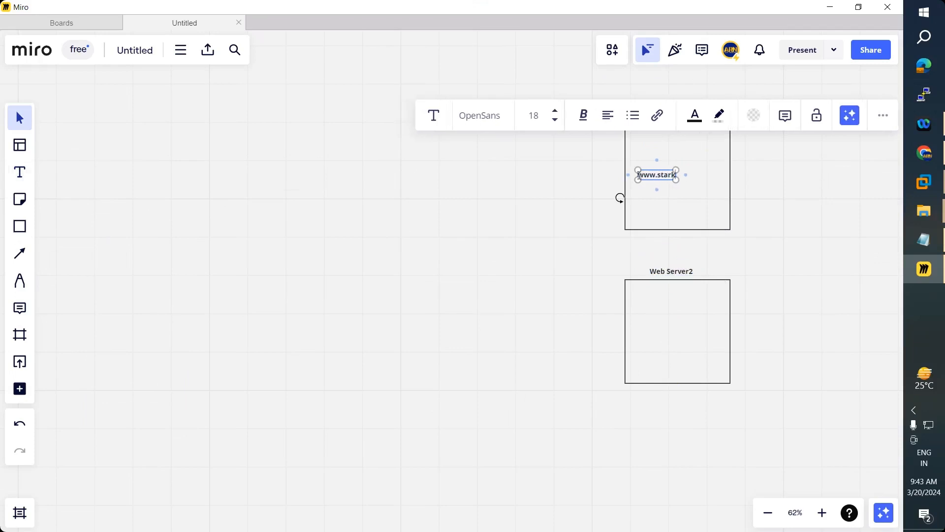
text(ids.com)
click(746, 192)
drag(681, 182, 689, 181)
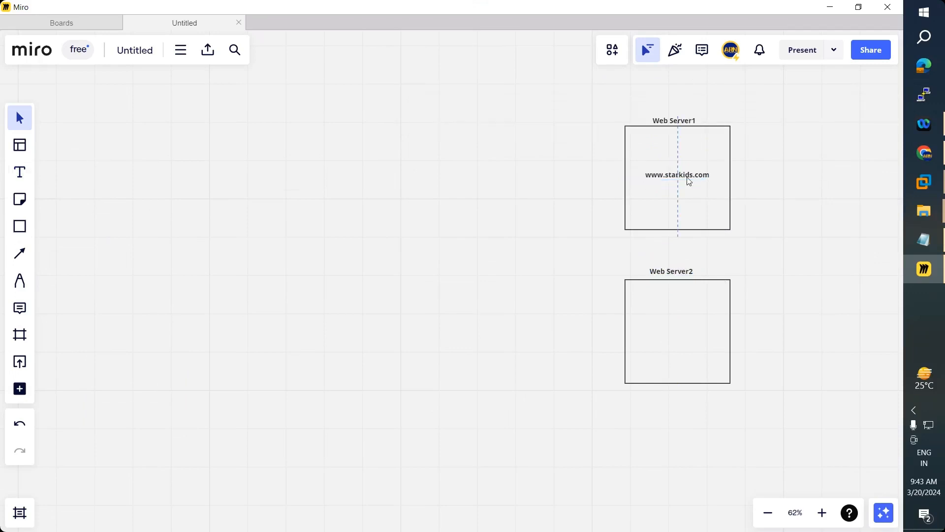
- Copy the address into the Web Server2 box and centre the Web Server2 label
click(684, 176)
key(ctrl+c)
key(ctrl+v)
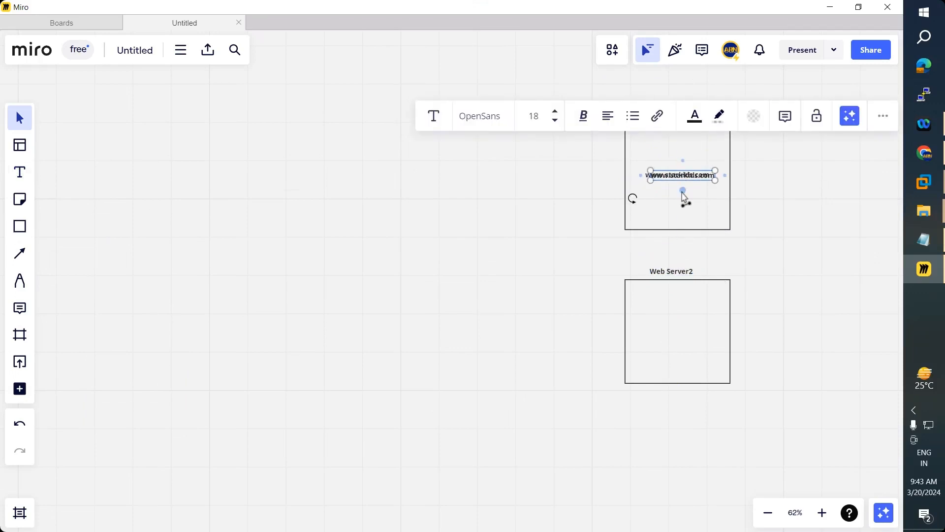
drag(683, 177, 681, 341)
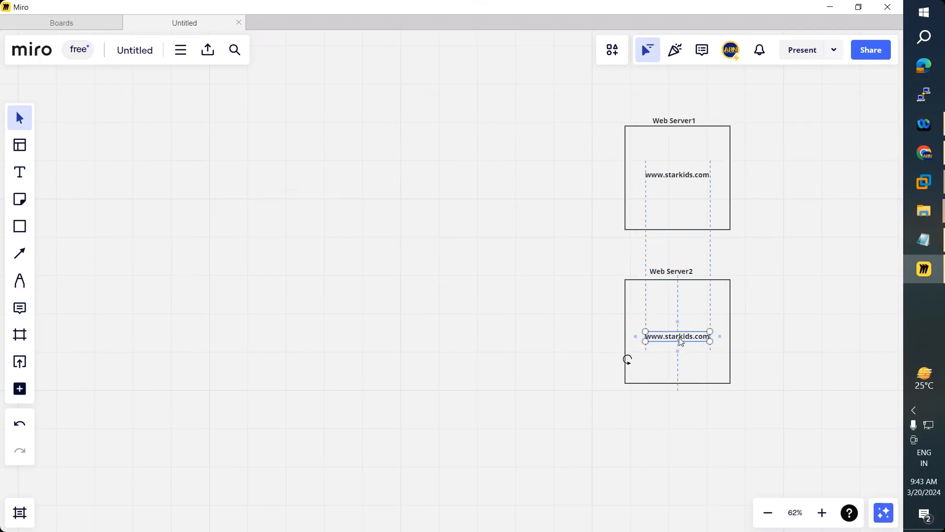
click(768, 302)
drag(687, 277, 678, 273)
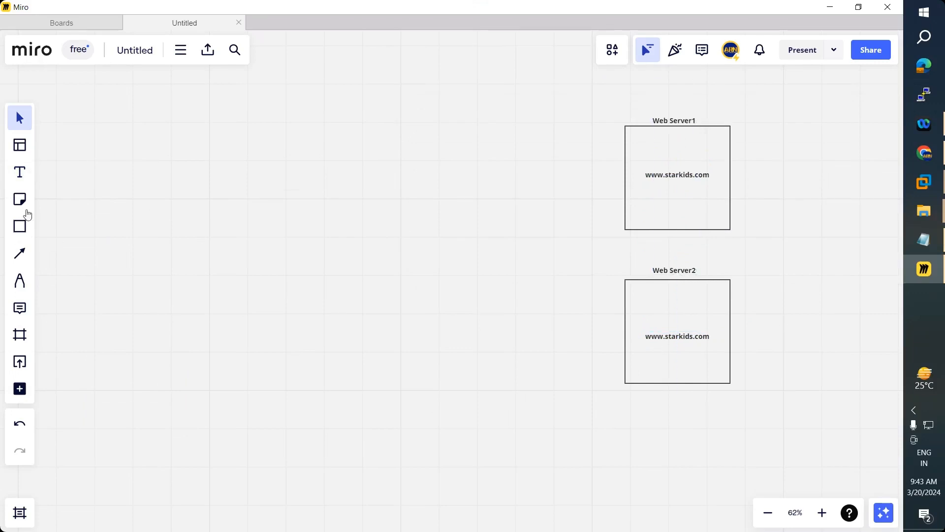
click(19, 226)
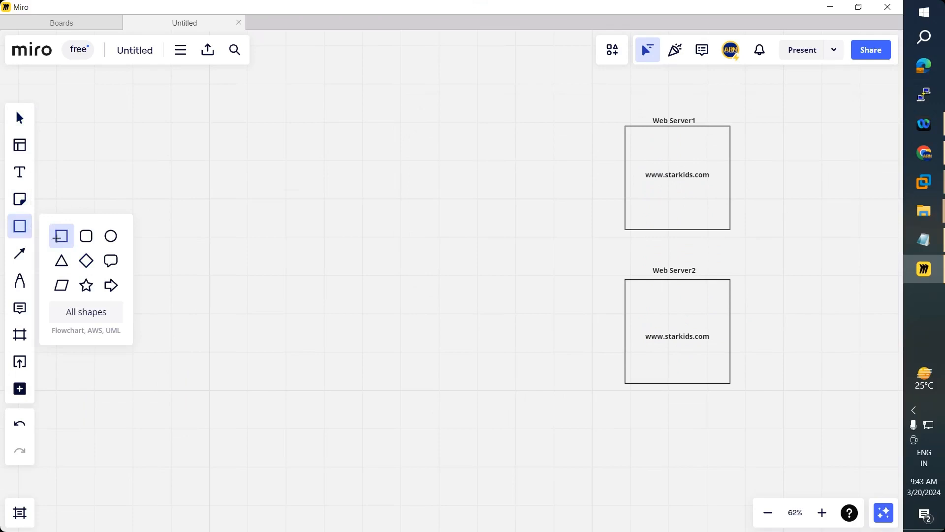
- Draw a rectangle on the left and label it 'Client Machine'
click(56, 241)
drag(53, 212, 159, 302)
click(182, 342)
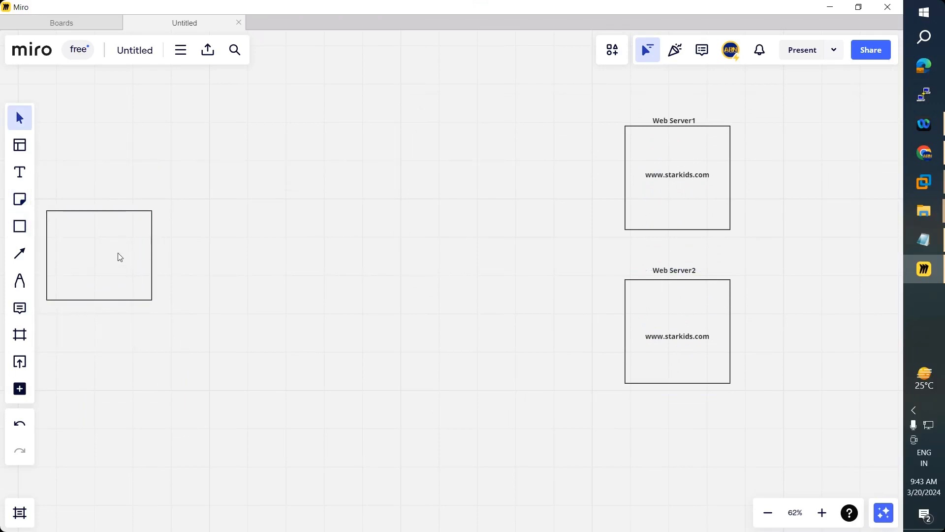
click(20, 172)
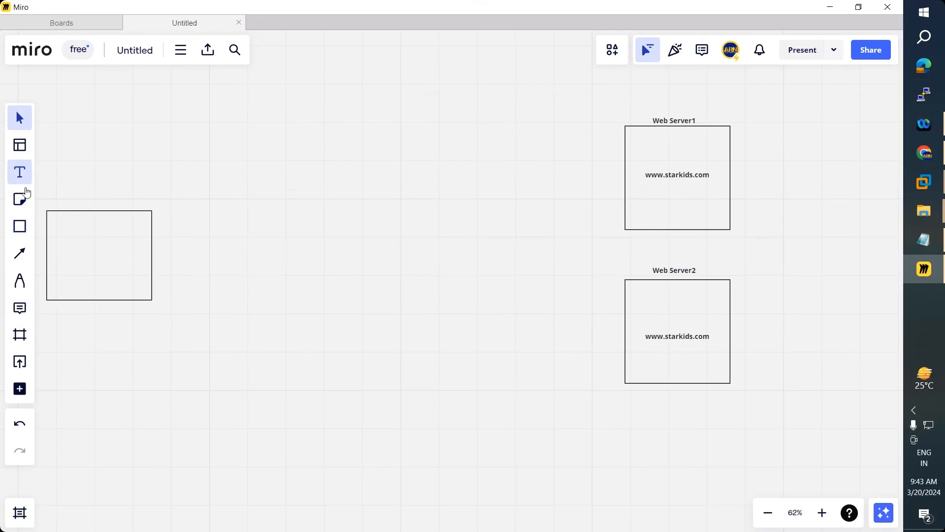
click(54, 261)
text(Clien)
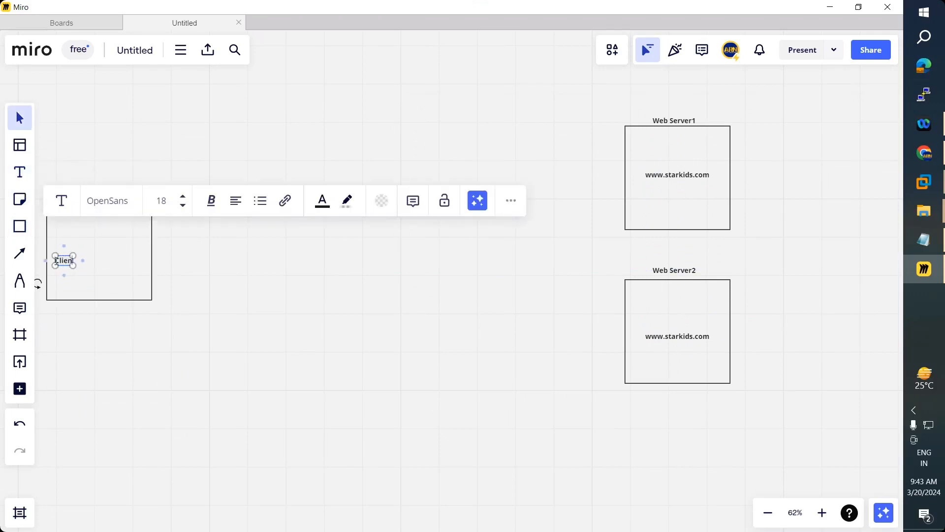
text(t Machine)
click(75, 304)
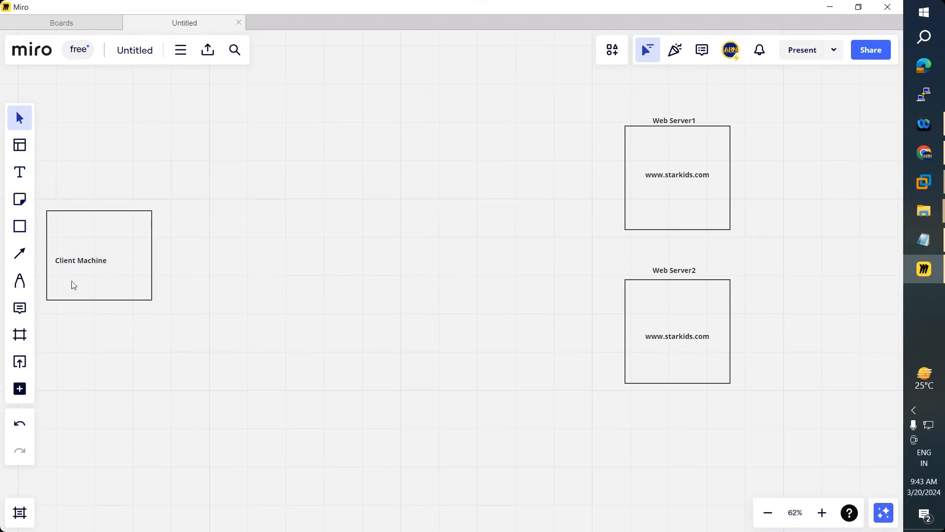
drag(100, 253, 96, 252)
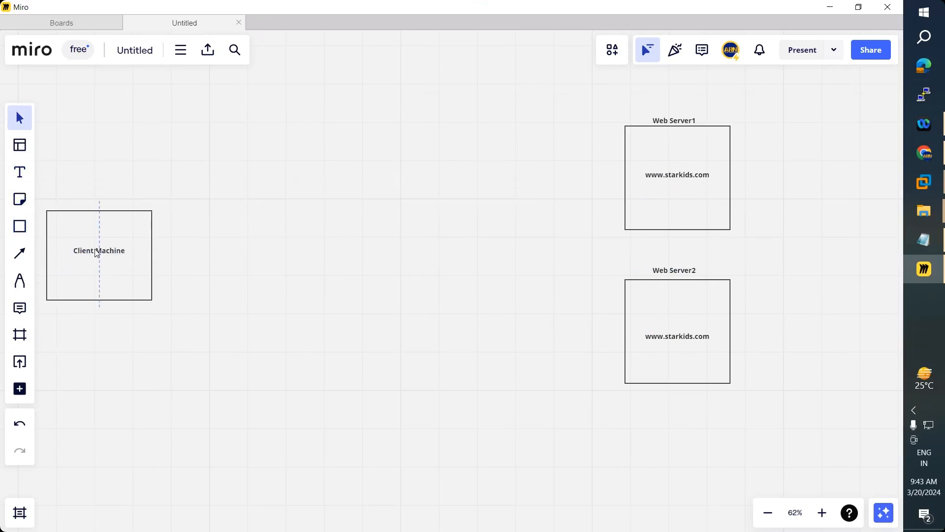
click(20, 253)
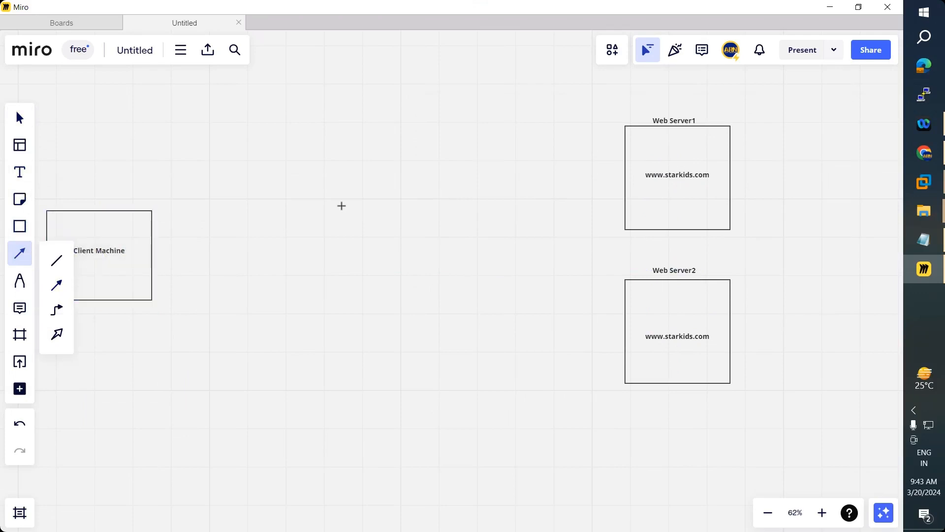
key(Escape)
click(669, 173)
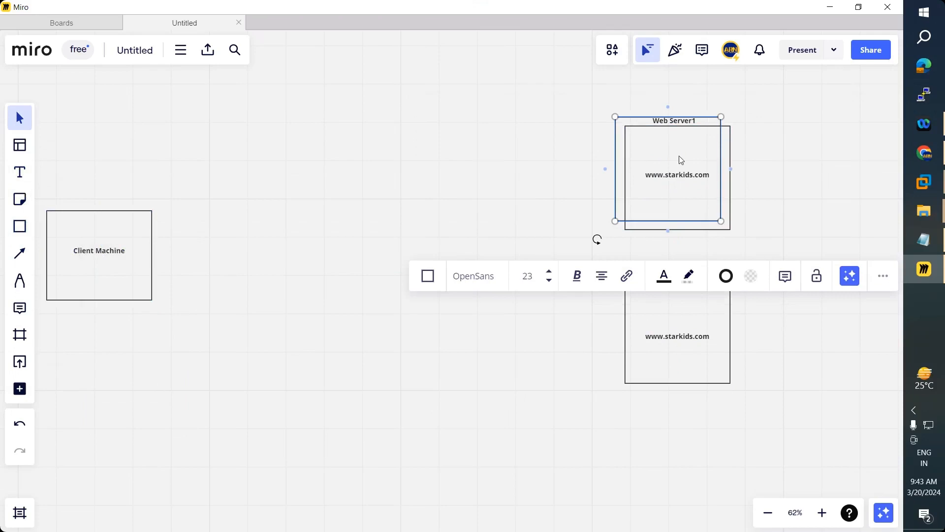
click(685, 174)
key(Escape)
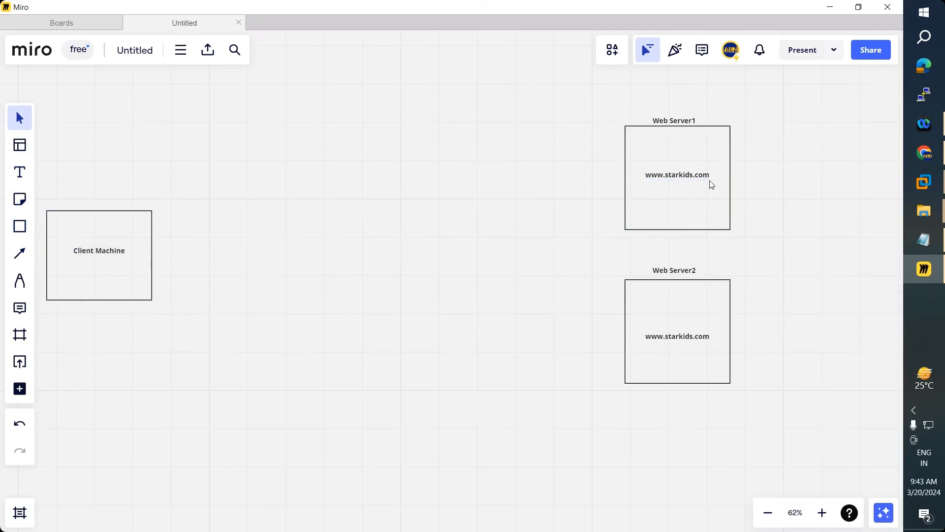
click(690, 177)
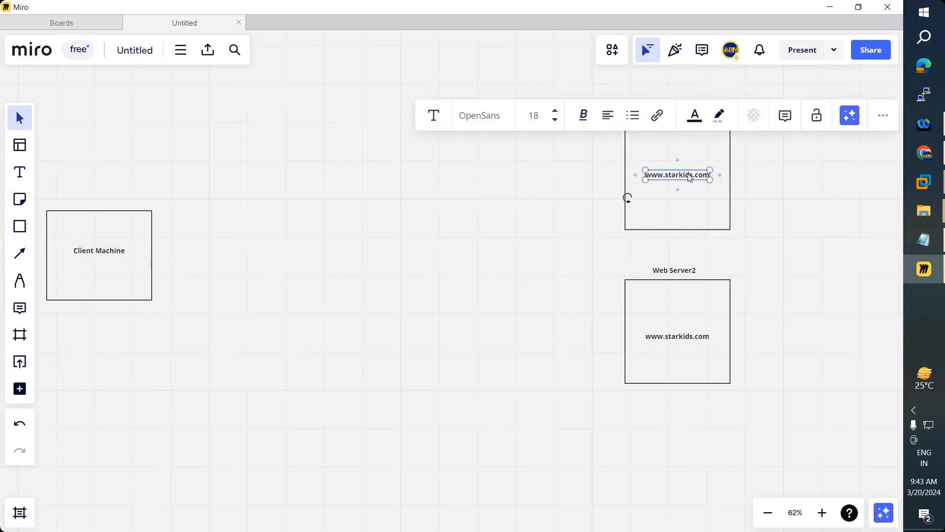
drag(690, 178, 680, 179)
drag(253, 288, 92, 276)
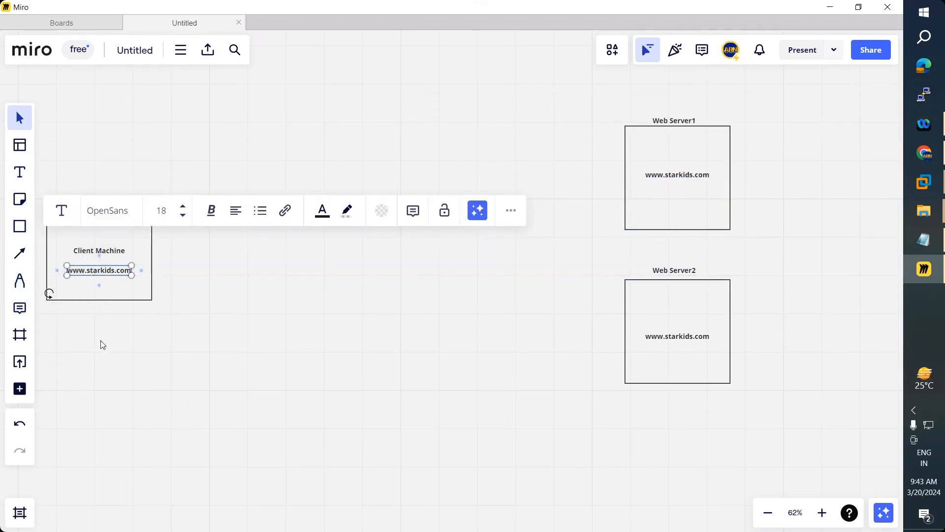
click(101, 341)
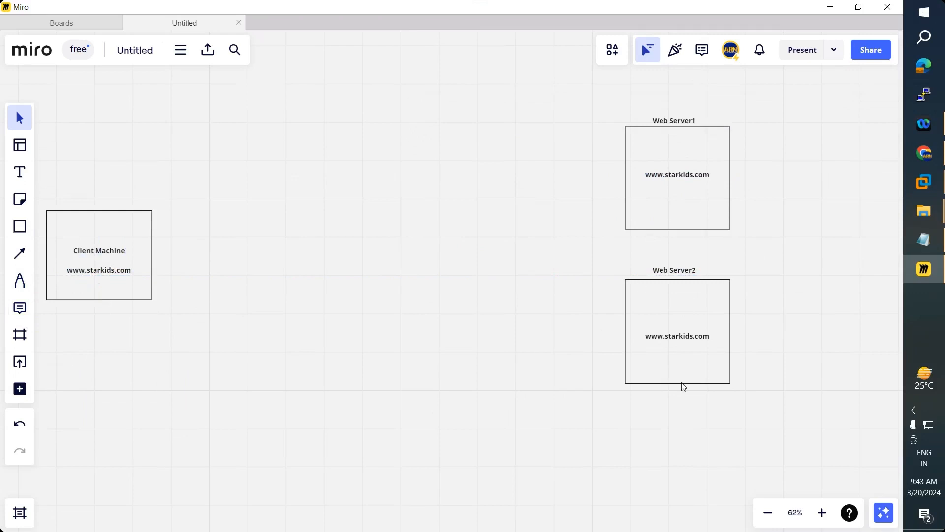
- Draw an arrow out of Client Machine and move its label above the box
click(20, 258)
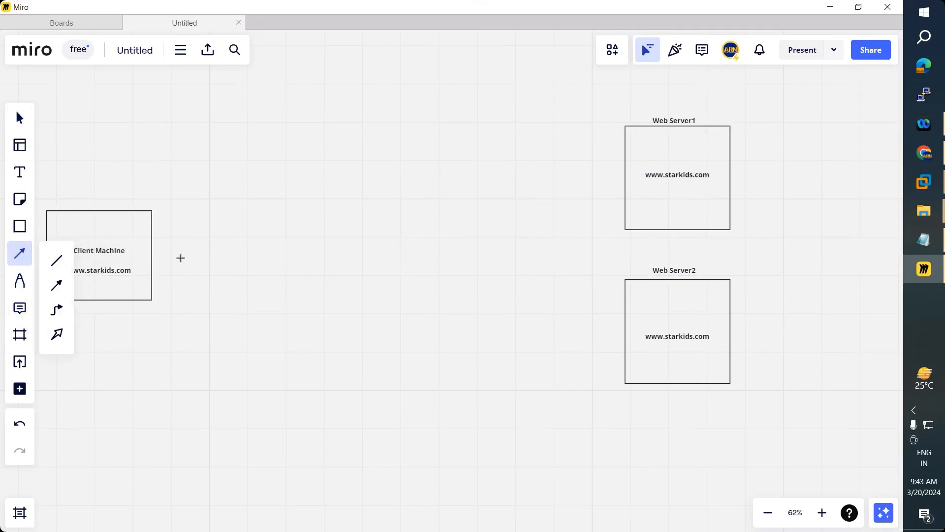
drag(153, 256, 198, 255)
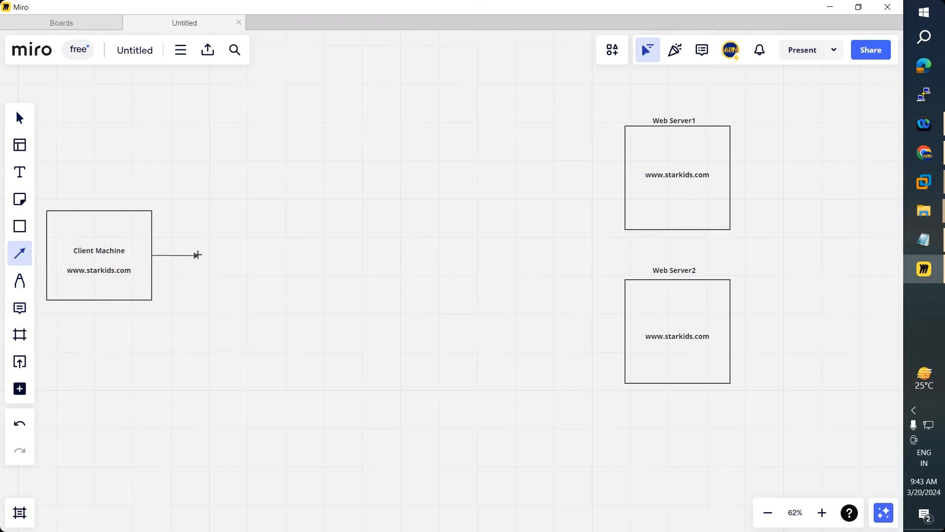
click(102, 303)
drag(103, 250, 105, 210)
drag(100, 274, 103, 254)
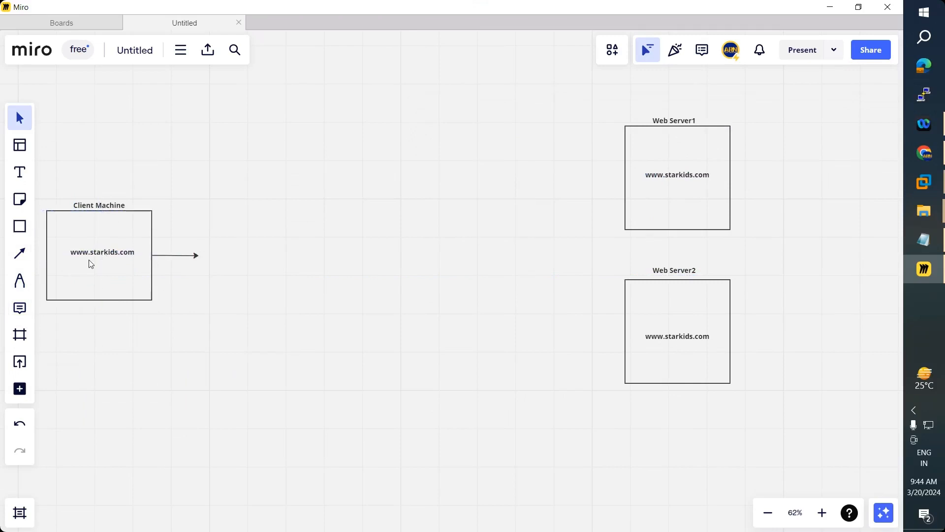
- Draw a narrow box at the arrow's end labelled 'Wi-fi Router'
click(20, 235)
drag(202, 225, 236, 272)
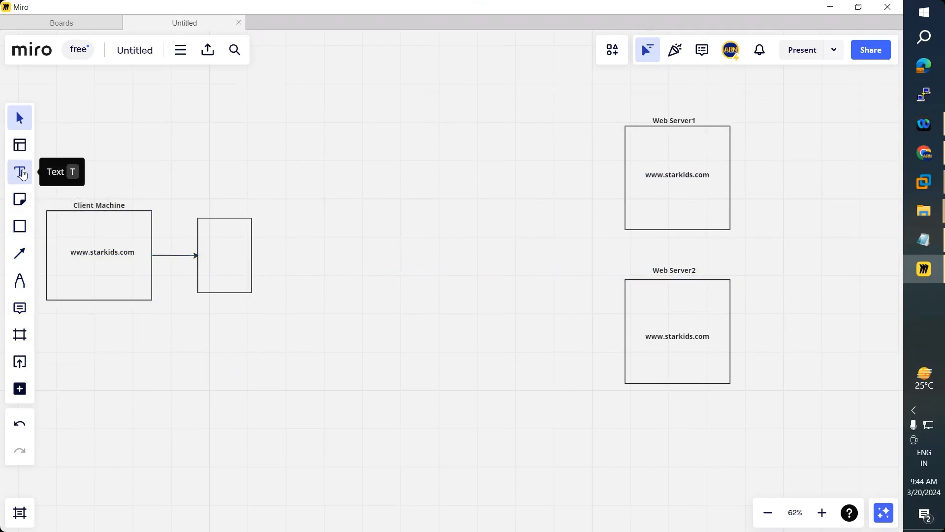
click(19, 173)
click(204, 257)
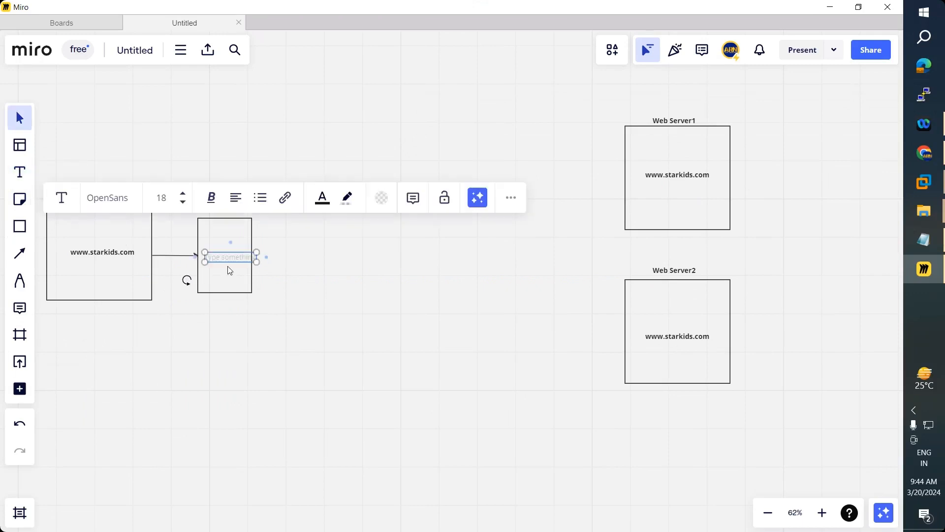
text(Wi-fi Router)
click(221, 286)
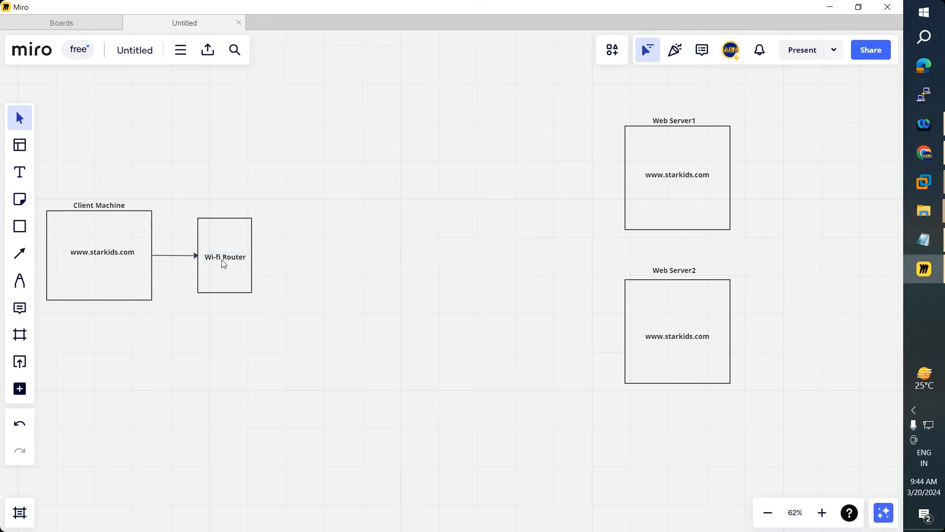
- Draw a connector arrow to the right out of the Wi-fi Router box
key(l)
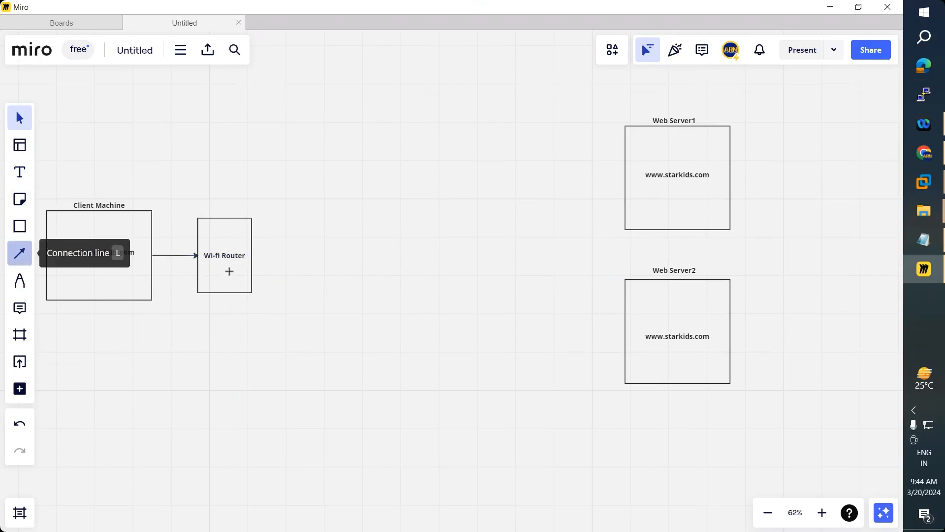
drag(252, 255, 287, 256)
click(276, 312)
click(285, 256)
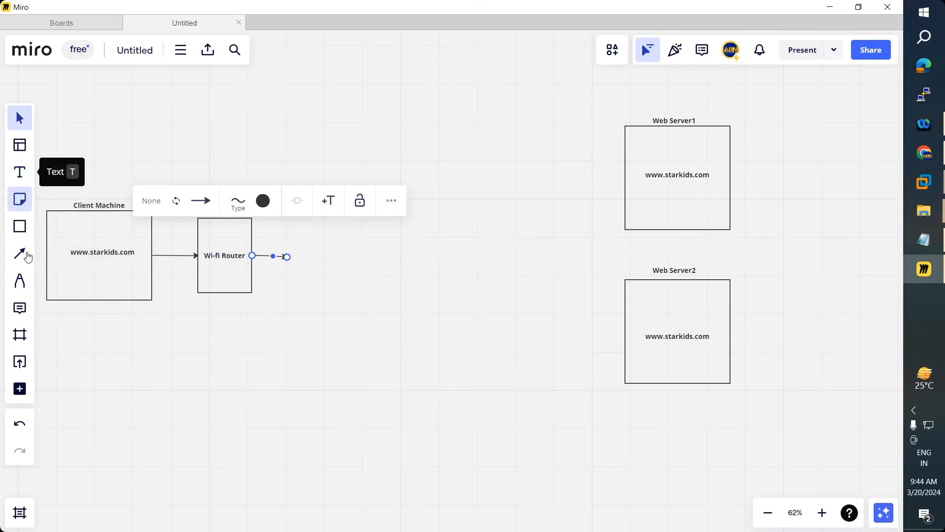
- Add a cloud shape from the shapes library beside the router's arrow
click(19, 226)
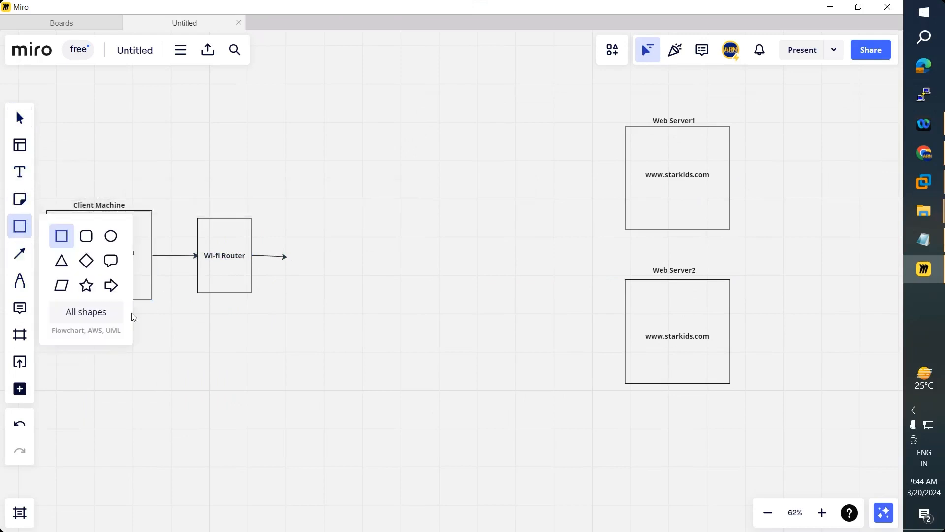
click(86, 312)
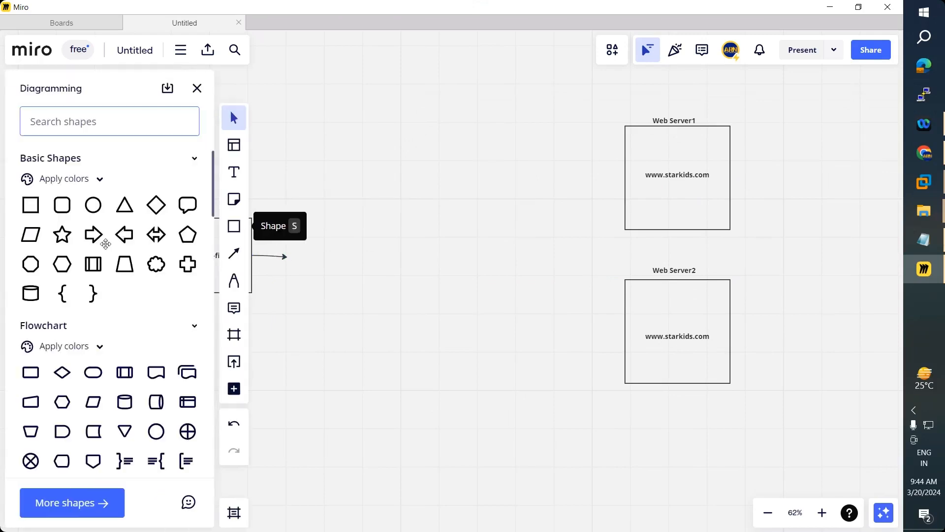
click(156, 264)
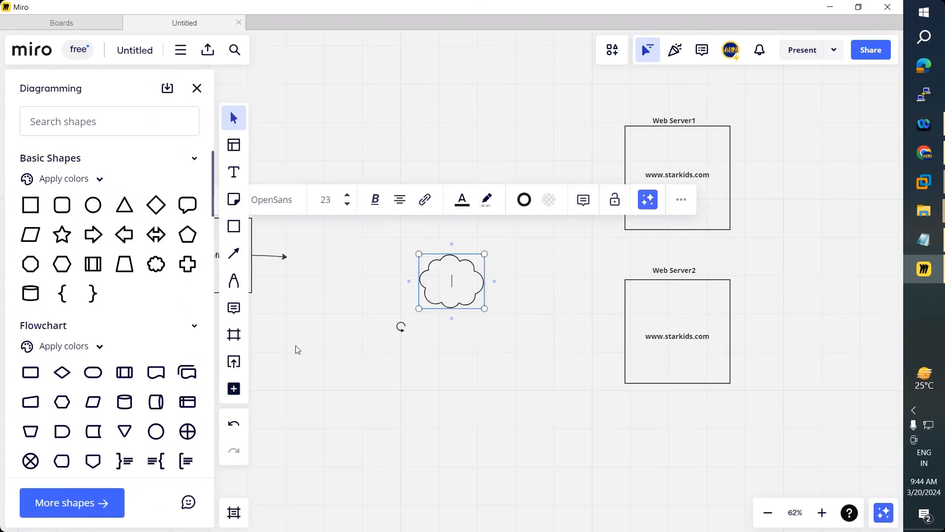
click(384, 382)
click(197, 89)
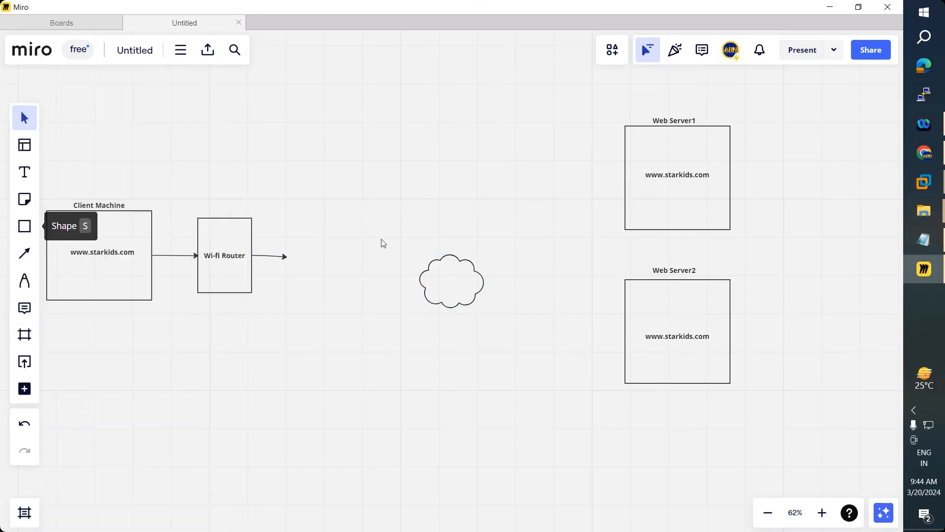
drag(455, 270, 328, 245)
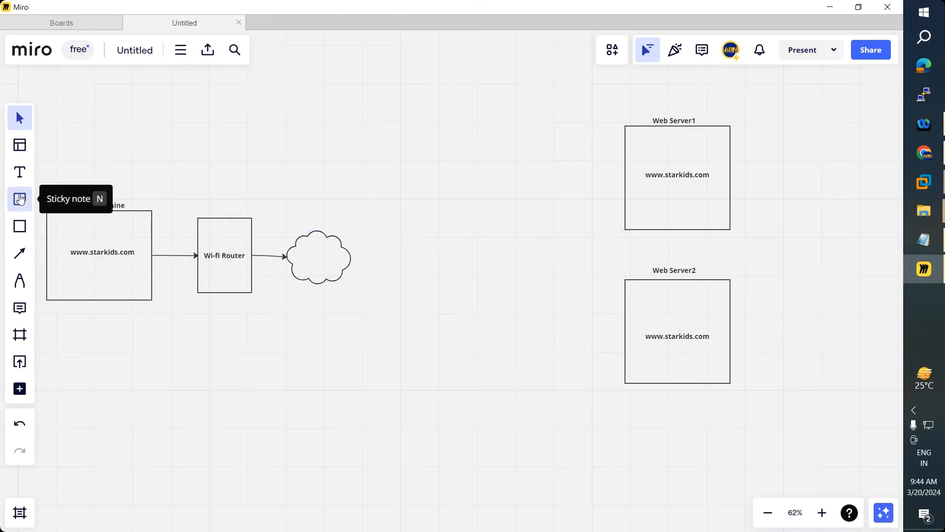
- Label the cloud 'Internet'
click(20, 172)
click(302, 257)
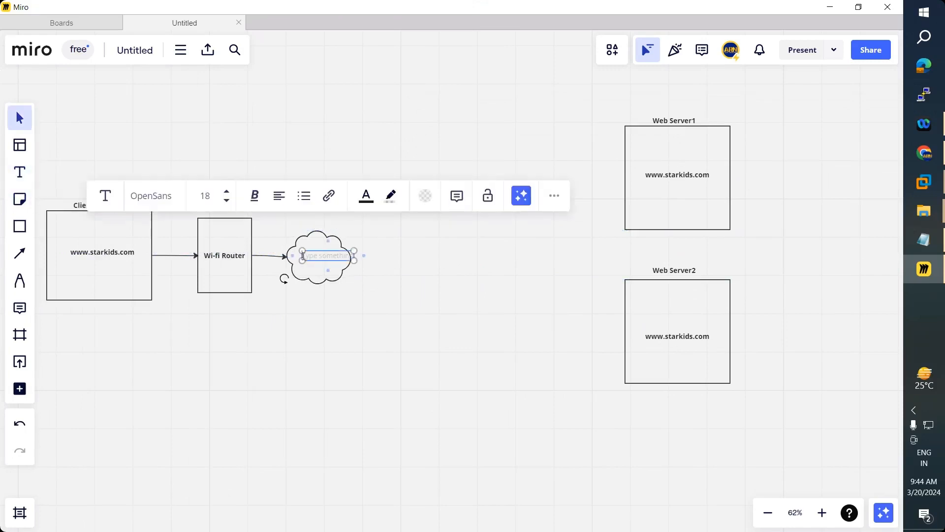
text(Internet)
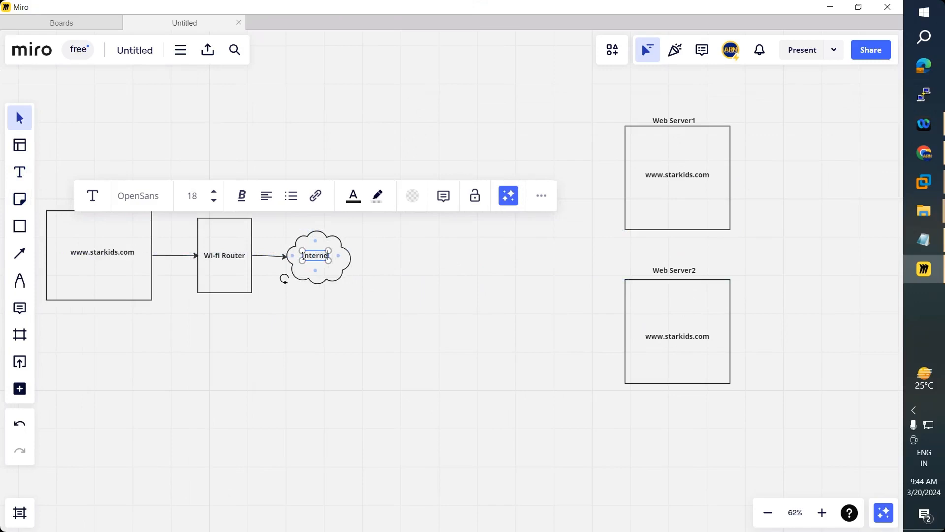
click(322, 302)
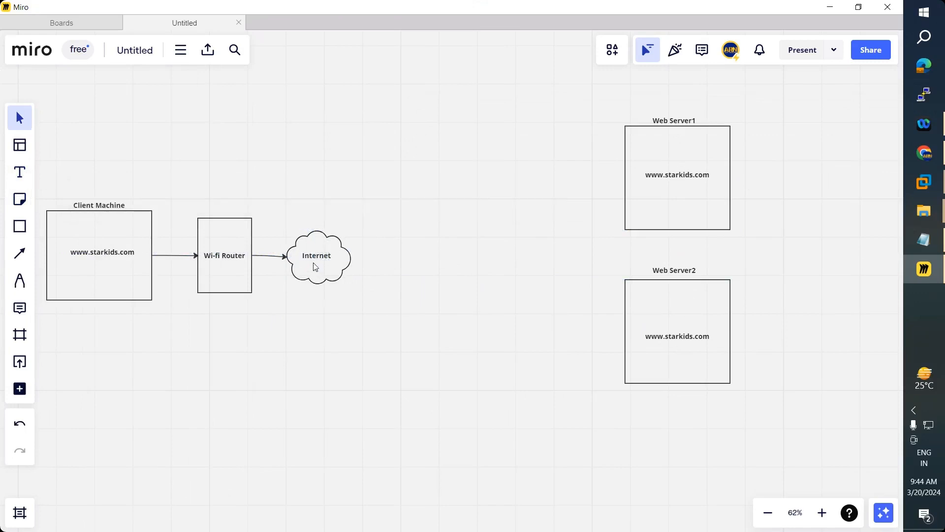
drag(316, 260, 317, 261)
- Add 'Public Network' text inside the cloud and shift the Internet label up
click(20, 257)
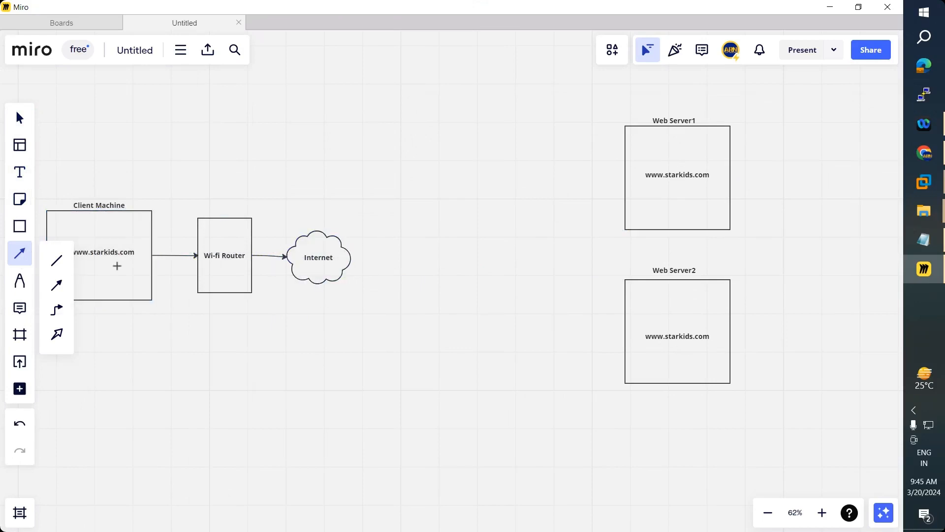
click(20, 172)
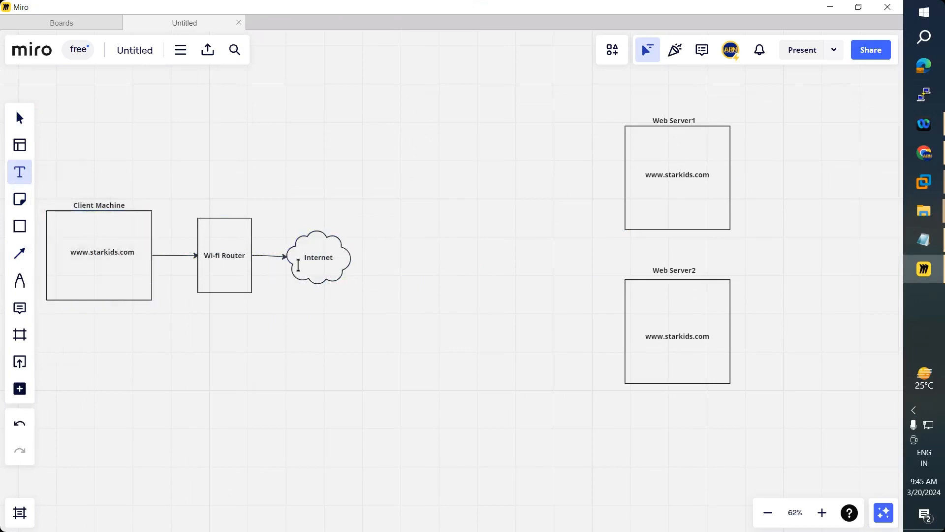
click(335, 278)
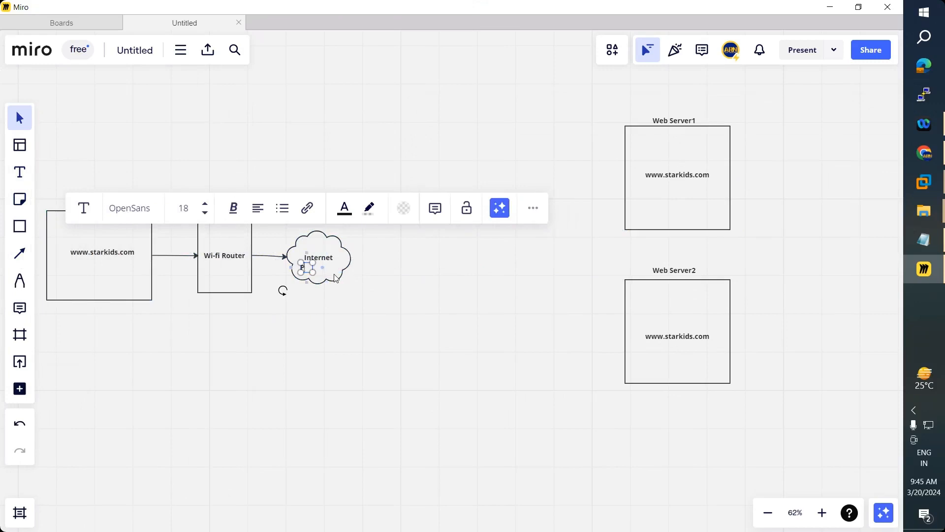
text(Public)
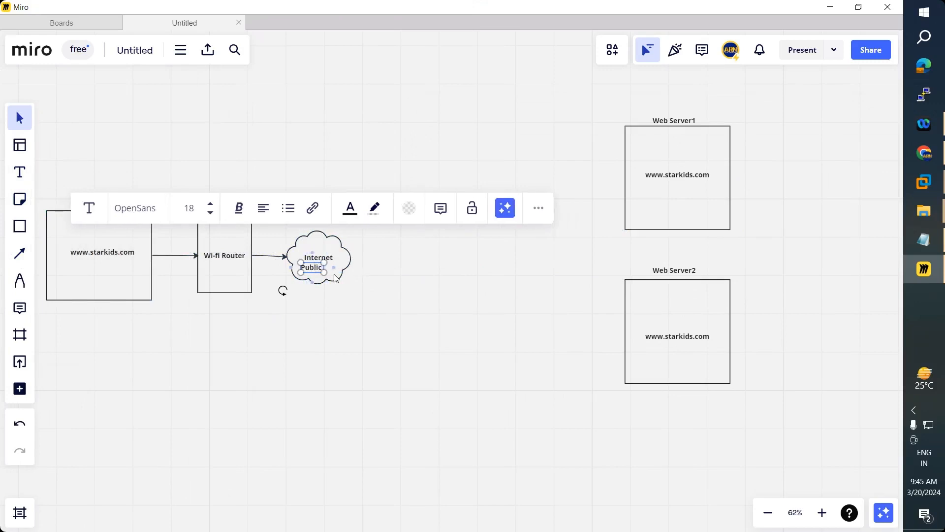
text( Network)
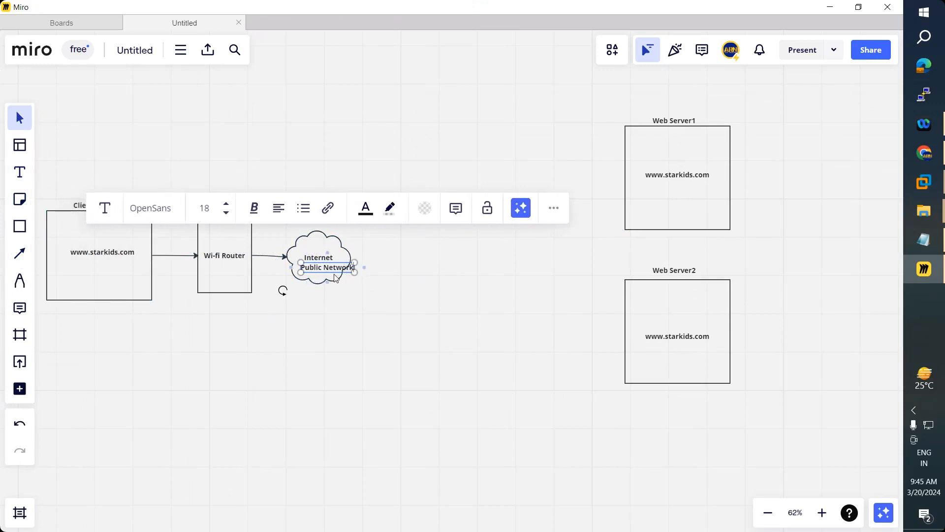
key(Escape)
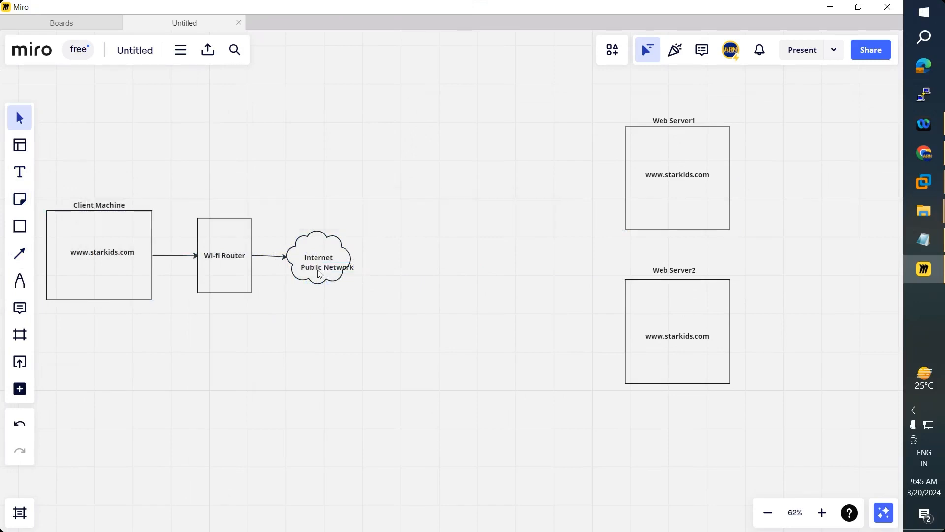
mouse_move(319, 264)
mouse_down()
mouse_move(319, 252)
mouse_move(319, 263)
mouse_up()
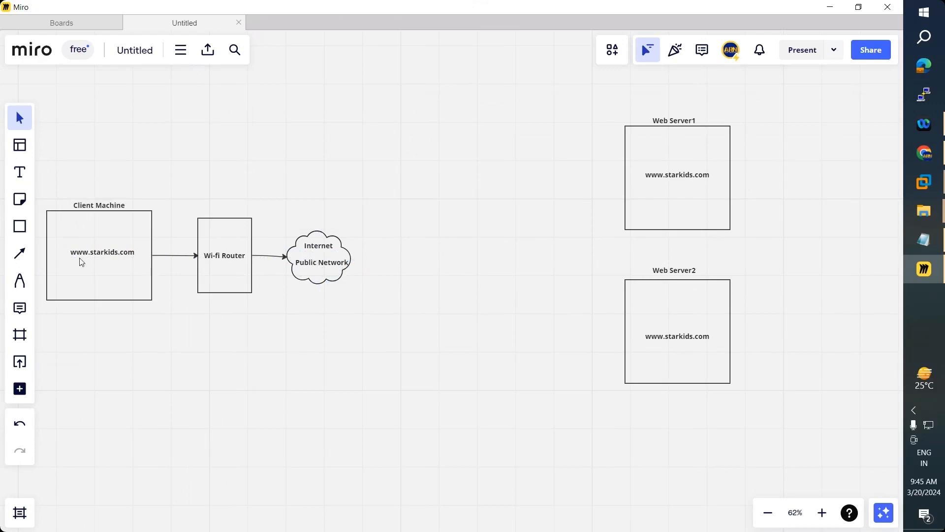
- Draw a curved arrow out of the Internet cloud and a rectangle where it ends
click(20, 253)
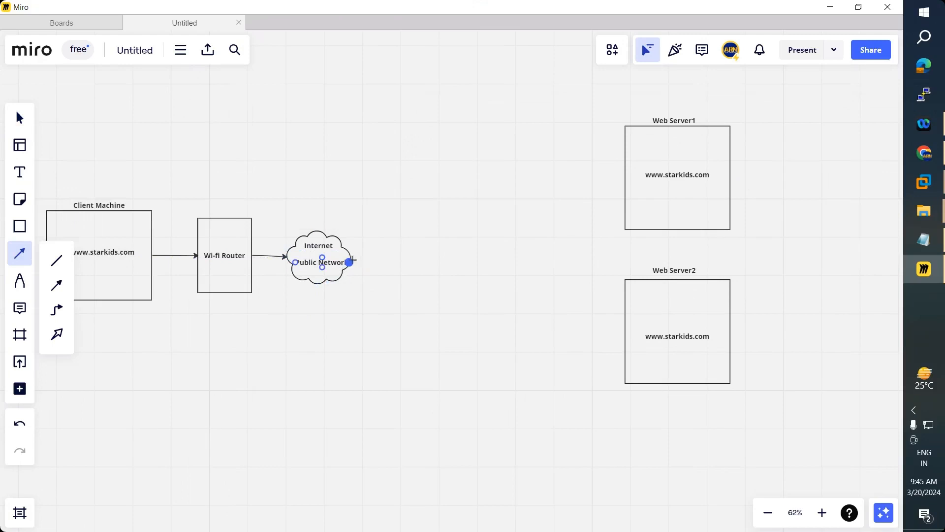
mouse_move(349, 262)
mouse_down()
mouse_move(422, 226)
mouse_move(474, 181)
mouse_up()
click(19, 226)
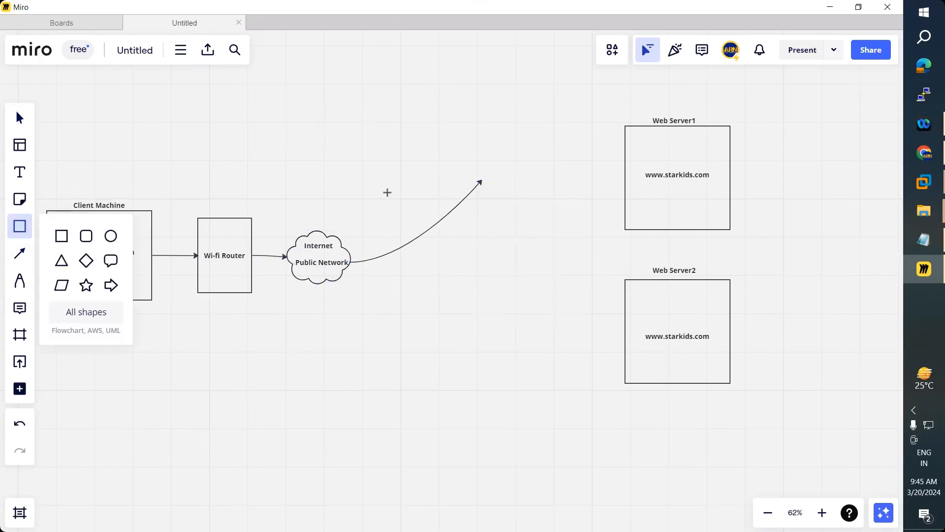
click(62, 238)
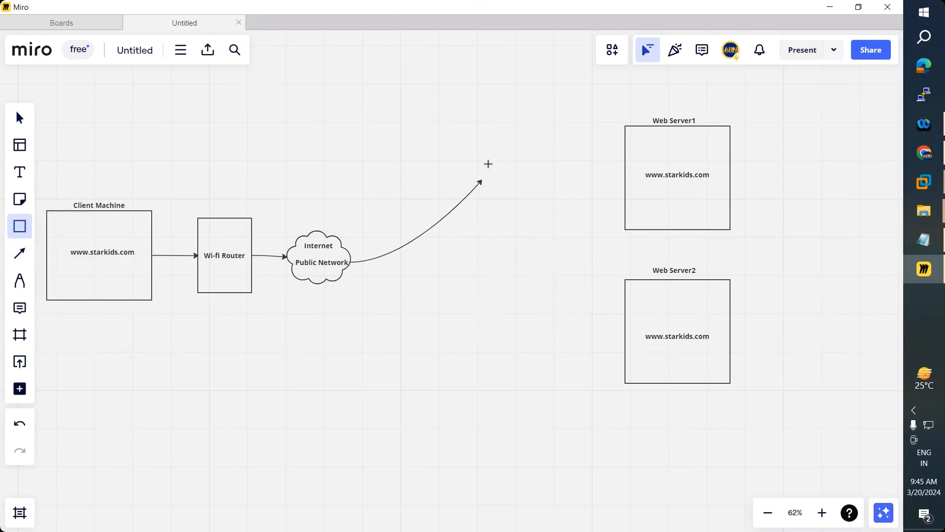
drag(489, 159, 530, 202)
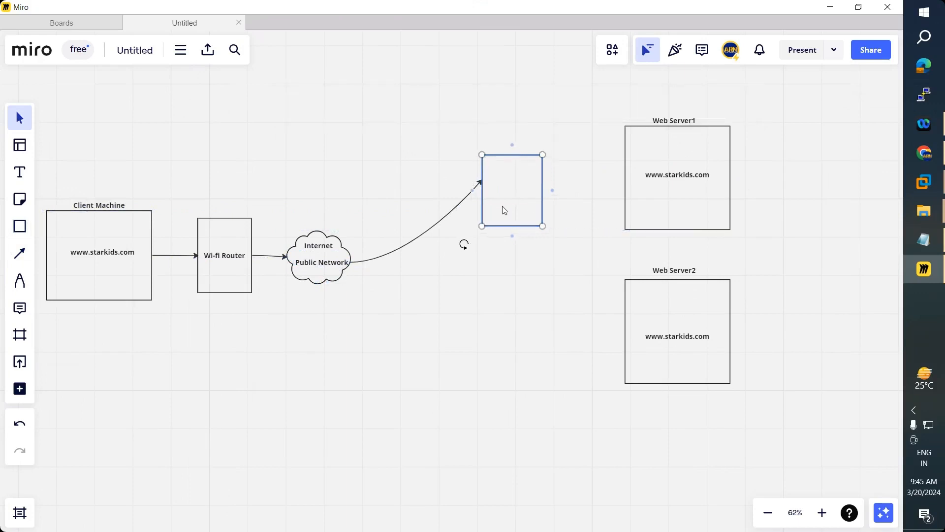
- Undo a stray short connector and attach the curved arrow's end to the rectangle
drag(475, 193, 472, 206)
click(413, 277)
key(ctrl+z)
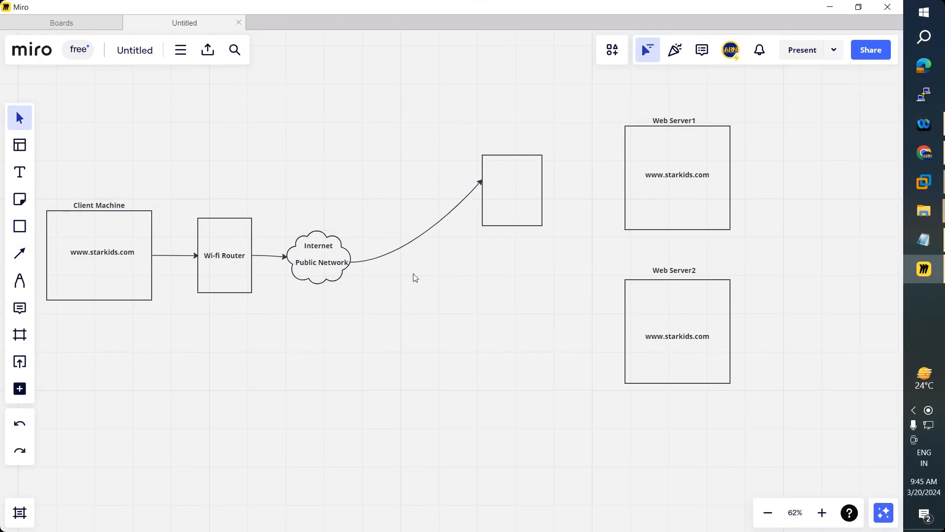
click(477, 190)
drag(482, 181, 482, 199)
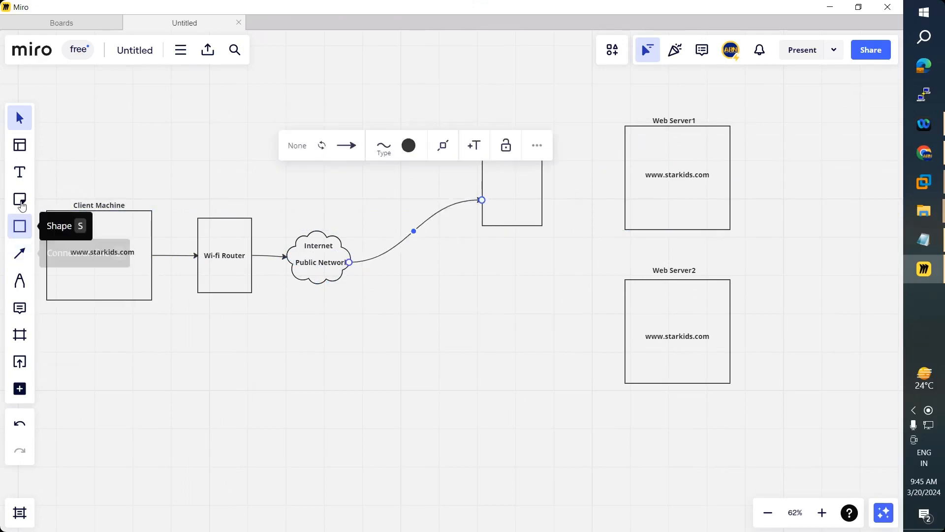
- Label the rectangle 'StarKids DNS'
key(t)
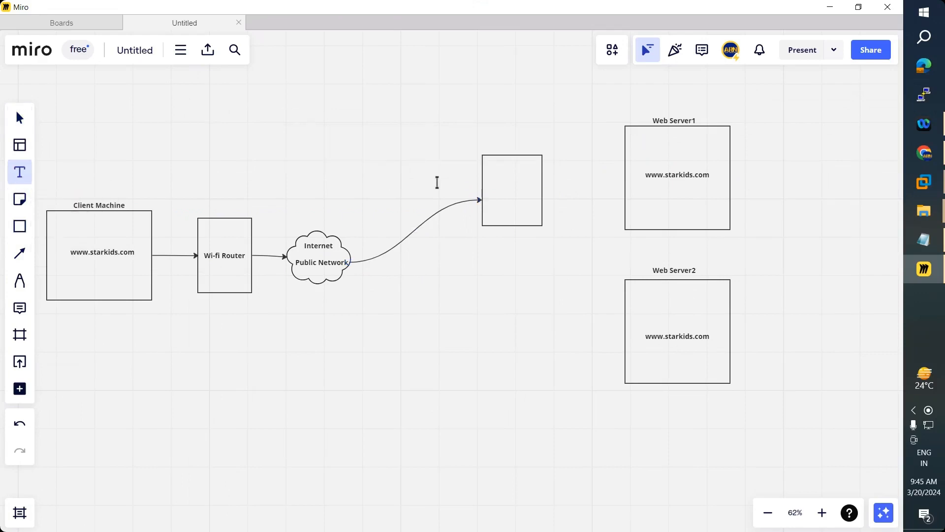
click(502, 185)
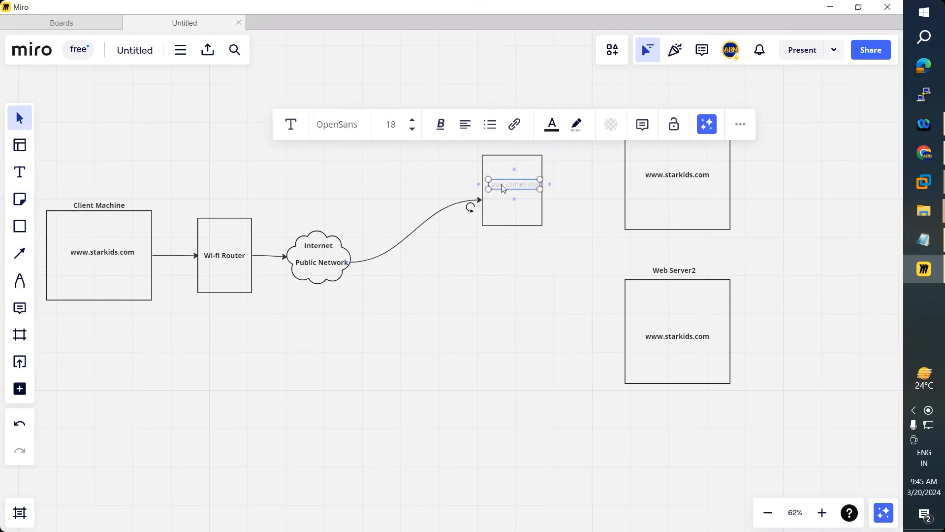
text(DNS)
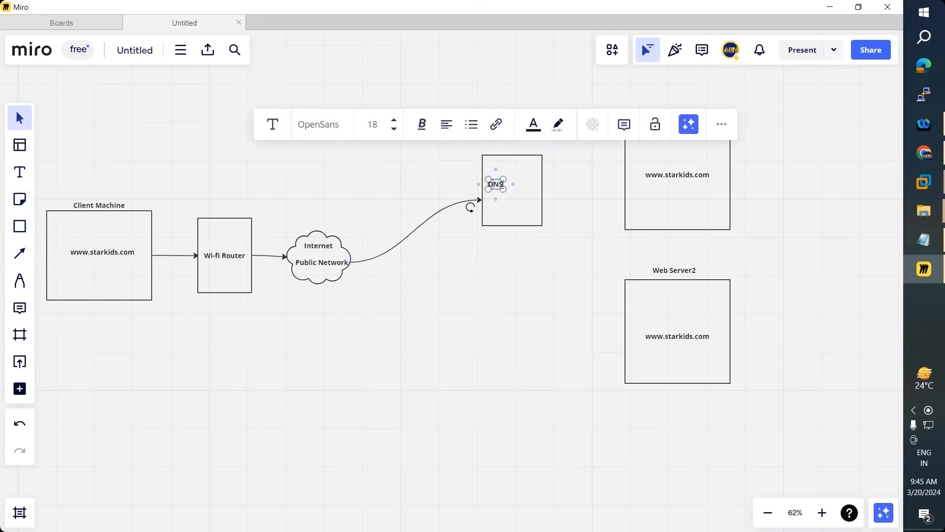
text(Star )
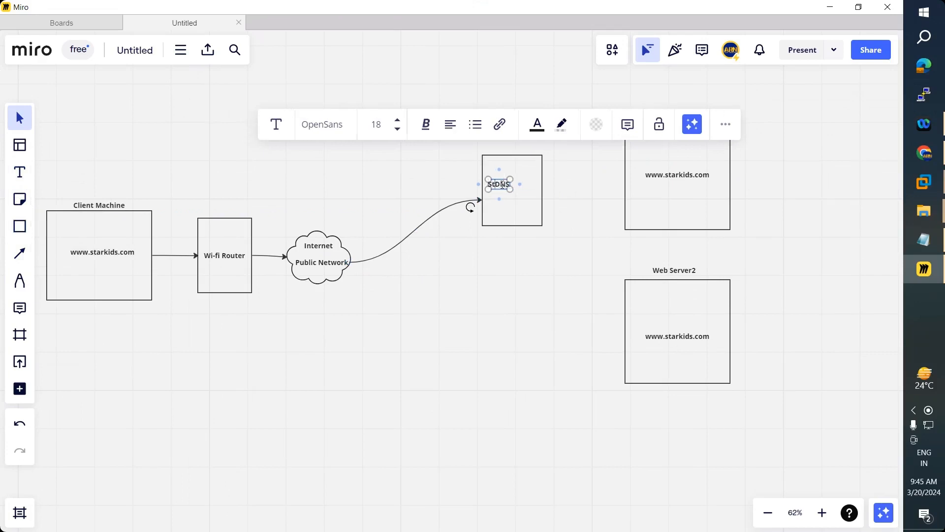
text(Kids)
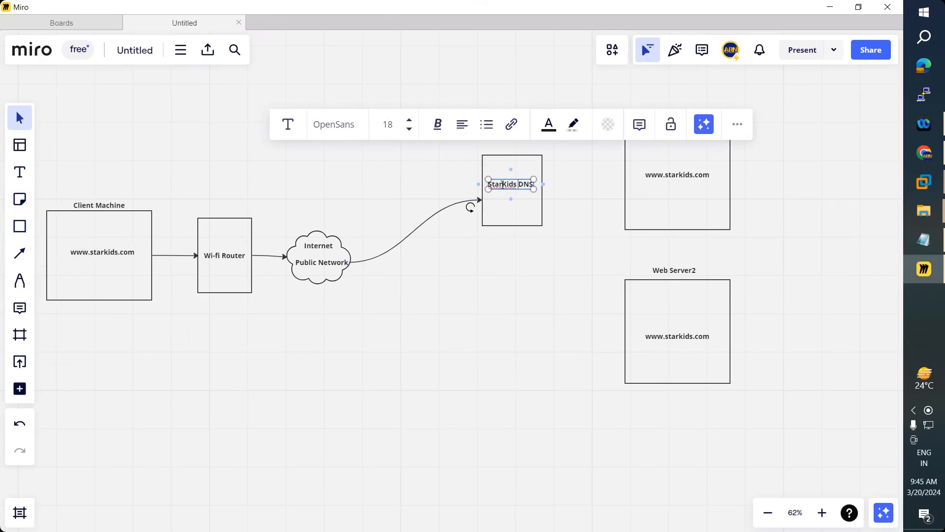
right_click(502, 184)
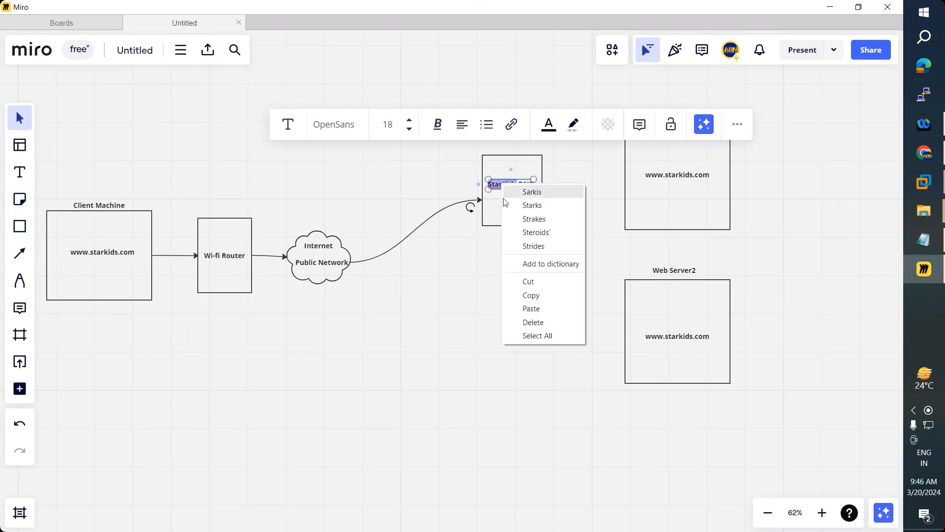
key(Escape)
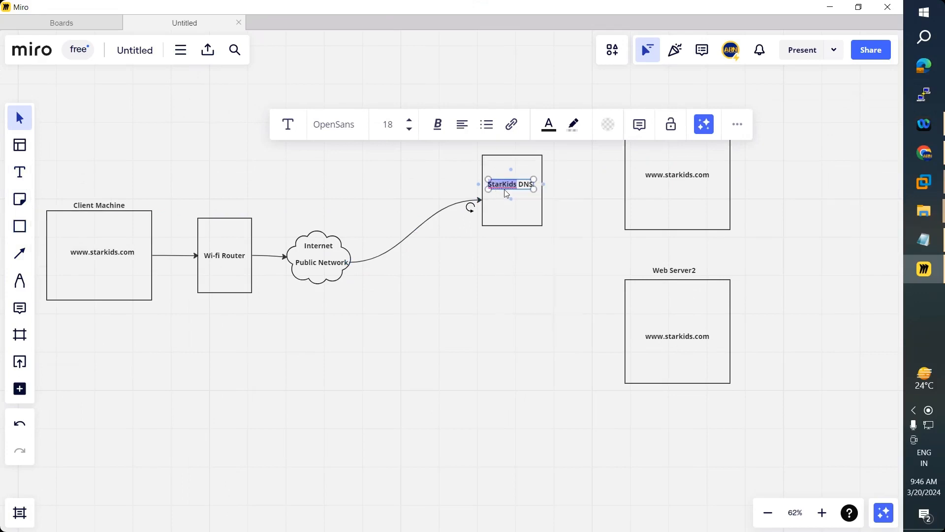
click(505, 212)
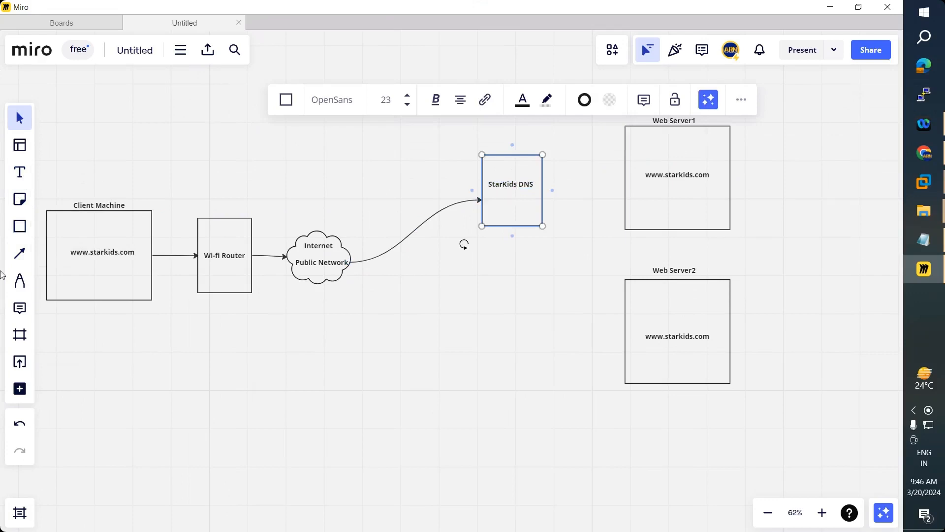
click(19, 253)
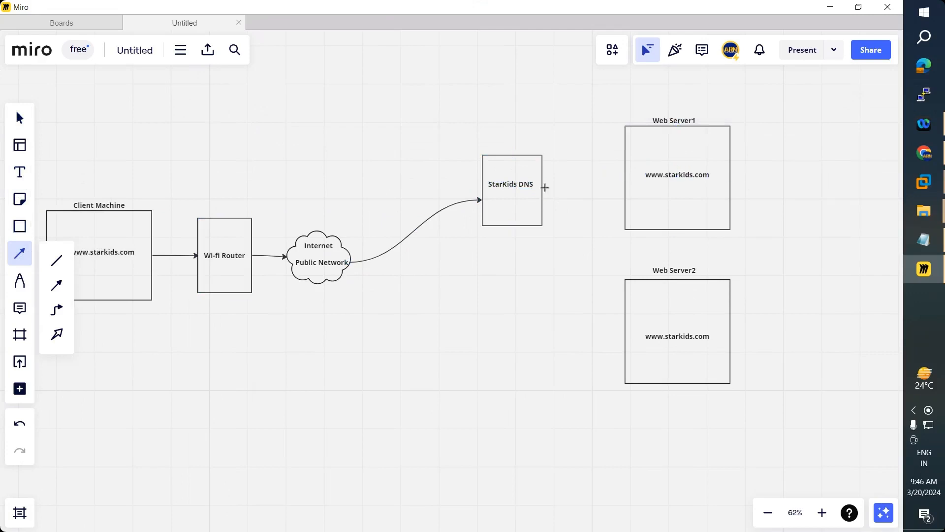
- Draw a curved connector from the DNS box back to the cloud, bent below the first arrow
click(57, 311)
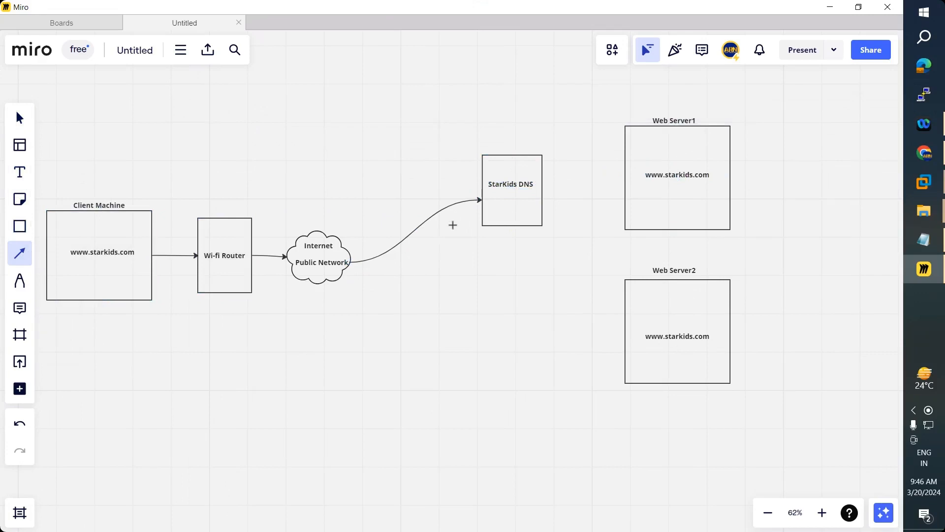
drag(482, 216, 348, 279)
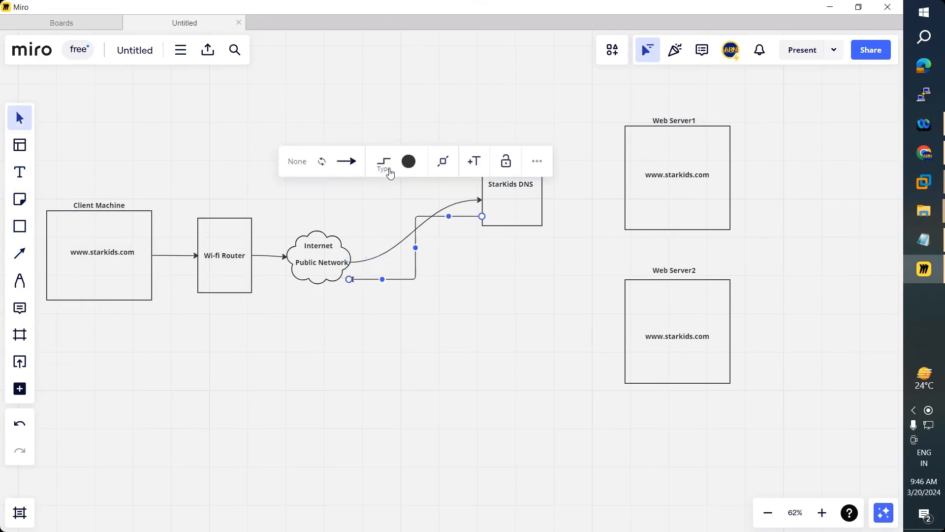
click(384, 167)
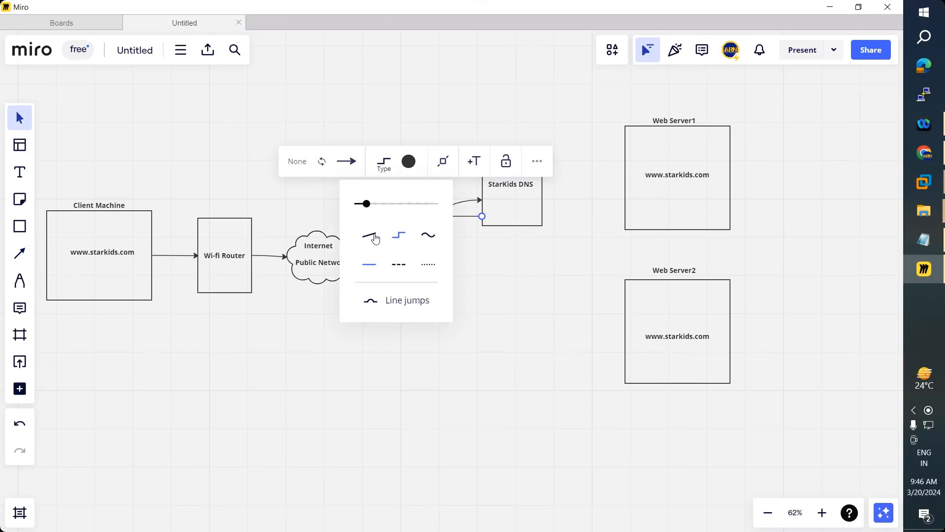
click(420, 239)
click(352, 373)
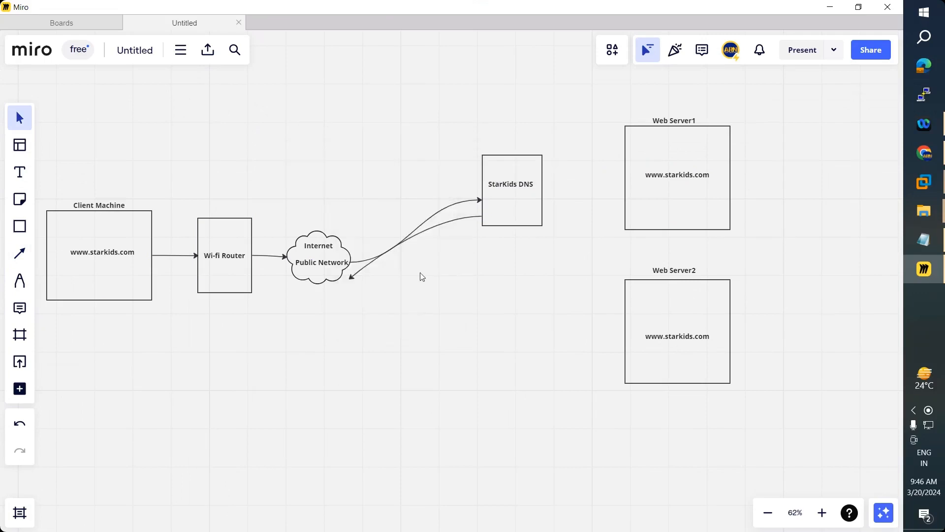
click(350, 278)
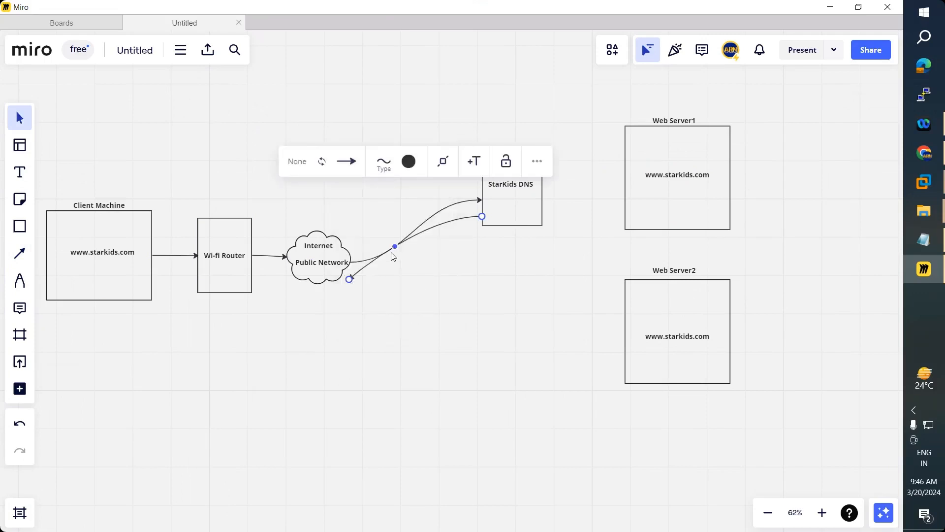
drag(392, 249, 345, 276)
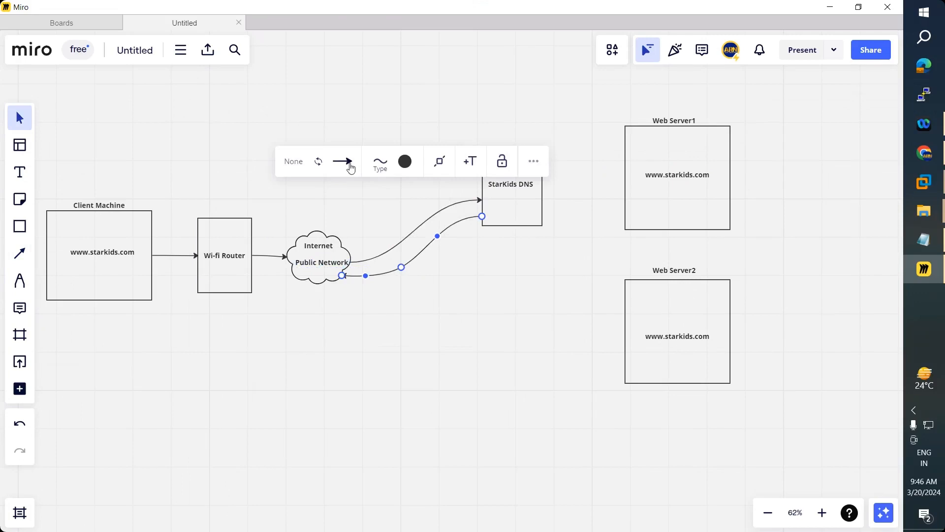
click(19, 253)
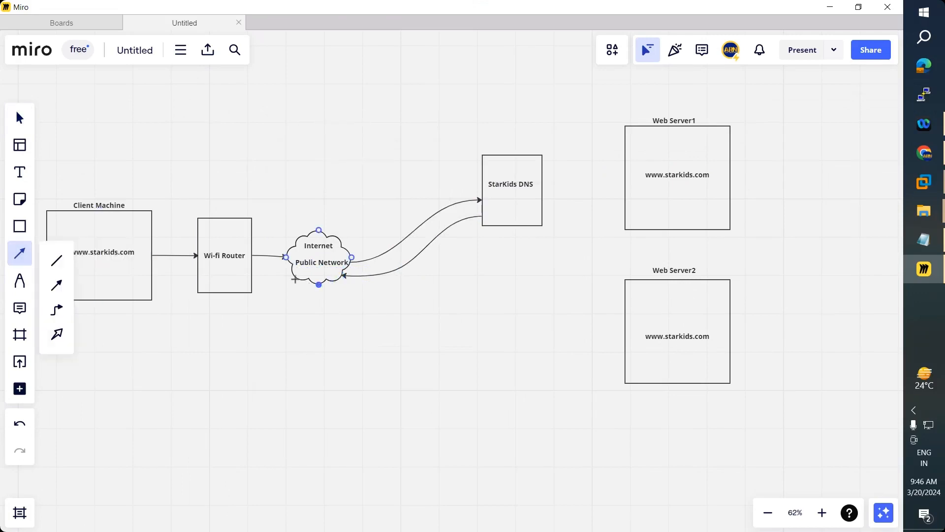
- Add return arrows from the cloud to Wi-fi Router and on to Client Machine, then select the Web Server1 label
drag(293, 274, 252, 277)
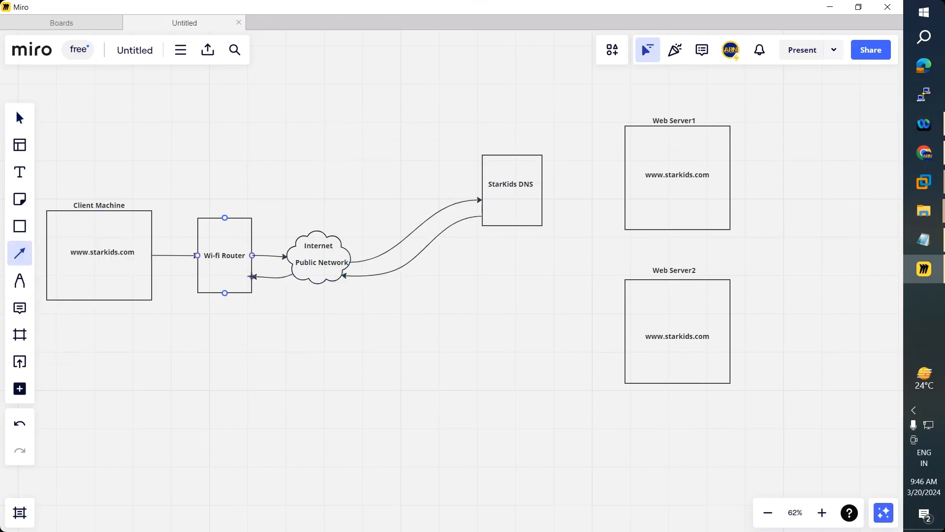
click(21, 255)
mouse_move(196, 275)
mouse_down()
mouse_move(146, 277)
mouse_move(171, 314)
mouse_move(398, 336)
mouse_move(534, 271)
mouse_move(654, 243)
mouse_move(614, 230)
mouse_move(624, 229)
mouse_up()
click(21, 256)
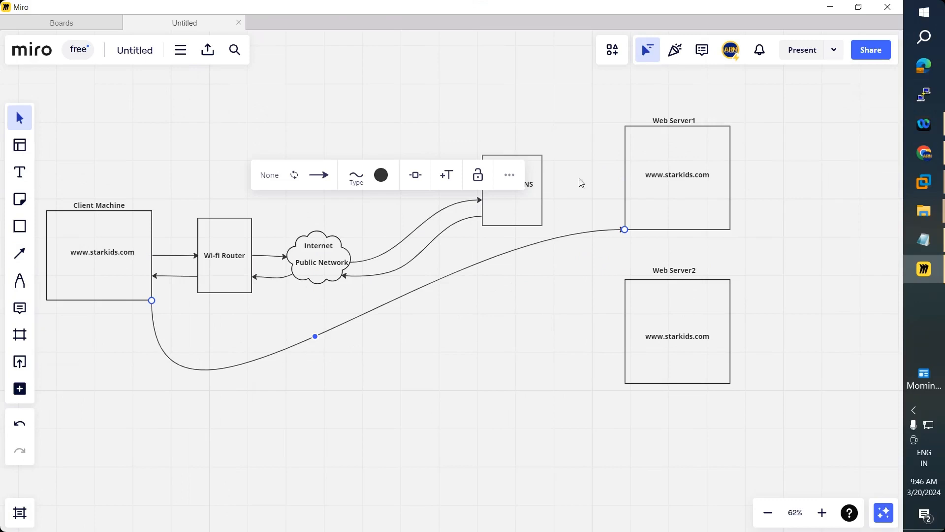
click(689, 122)
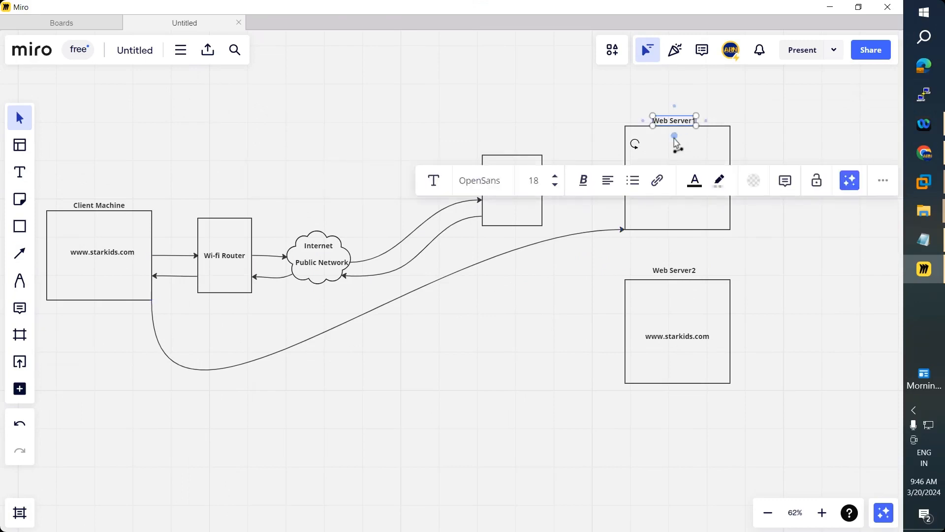
- Copy the public IP 124.123.173.156 from ipconfig.io and switch back to Miro
click(928, 157)
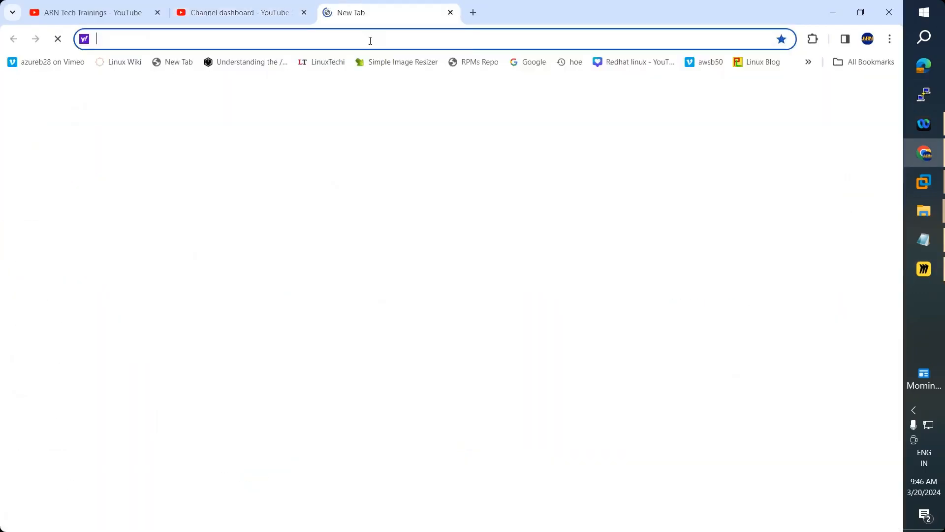
text(ipconfig.io)
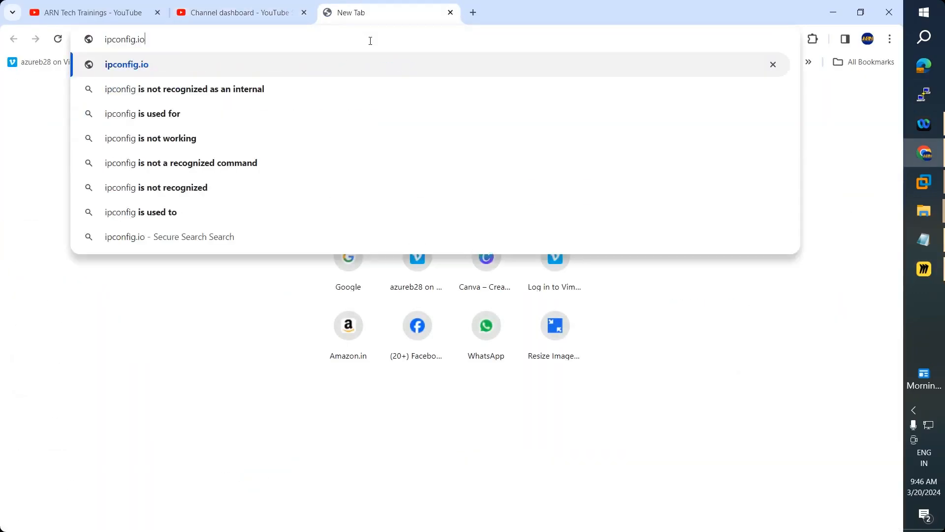
key(Return)
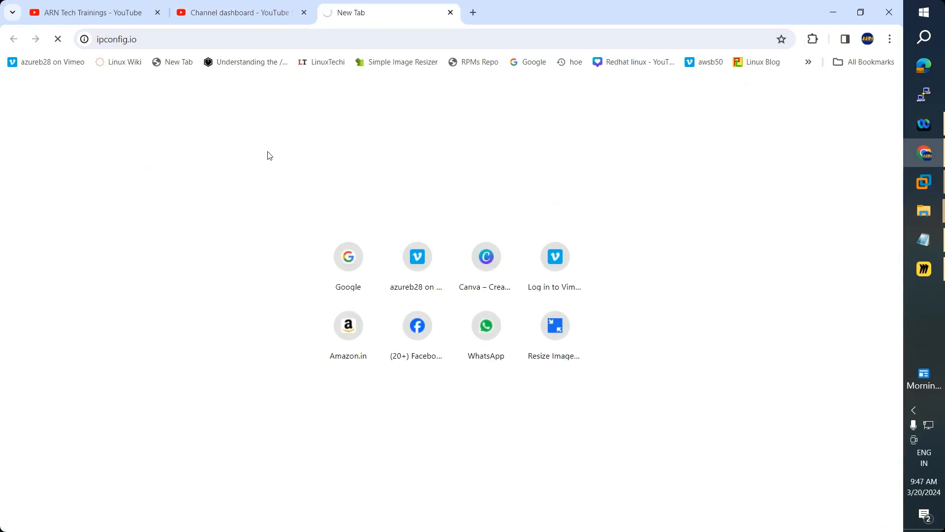
click(924, 269)
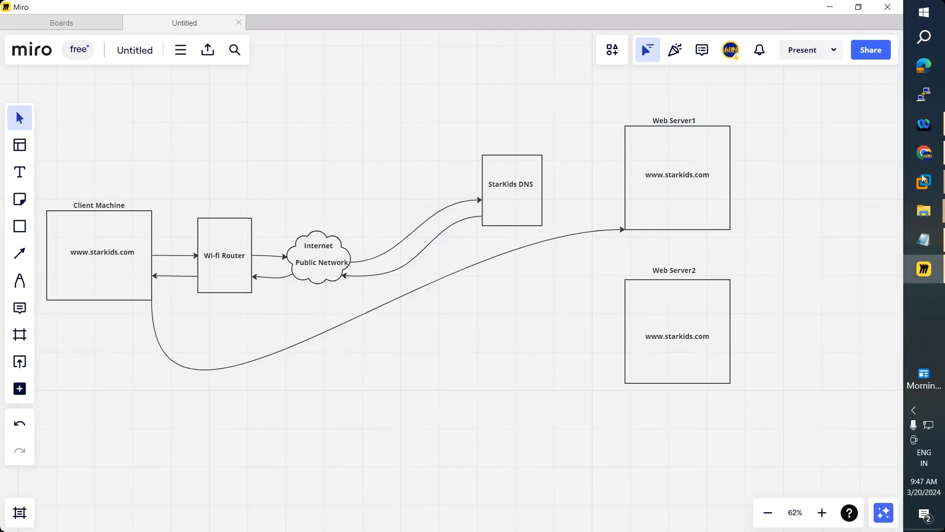
click(924, 154)
drag(369, 129, 540, 124)
key(ctrl+c)
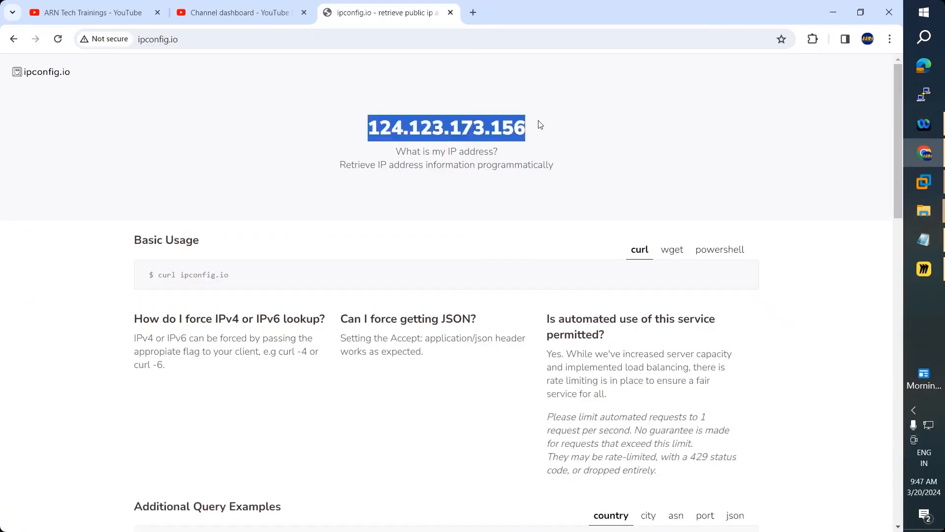
key(alt+Tab)
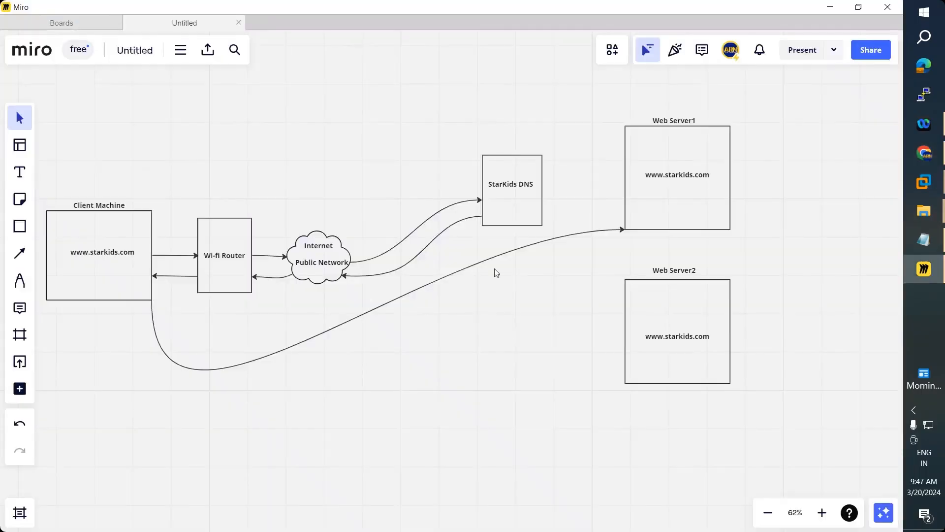
click(28, 178)
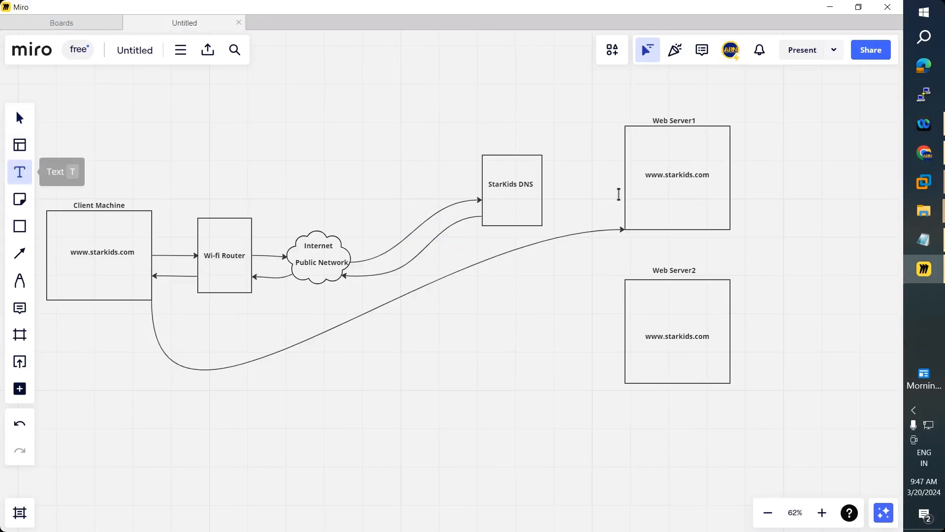
click(652, 197)
key(ctrl+v)
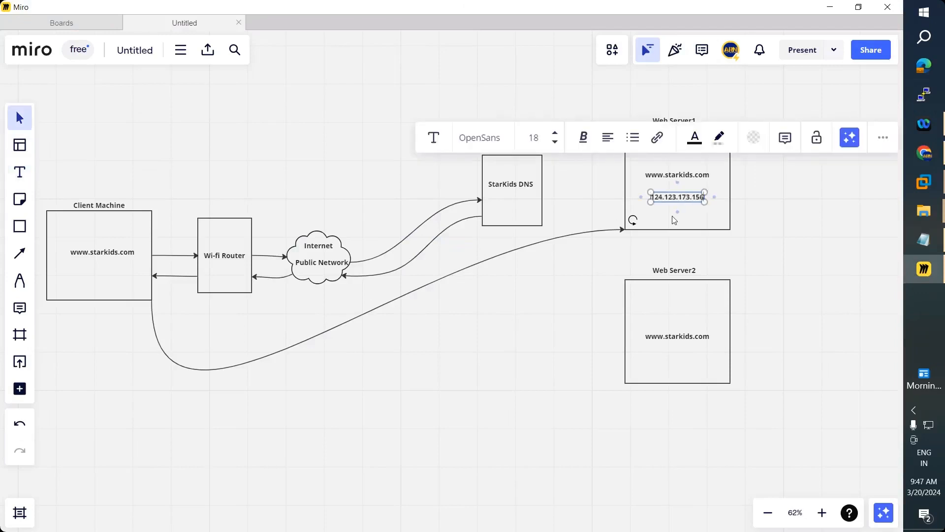
click(494, 211)
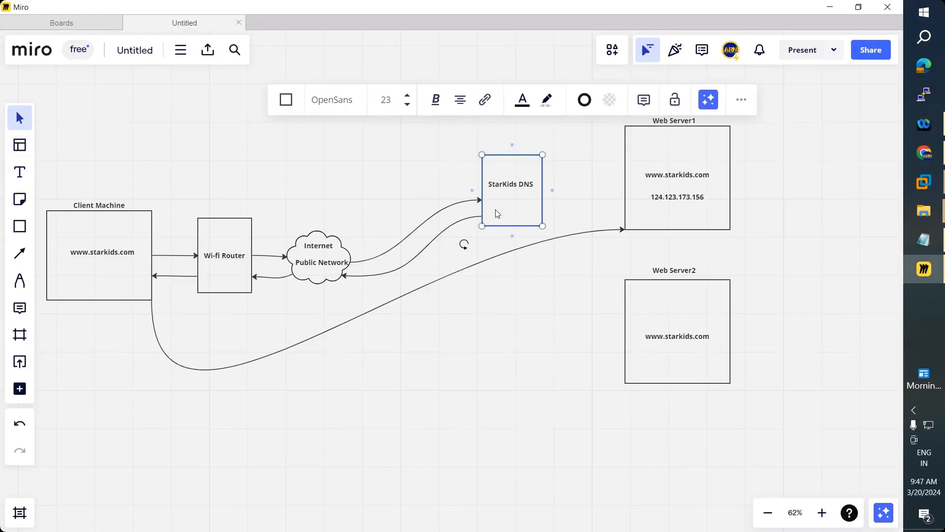
- Paste another copy of the IP and move it under the StarKids DNS name
click(468, 339)
key(ctrl+v)
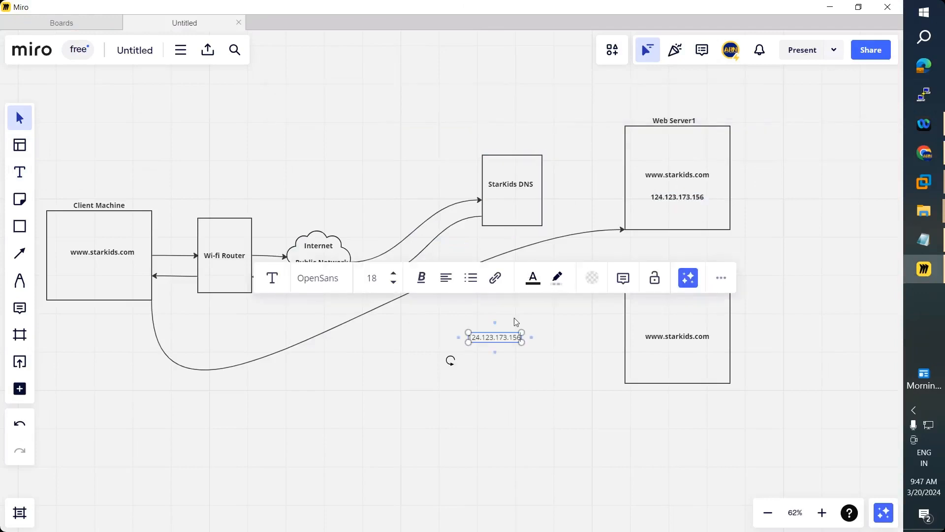
drag(495, 337, 523, 215)
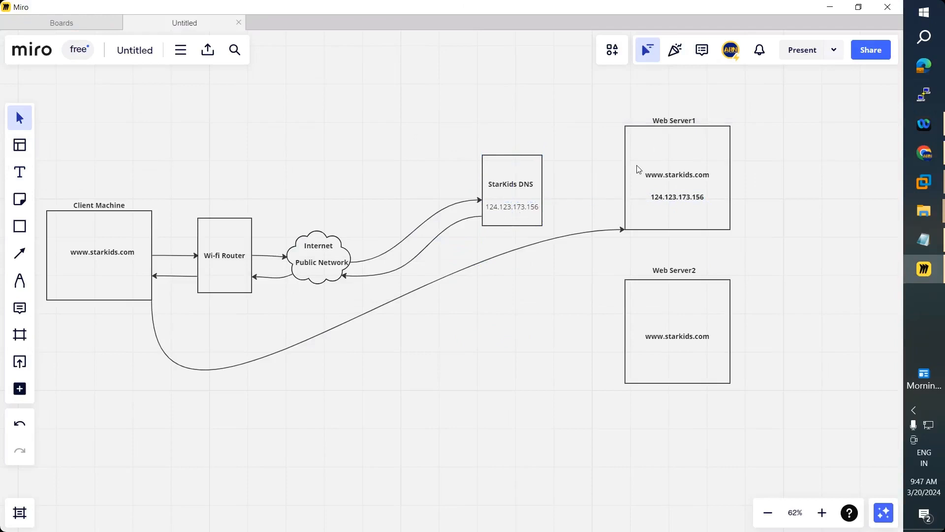
- Draw a connector between the StarKids DNS box and Web Server1
click(20, 254)
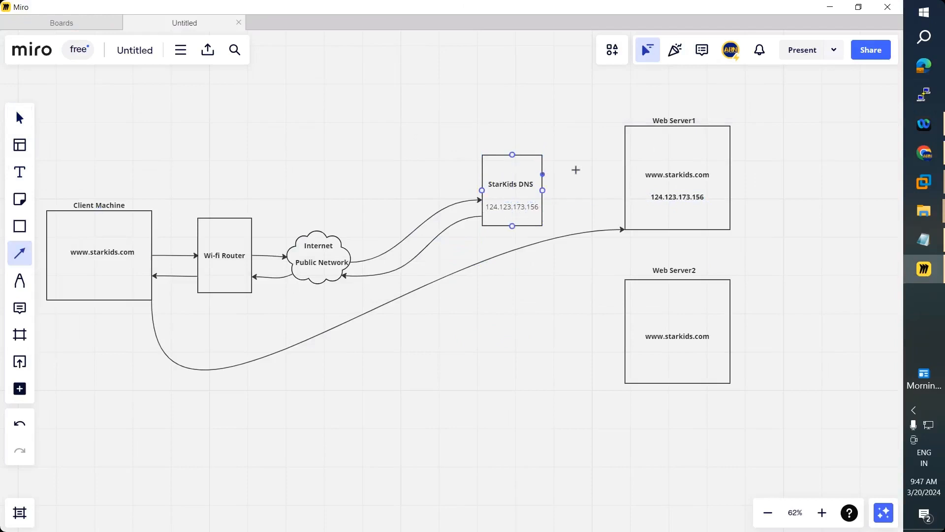
mouse_move(575, 170)
mouse_down()
mouse_move(625, 168)
mouse_move(548, 193)
mouse_up()
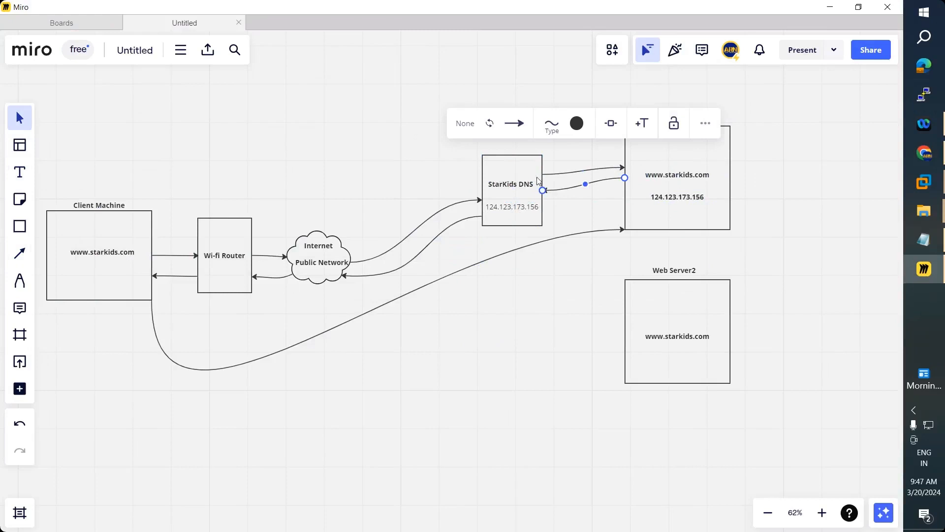
click(483, 305)
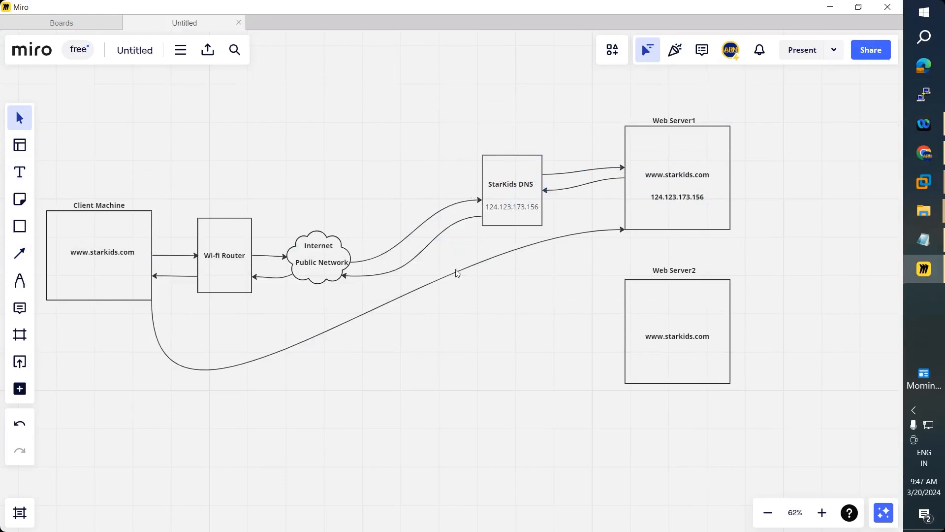
- Copy the IP label and place copies beside the DNS return curve and below the Wi-fi Router arrows
click(515, 209)
key(ctrl+c)
key(ctrl+v)
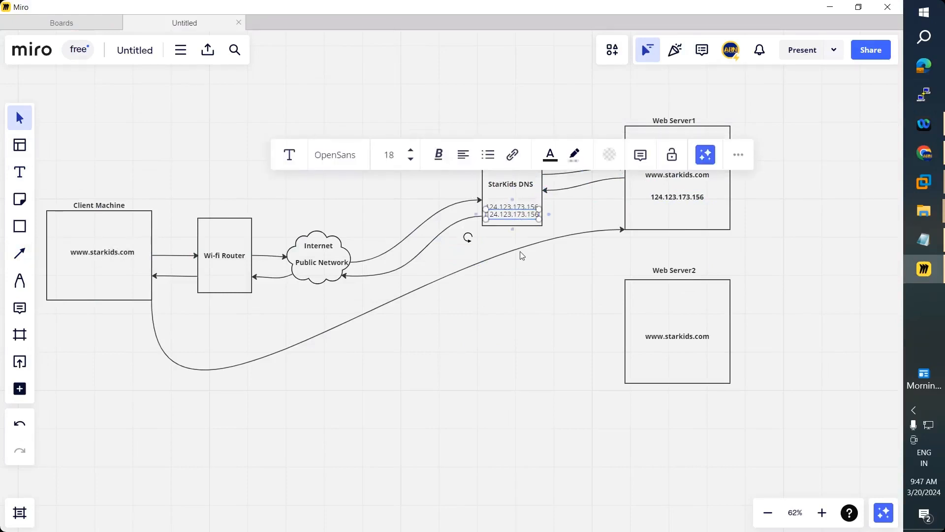
drag(517, 212, 462, 248)
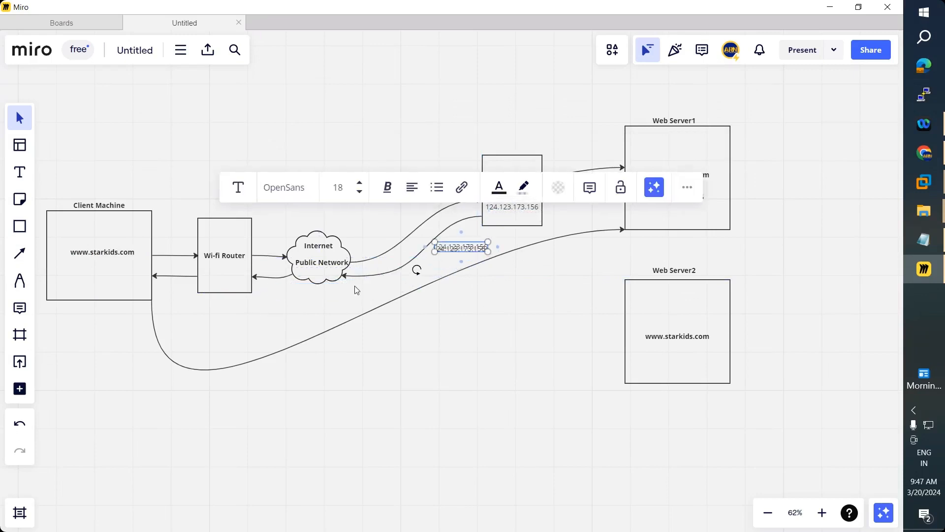
key(ctrl+v)
drag(367, 282, 162, 288)
- Place more IP label copies under Client Machine's return arrow and on the long lower curve
key(ctrl+v)
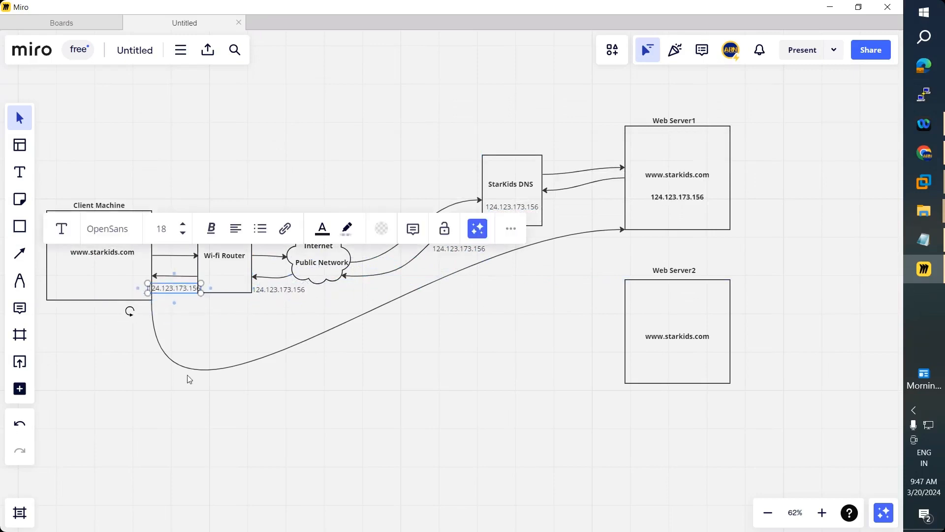
click(370, 358)
key(ctrl+v)
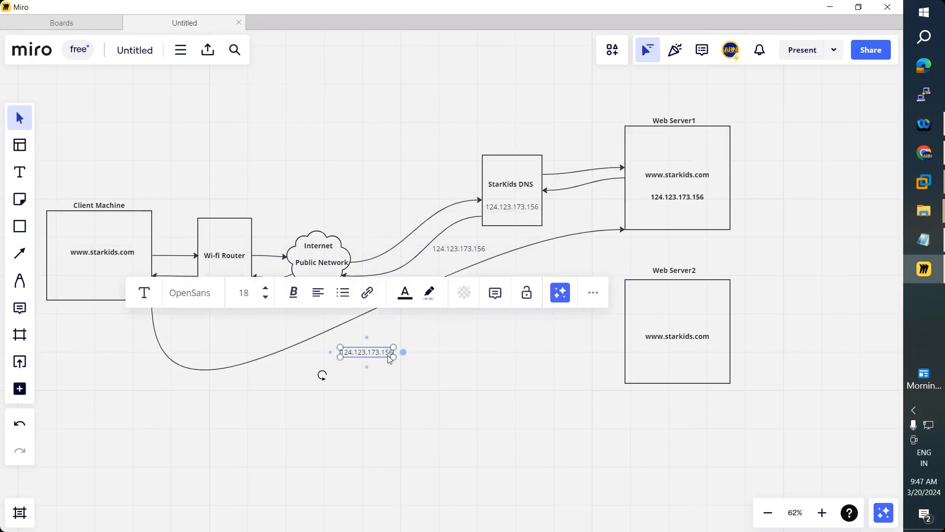
drag(387, 351, 413, 319)
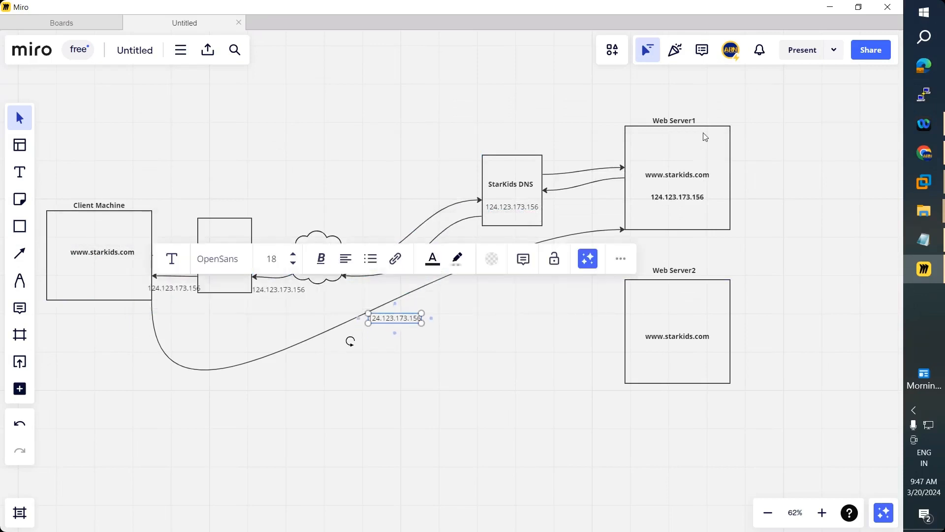
click(788, 136)
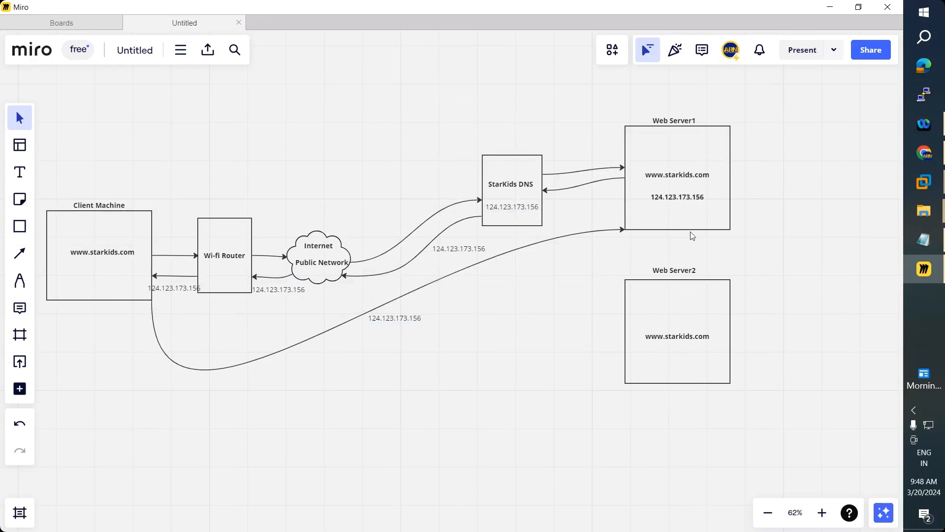
click(20, 253)
click(59, 268)
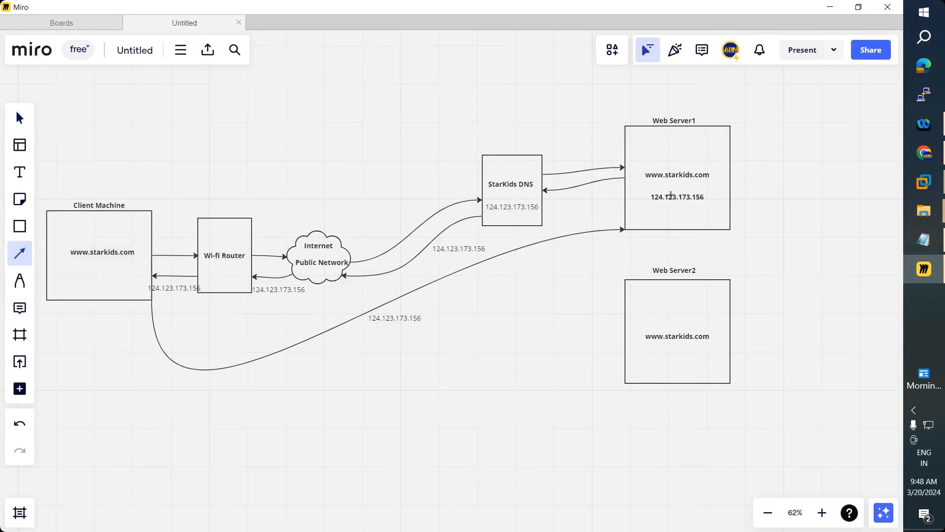
drag(730, 128, 625, 228)
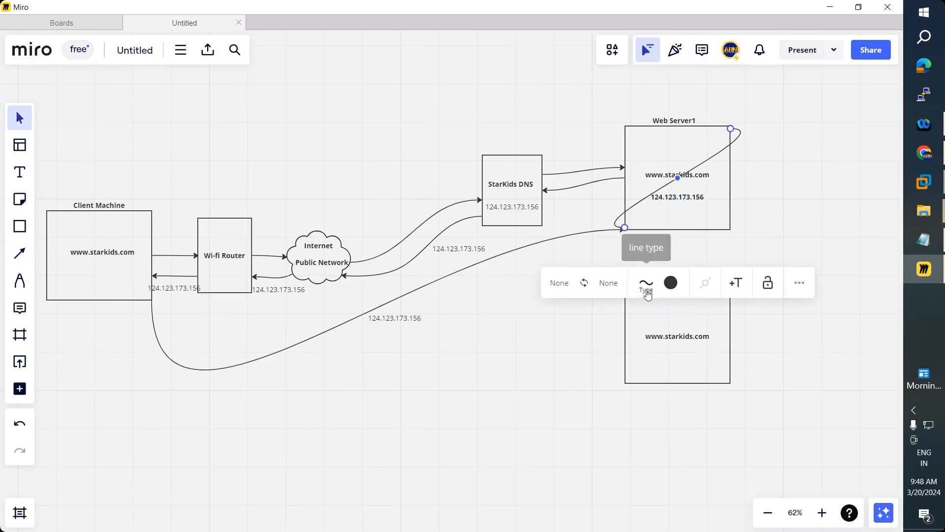
click(646, 283)
click(631, 356)
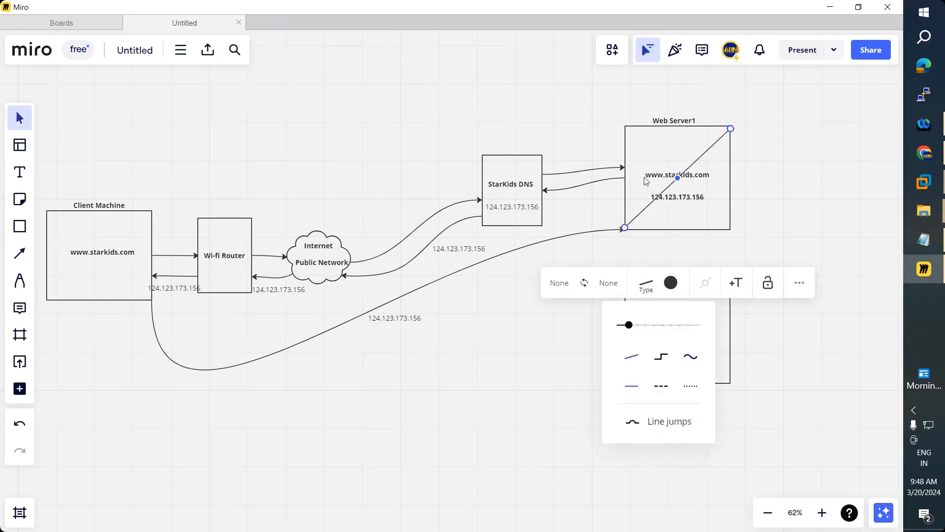
click(18, 253)
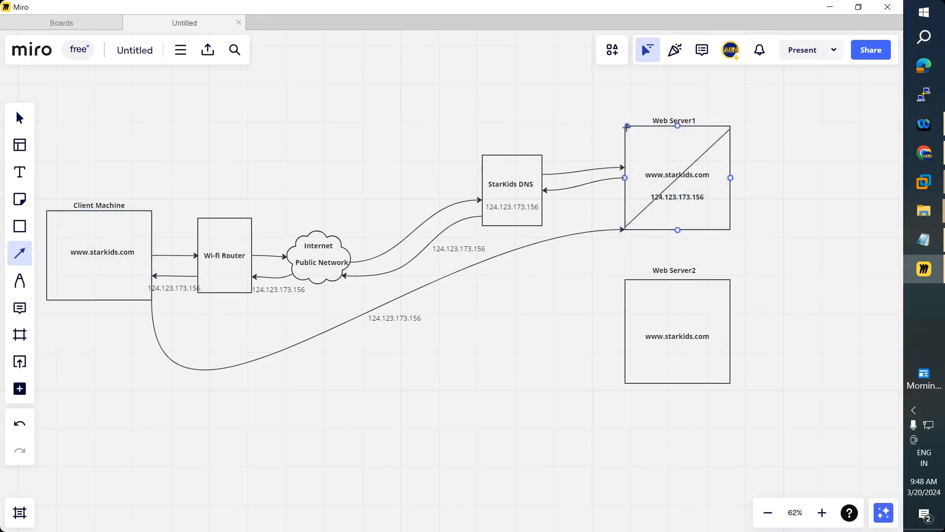
mouse_move(629, 126)
mouse_down()
mouse_move(719, 216)
mouse_move(726, 239)
mouse_up()
click(780, 181)
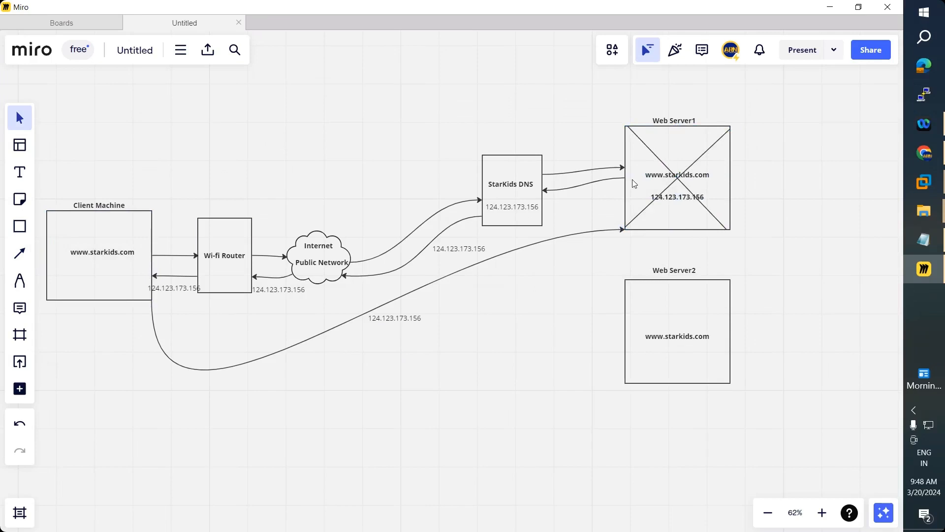
drag(102, 257, 99, 256)
click(20, 172)
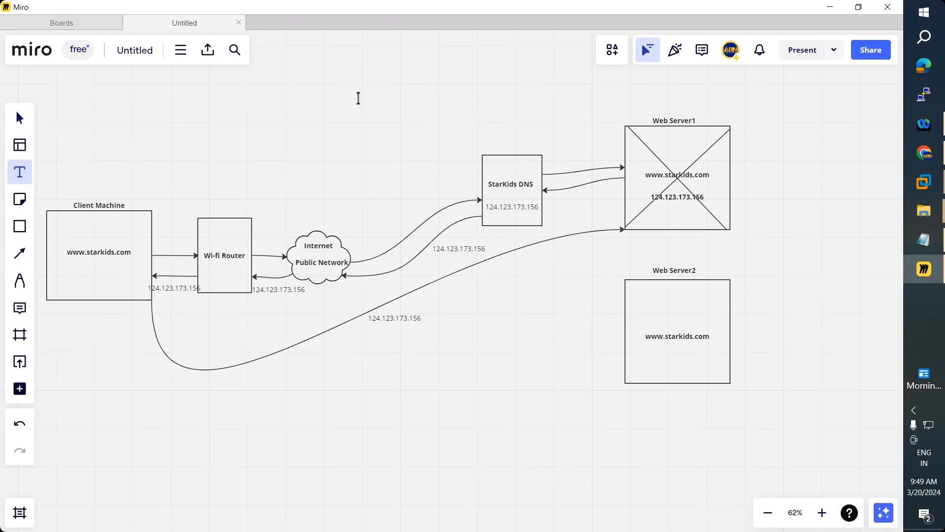
- Type the heading 'NLB(Network Load Balancing)', bold and enlarge it, and centre it above the diagram
click(300, 116)
text(N)
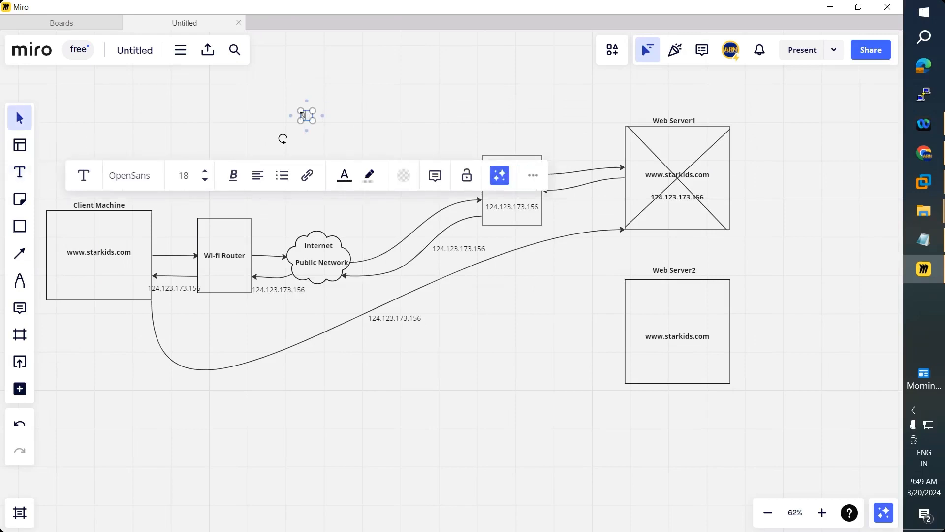
text(LB)
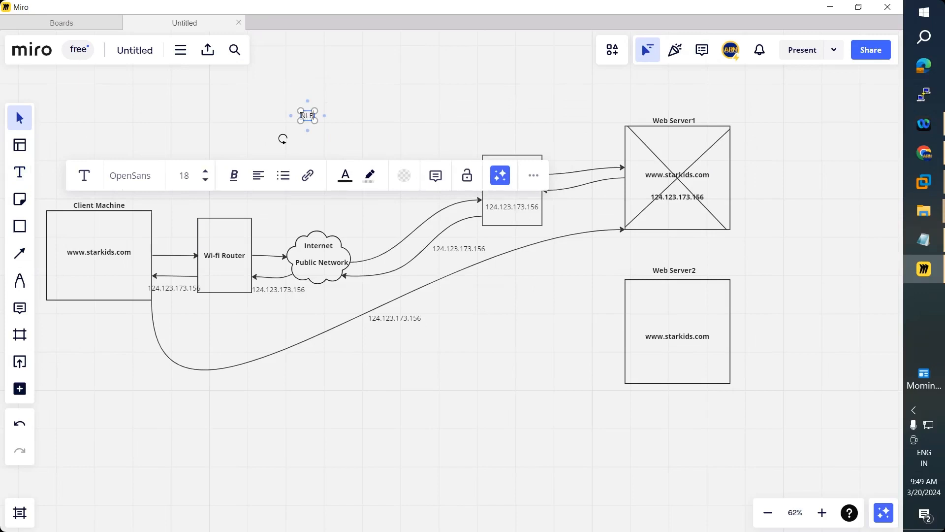
text((Netw)
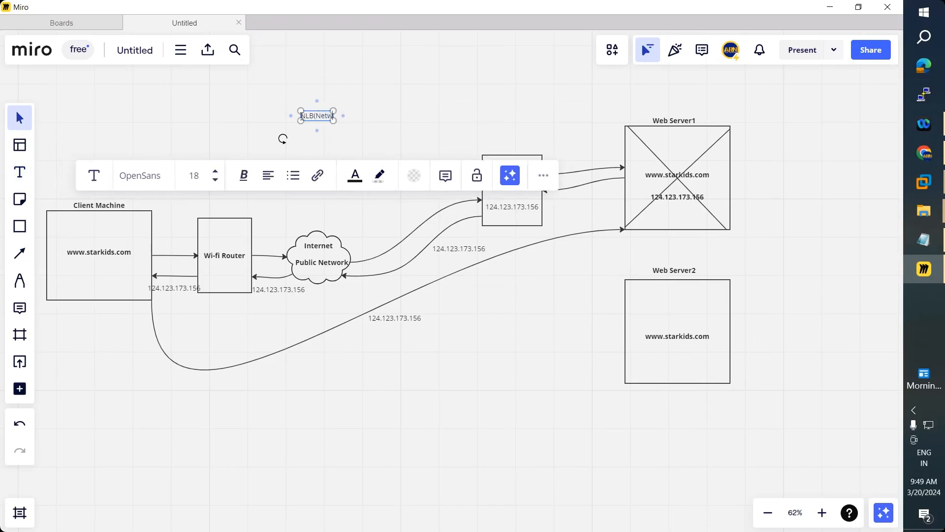
text(ork) Load)
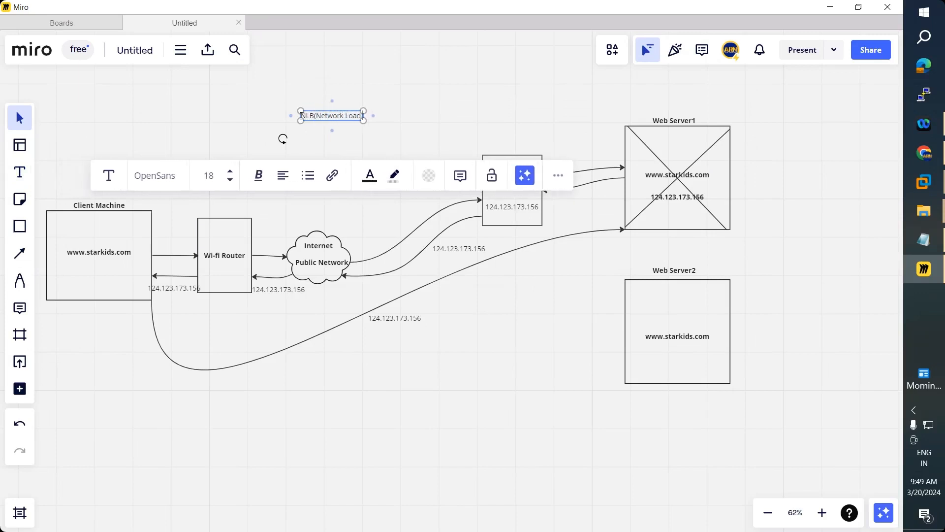
text( Balan)
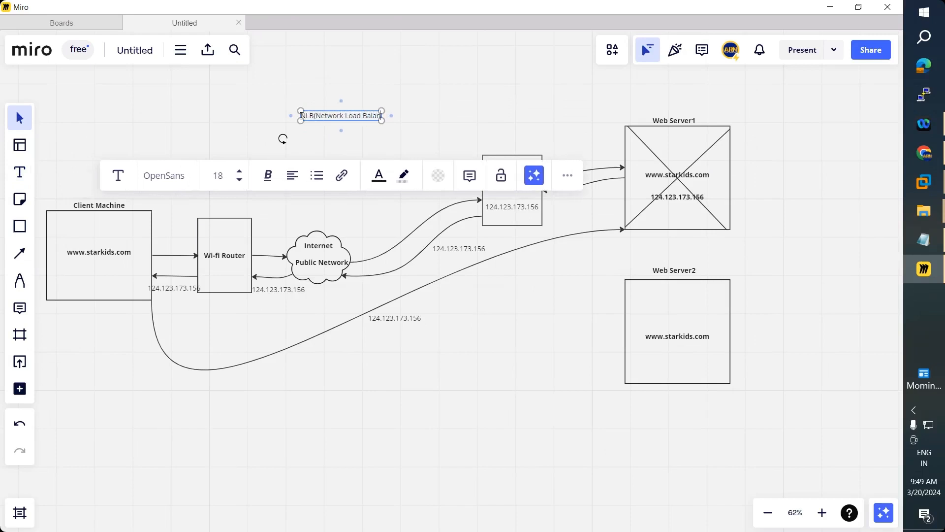
text(cing))
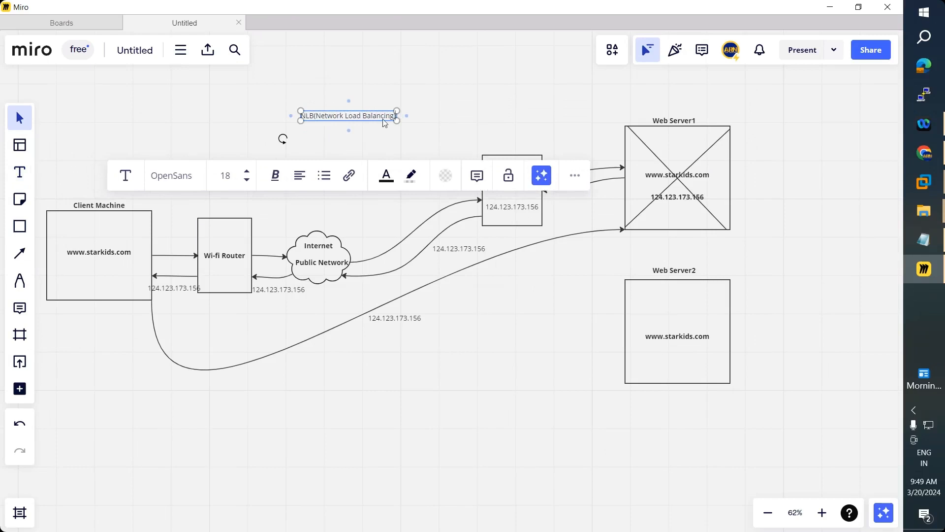
drag(377, 117, 401, 115)
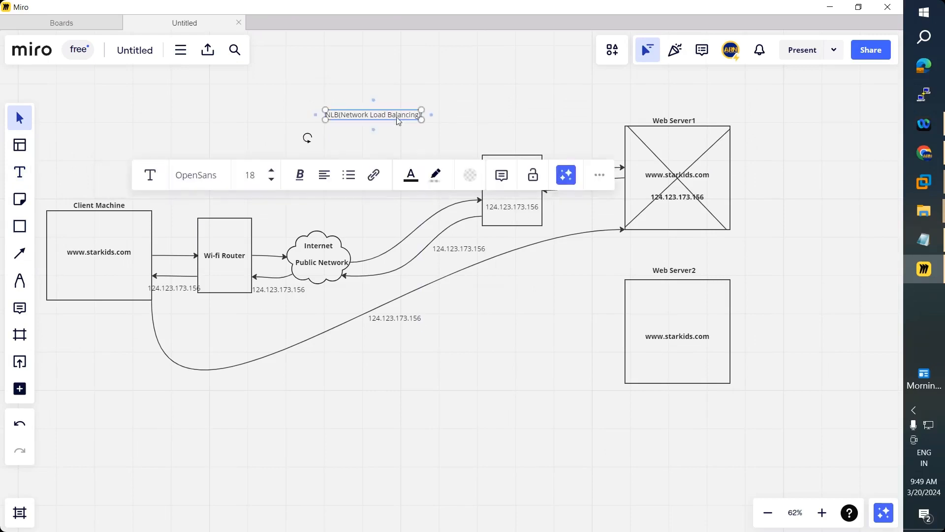
key(ctrl+b)
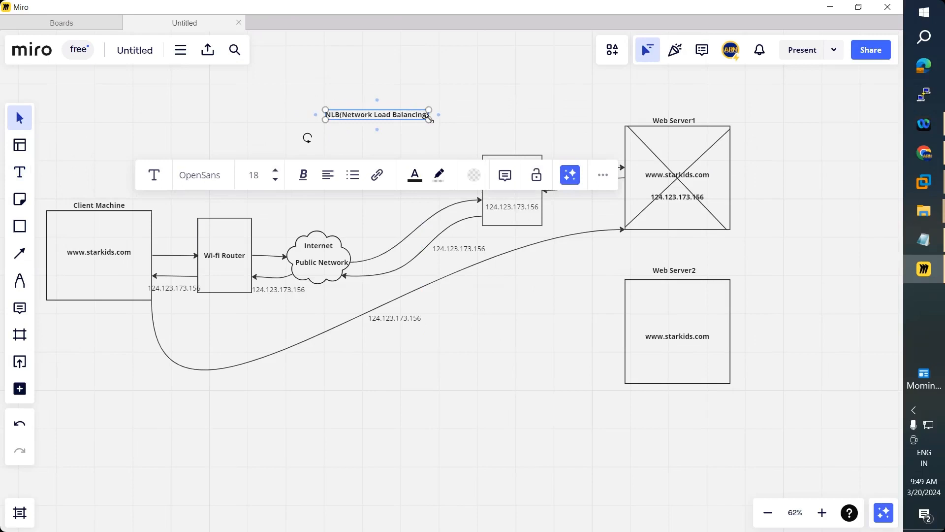
drag(429, 118, 445, 136)
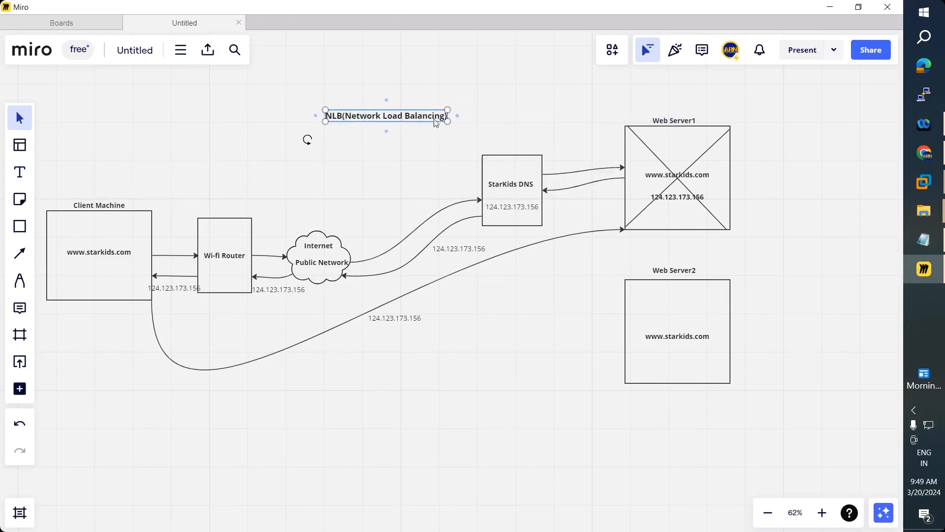
double_click(440, 116)
click(447, 117)
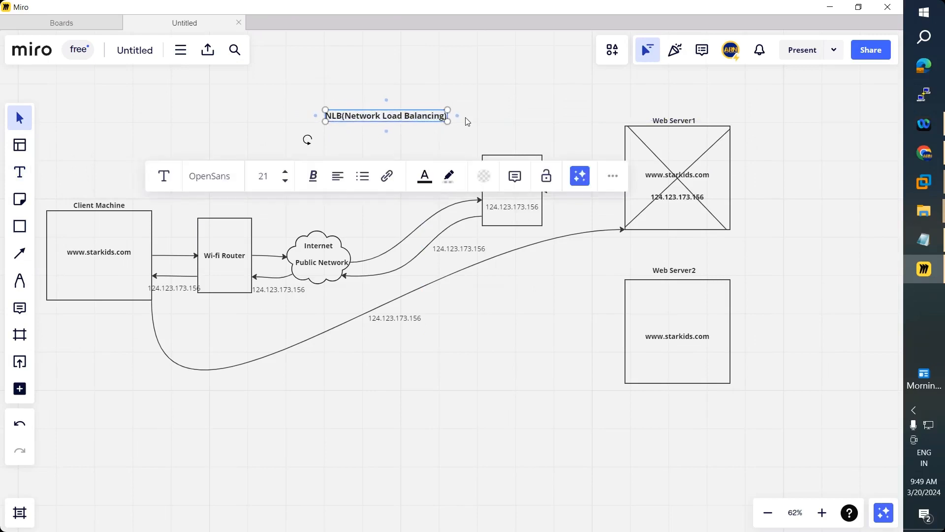
drag(407, 117, 425, 118)
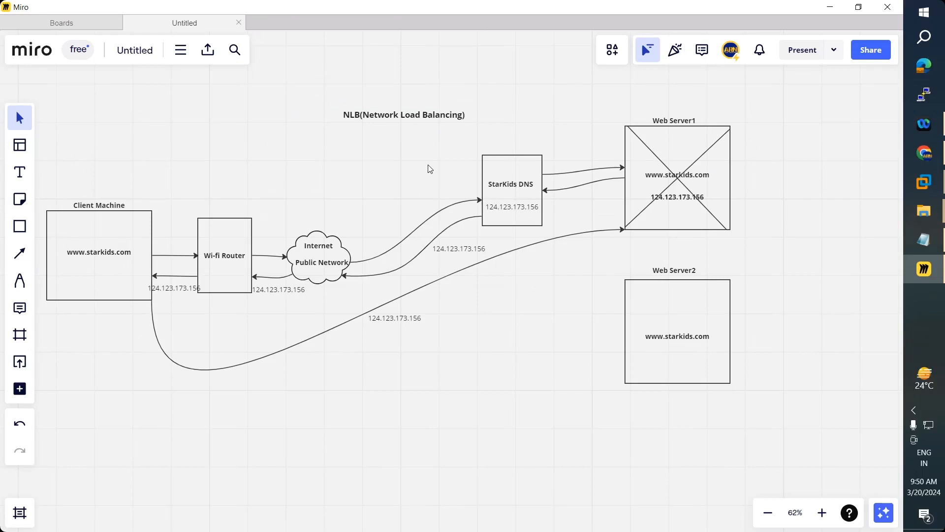
click(922, 152)
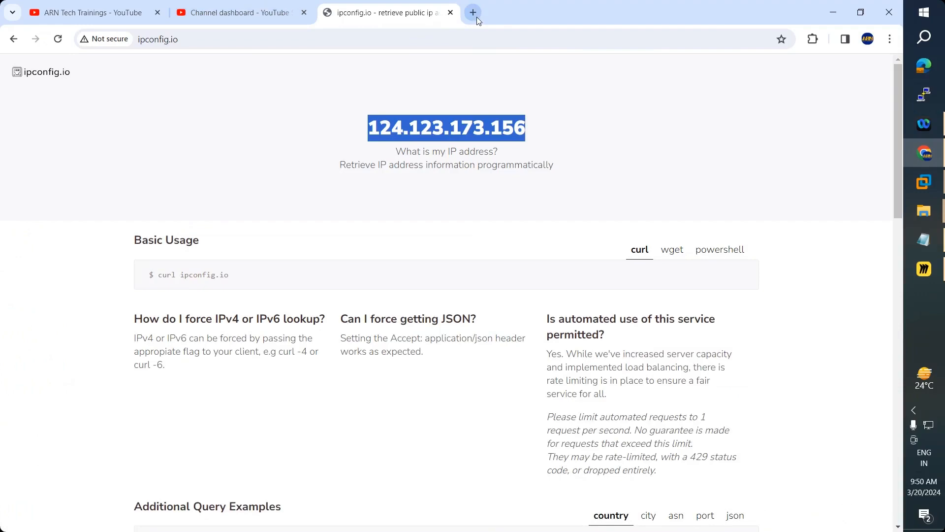
- In a new tab, search Google for 'network load balancer'
click(473, 13)
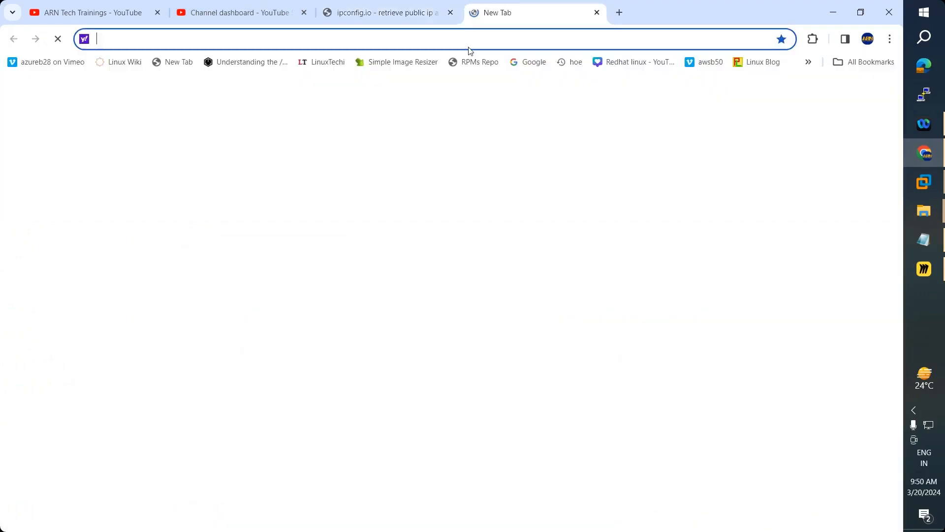
text(google.com)
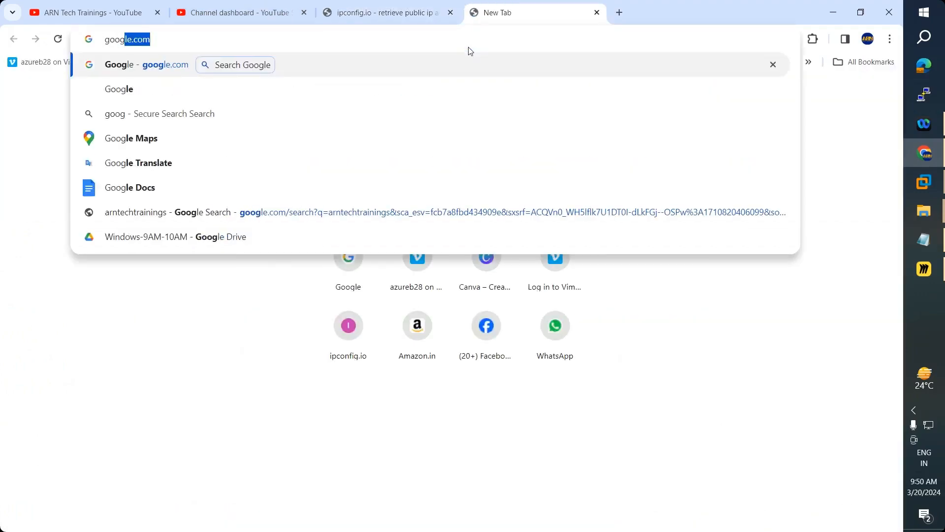
key(Return)
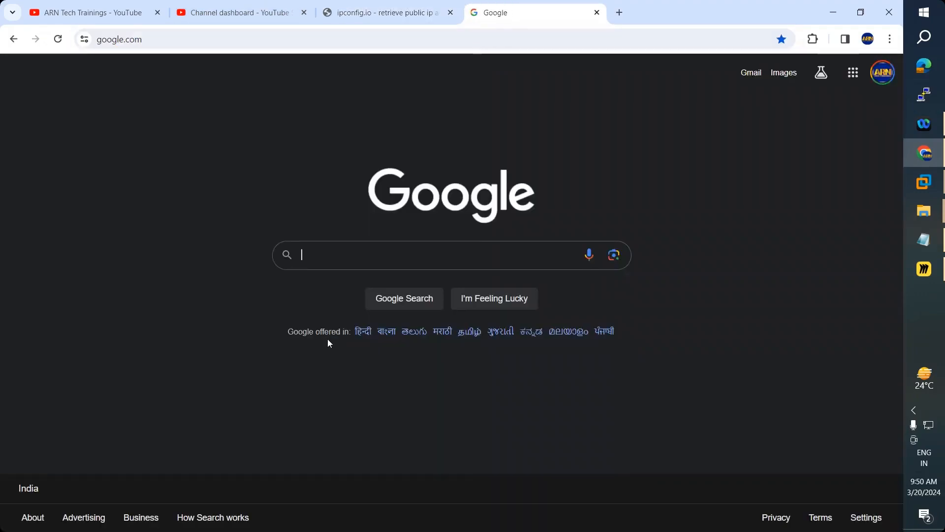
text(netwo)
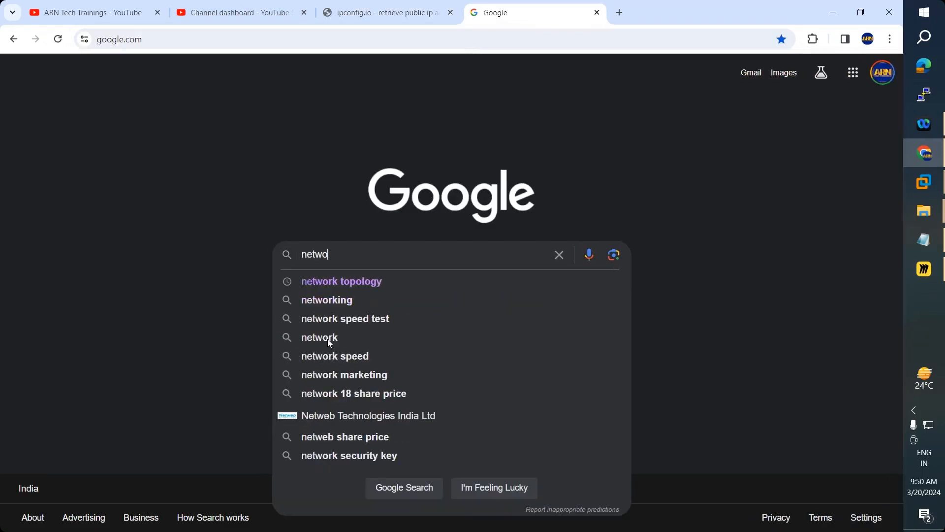
text(rk load)
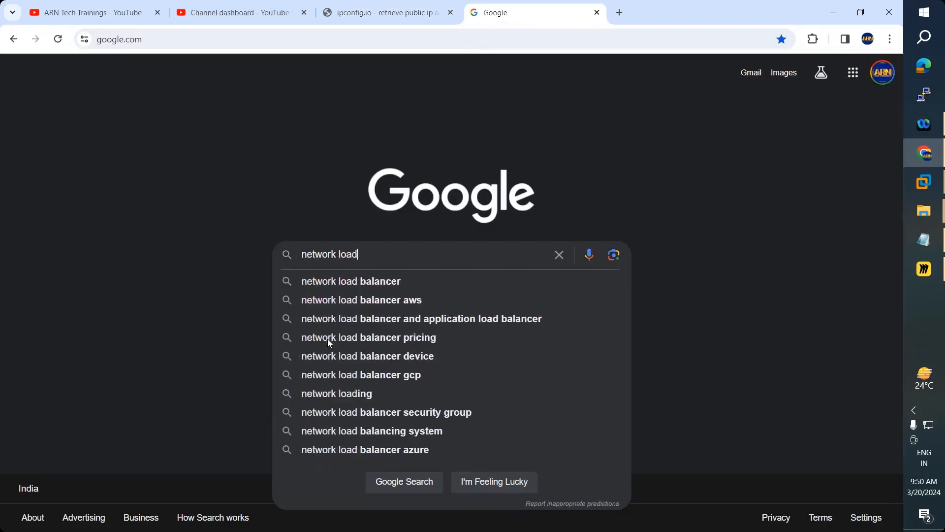
text( balancer)
key(Return)
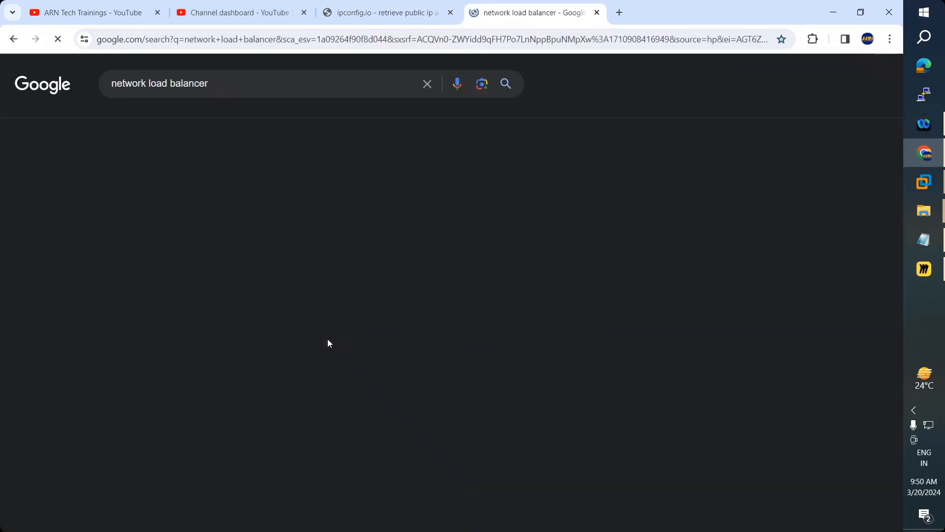
- Refine the search to 'network load balancer images', accepting the spelling correction, and browse the results
click(247, 85)
text(iu)
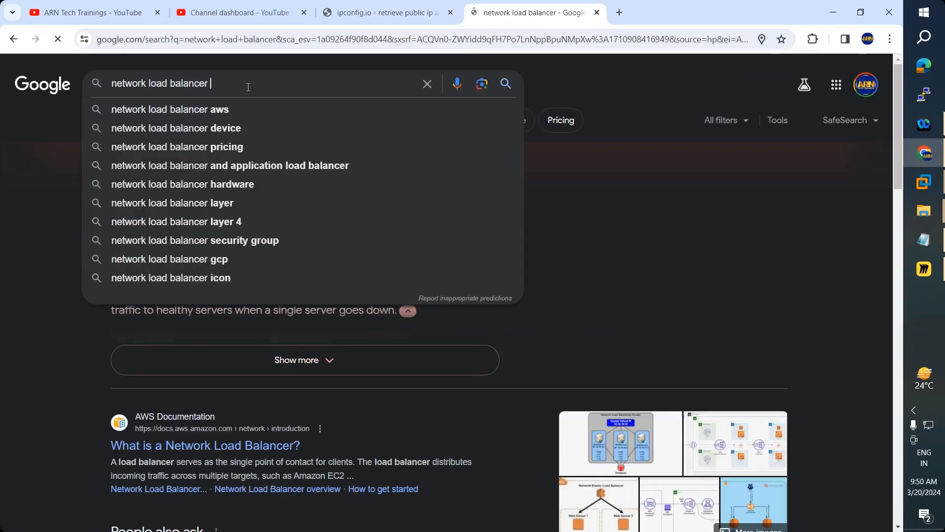
text(mages)
key(Return)
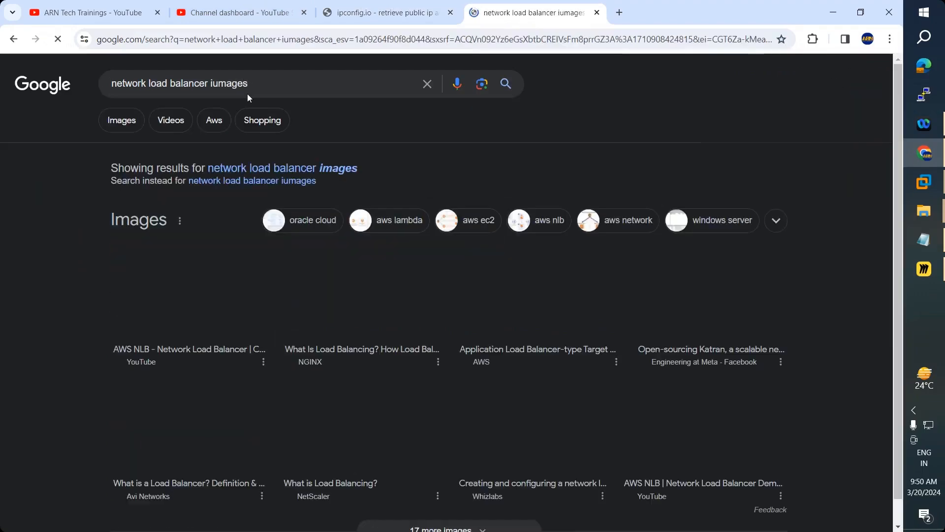
click(265, 169)
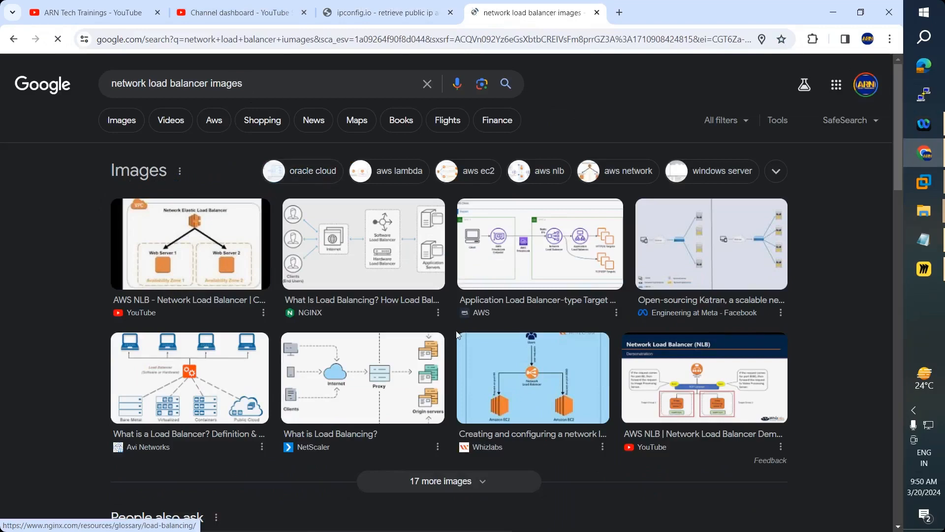
scroll(457, 335, down, 10)
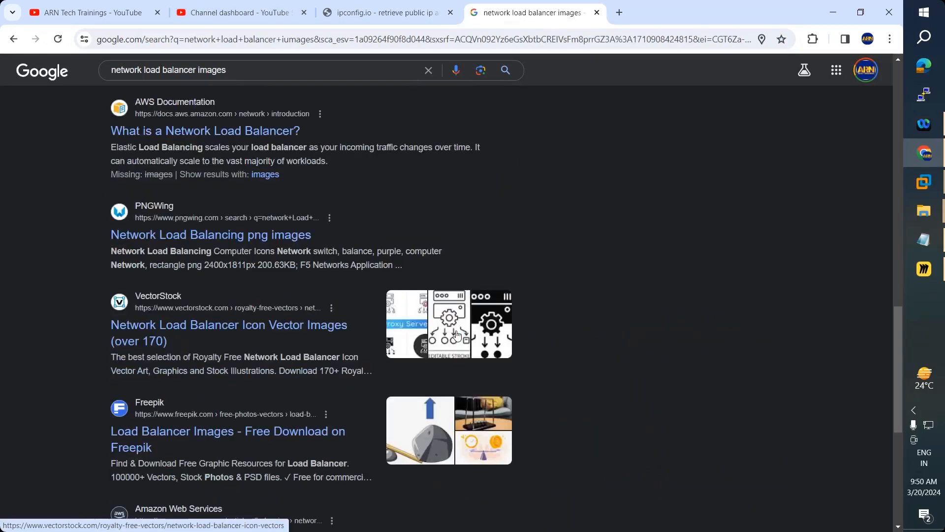
scroll(457, 334, up, 5)
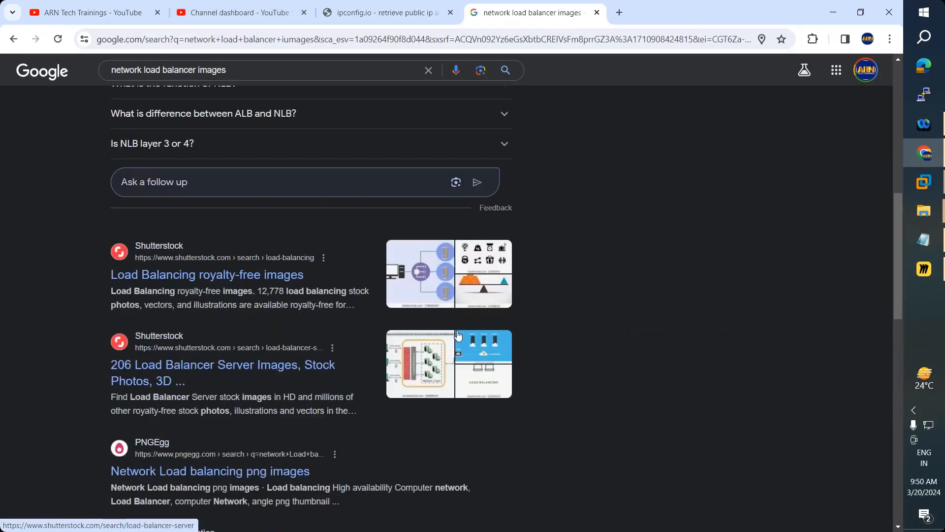
scroll(458, 335, up, 5)
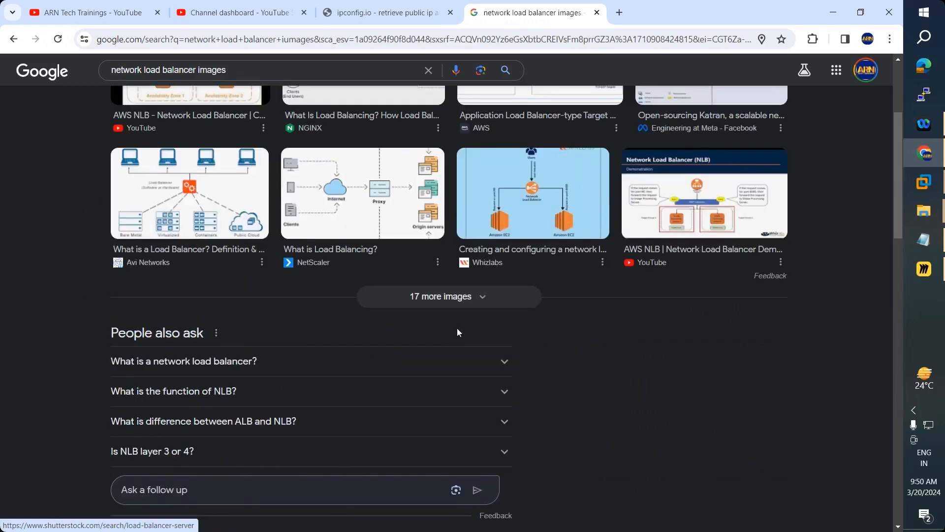
scroll(458, 331, up, 3)
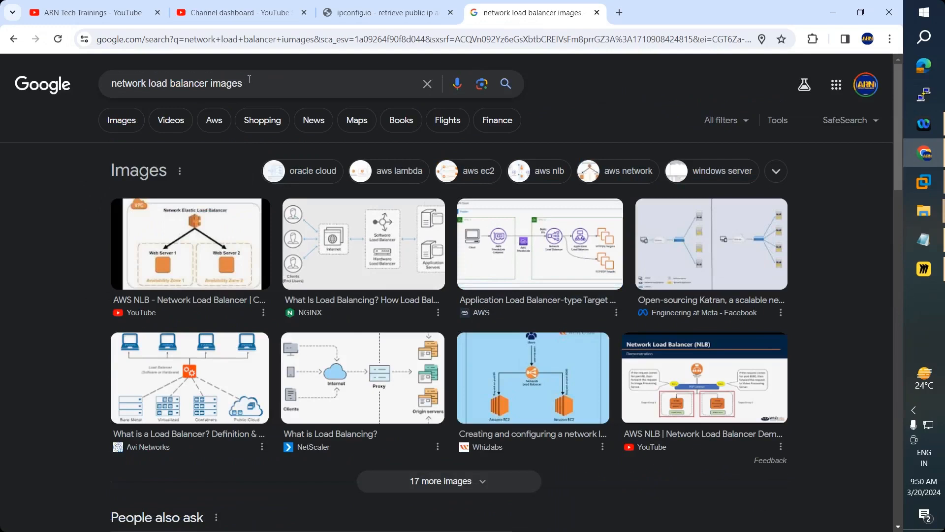
- Refine the Google image search to 'hardware network load balancer' images
double_click(232, 83)
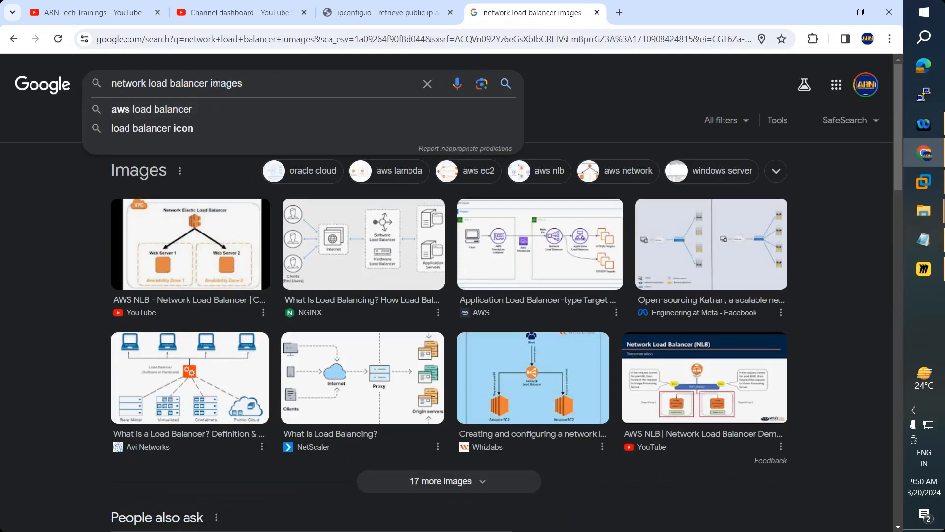
click(116, 83)
text(hardware)
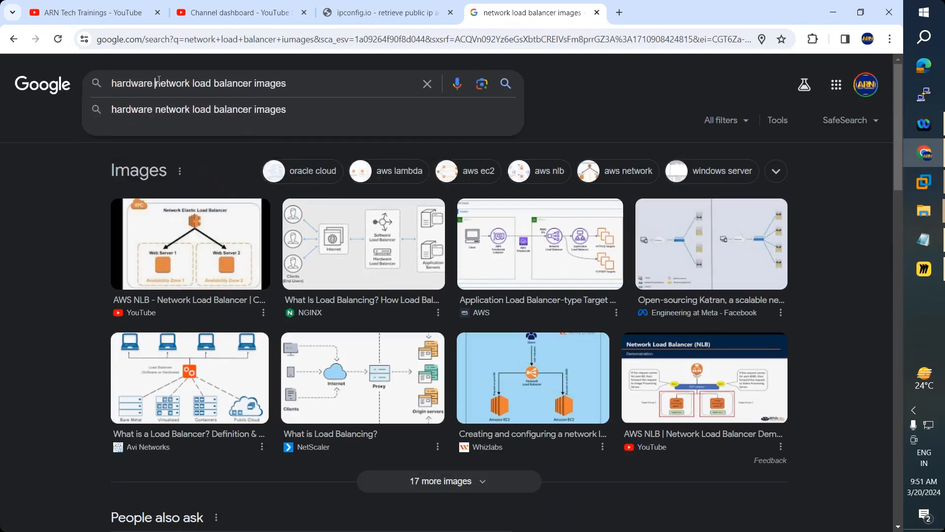
key(Return)
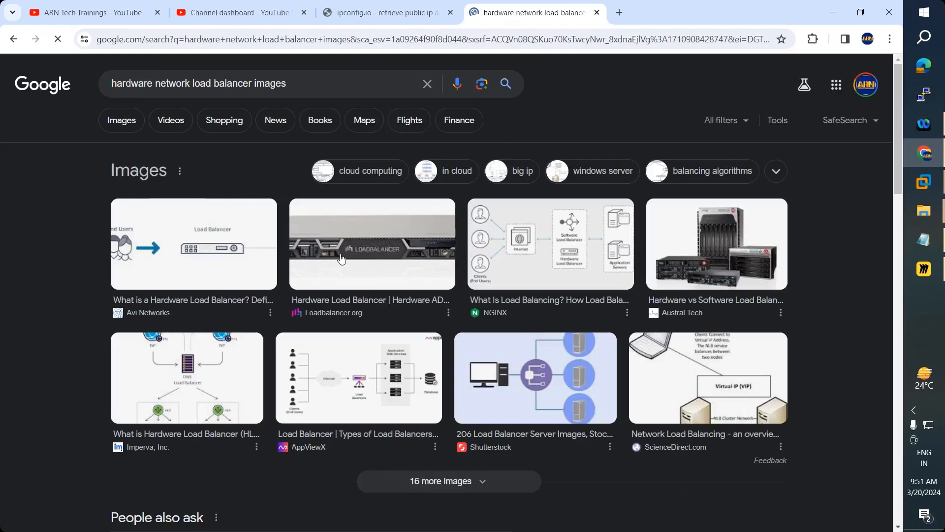
- Preview the Loadbalancer.org hardware load balancer picture, then return to the Miro board
click(341, 258)
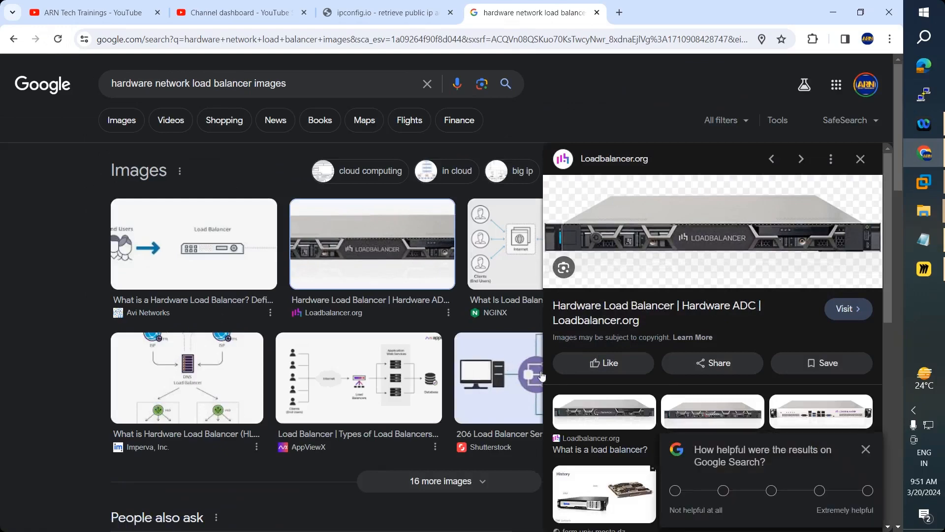
scroll(675, 350, down, 3)
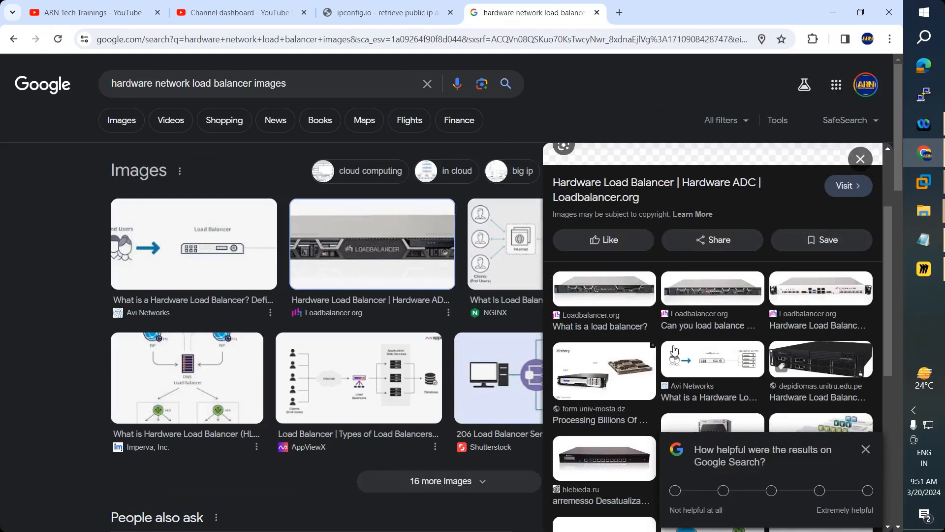
scroll(675, 349, down, 3)
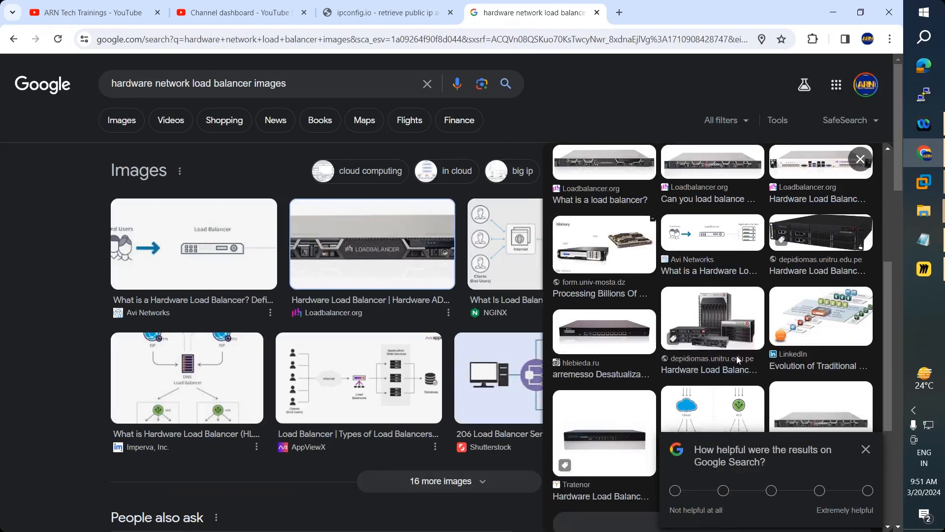
scroll(736, 356, down, 3)
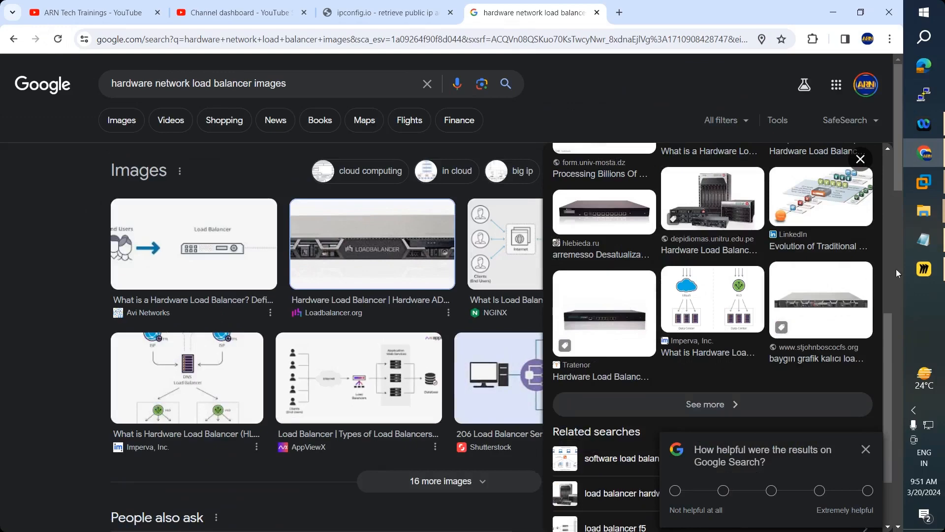
click(928, 271)
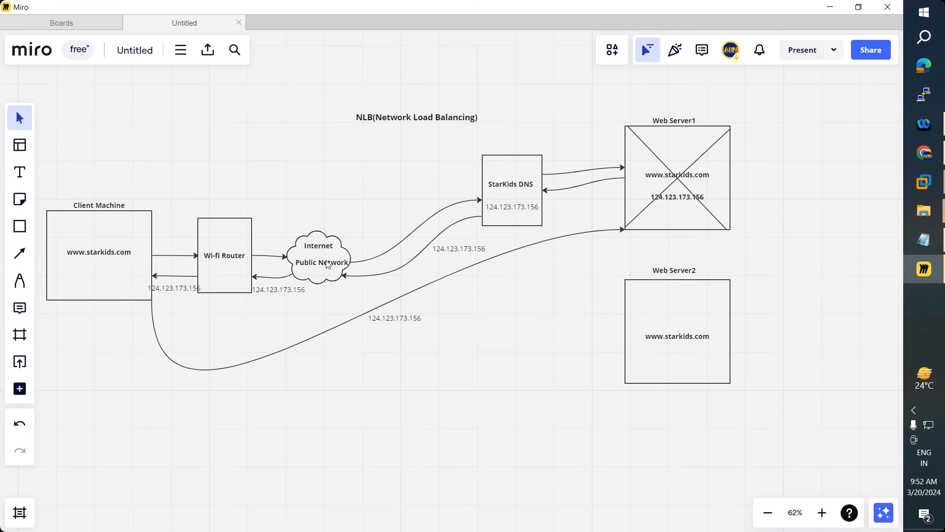
- Delete the curved Client Machine–Web Server1 arrow and its loose 124.123.173.156 label
click(462, 273)
key(Delete)
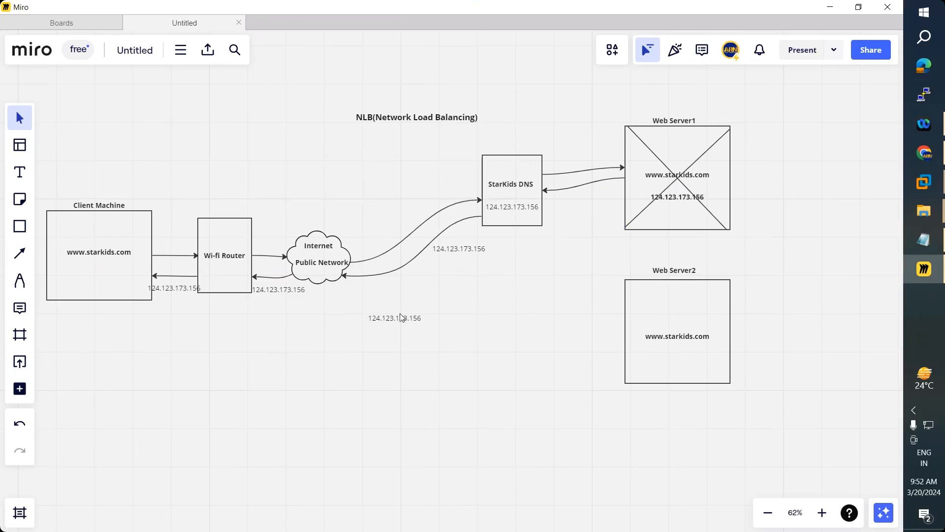
click(399, 318)
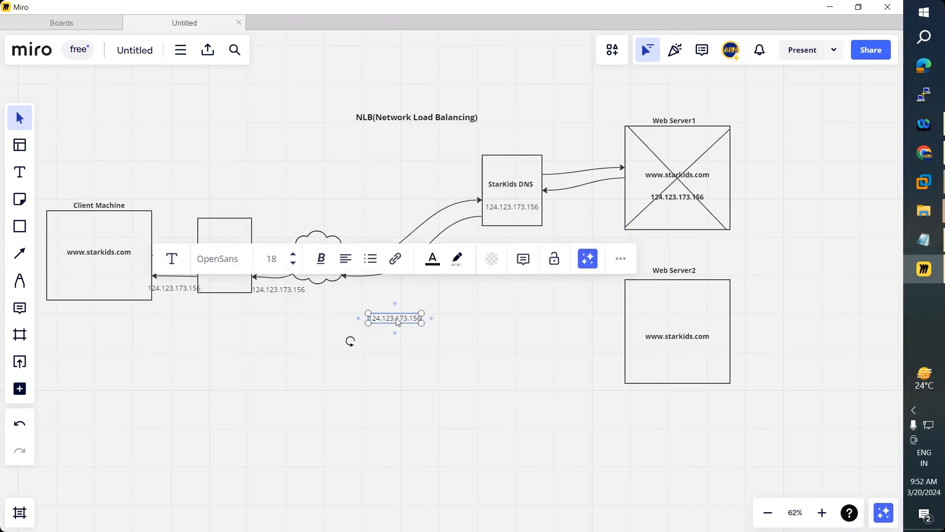
key(Delete)
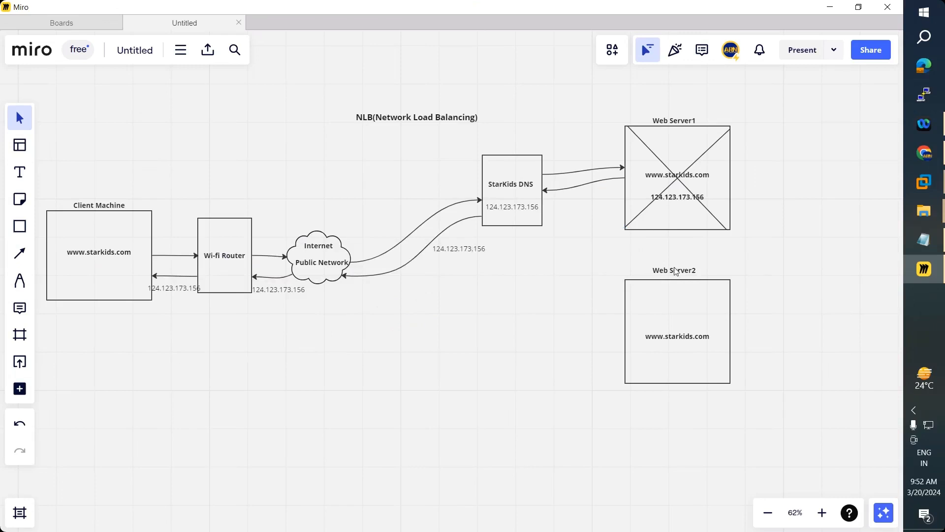
- Remove the two diagonal lines crossing out Web Server1
click(690, 159)
click(846, 184)
click(693, 162)
key(Delete)
click(683, 183)
key(Delete)
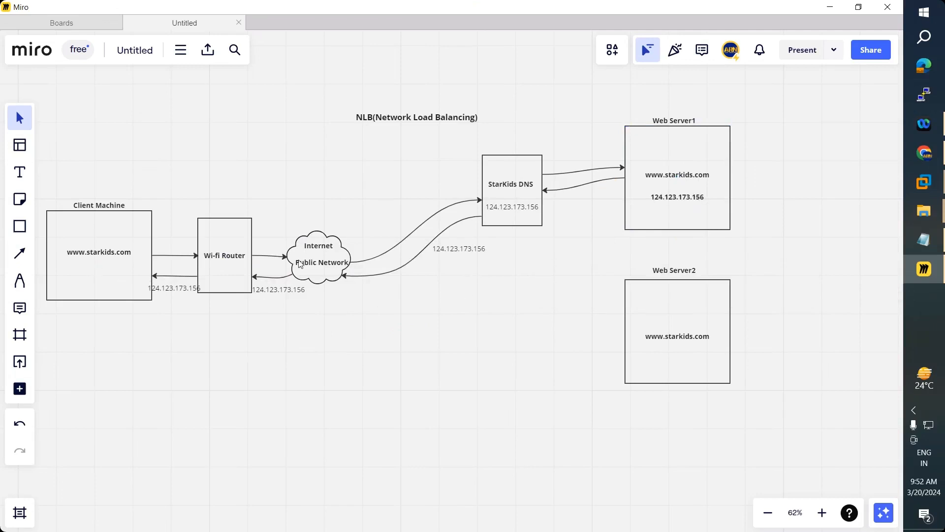
drag(680, 306, 684, 307)
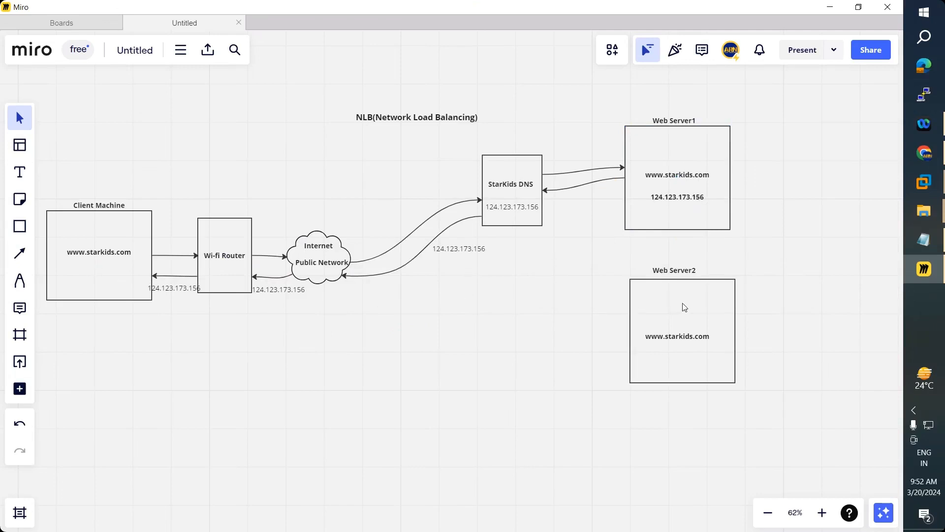
drag(679, 269, 682, 269)
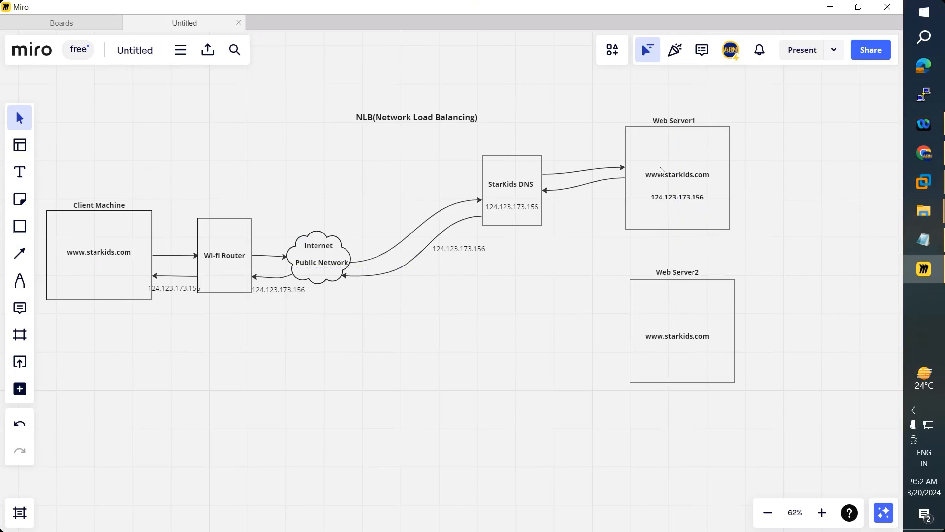
click(677, 199)
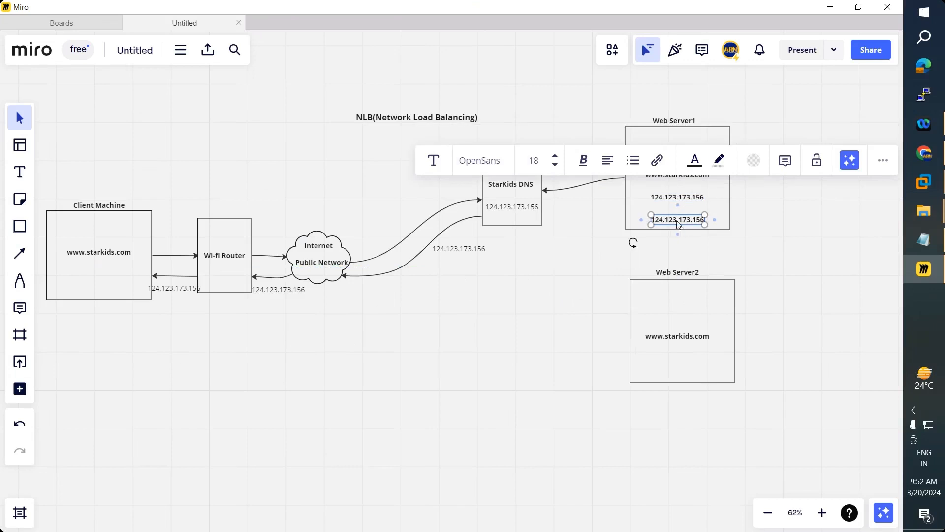
drag(677, 196, 692, 318)
click(758, 327)
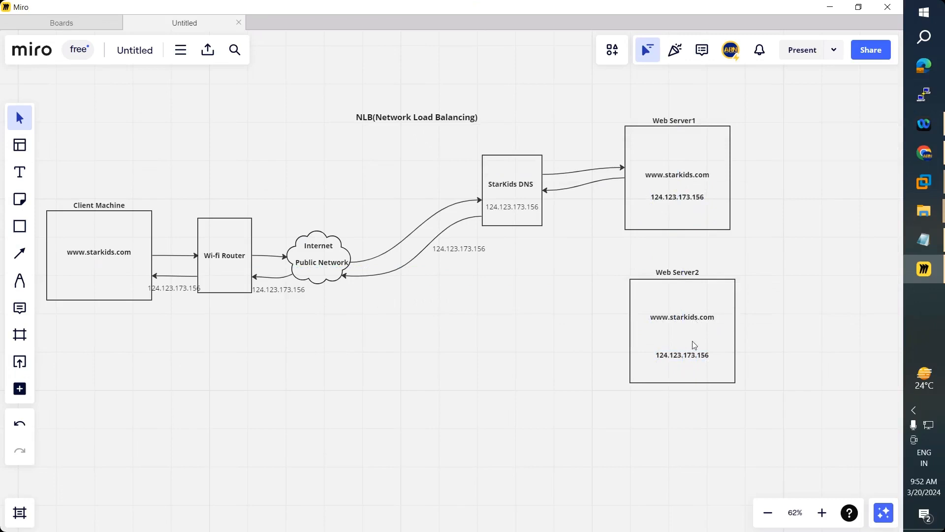
drag(688, 356, 692, 340)
- Draw straight arrow connectors from StarKids DNS to Web Server2 and back, replacing an initial plain line
click(19, 261)
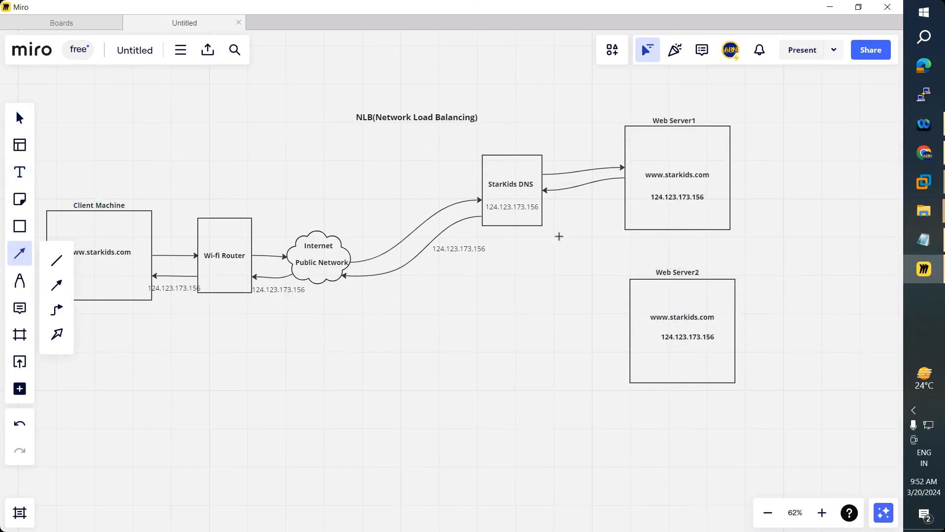
drag(550, 230, 628, 281)
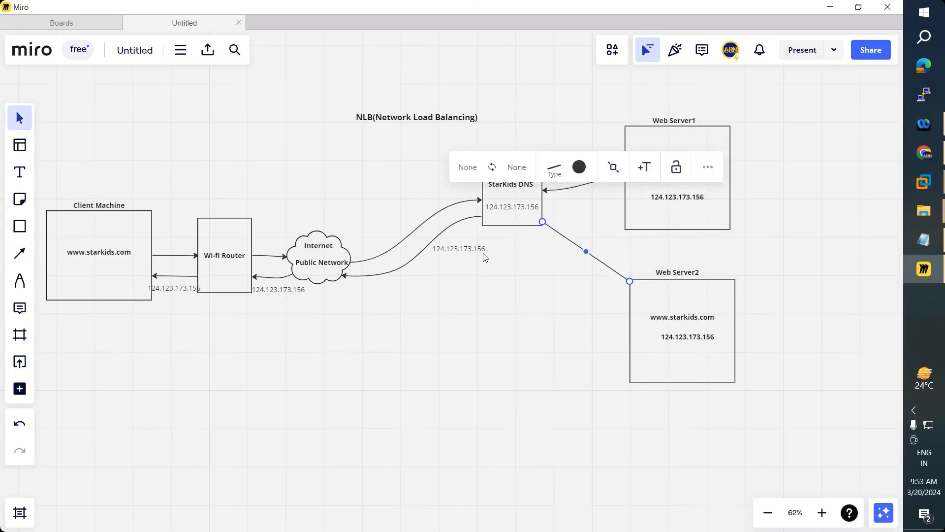
key(ctrl+z)
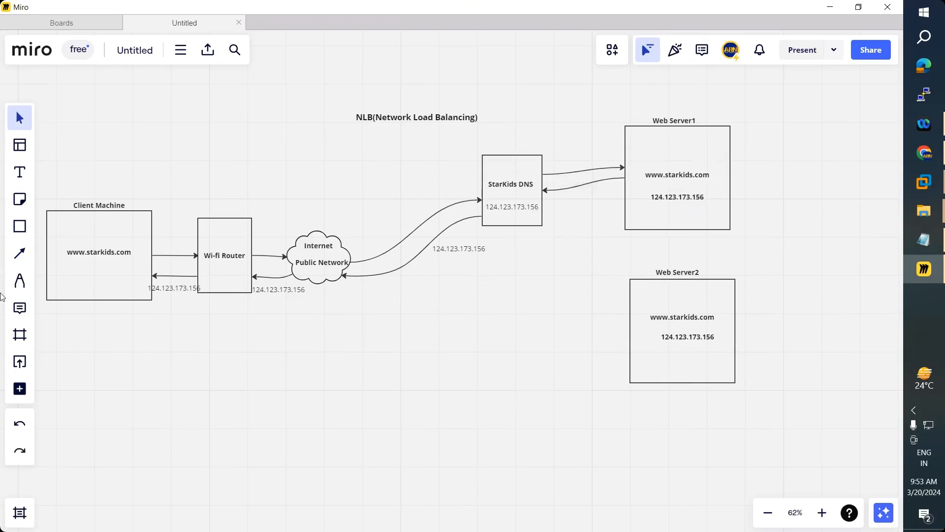
click(19, 254)
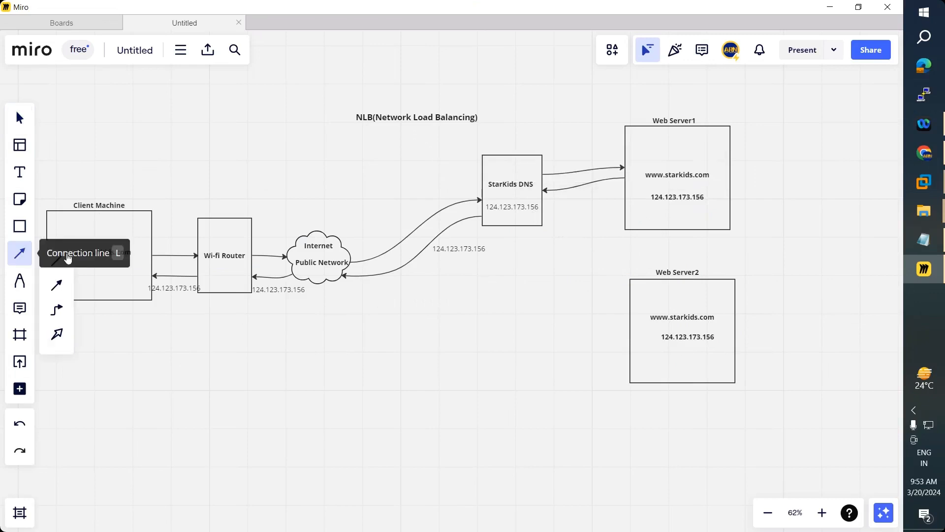
click(56, 284)
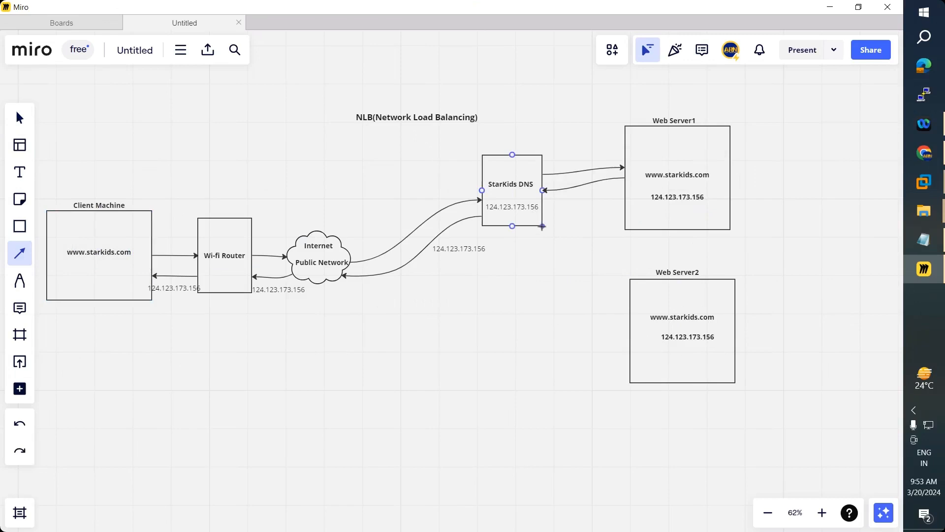
drag(574, 248, 627, 279)
click(19, 253)
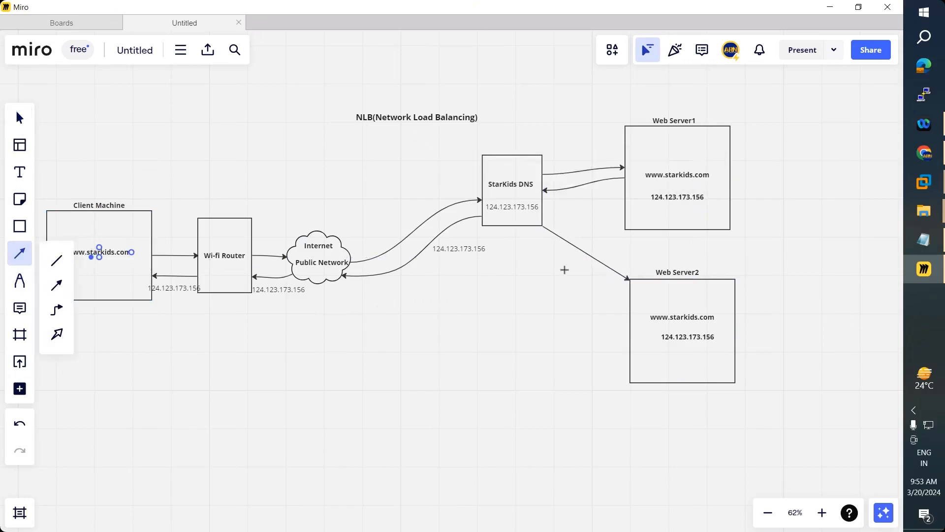
drag(628, 294, 530, 228)
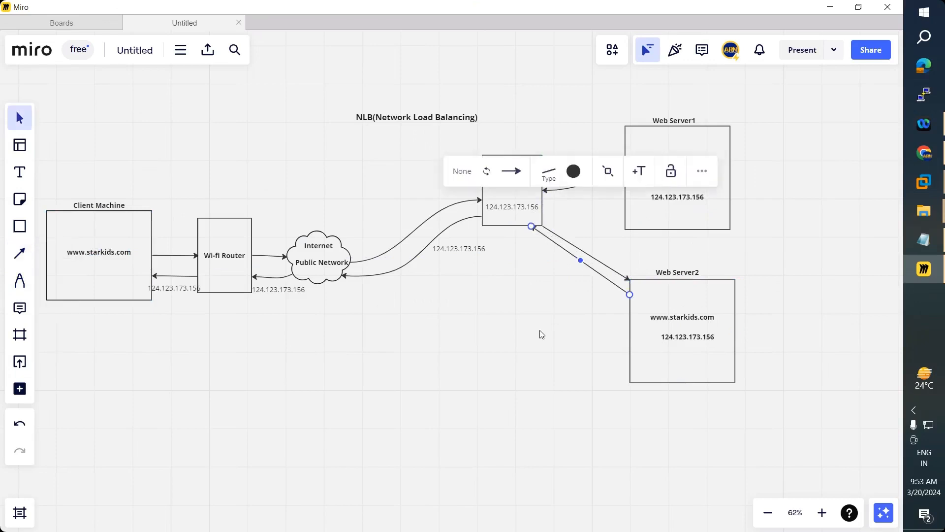
click(541, 335)
- Change Web Server2's address from 124.123.173.156 to 124.123.173.157
double_click(692, 339)
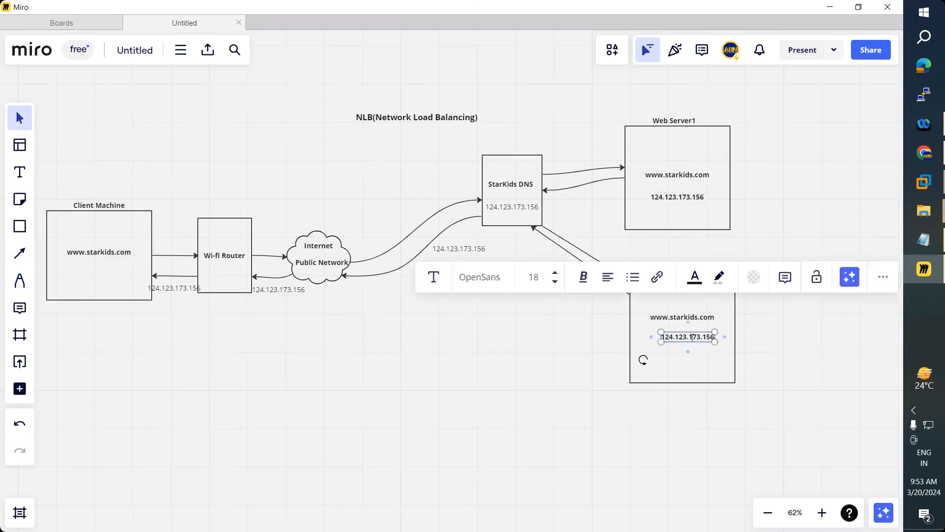
click(717, 339)
key(BackSpace)
text(7)
click(681, 356)
click(687, 337)
drag(688, 339, 509, 220)
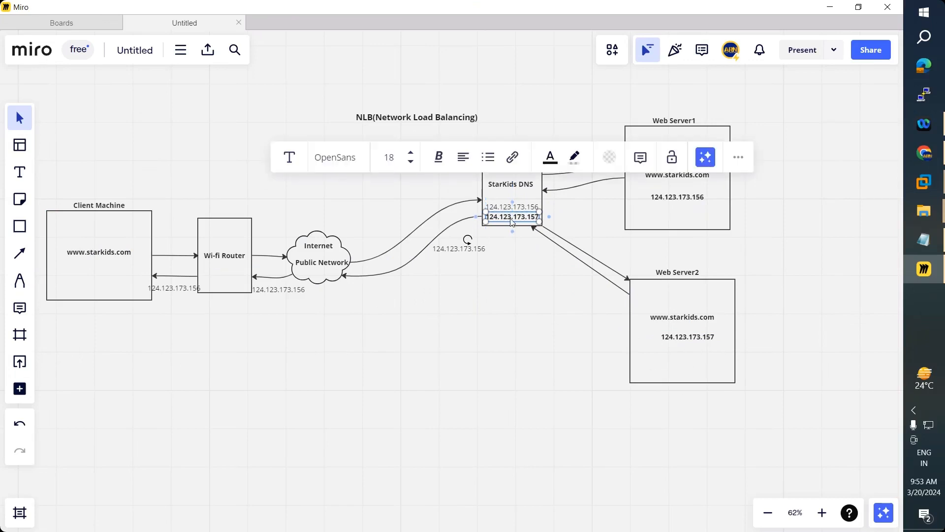
click(531, 265)
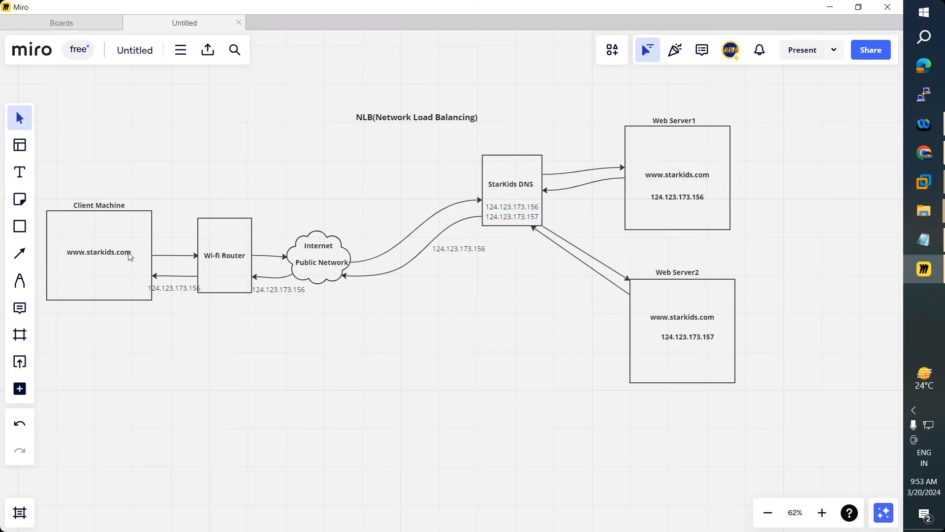
drag(102, 254, 102, 261)
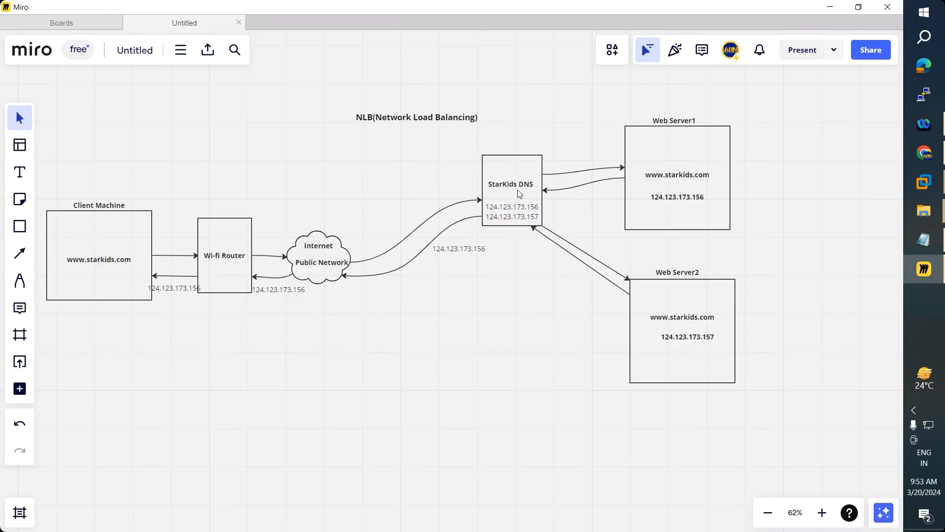
- Move StarKids DNS right and delete its Internet cloud arrows and the stray 124.123.173.156 label
drag(518, 190, 547, 254)
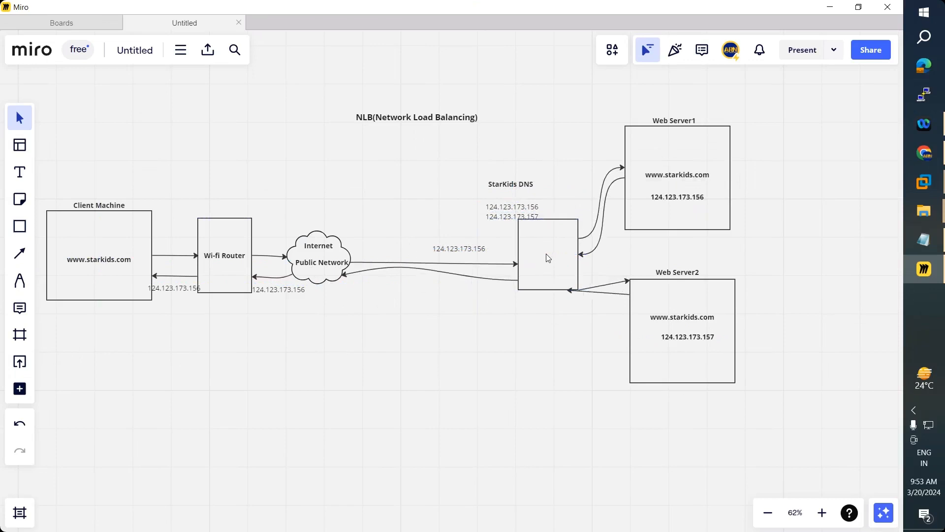
drag(548, 258, 548, 258)
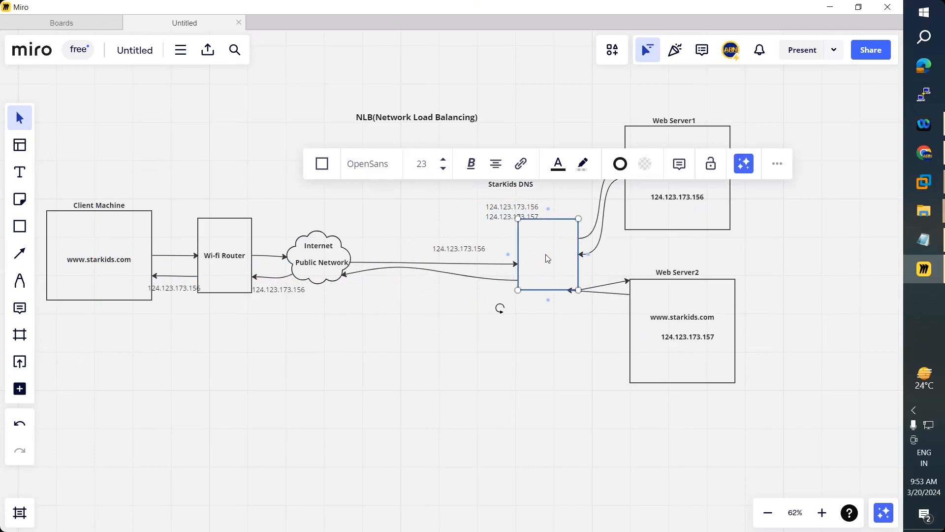
click(488, 280)
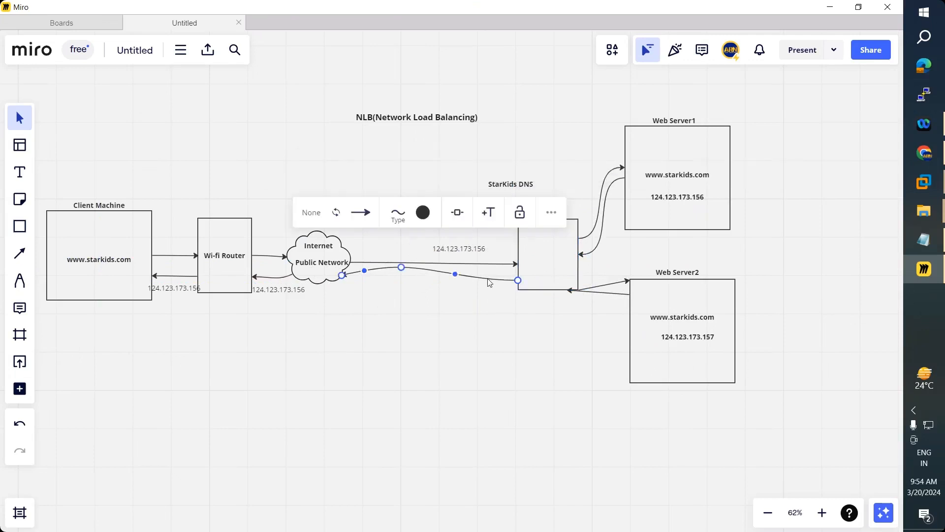
key(Delete)
click(482, 263)
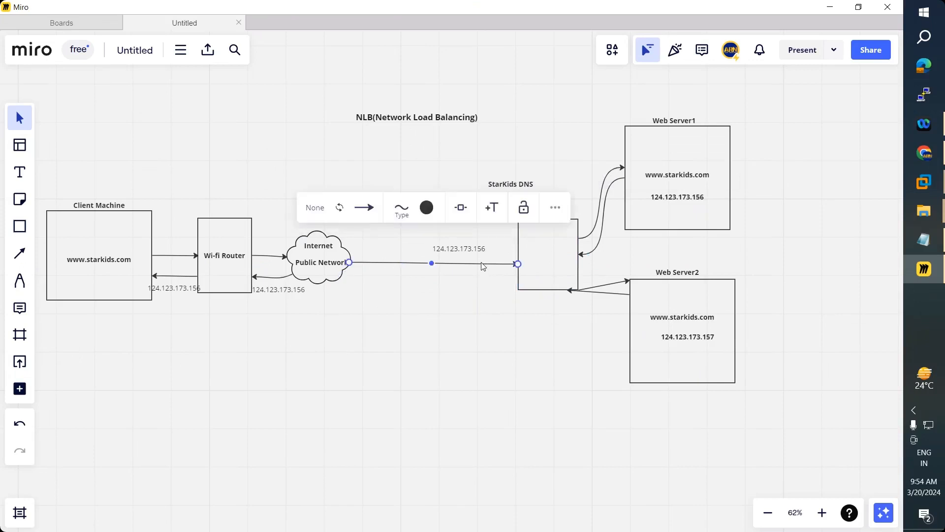
key(Delete)
click(471, 253)
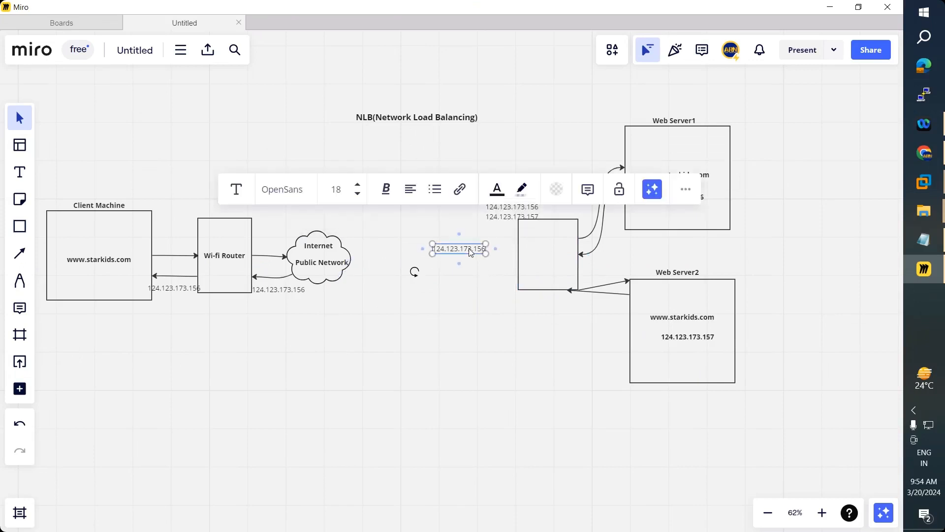
key(Delete)
- Place the StarKids DNS label, 124.123.173.156 and 124.123.173.157 inside the DNS box
drag(502, 191, 536, 242)
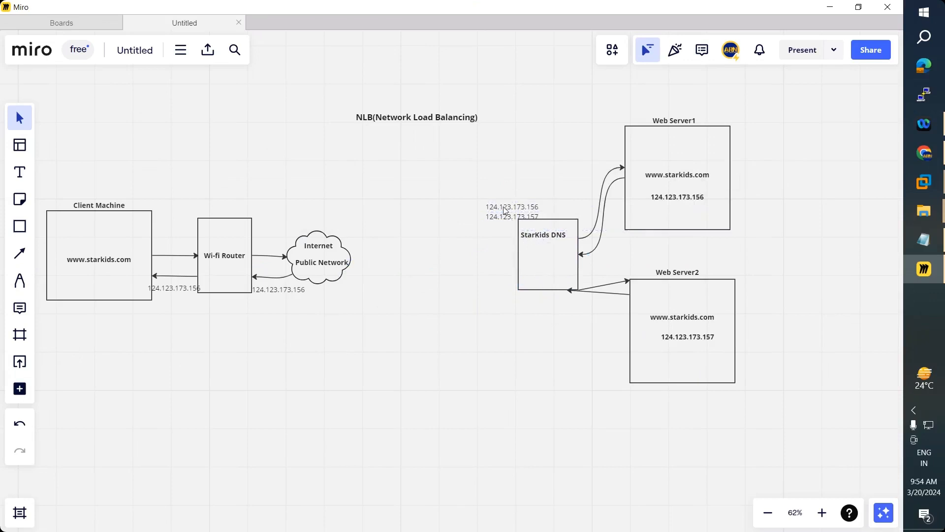
drag(510, 207, 539, 254)
drag(505, 219, 555, 253)
- Delete the DNS–Web Server2 connectors and shift the two IP lines left
click(604, 282)
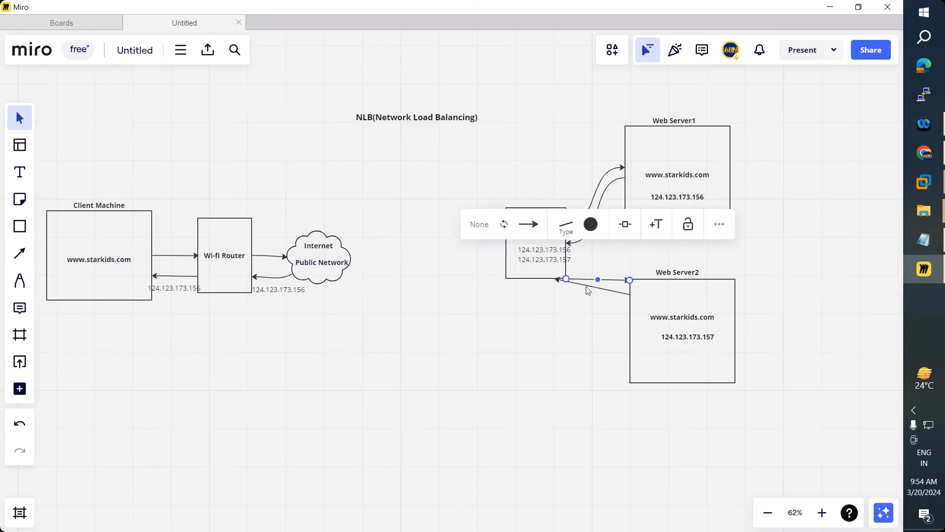
click(589, 291)
click(587, 287)
key(Delete)
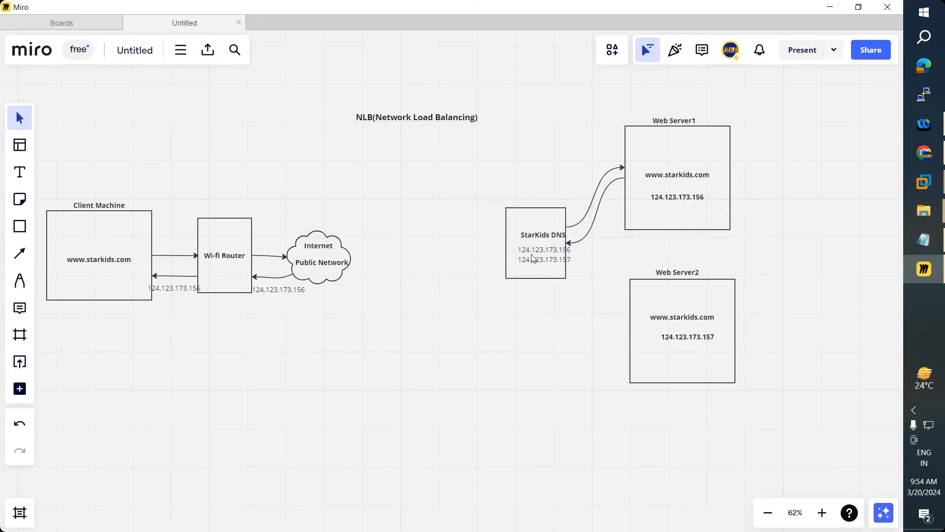
mouse_move(531, 254)
mouse_down()
mouse_move(537, 259)
mouse_move(540, 239)
mouse_up()
- Draw a rounded rectangle left of StarKids DNS and label it 'NLB'
click(19, 226)
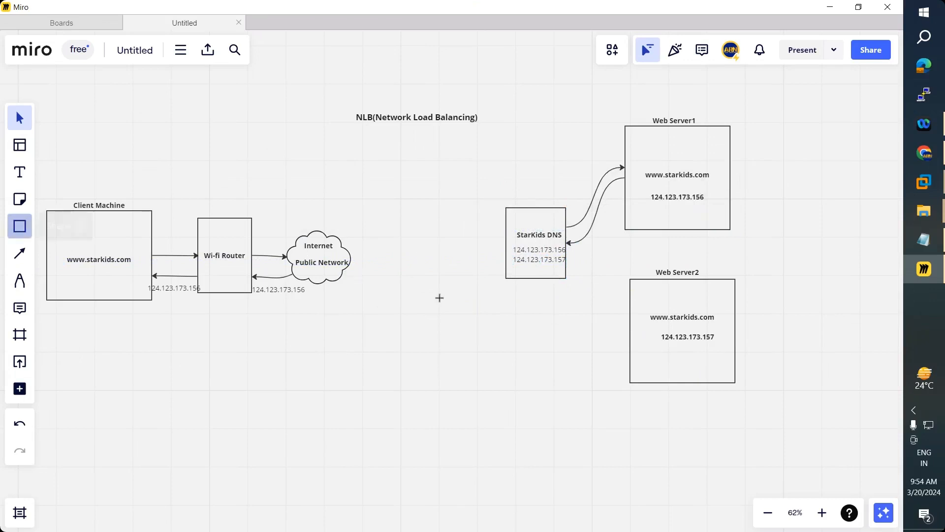
click(86, 236)
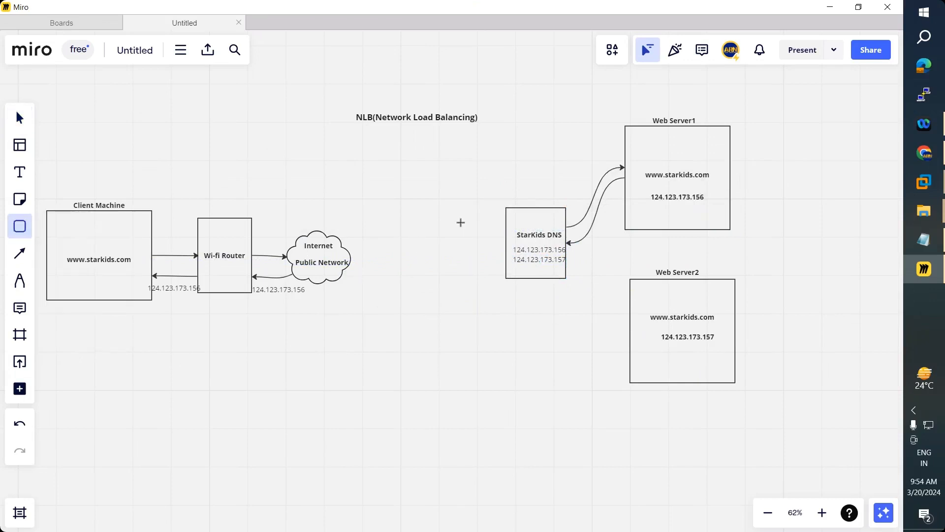
drag(415, 219, 459, 307)
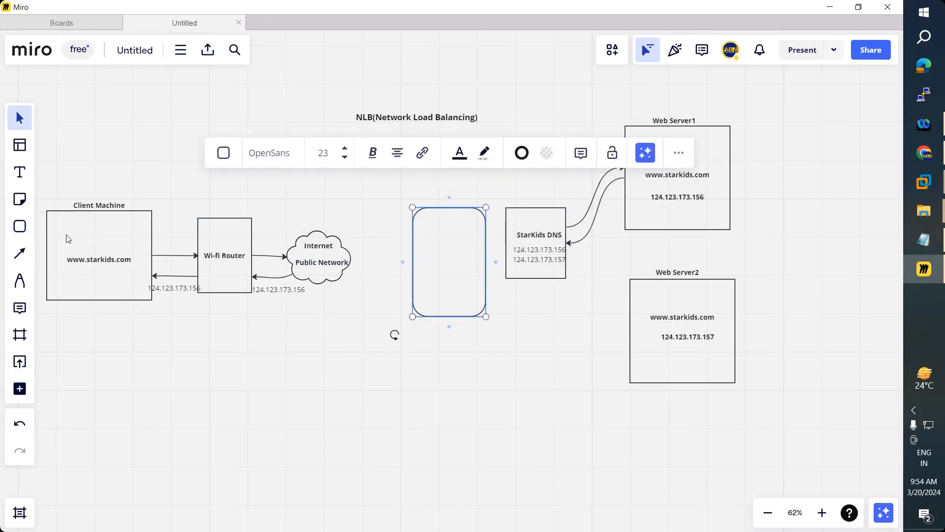
click(20, 172)
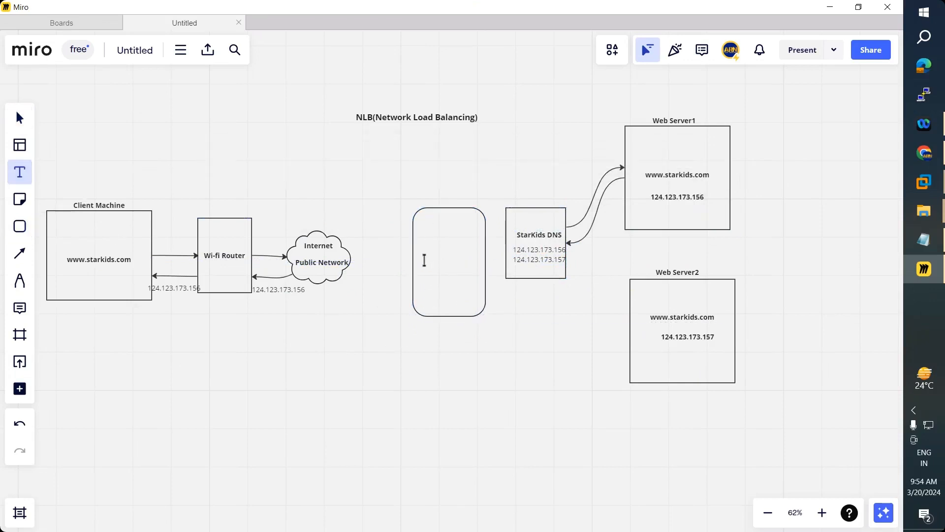
click(427, 261)
text(NL)
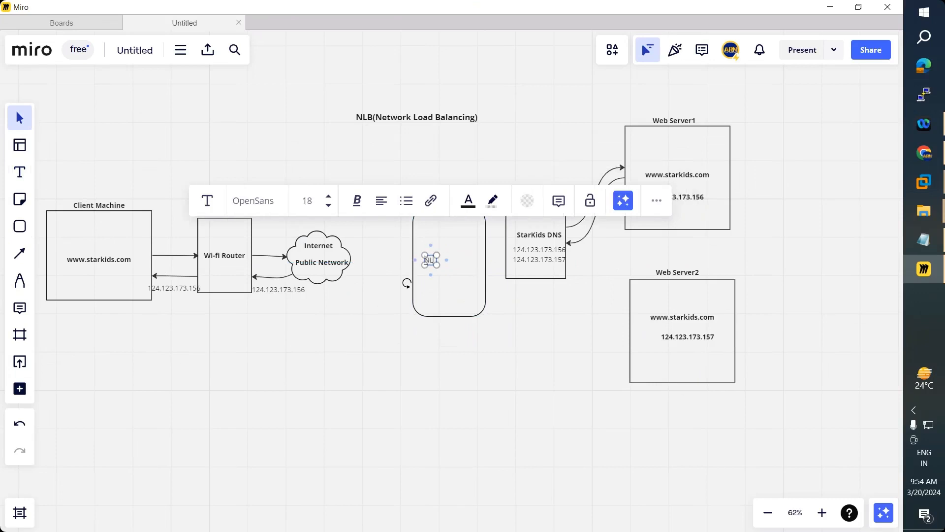
text(B)
click(425, 391)
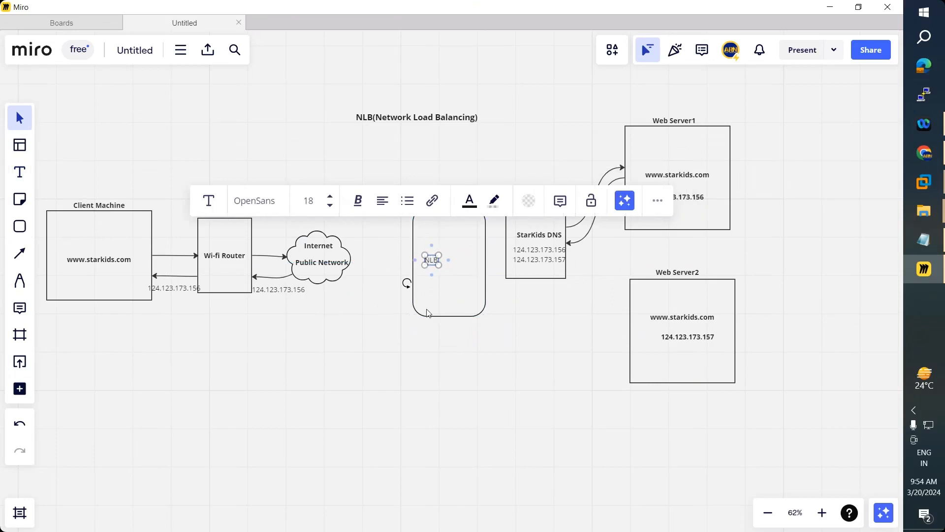
drag(445, 264, 448, 262)
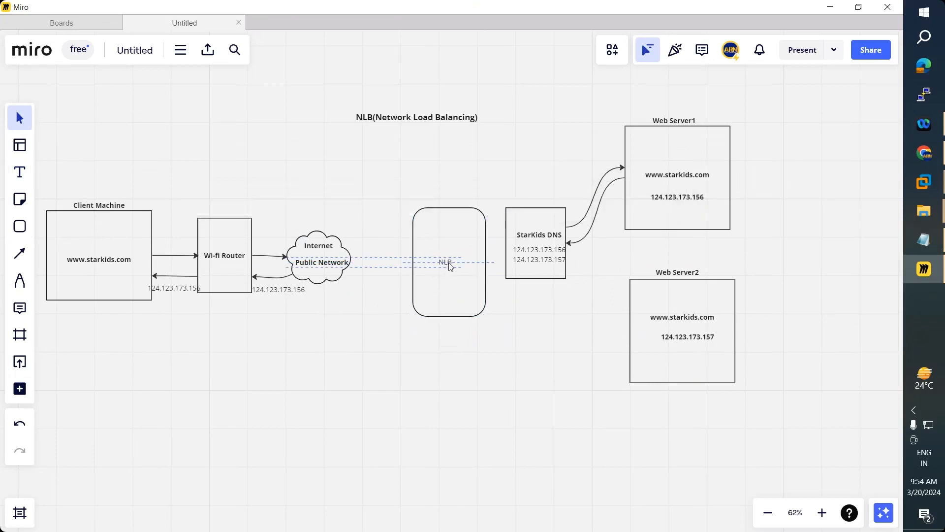
- Move the StarKids DNS box up toward Web Server1
click(525, 261)
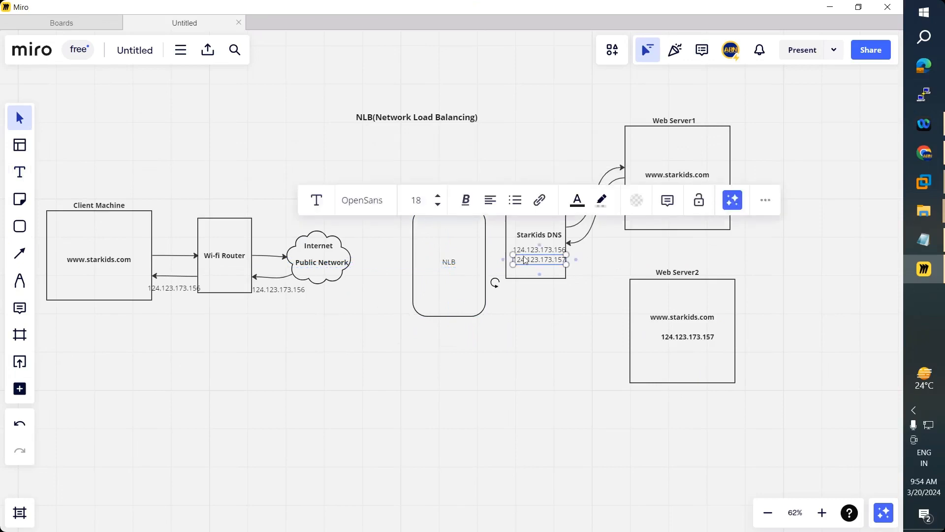
click(536, 282)
click(535, 278)
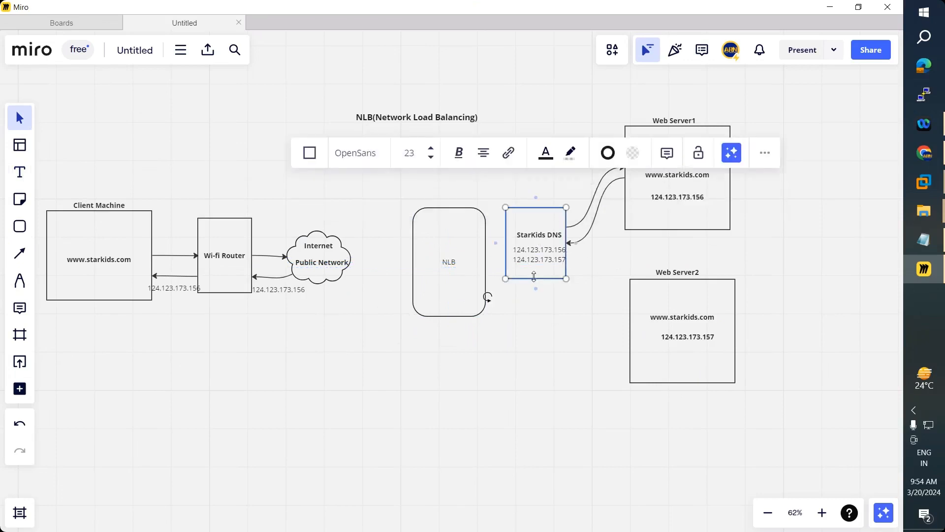
drag(532, 222, 528, 120)
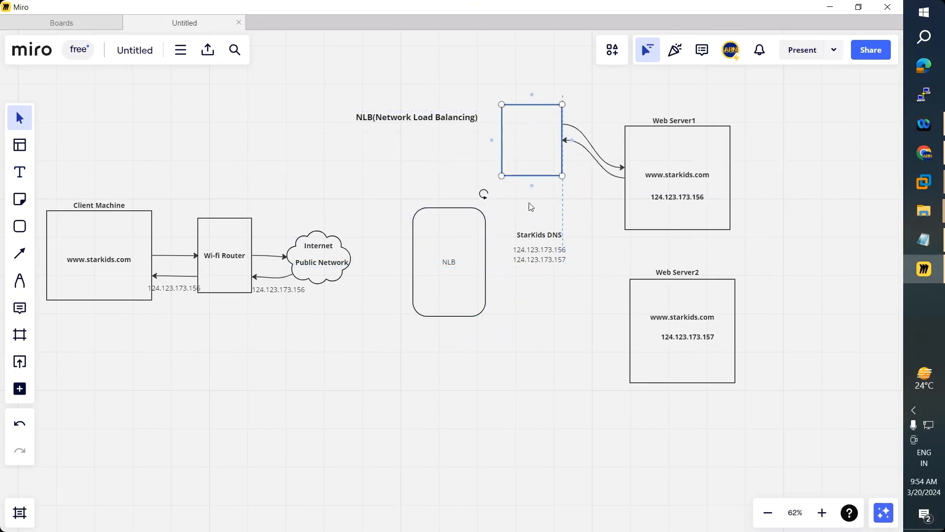
- Move the StarKids DNS label and both IP addresses into the top box, and align the NLB box
click(546, 261)
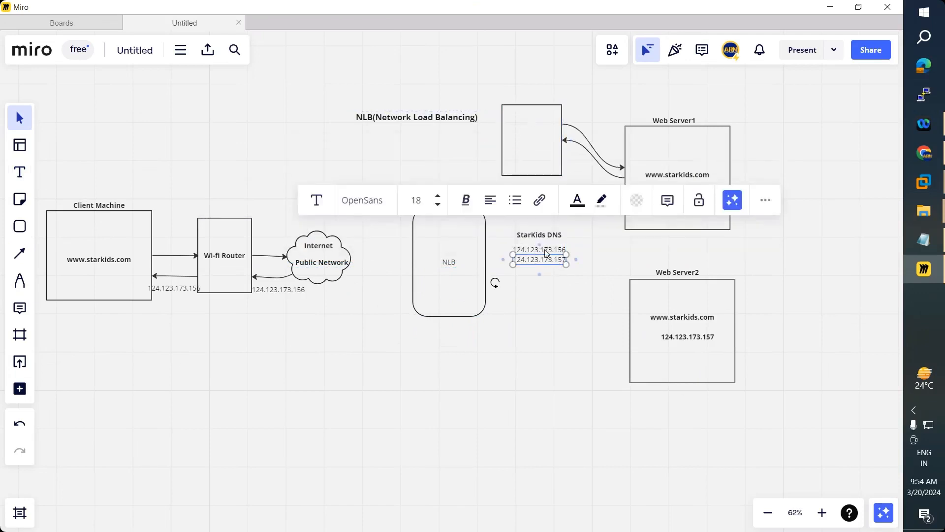
shift+click(542, 247)
shift+click(542, 237)
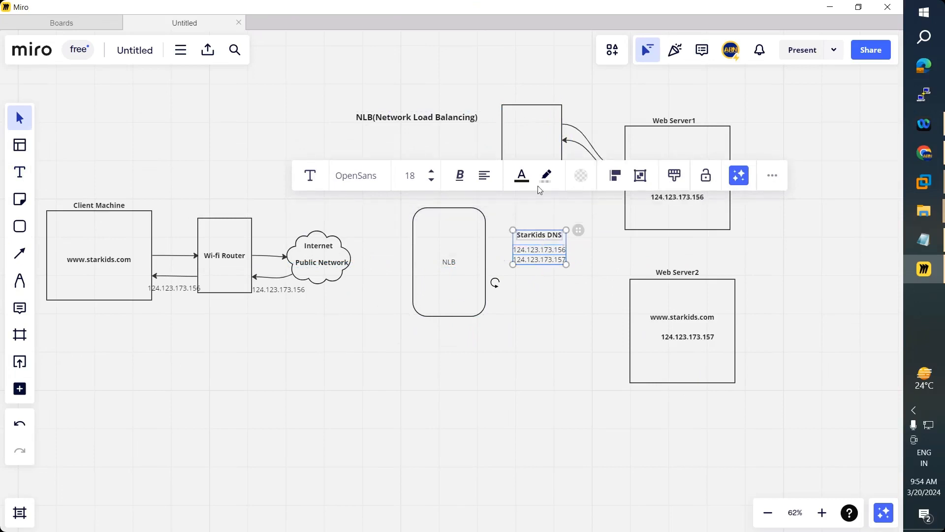
drag(542, 259, 533, 148)
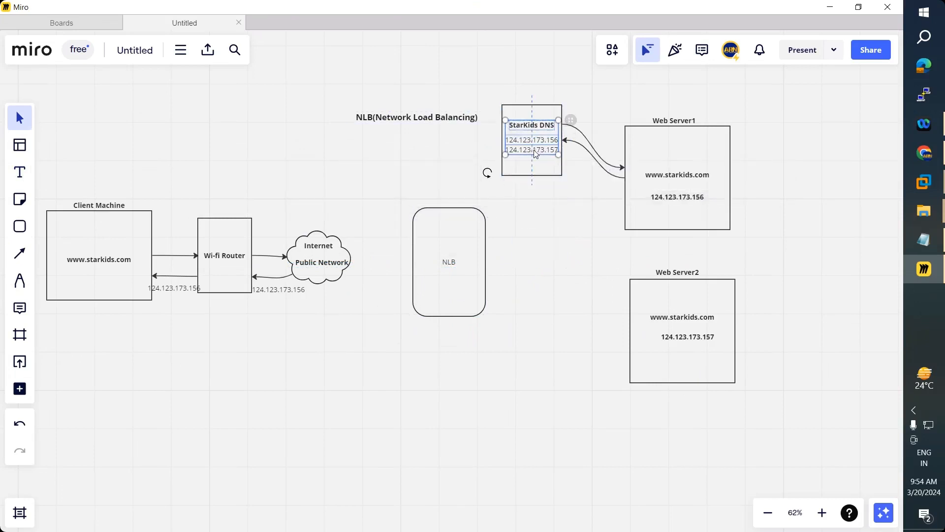
click(495, 315)
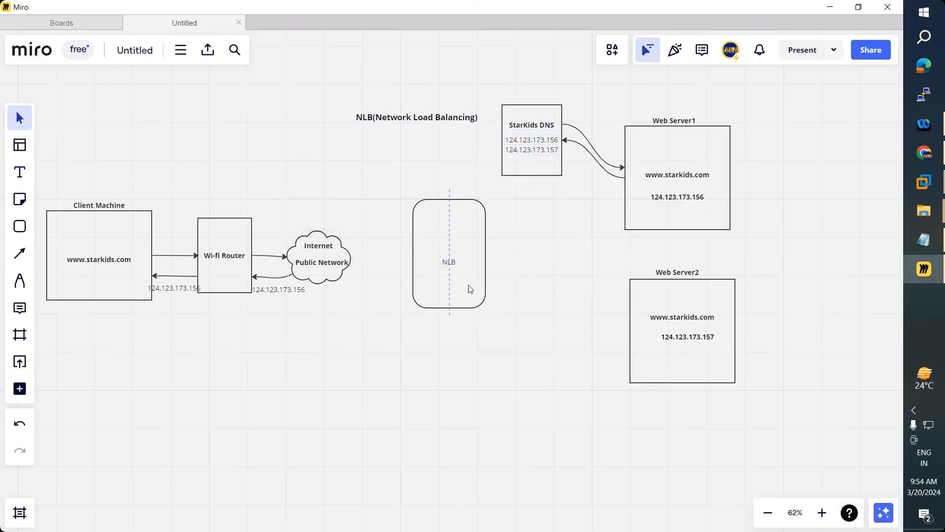
mouse_move(449, 261)
mouse_down()
mouse_move(448, 248)
mouse_move(453, 265)
mouse_up()
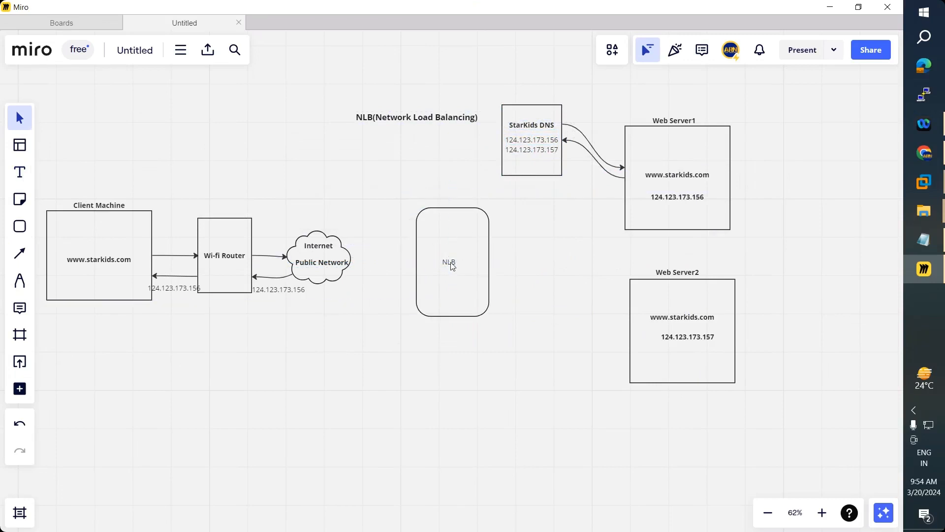
click(452, 267)
- Realign the NLB box and draw an arrow from the Internet cloud to its left side
click(468, 350)
drag(473, 296, 472, 297)
click(20, 253)
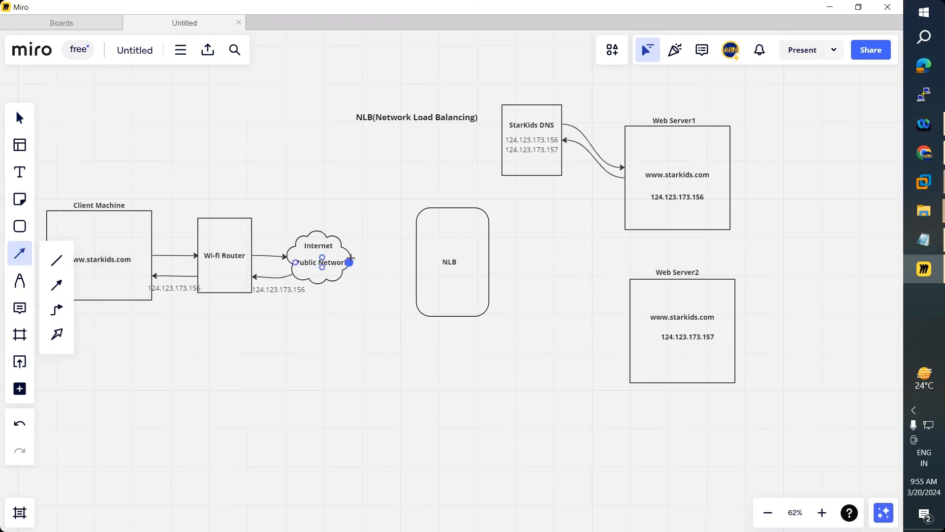
drag(350, 262, 412, 259)
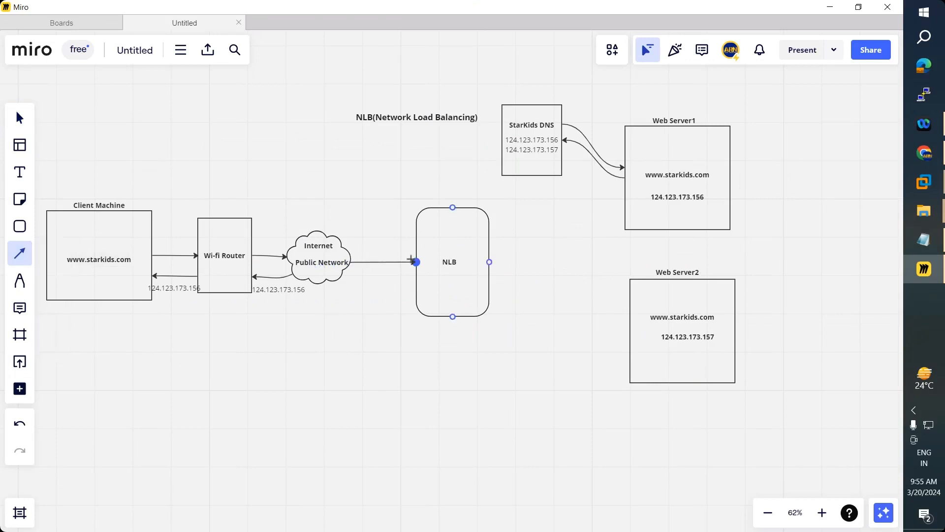
drag(411, 259, 416, 261)
click(362, 340)
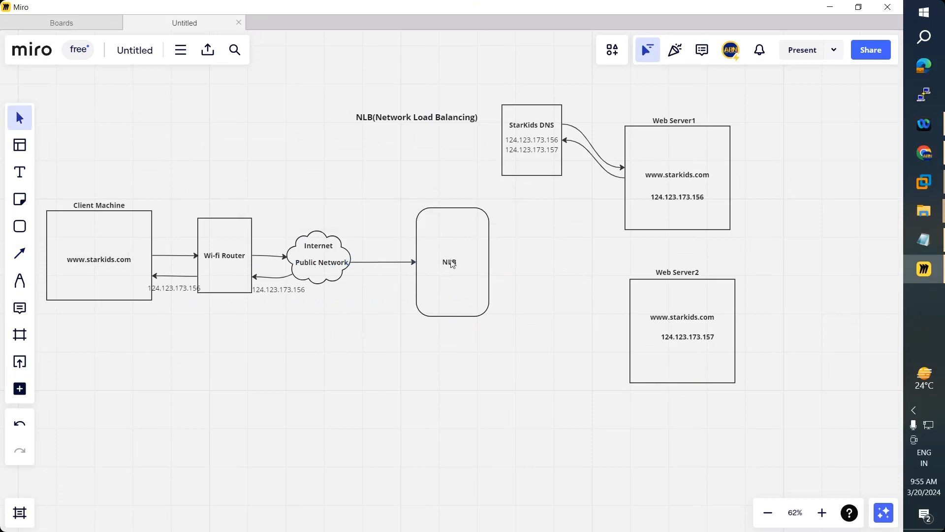
- Add the address 124.123.173.150 centred under the NLB label
click(19, 172)
click(428, 288)
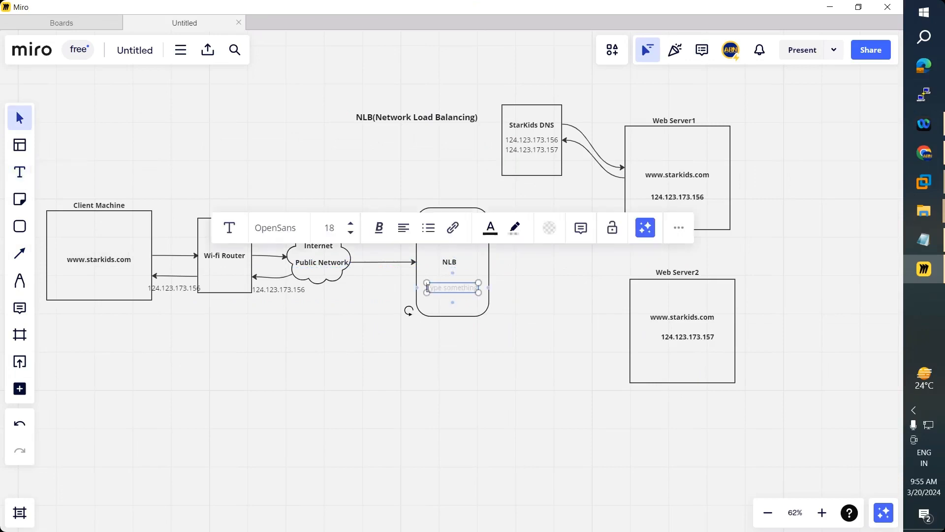
click(535, 143)
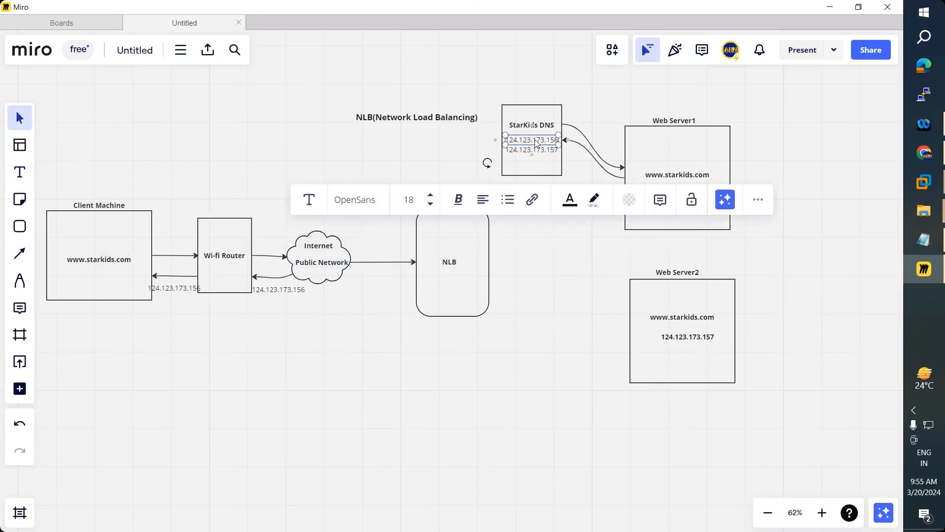
key(ctrl+c)
key(ctrl+v)
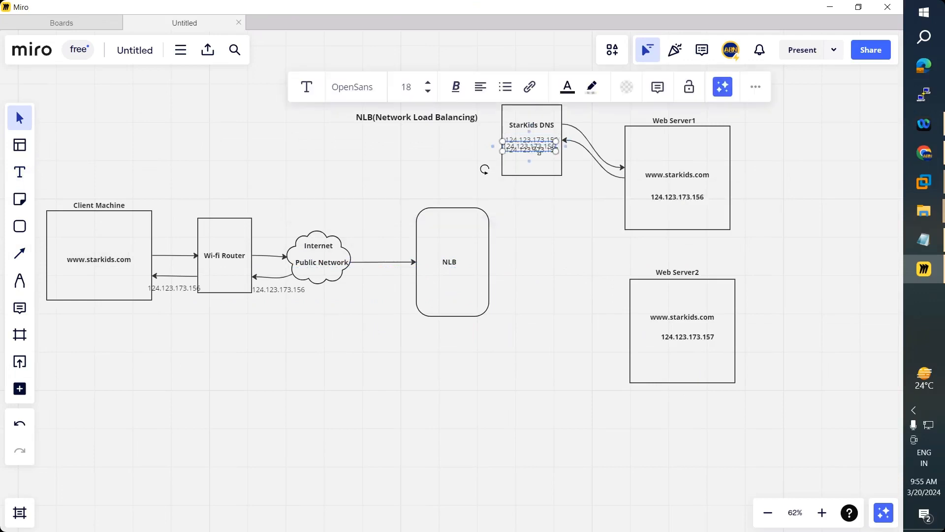
drag(536, 149, 468, 283)
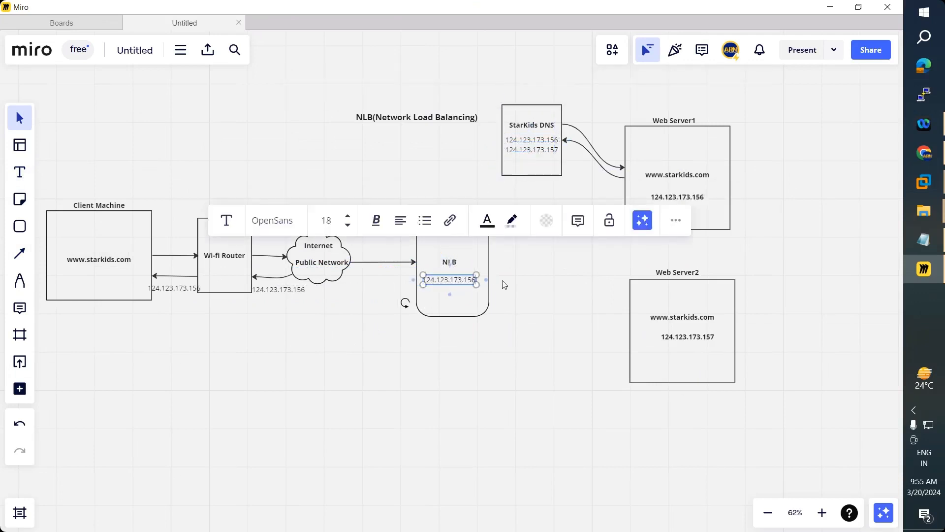
click(490, 347)
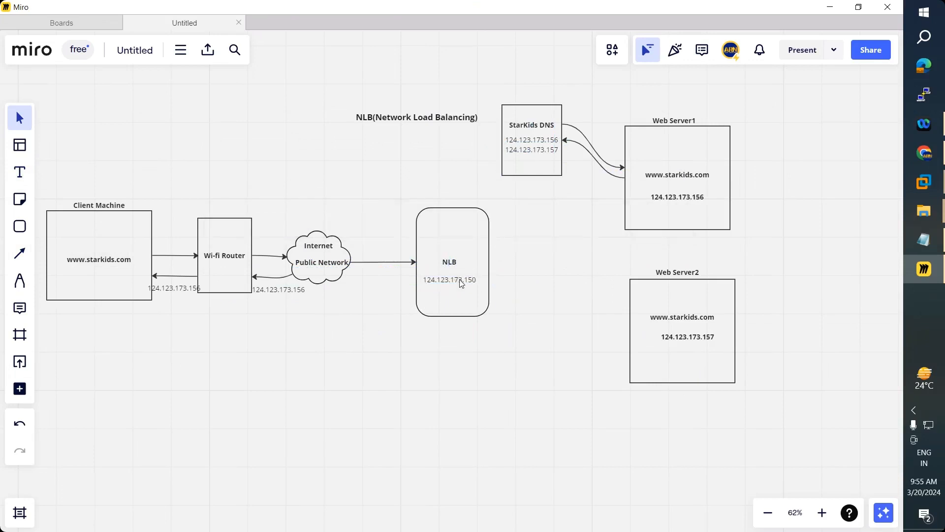
drag(453, 284, 451, 270)
- Draw arrows from the NLB to Web Server1 and Web Server2
click(19, 254)
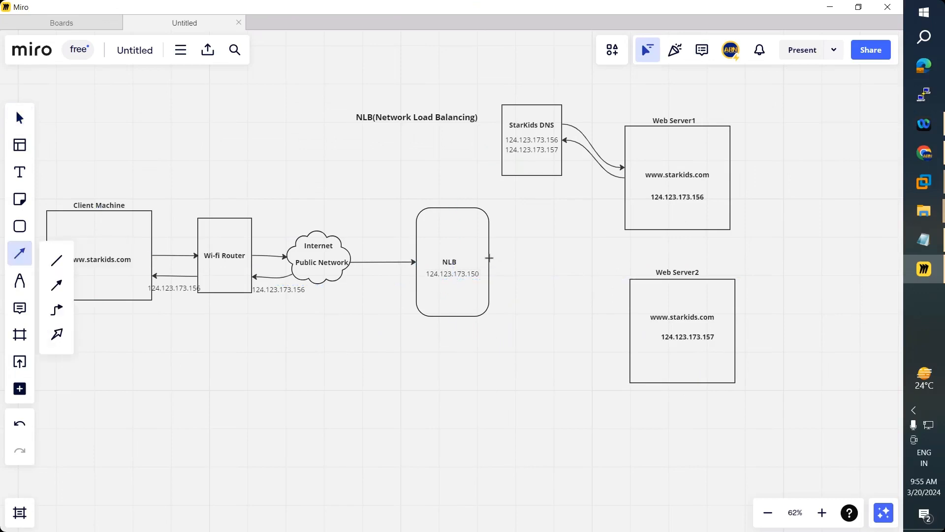
drag(489, 261, 624, 192)
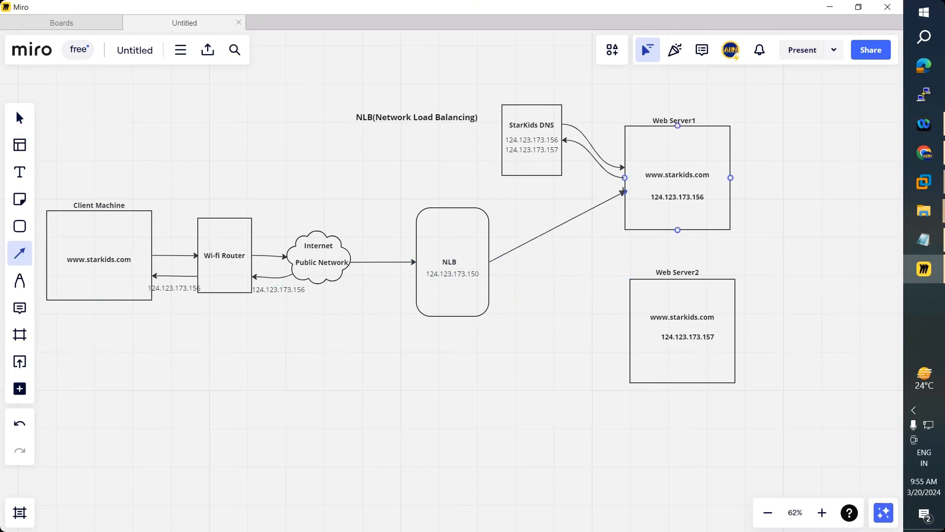
click(20, 254)
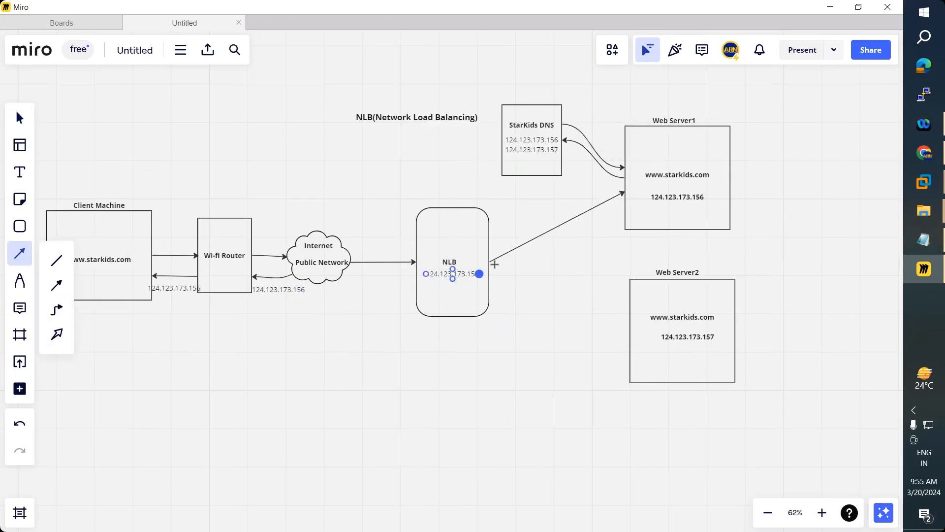
drag(489, 261, 501, 268)
drag(561, 307, 630, 340)
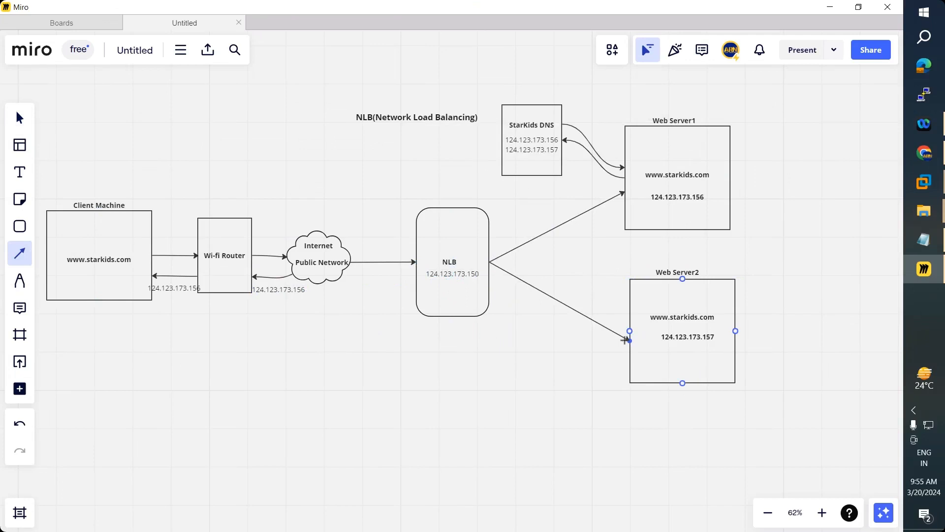
click(741, 208)
- Change Web Server1's address to 192.168.223.10
click(684, 199)
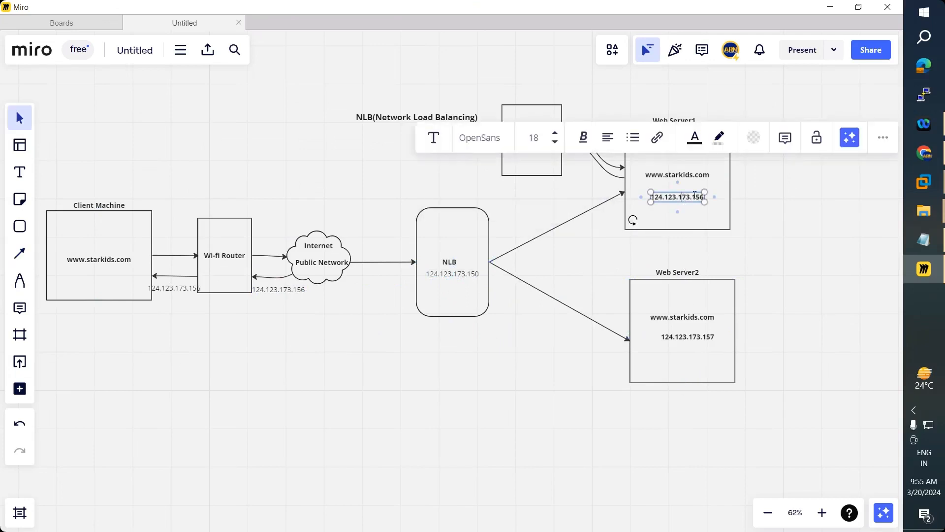
click(685, 196)
text(192.1)
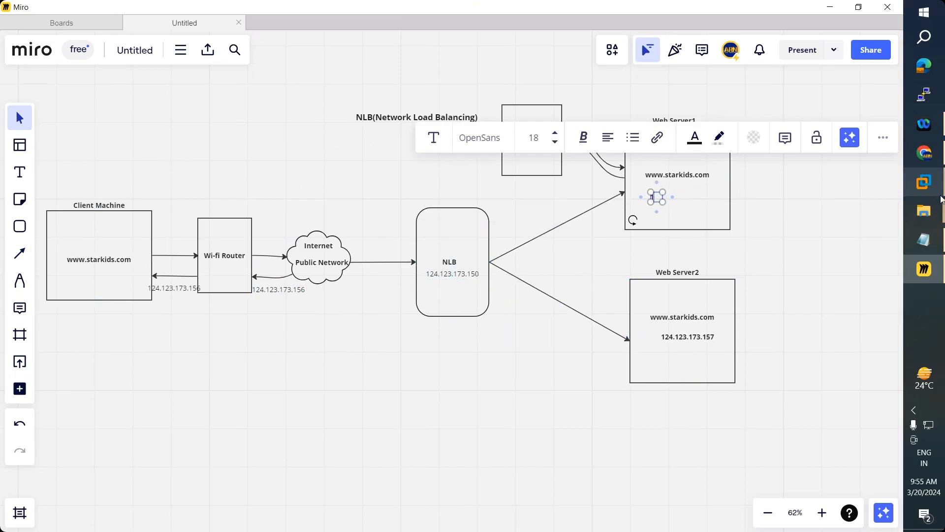
text(68.223.10)
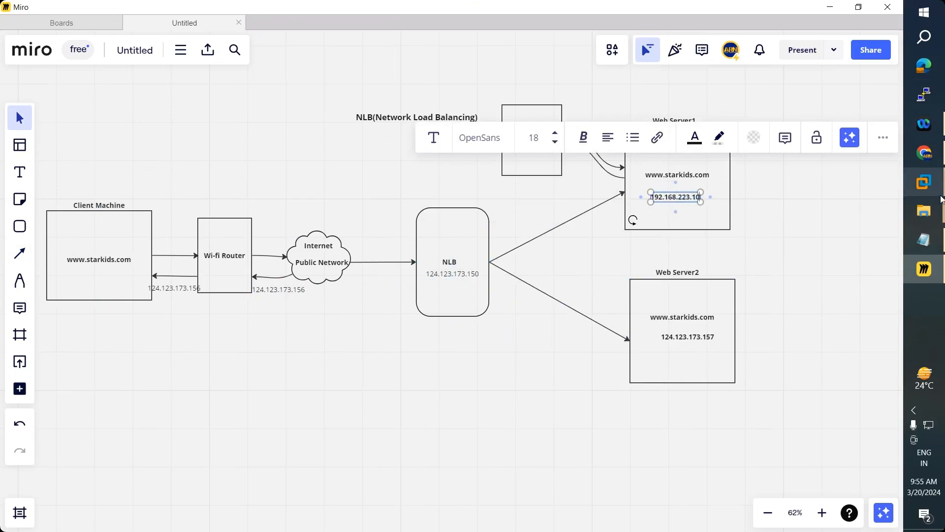
click(605, 262)
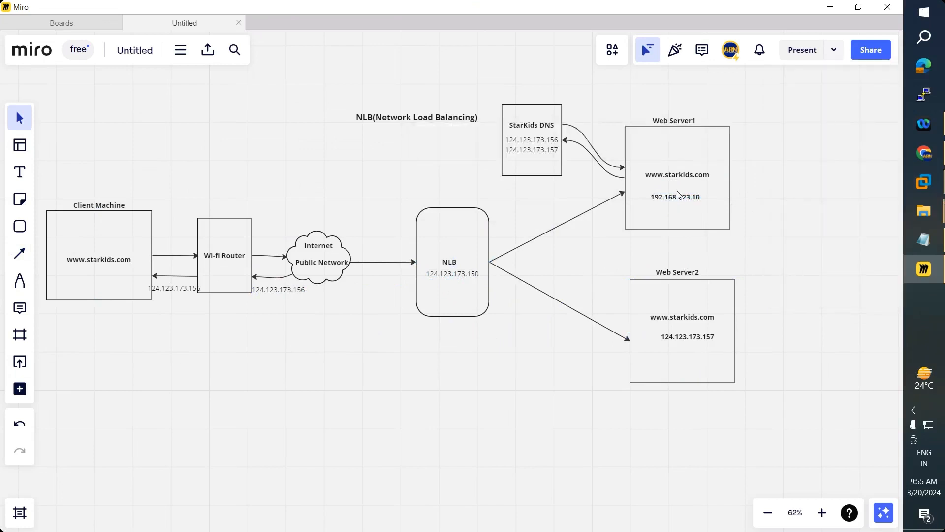
- Copy 192.168.223.10 into Web Server2, replacing its old 124.123.173.157 address
click(678, 202)
click(673, 200)
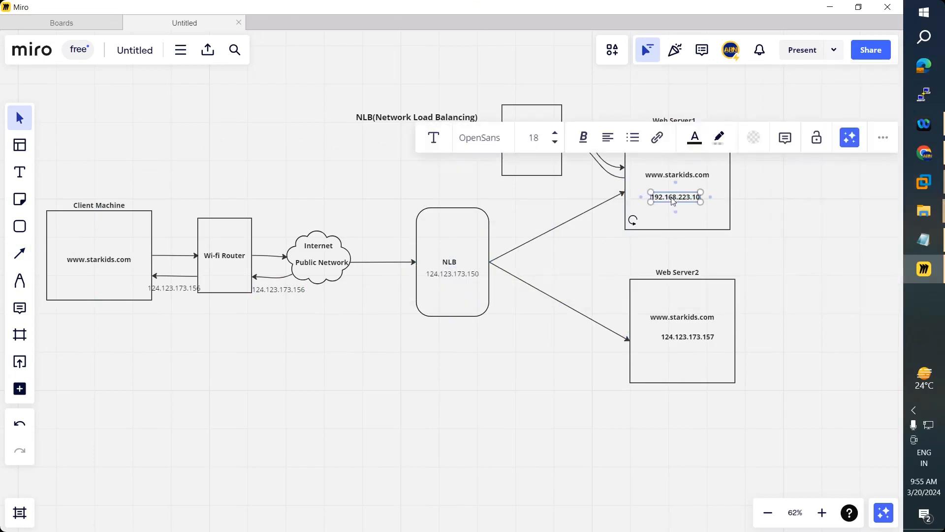
key(ctrl+c)
key(ctrl+v)
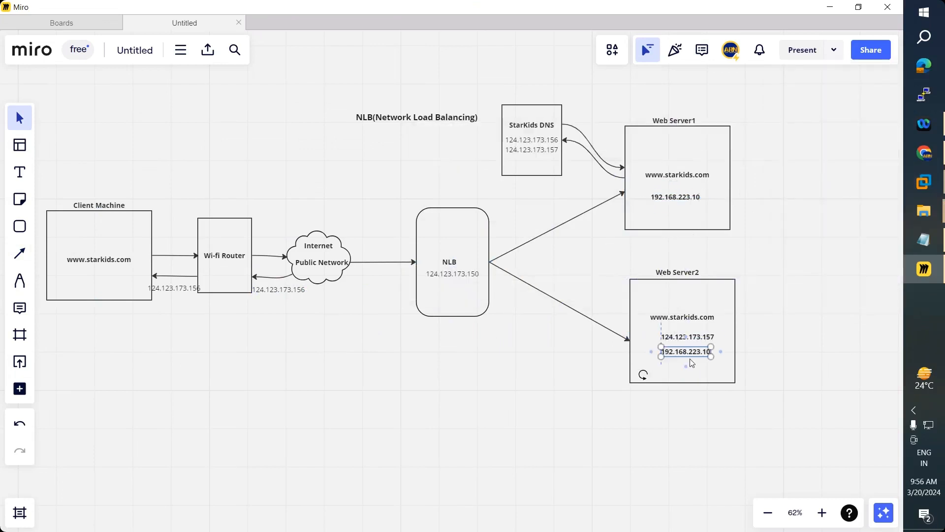
drag(690, 359, 687, 365)
click(697, 339)
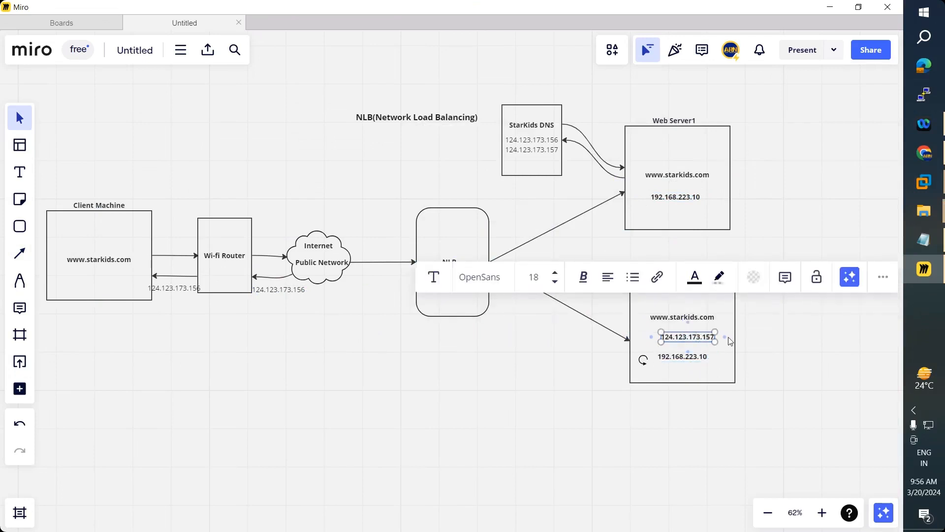
click(730, 341)
click(691, 339)
key(Delete)
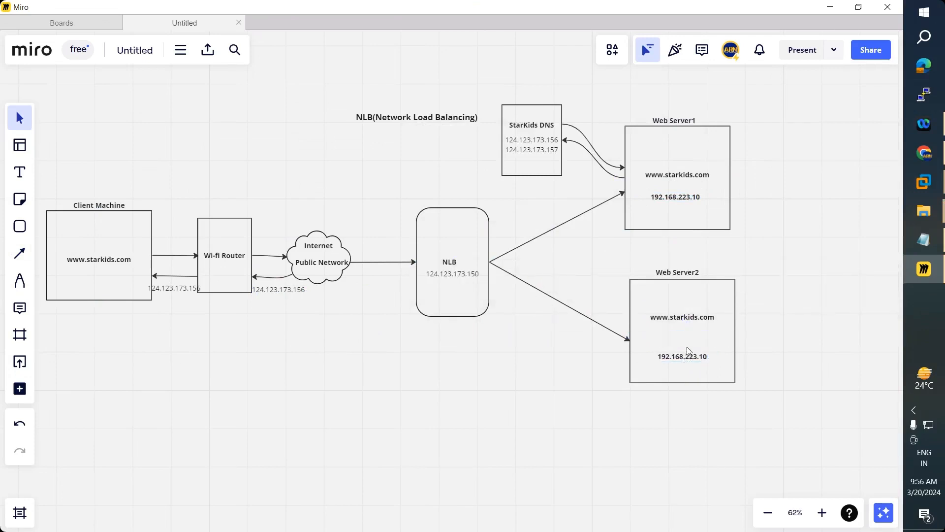
drag(688, 351, 687, 335)
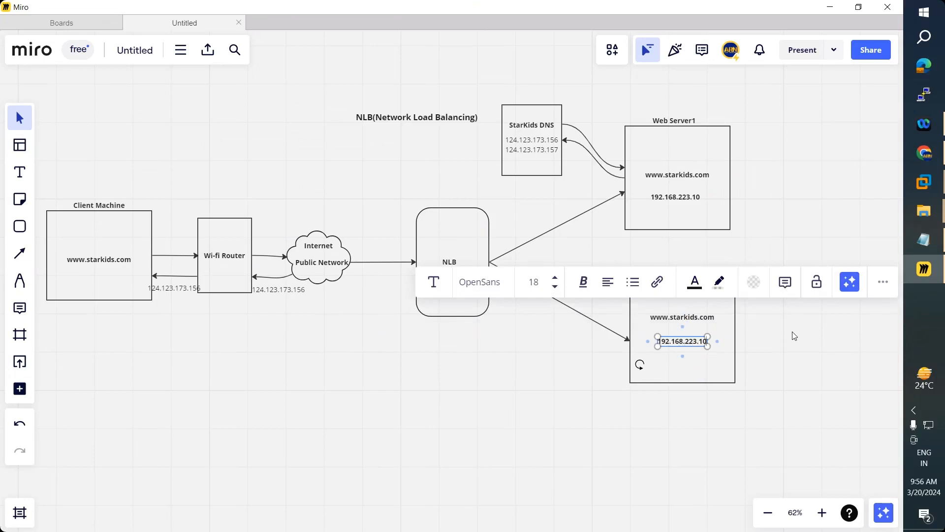
- Change Web Server2's address to 192.168.223.11 and centre it under its name
key(BackSpace)
text(1)
drag(692, 352, 694, 347)
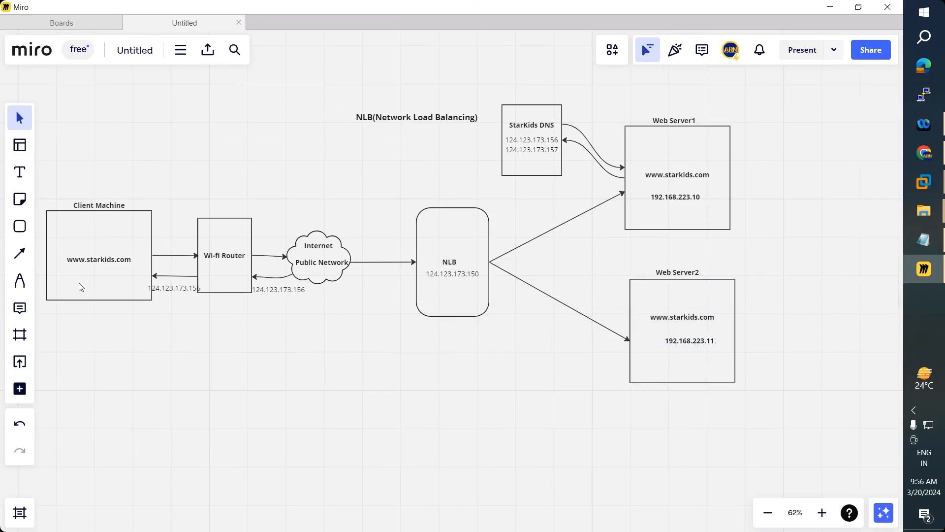
click(20, 253)
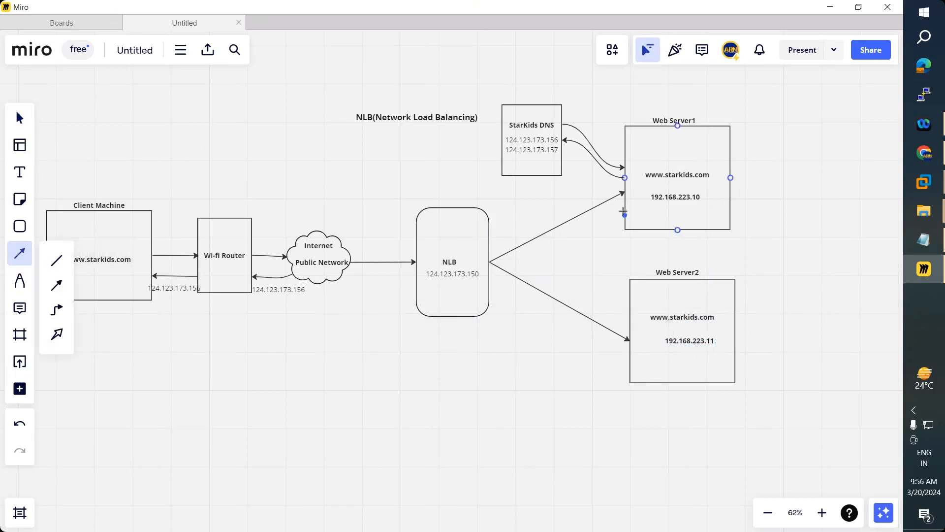
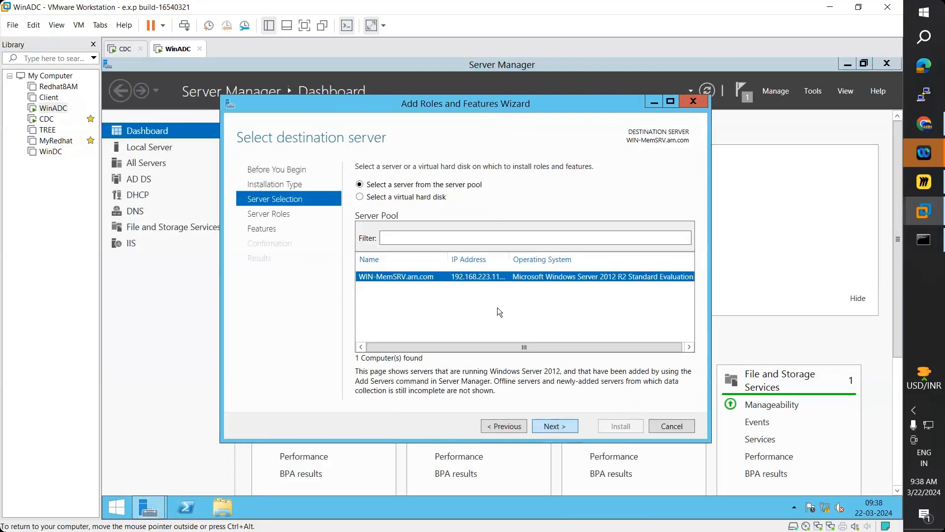
- Add Network Load Balancing and its management tools on WinADC, allowing automatic restart, and start installing
scroll(475, 389, down, 2)
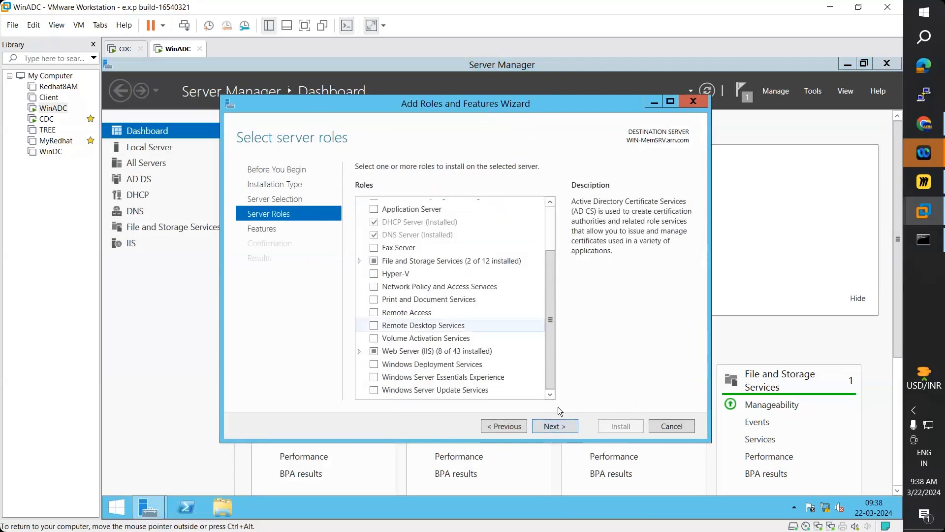
click(279, 229)
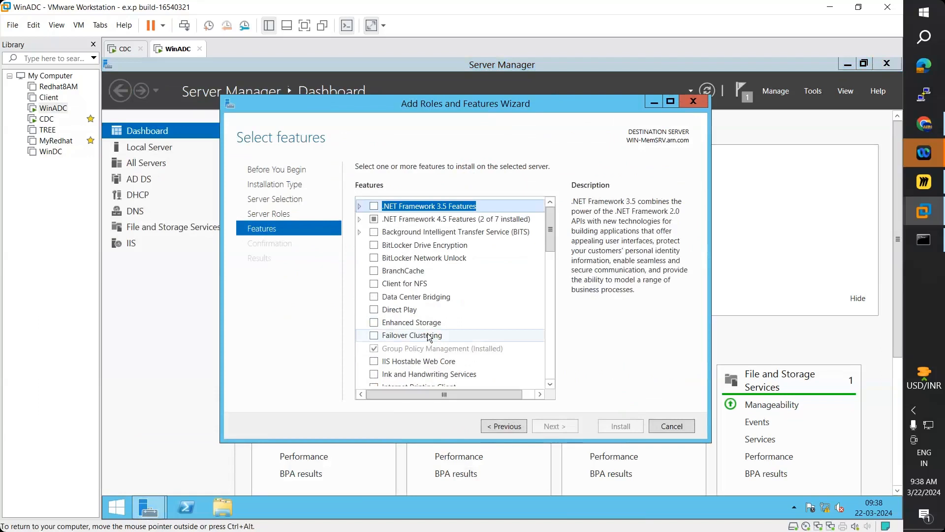
scroll(430, 338, down, 3)
scroll(375, 316, down, 2)
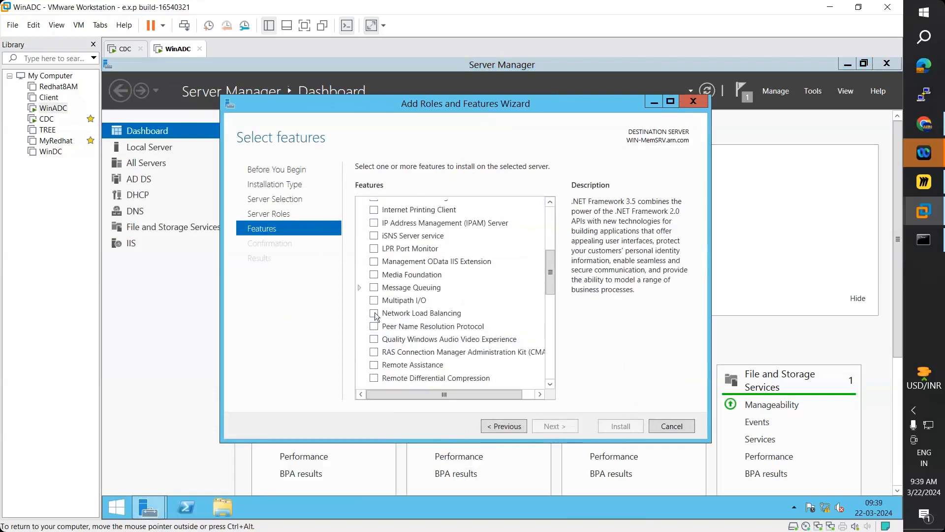
click(374, 314)
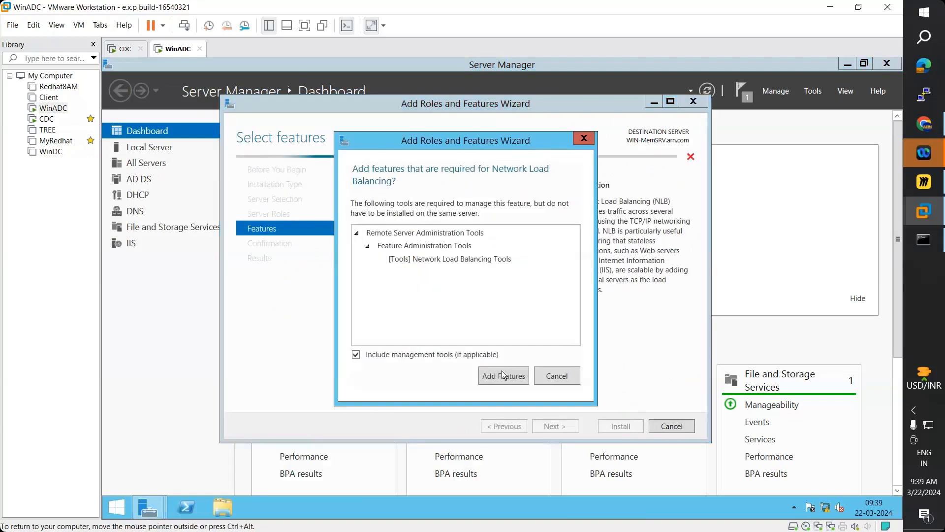
click(516, 366)
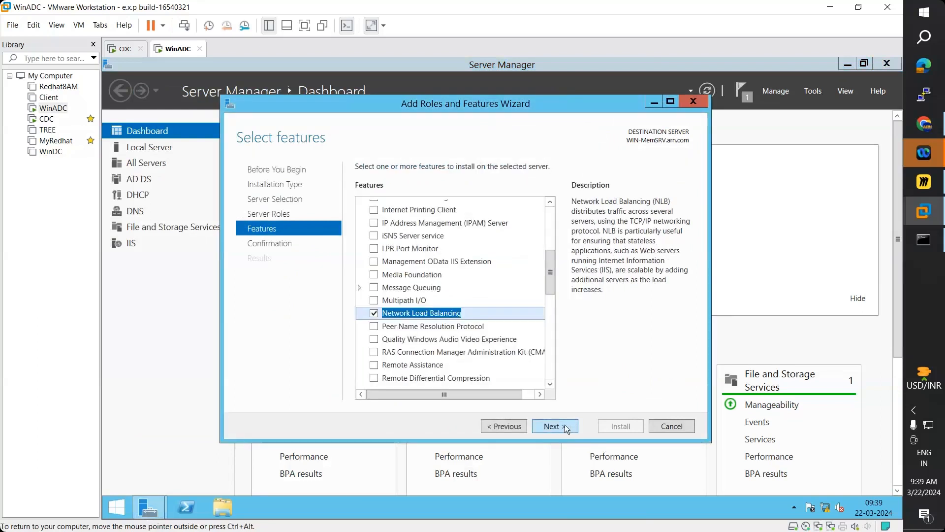
click(565, 427)
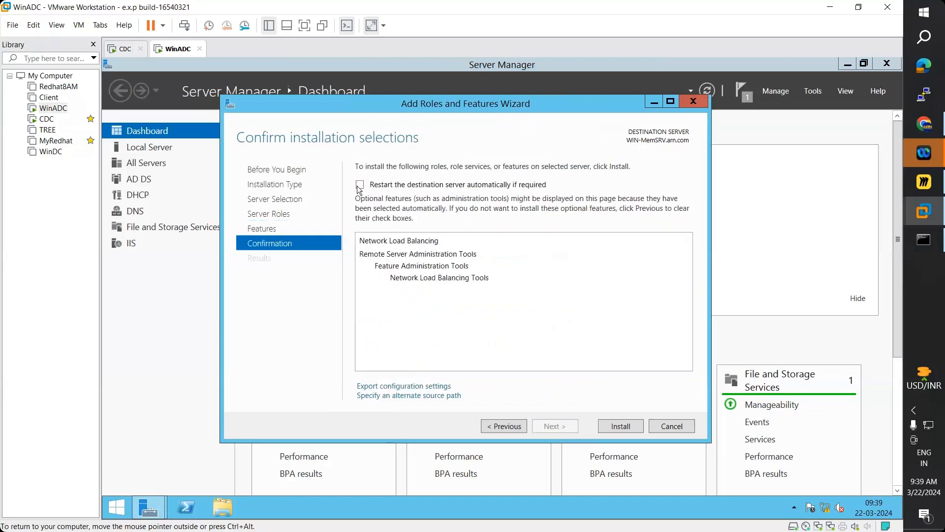
click(360, 185)
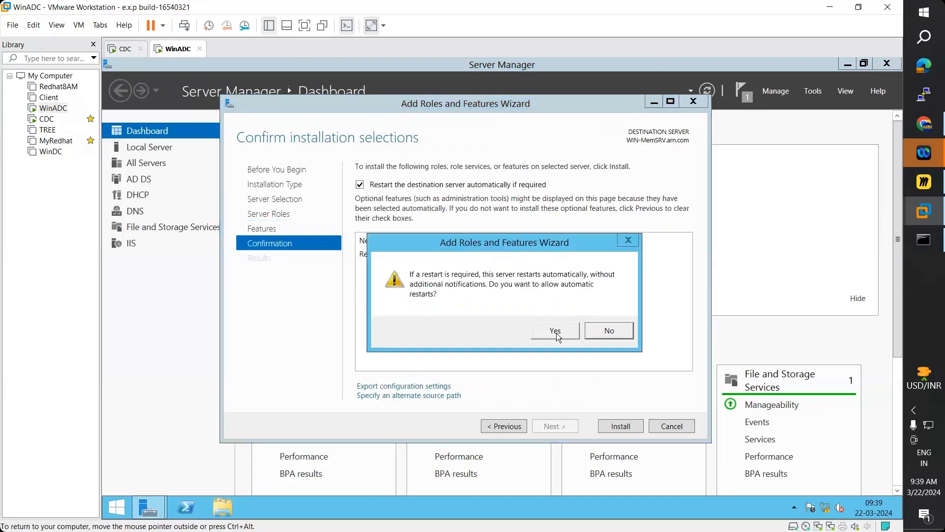
key(Return)
click(619, 427)
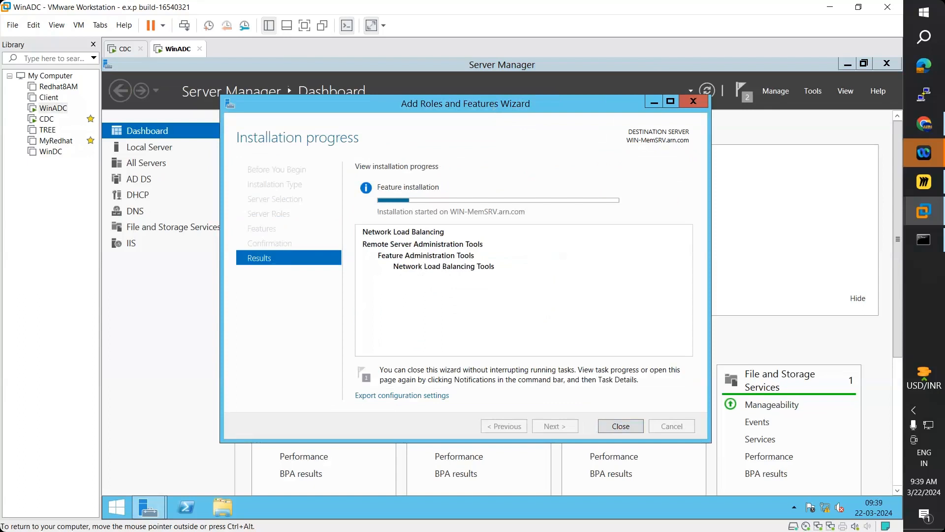
drag(491, 104, 566, 118)
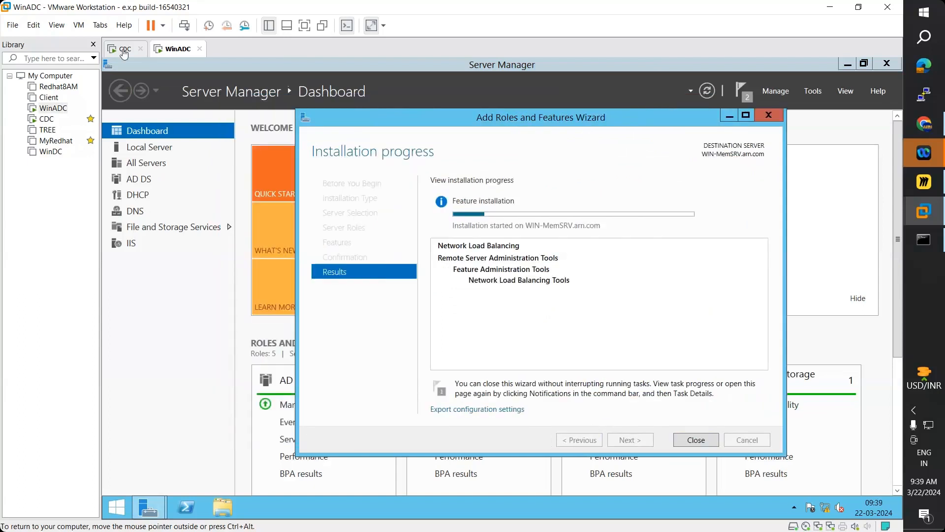
- On the CDC machine, run Add Roles and Features through to the Features page
click(125, 49)
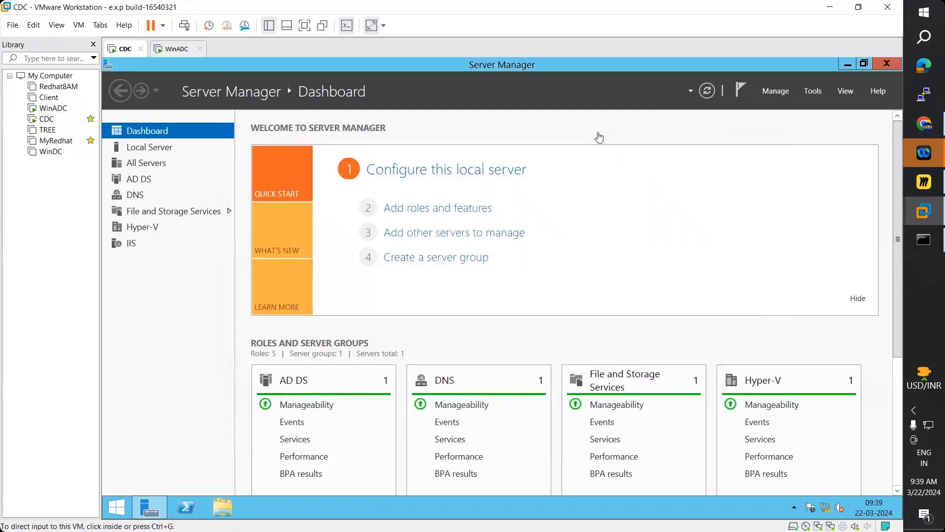
click(426, 211)
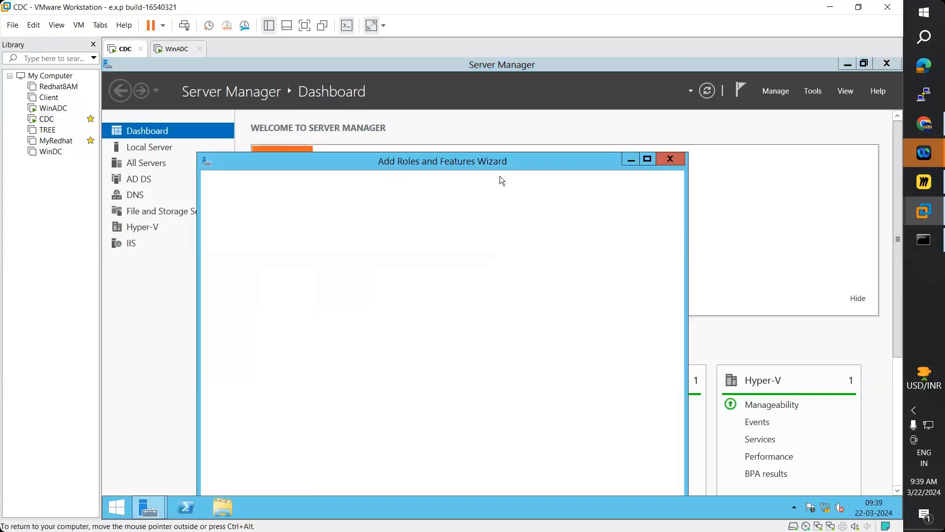
drag(499, 165, 504, 109)
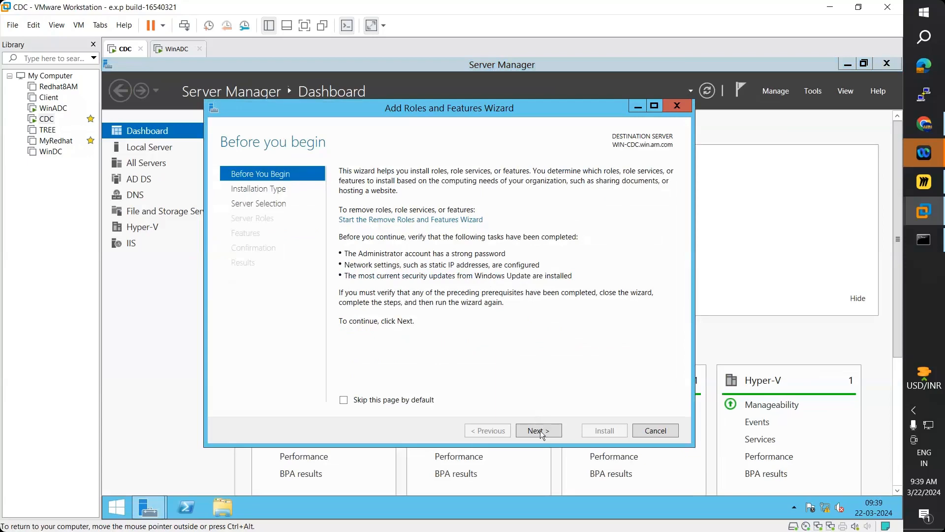
click(543, 431)
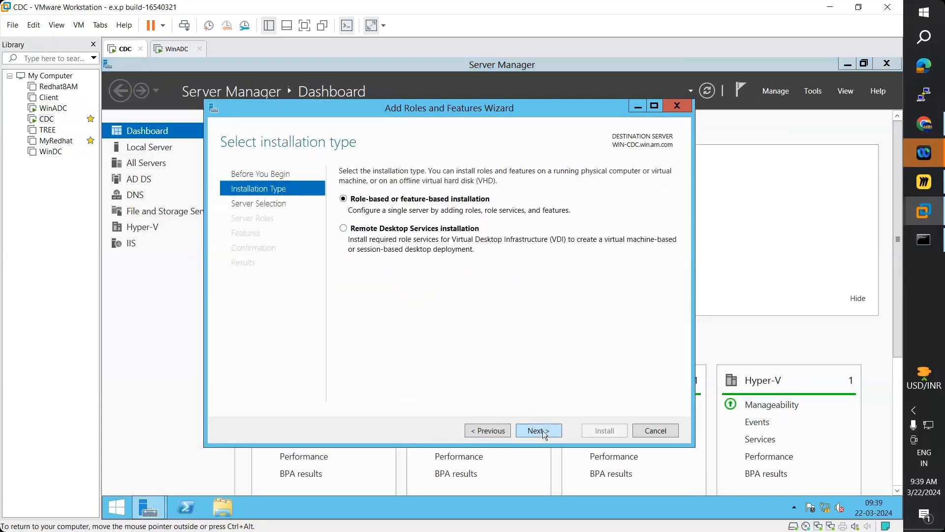
click(543, 430)
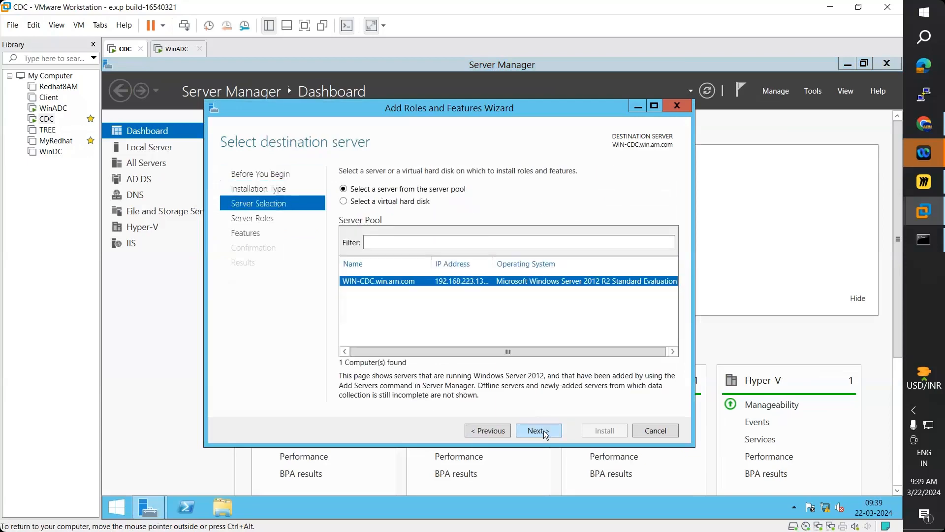
click(544, 430)
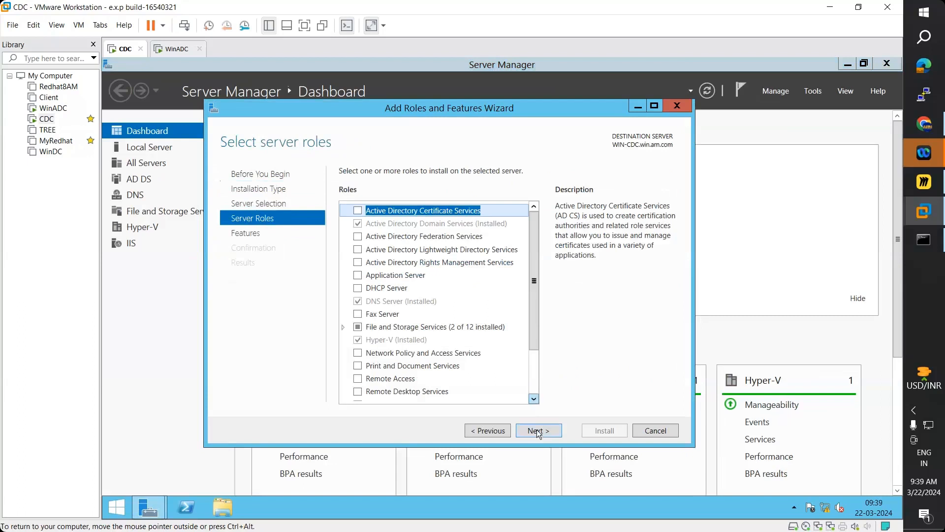
key(Return)
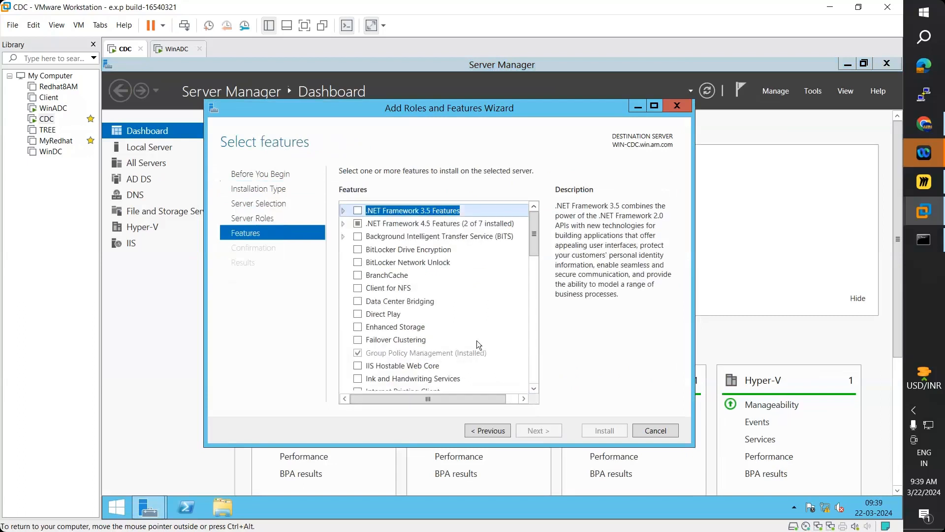
scroll(476, 341, down, 6)
scroll(477, 341, down, 4)
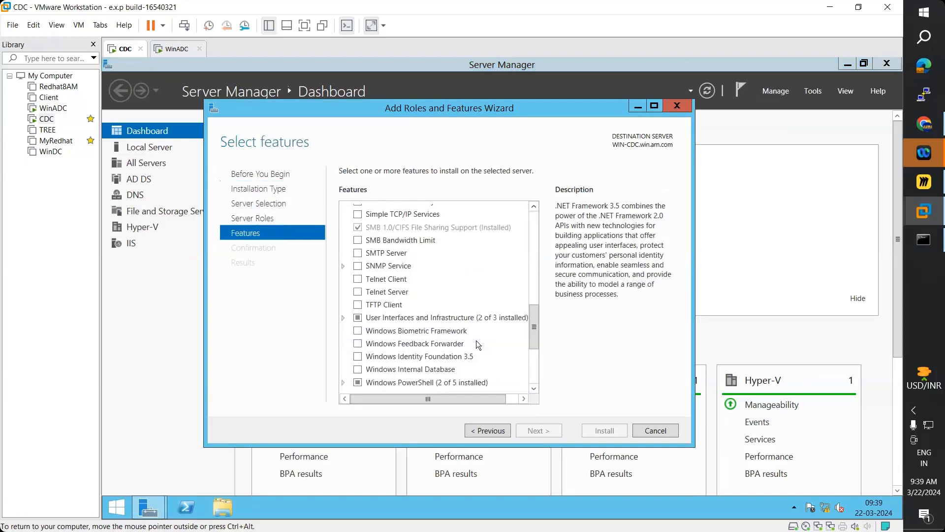
scroll(476, 341, down, 1)
scroll(478, 344, up, 3)
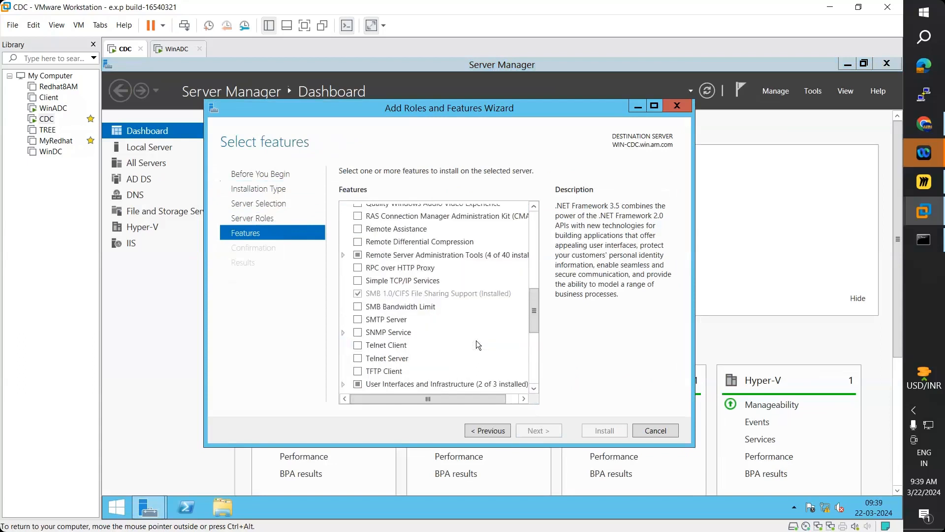
scroll(477, 345, up, 1)
scroll(476, 340, up, 2)
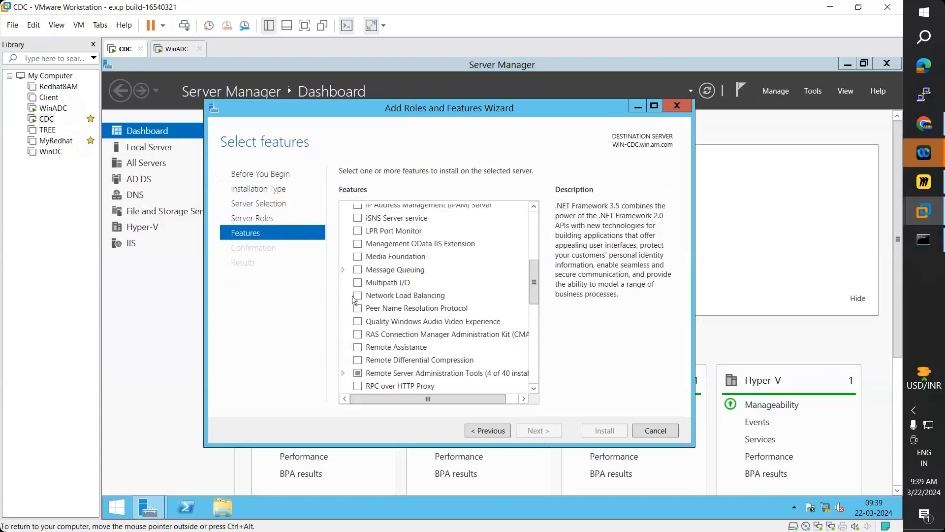
- Select Network Load Balancing with its tools, allow automatic restart, install, and return to WinADC
click(358, 298)
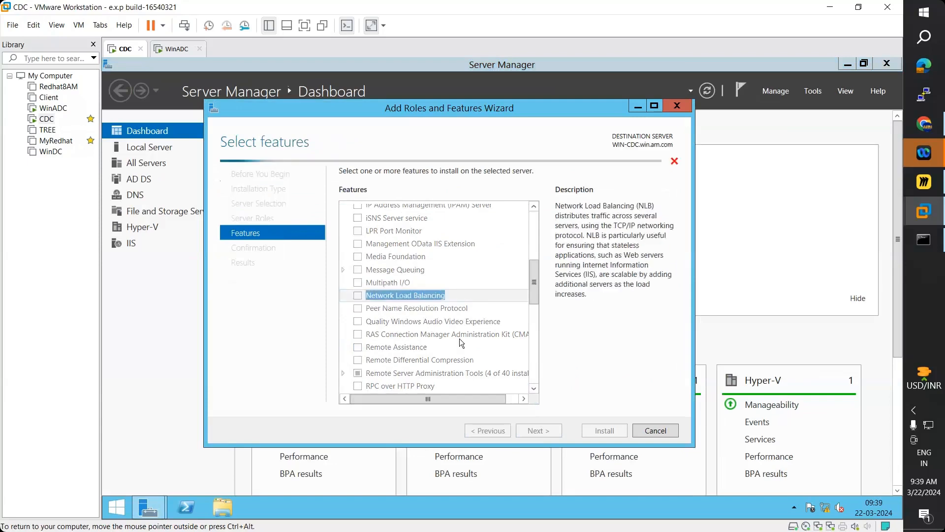
click(494, 382)
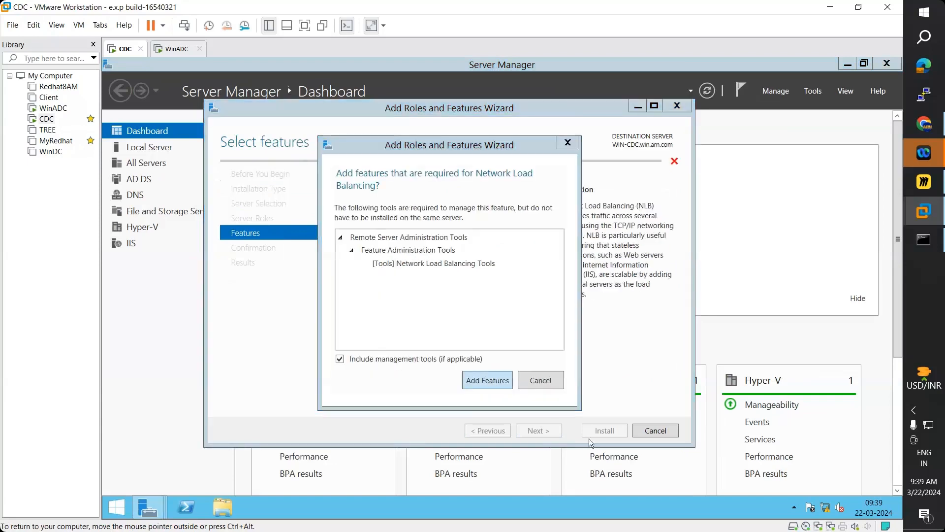
click(537, 431)
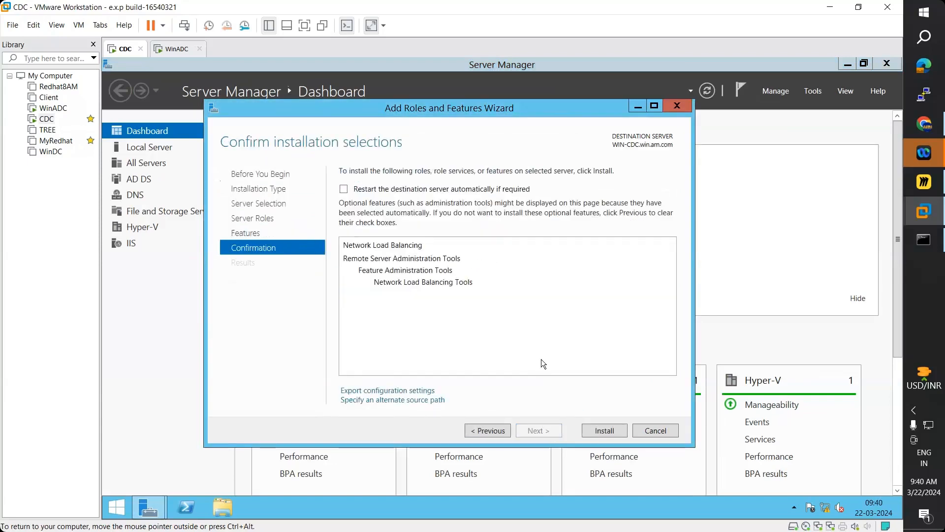
click(560, 332)
click(617, 430)
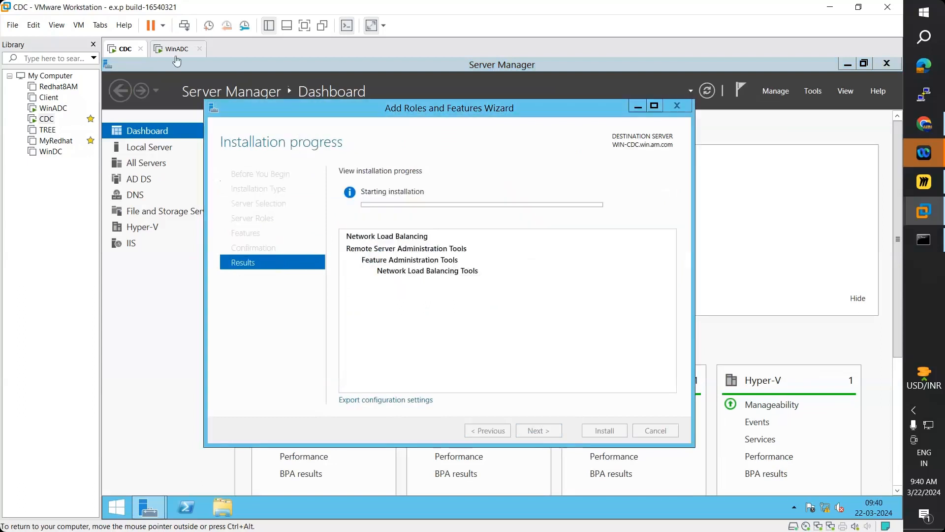
click(173, 49)
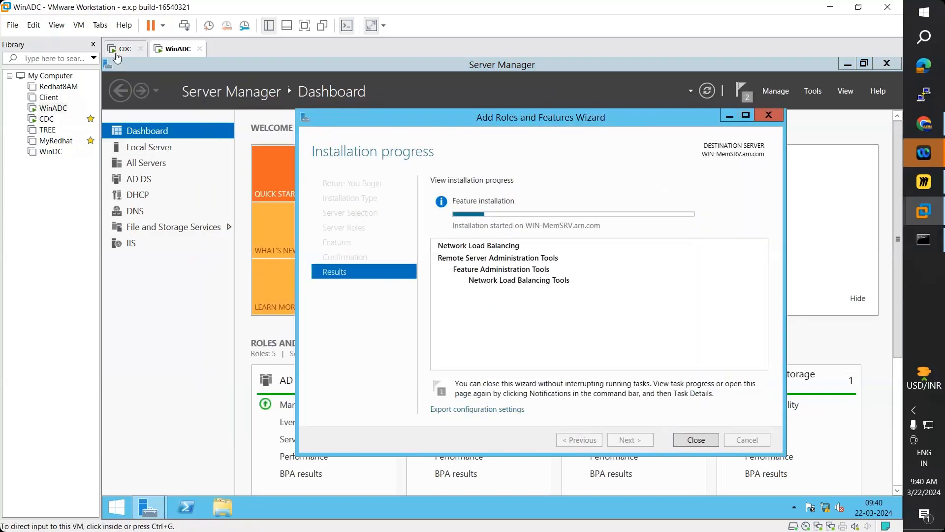
- On the CDC machine, launch Internet Information Services (IIS) Manager from Server Manager's Tools menu
click(120, 49)
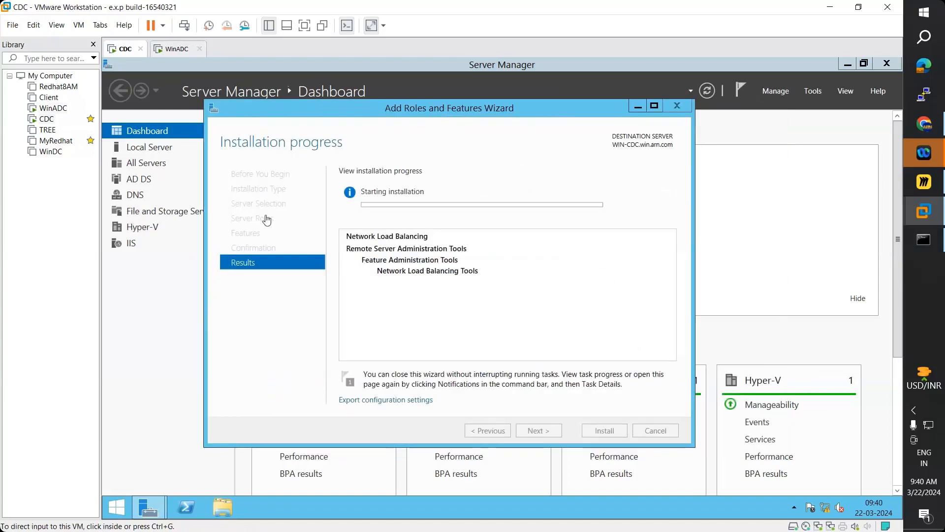
click(814, 93)
click(814, 90)
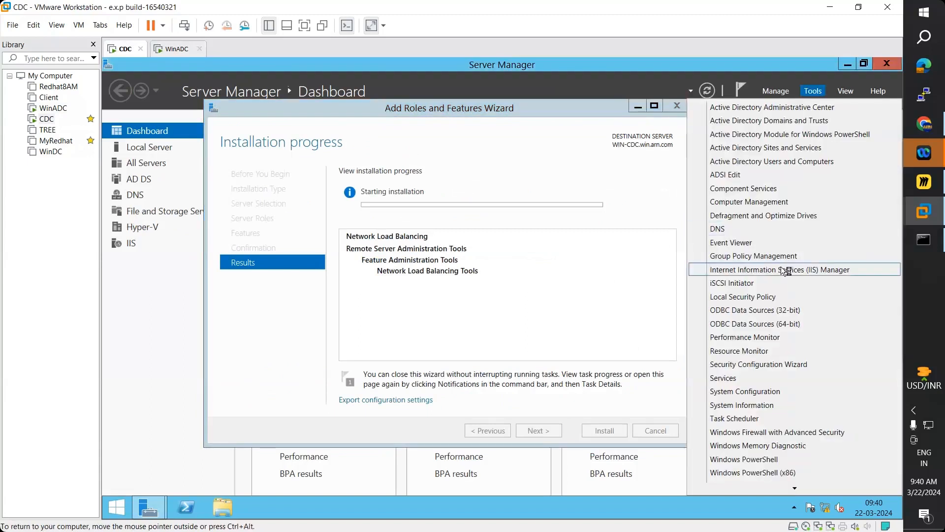
click(781, 267)
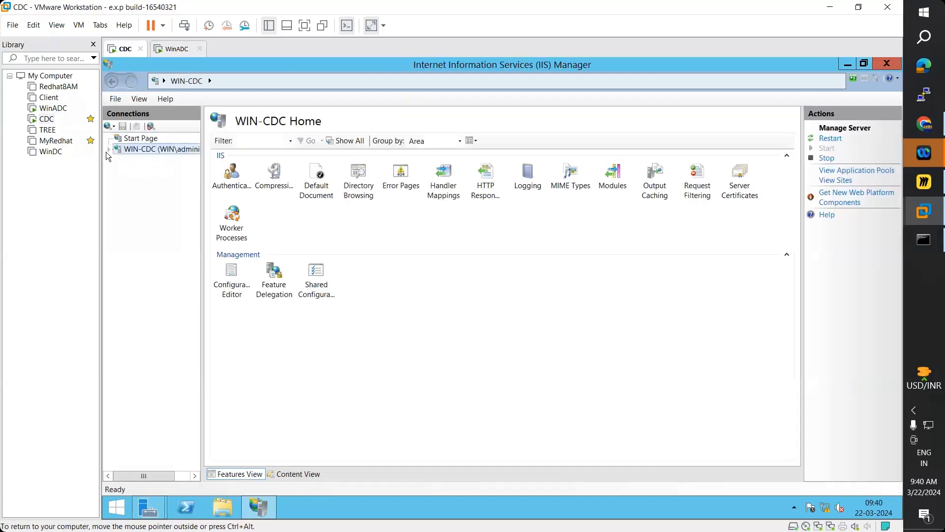
- Browse WIN-CDC's Default Web Site in the web browser, then minimize IIS Manager
click(108, 150)
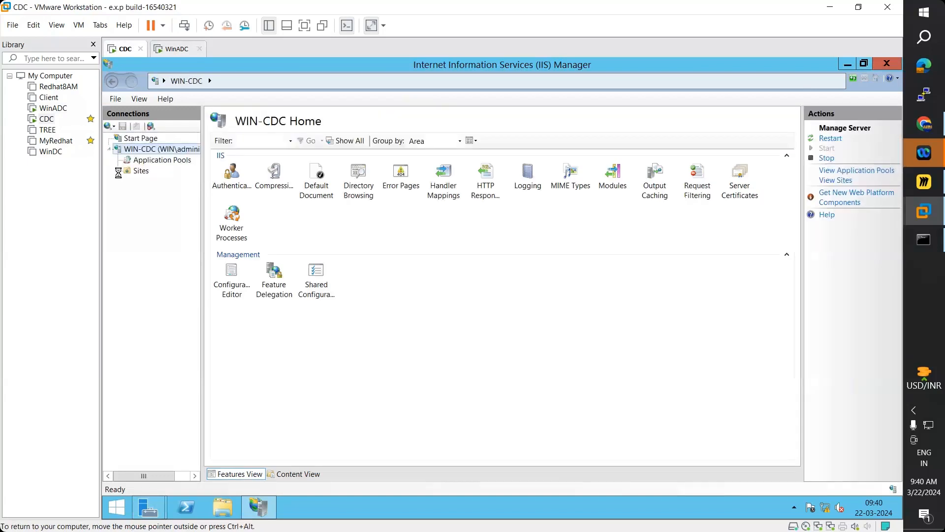
click(118, 172)
click(162, 183)
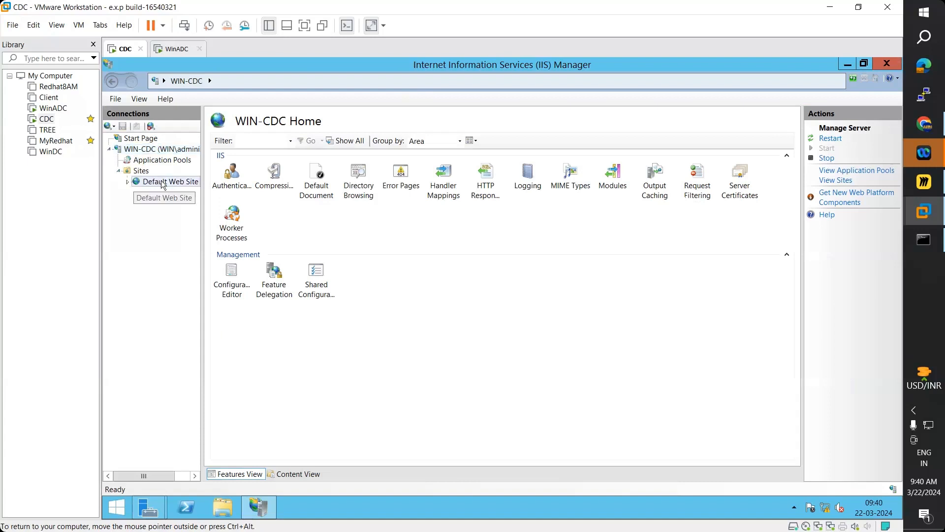
right_click(161, 181)
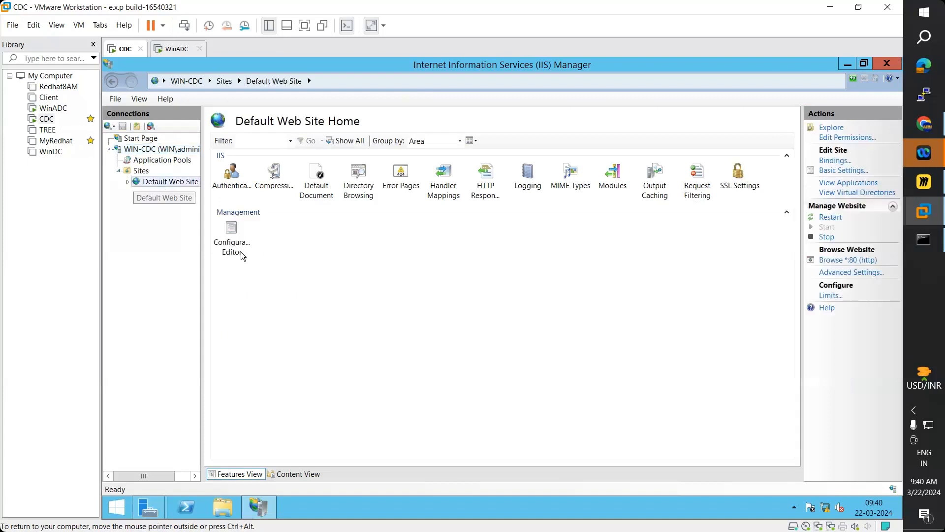
mouse_move(246, 255)
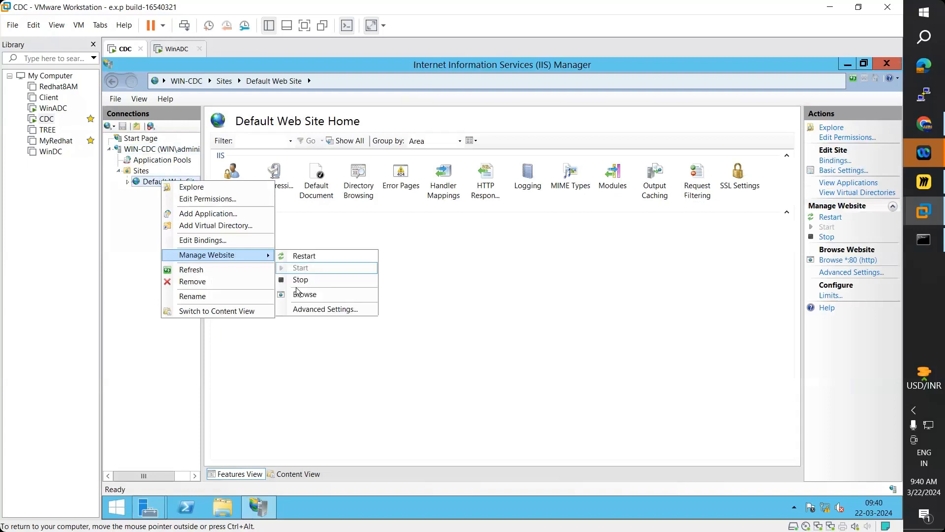
click(297, 294)
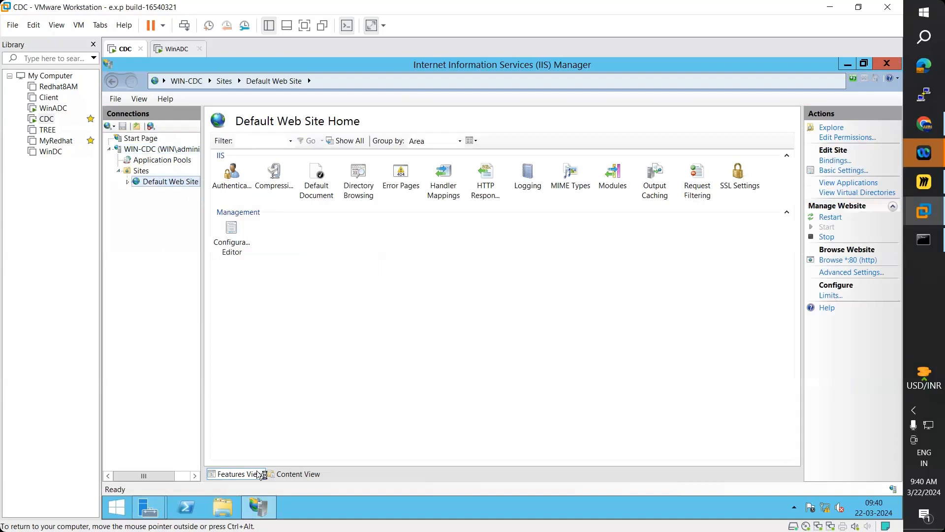
click(845, 71)
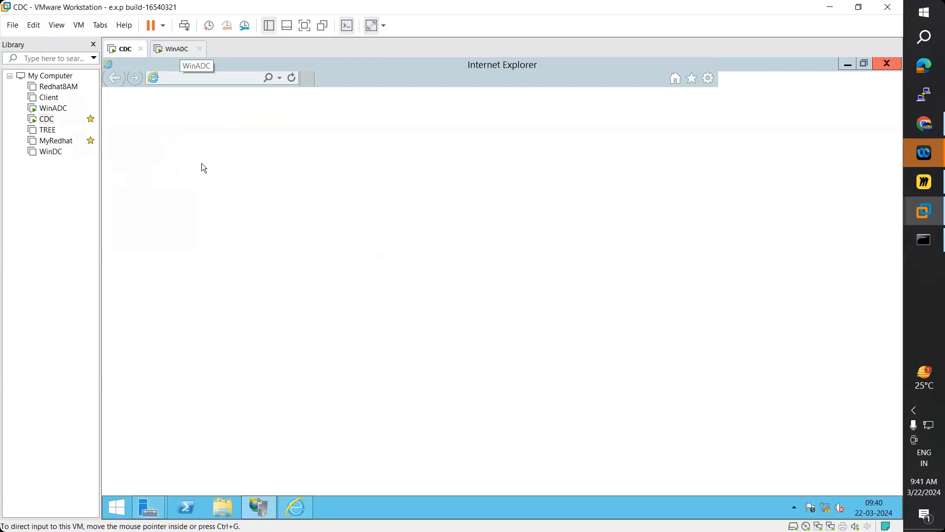
- Launch IIS Manager on the WinADC machine
click(176, 49)
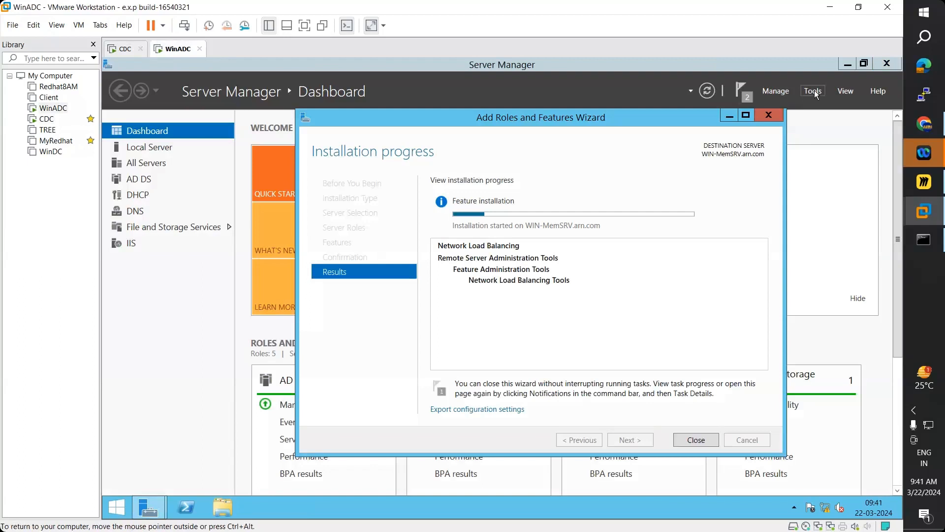
click(813, 92)
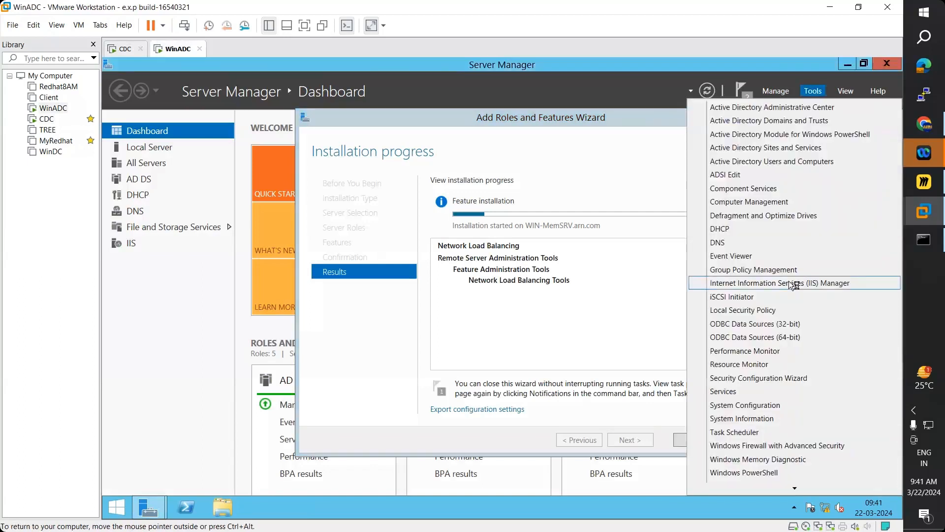
click(789, 281)
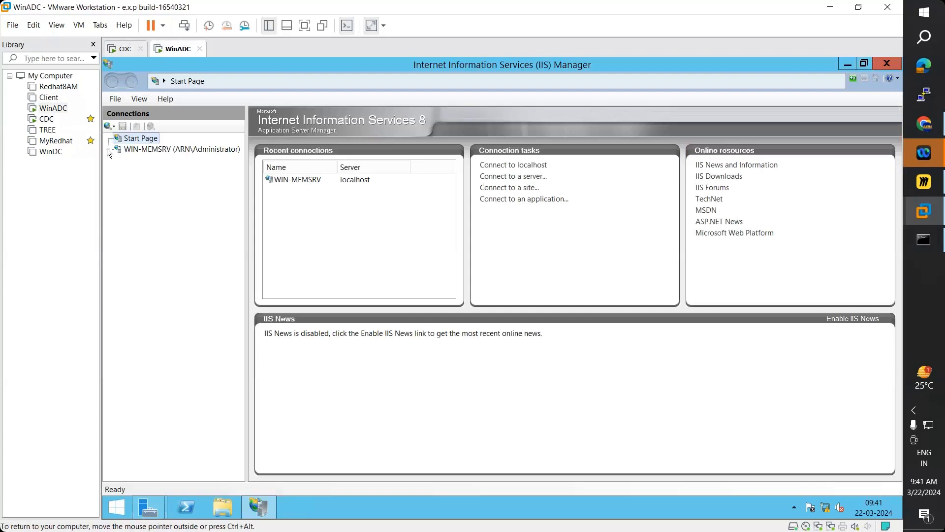
- Open the Manage Website options for WIN-MEMSRV's Default Web Site, then go back to CDC
click(108, 149)
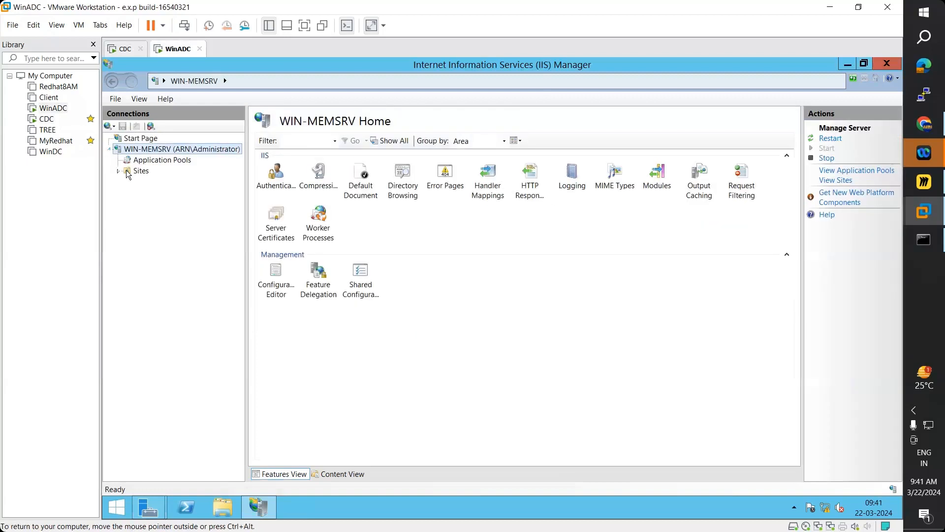
click(117, 171)
click(187, 182)
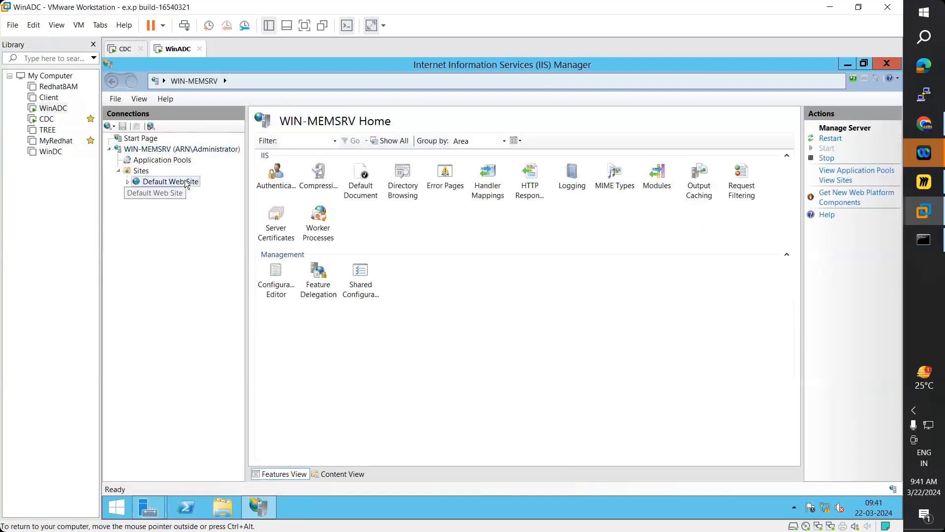
right_click(185, 181)
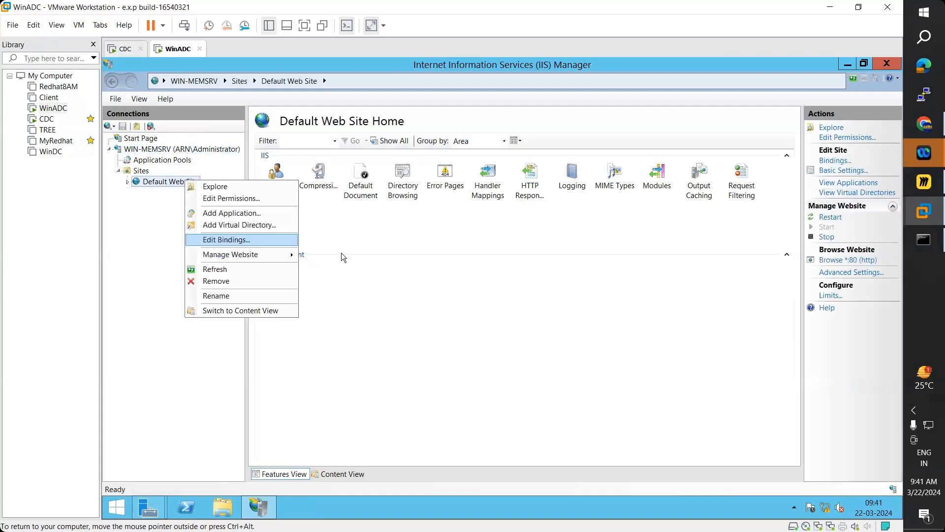
mouse_move(291, 254)
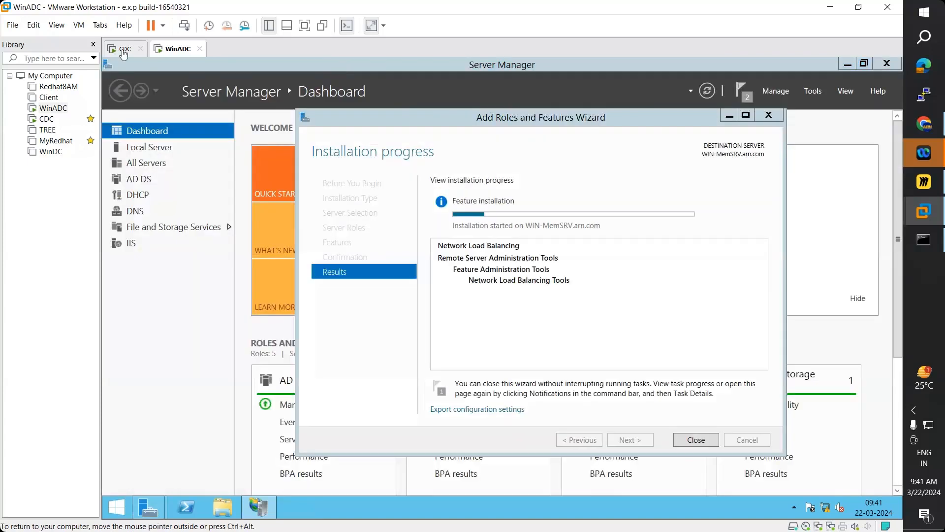
click(124, 50)
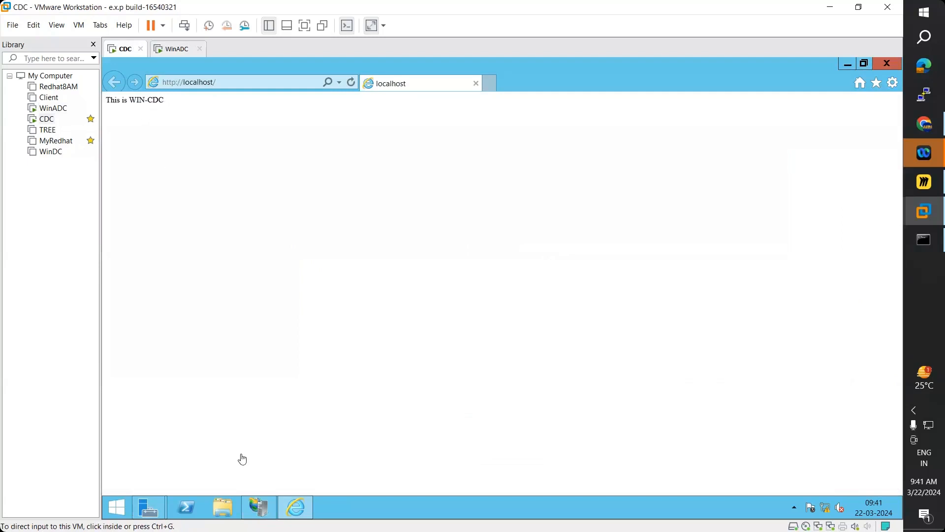
- Explore CDC's Default Web Site folder and check that Index.html reads 'This is WIN-CDC'
click(258, 503)
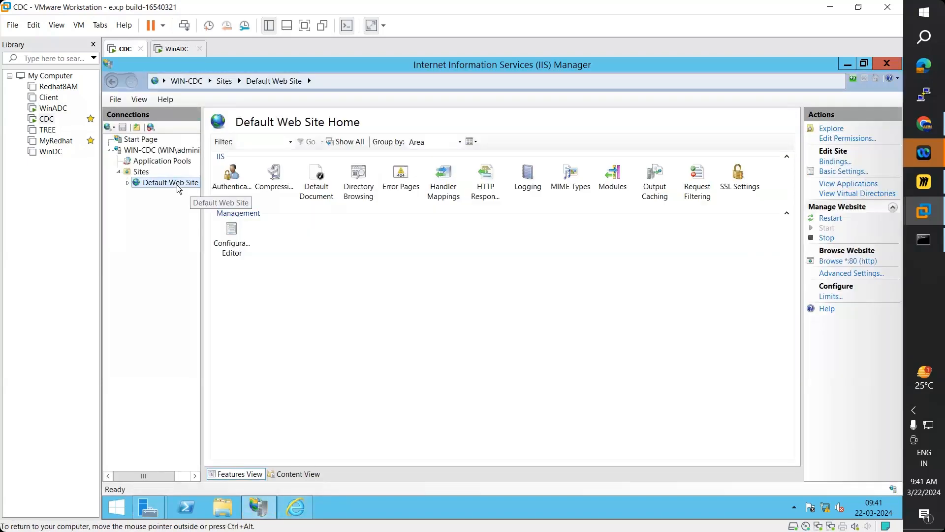
right_click(179, 190)
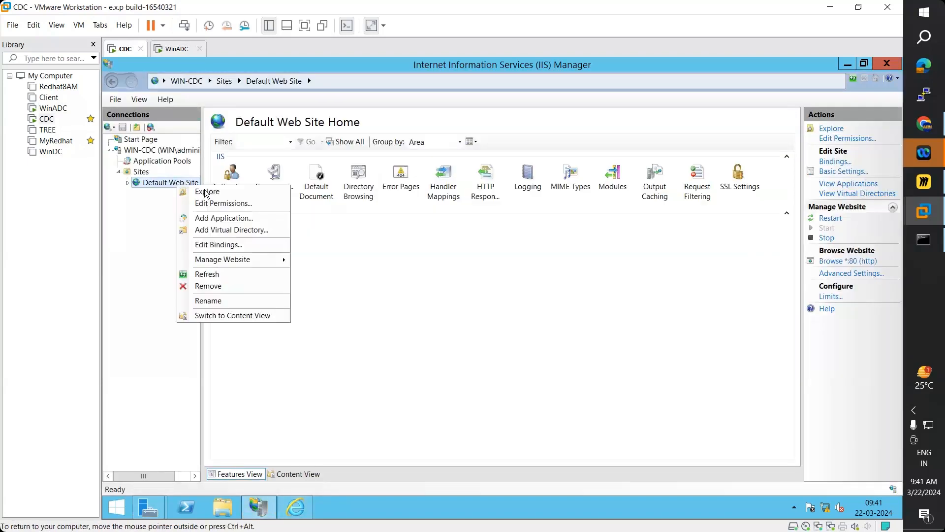
click(297, 225)
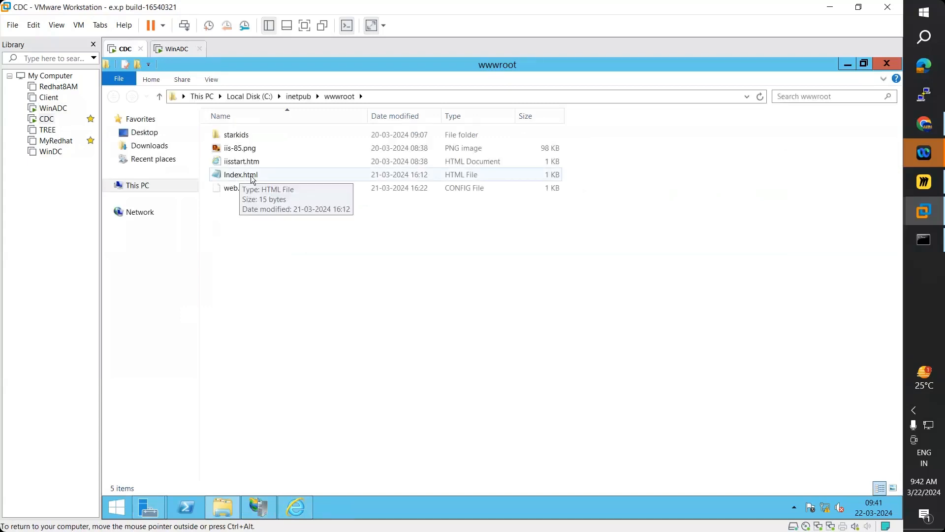
click(252, 177)
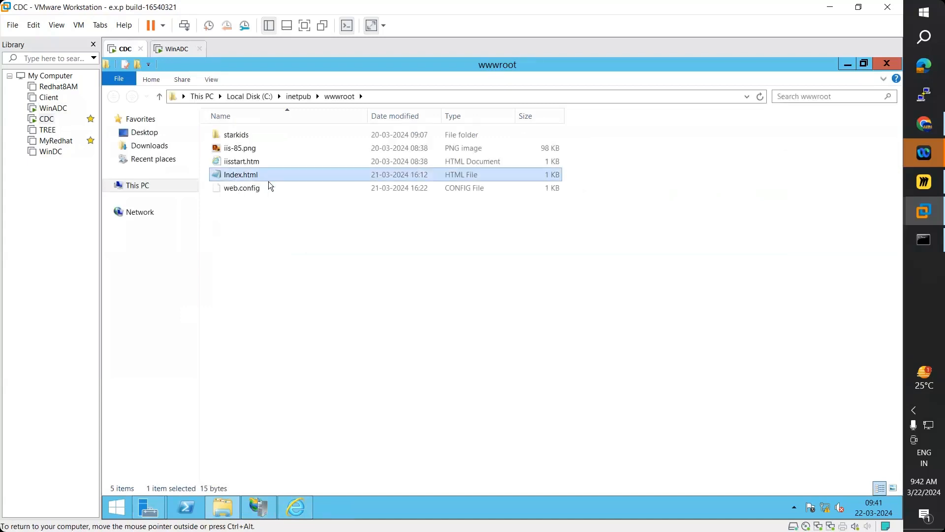
right_click(270, 186)
click(271, 182)
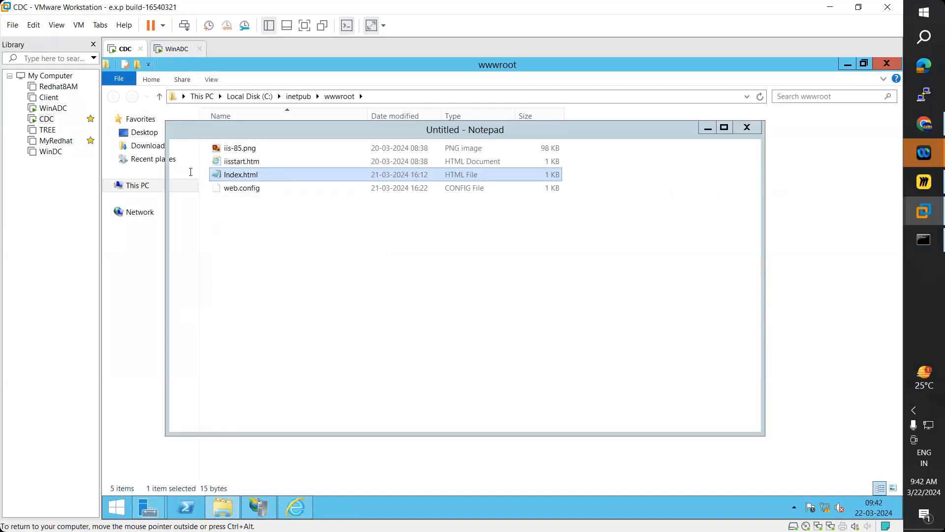
drag(174, 158, 256, 158)
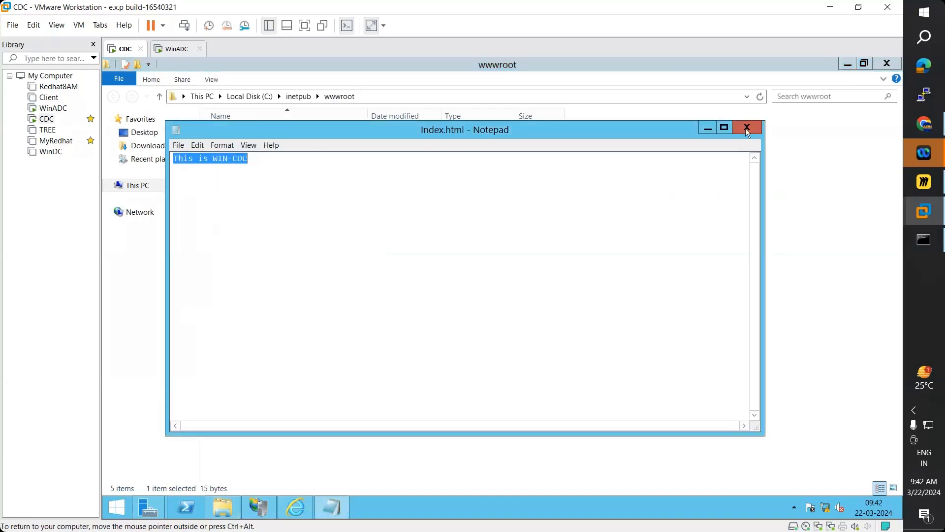
click(747, 132)
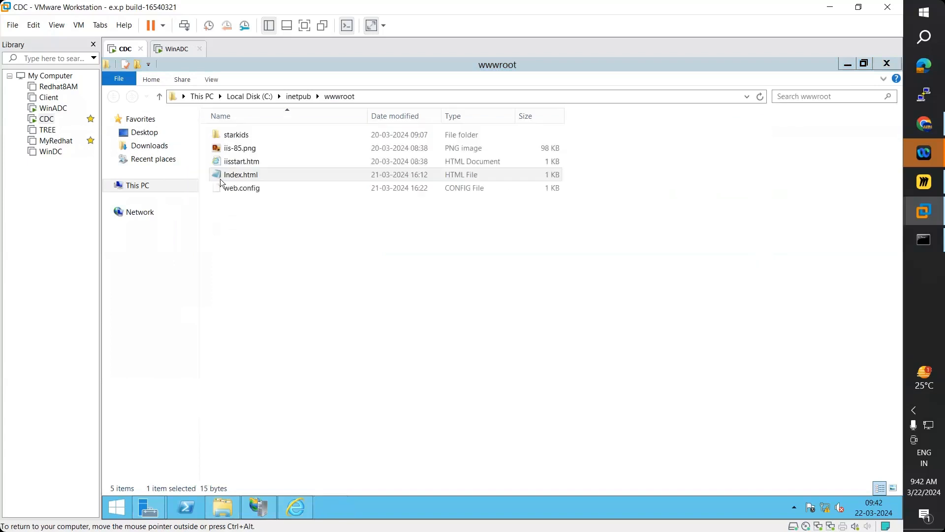
- Toggle the folder's View ribbon on and off, then switch to the WinADC machine
click(249, 178)
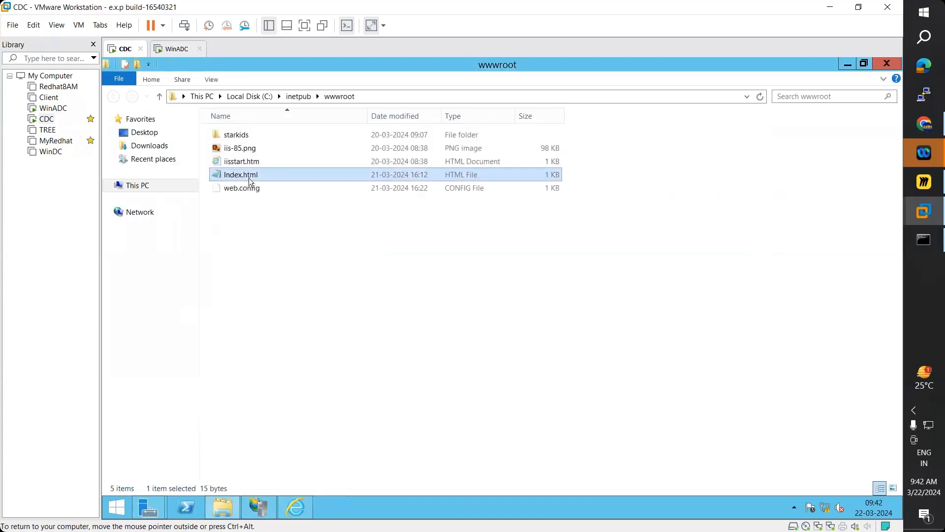
click(212, 79)
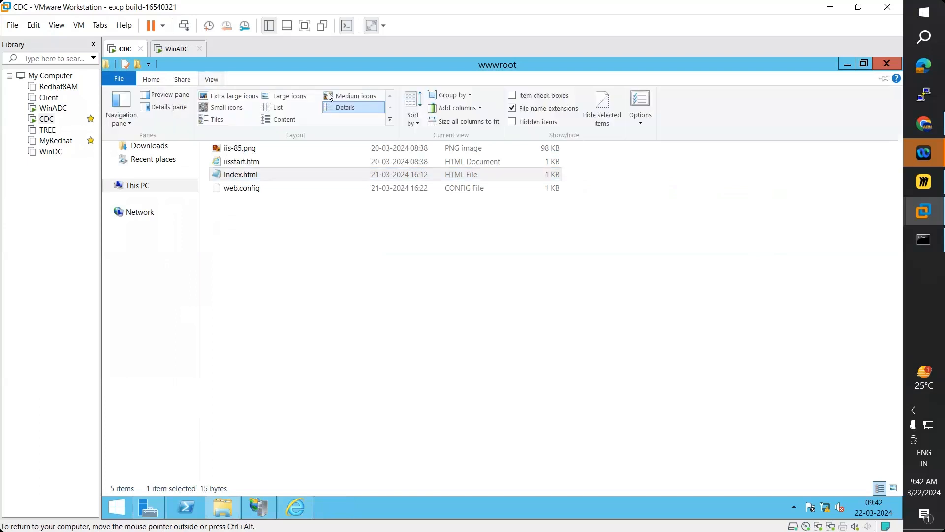
click(513, 121)
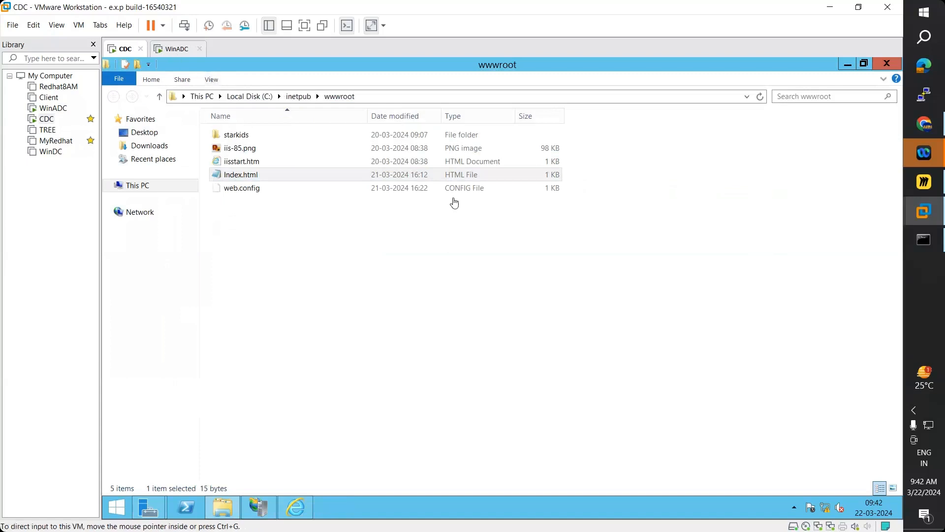
click(176, 48)
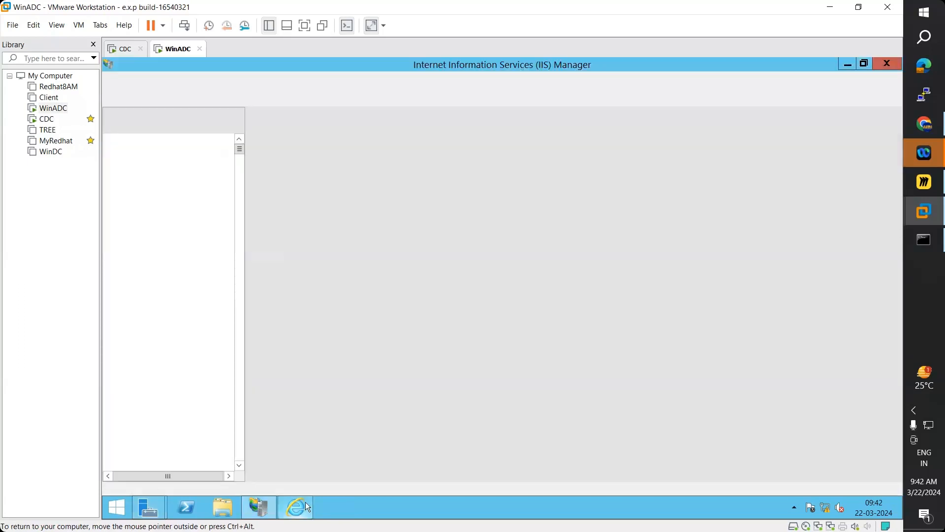
- Explore the WinADC Default Web Site's folder from IIS Manager
click(306, 503)
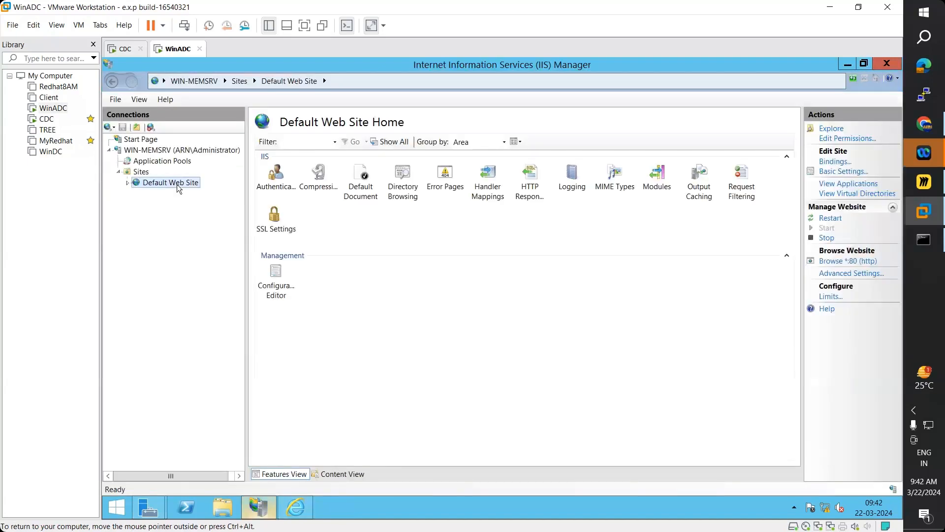
right_click(193, 190)
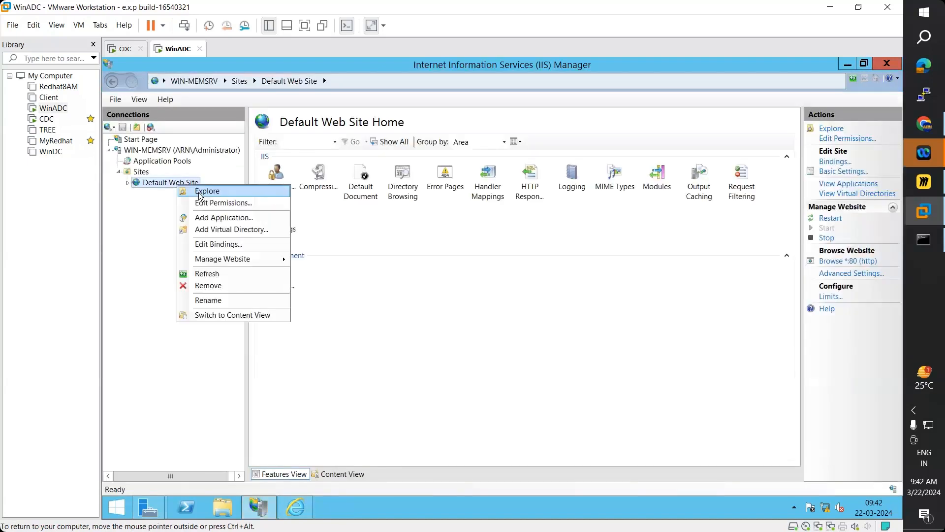
click(200, 192)
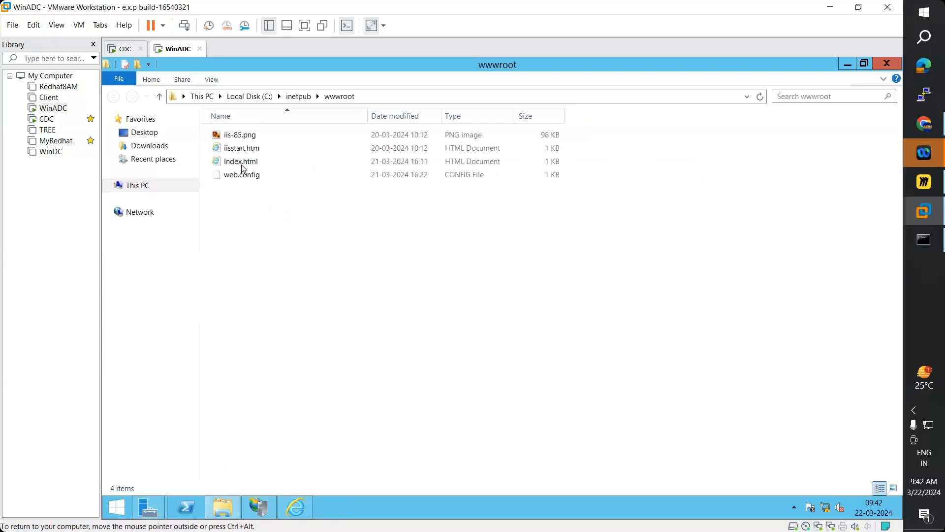
- Open Index.html in Notepad, confirm it reads 'This is WIN-ADC', close it, and switch to CDC
right_click(241, 164)
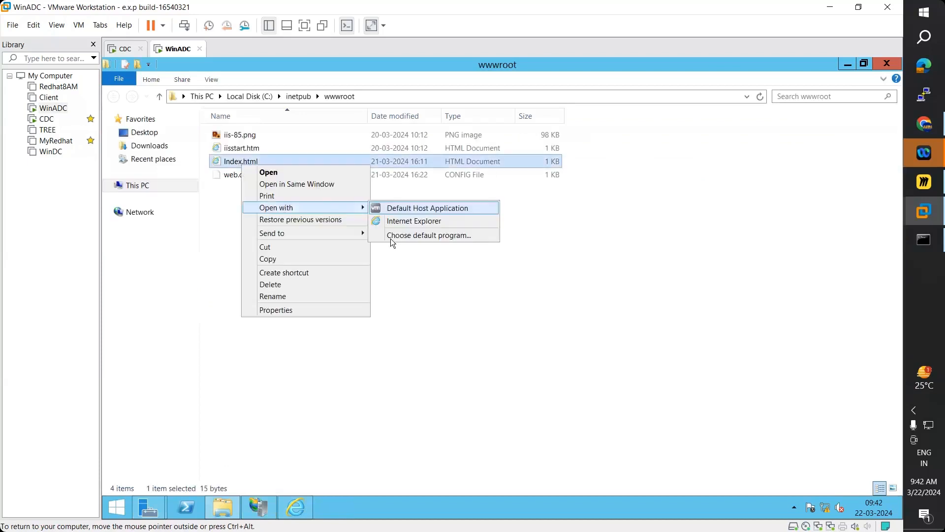
click(391, 238)
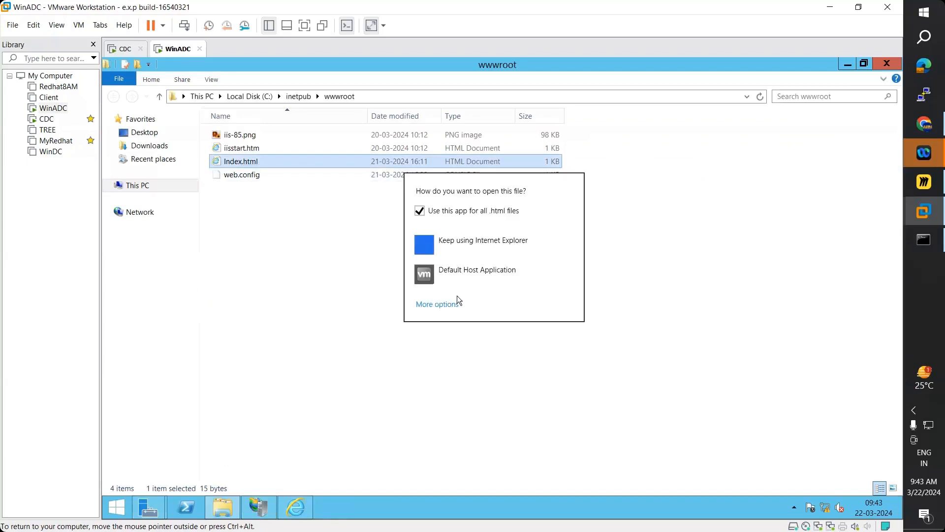
click(451, 303)
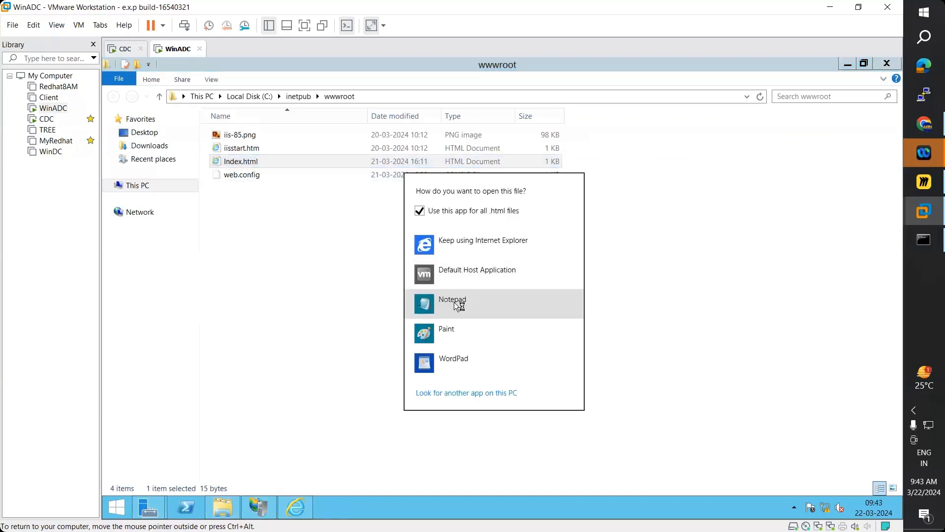
click(454, 302)
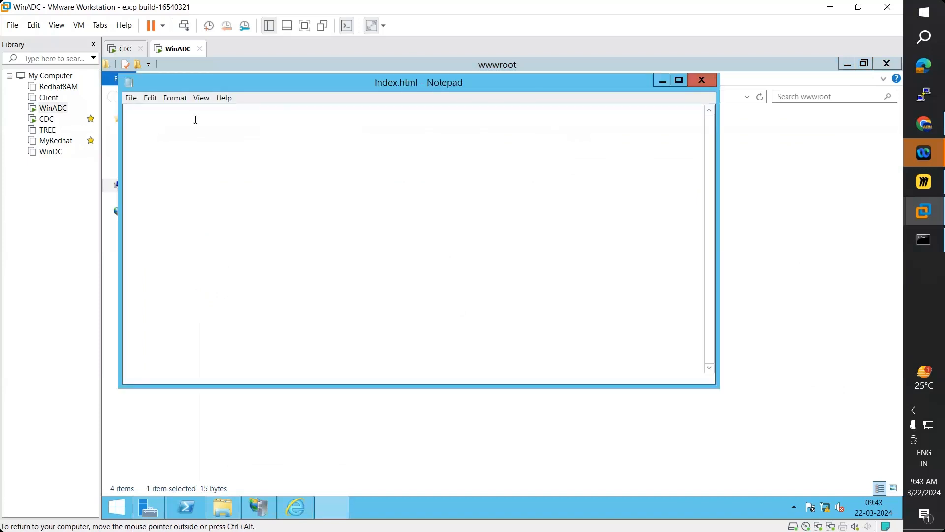
drag(135, 109, 703, 86)
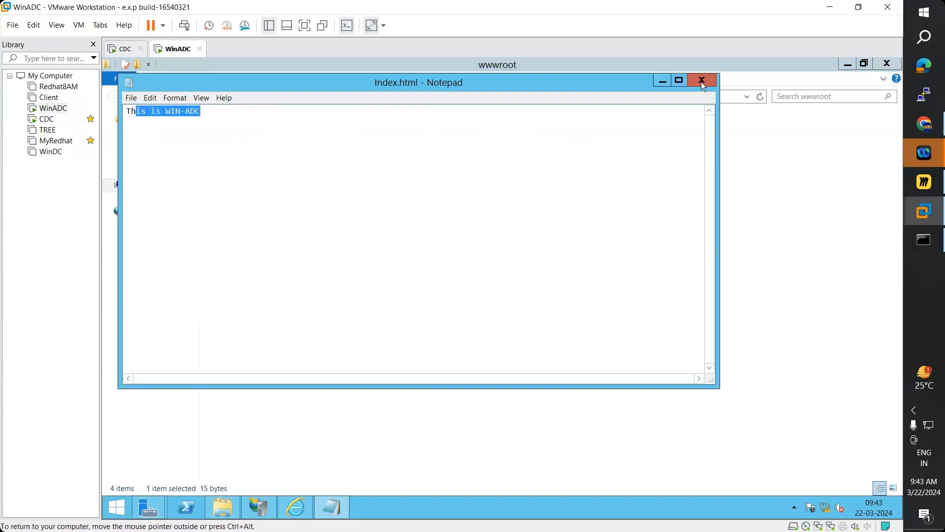
key(shift+Left)
key(alt+F4)
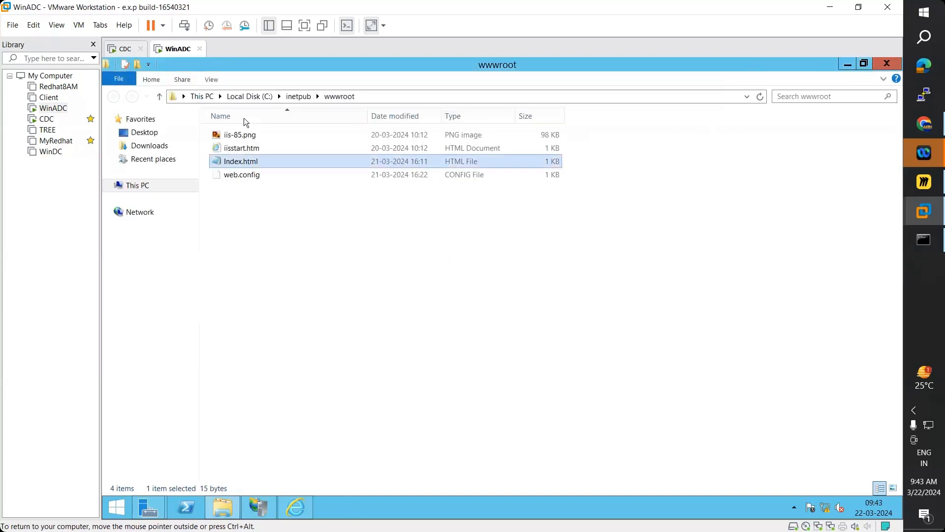
click(129, 53)
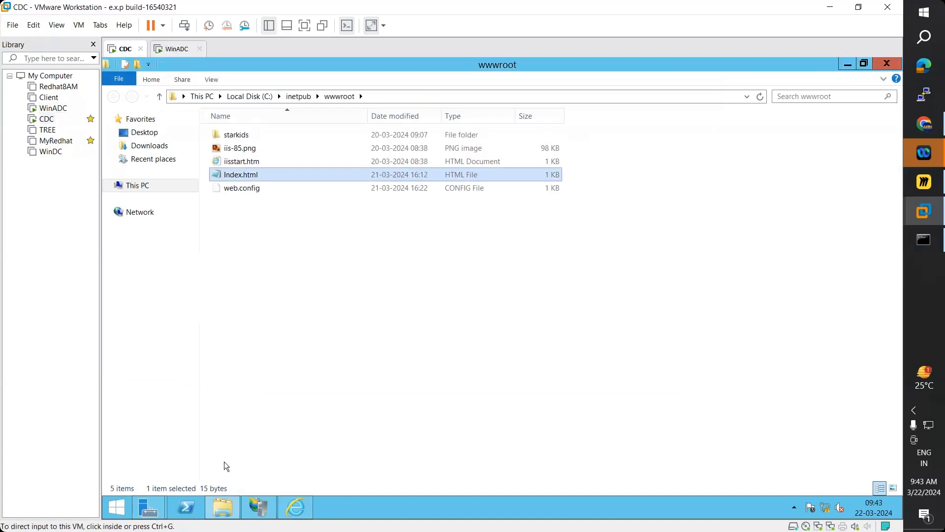
- Close WinADC's finished installation wizard, wwwroot folder, browser and IIS Manager windows
click(149, 508)
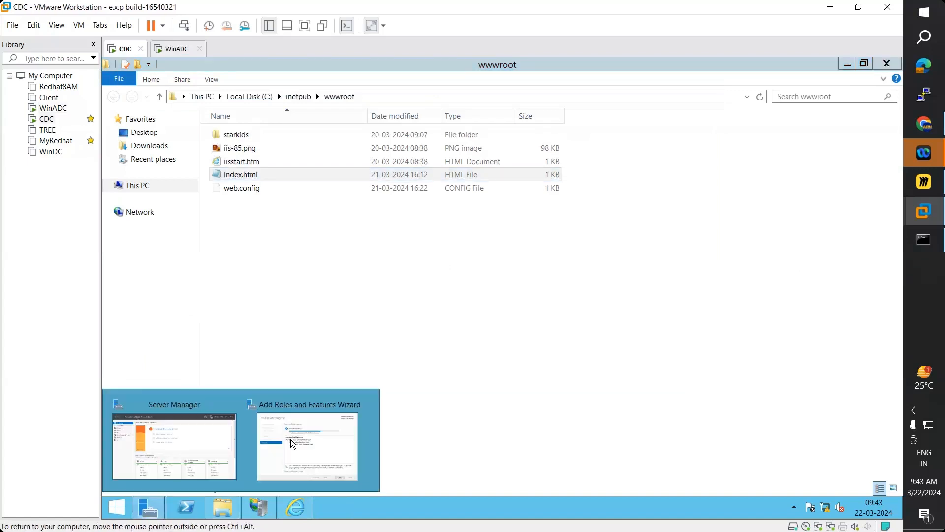
click(290, 439)
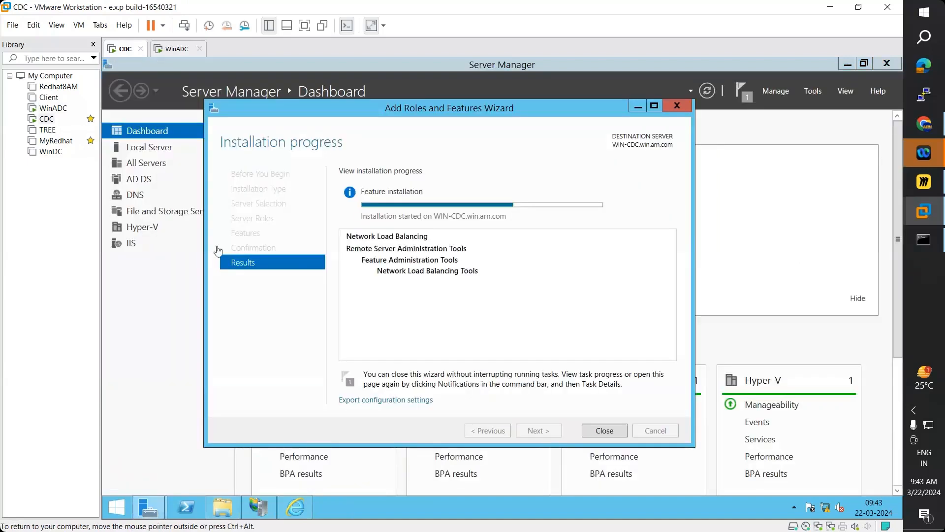
click(177, 48)
click(847, 64)
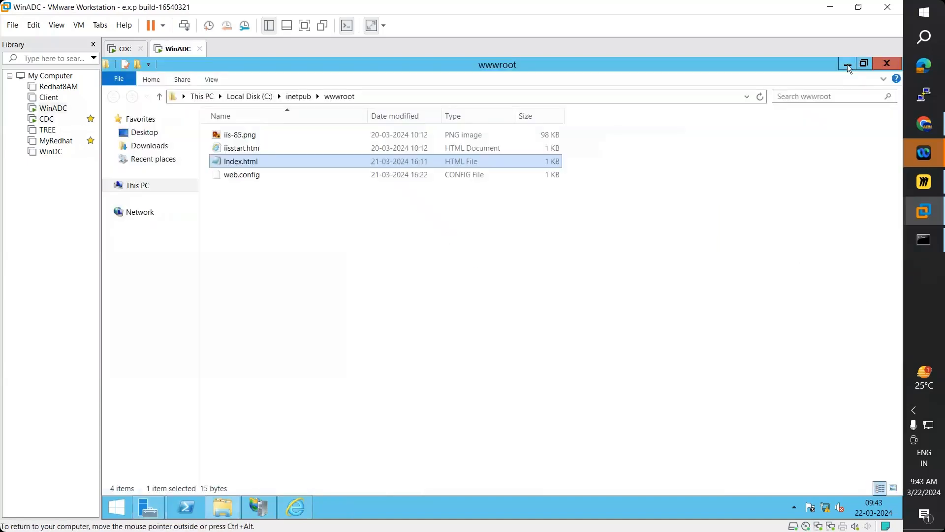
click(847, 64)
click(850, 64)
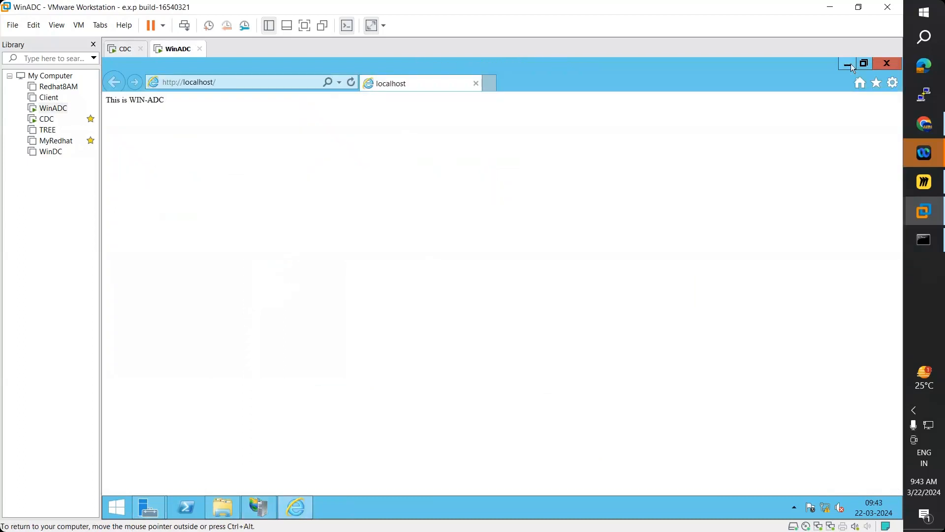
click(849, 63)
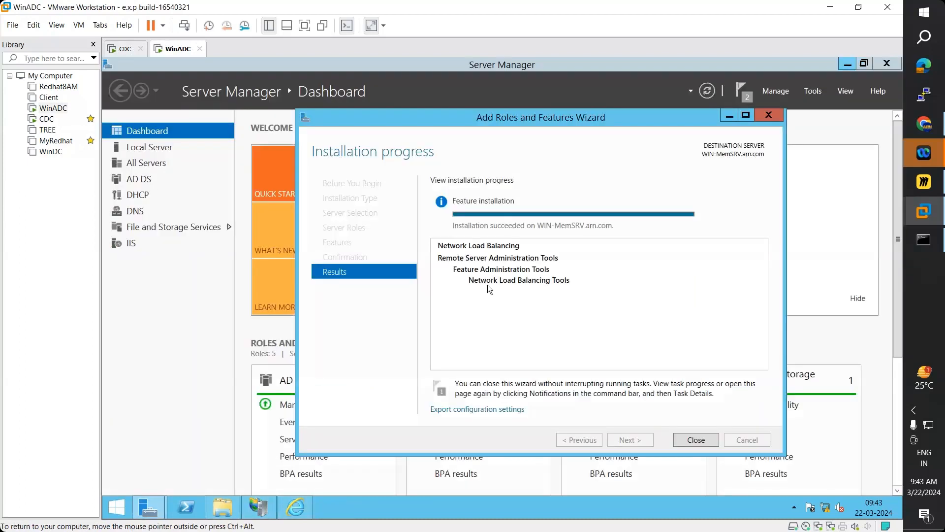
click(700, 439)
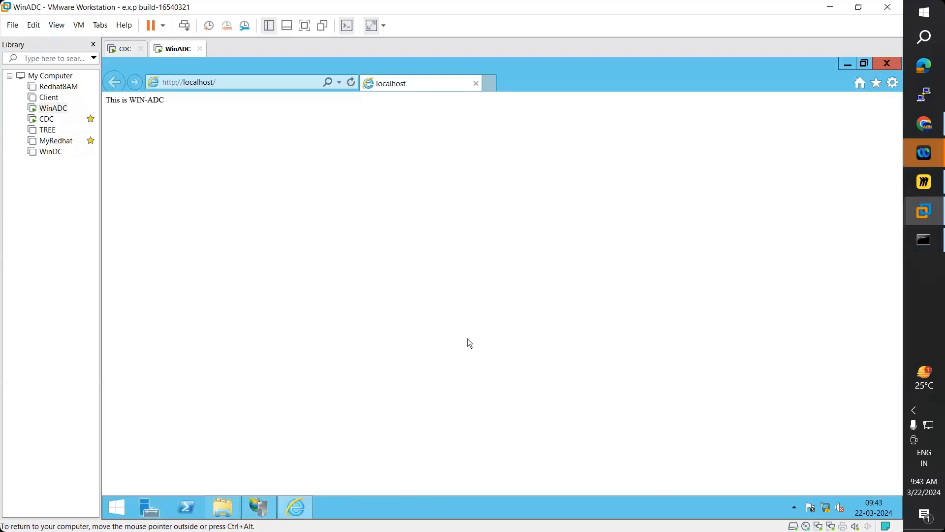
key(alt+F4)
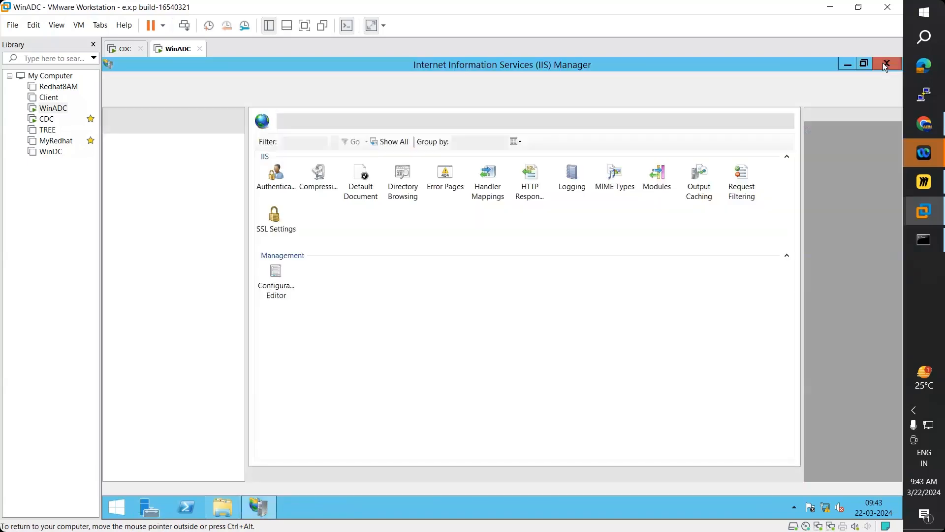
key(alt+F4)
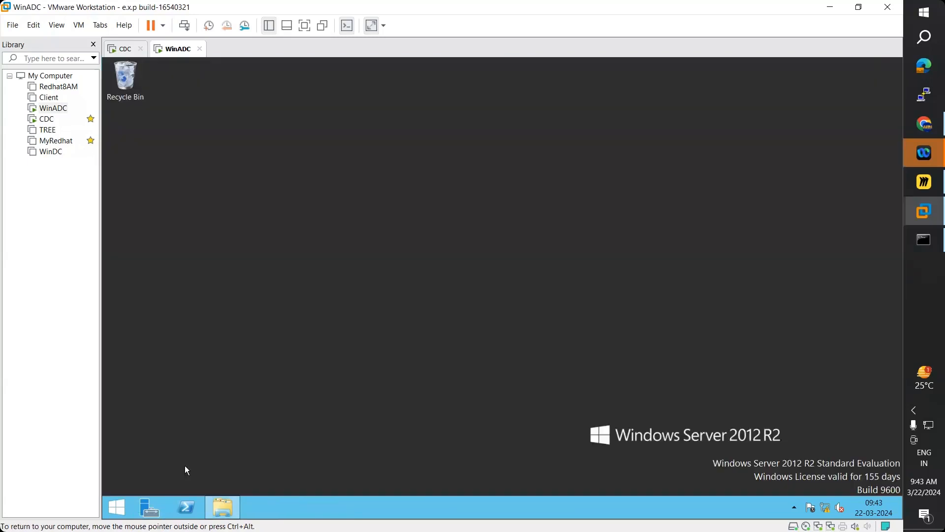
- Restart WinADC with Hardware: Installation (Planned) as the shutdown reason
key(super)
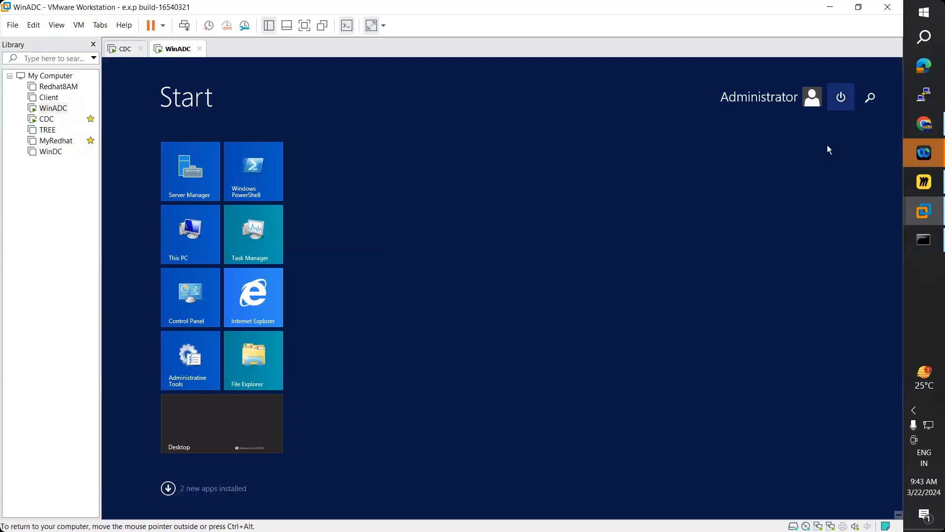
key(Return)
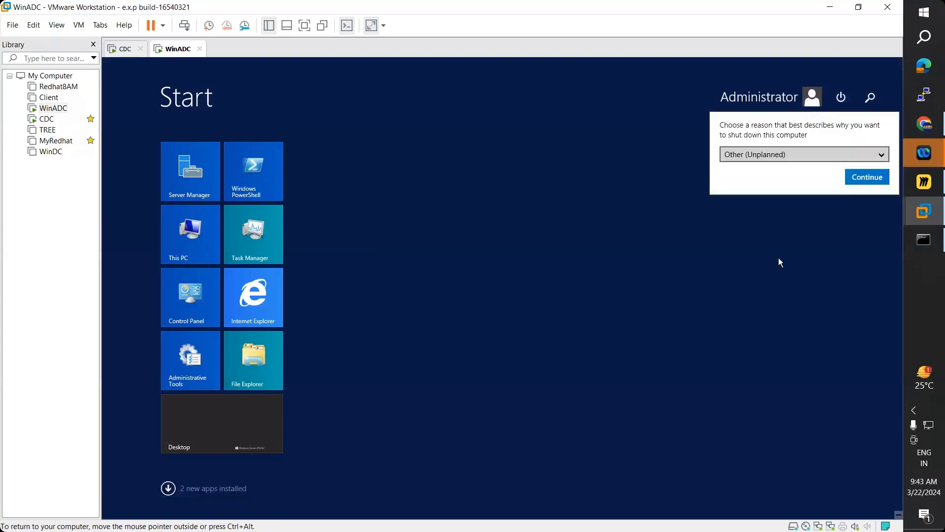
click(808, 154)
click(776, 253)
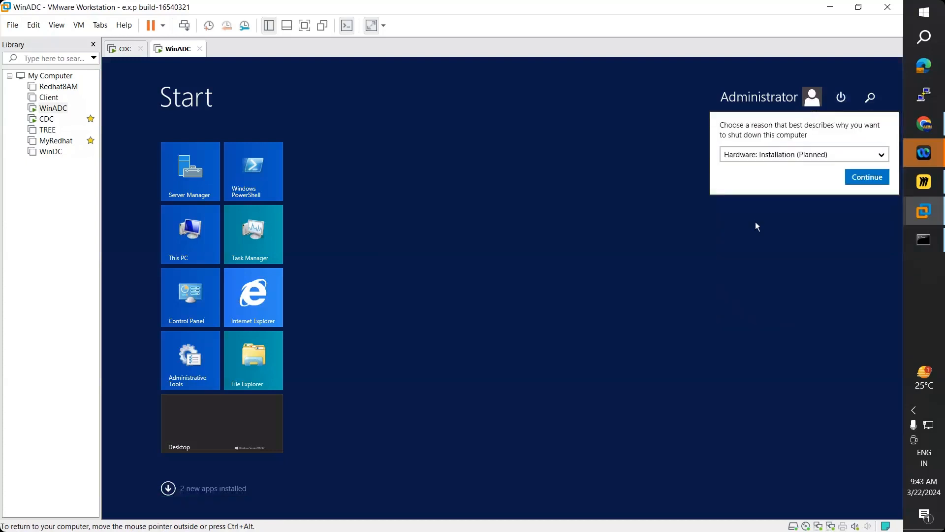
click(757, 226)
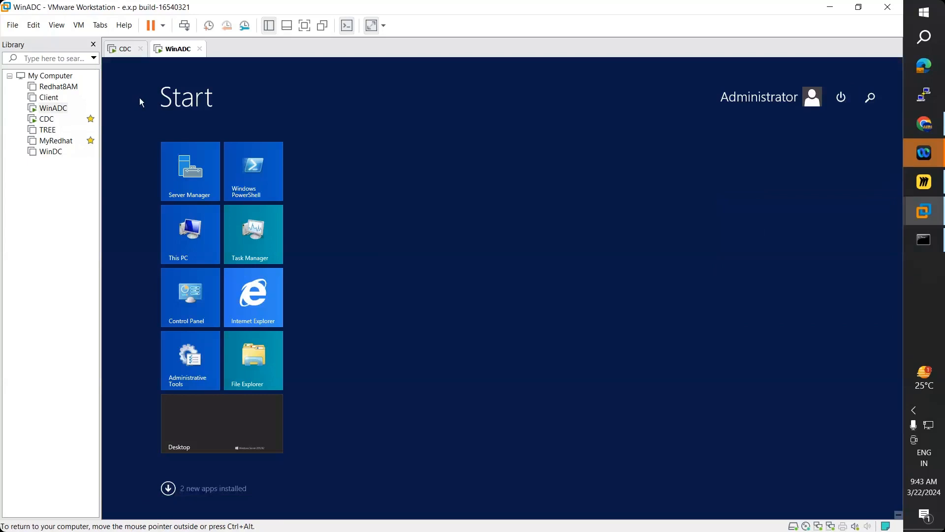
- Check the restarting WinADC machine, then wait on CDC for Network Load Balancing to finish installing
click(124, 51)
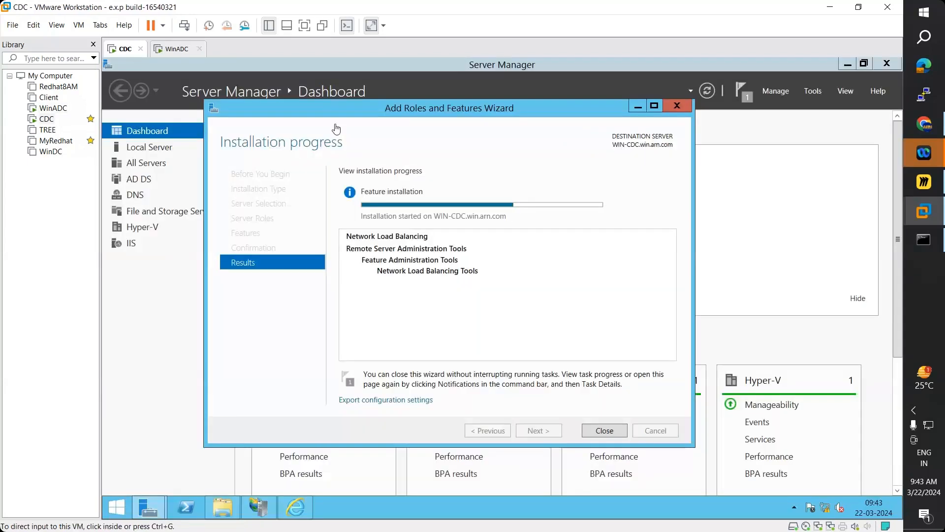
click(174, 53)
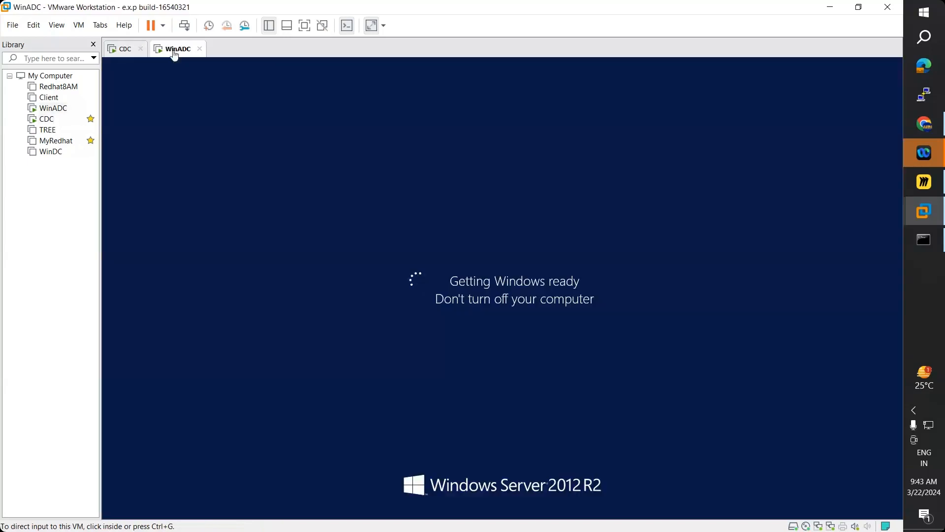
click(126, 53)
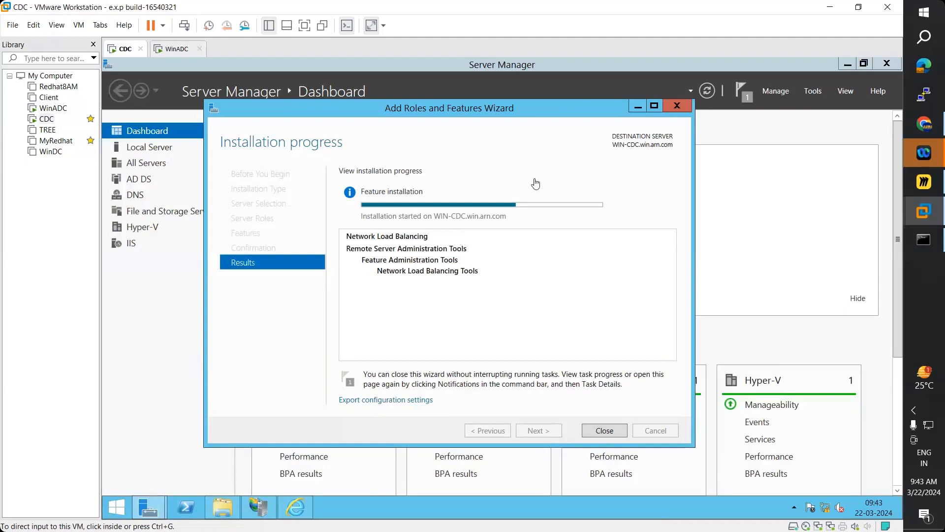
click(655, 125)
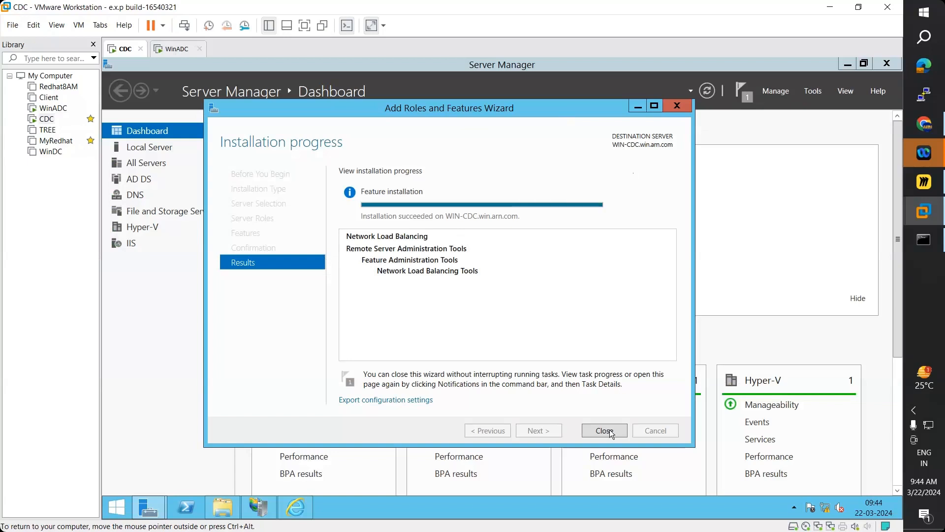
- Close CDC's completed wizard, wwwroot folder, Server Manager, IIS Manager and browser windows
click(893, 62)
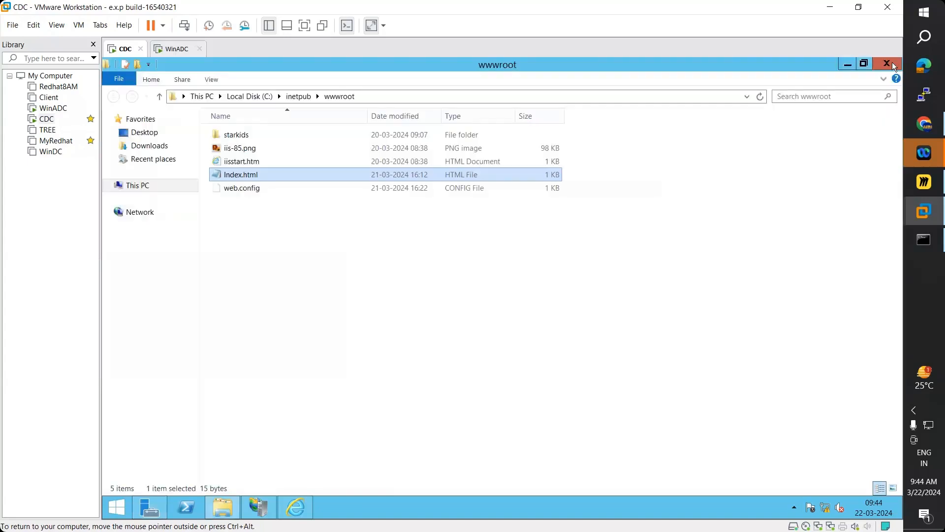
click(882, 67)
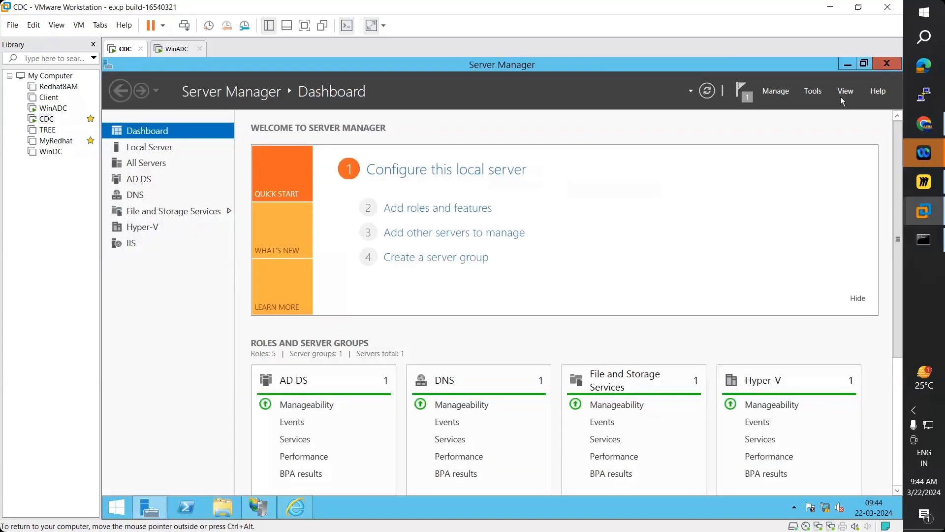
click(876, 64)
click(887, 63)
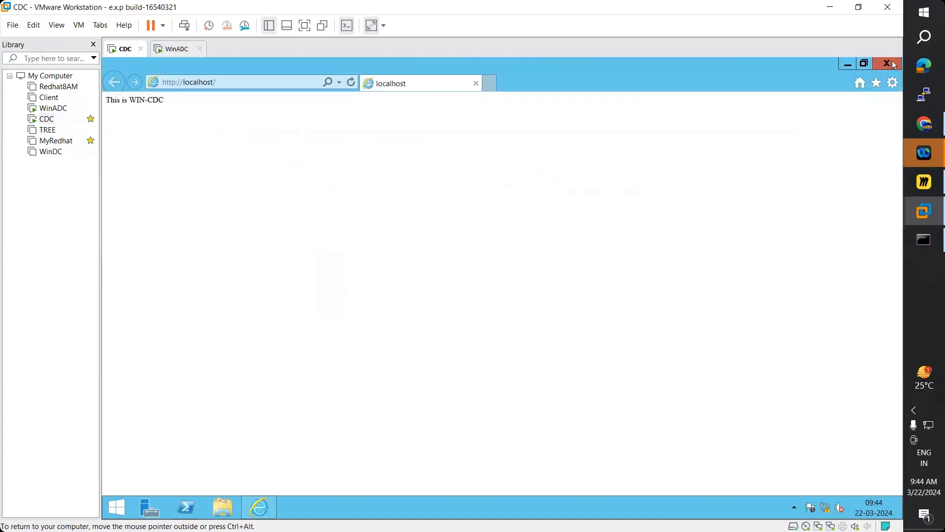
click(887, 63)
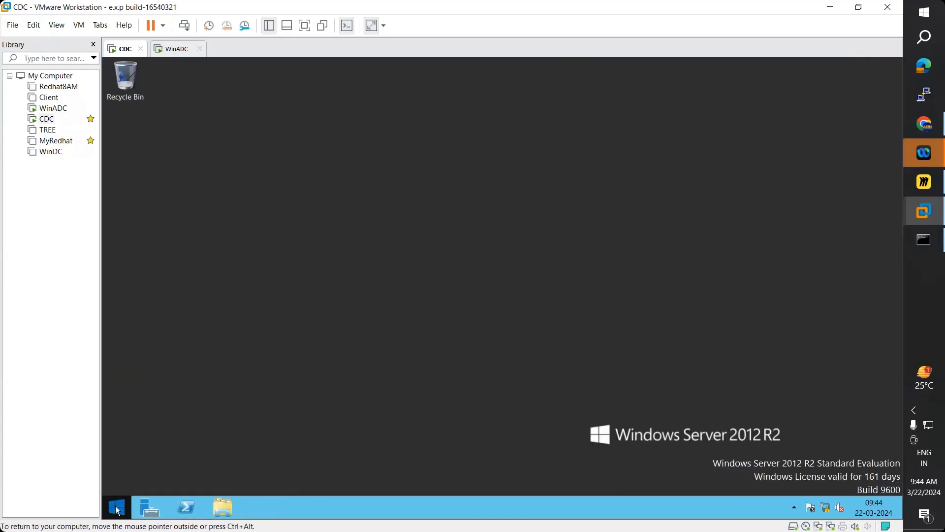
- Restart CDC with reason Hardware: Installation (Planned), then go back to the WinADC machine
click(117, 508)
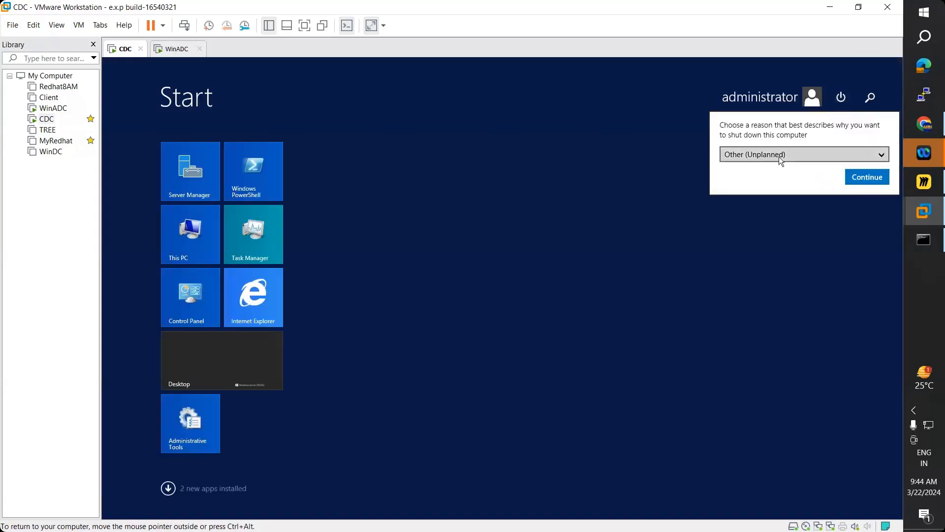
click(782, 155)
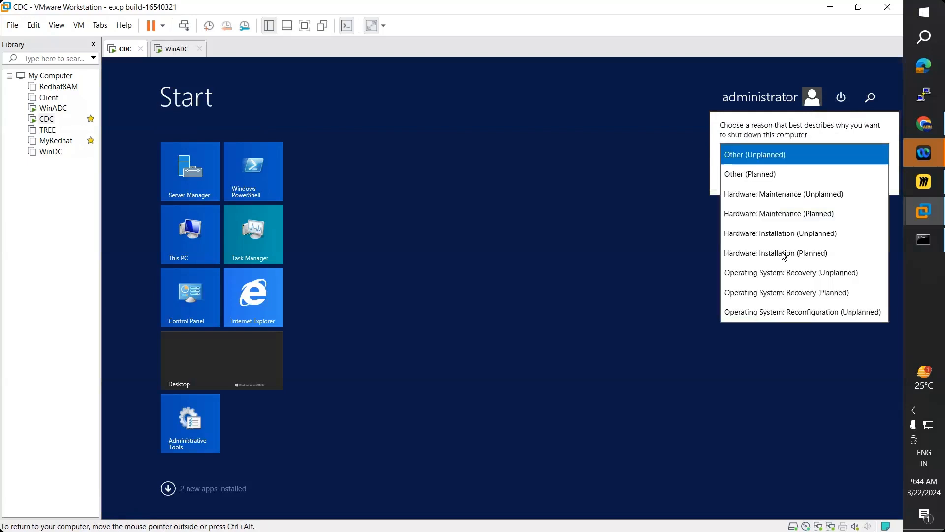
click(785, 256)
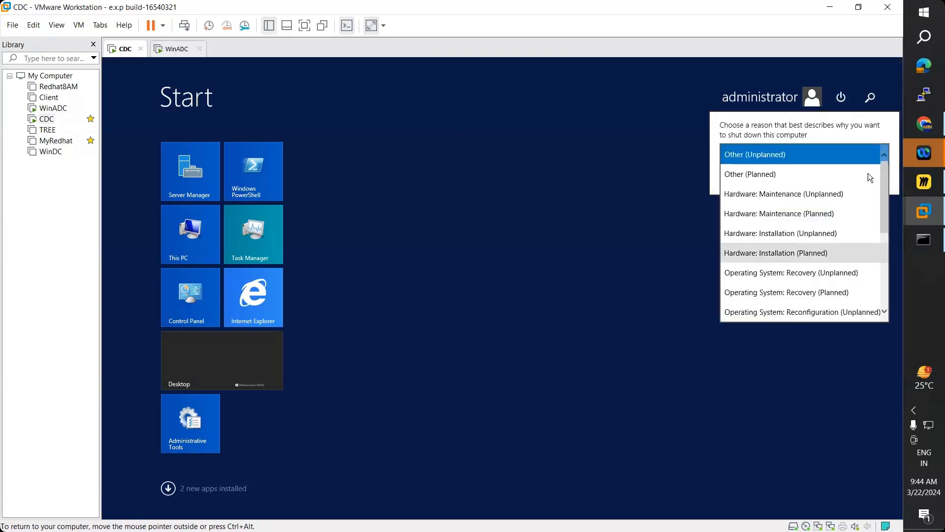
click(695, 229)
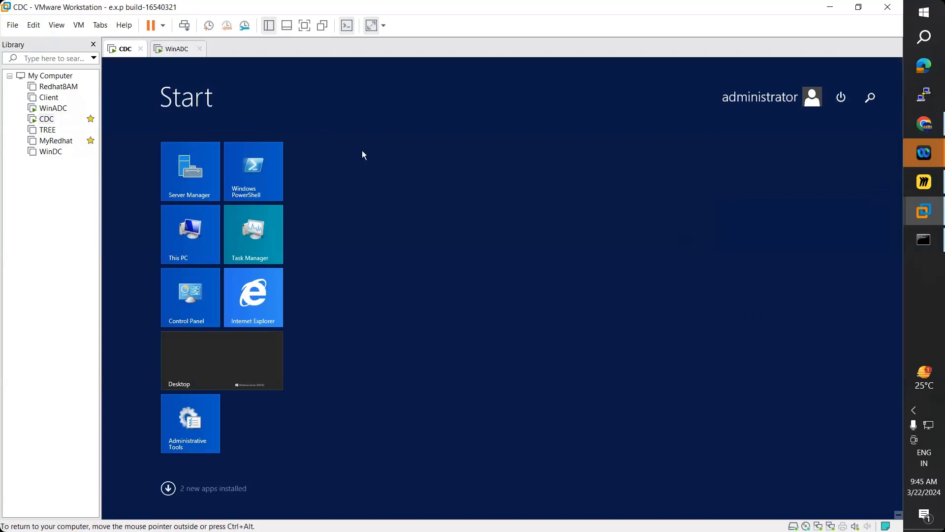
click(175, 49)
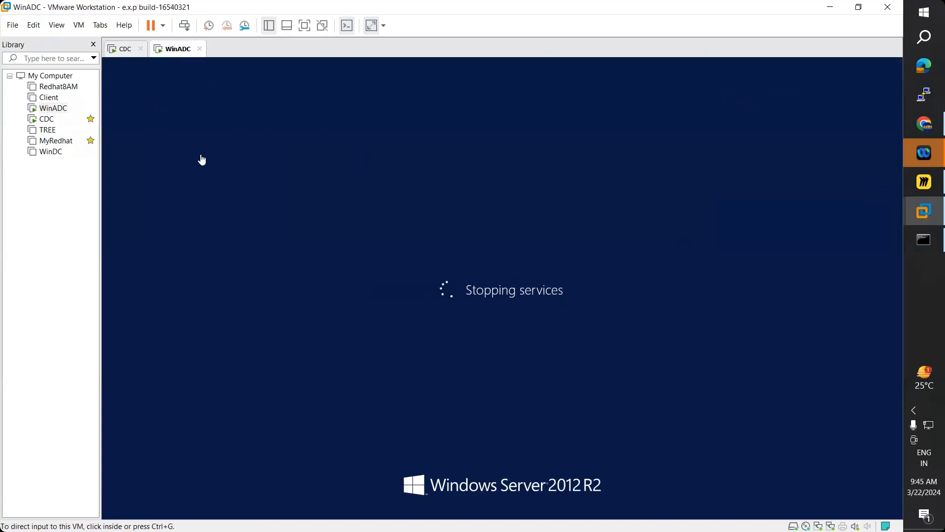
- Watch CDC and WinADC reboot by switching between their tabs, then bring up the Miro NLB diagram
click(120, 49)
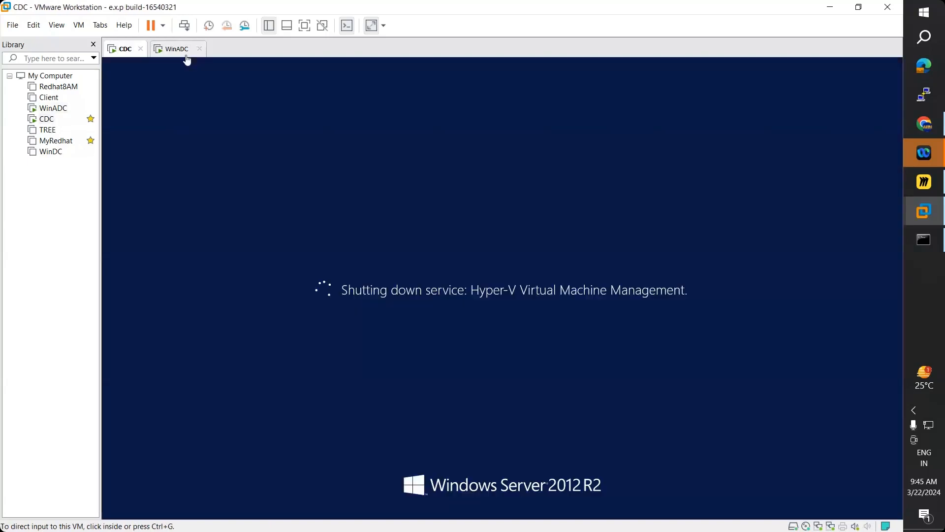
click(180, 49)
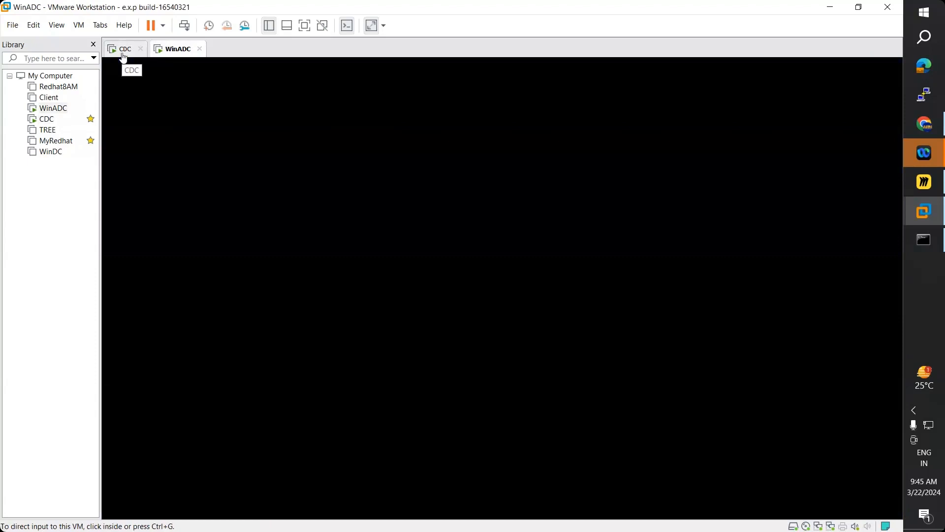
click(124, 58)
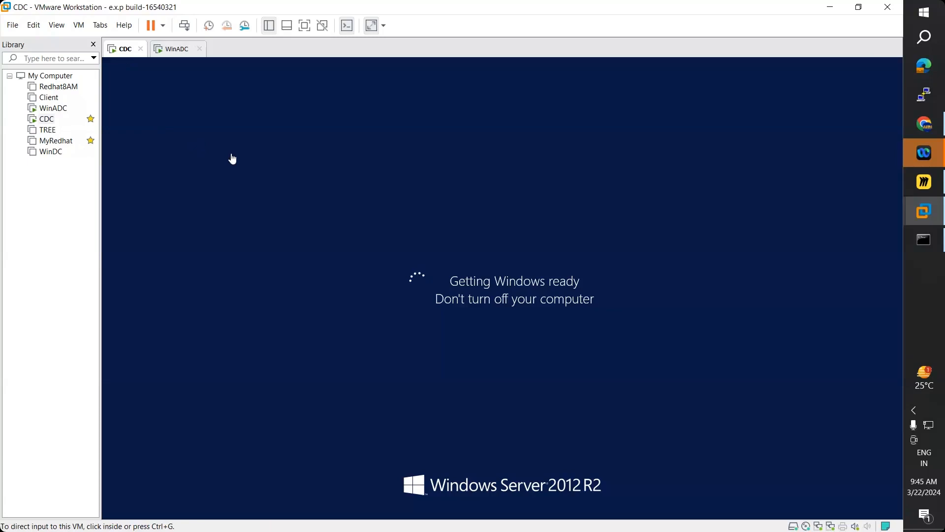
click(173, 50)
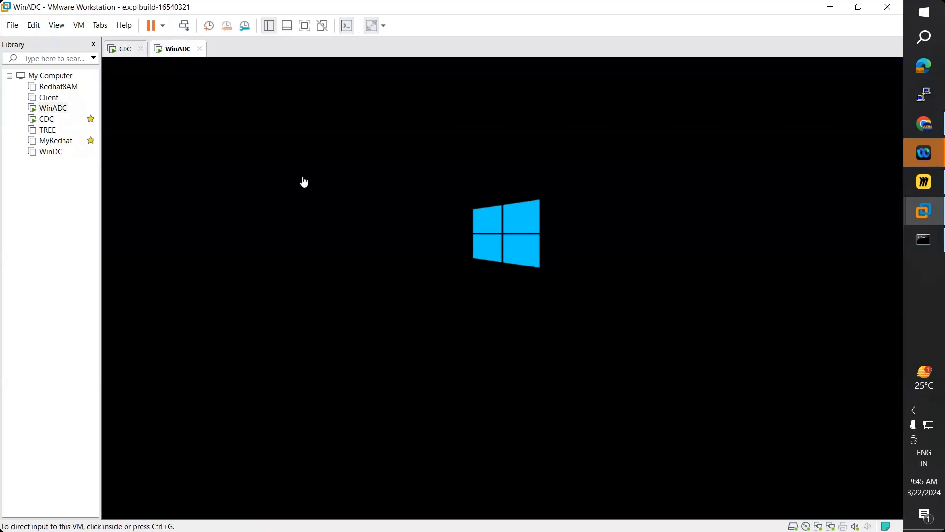
click(122, 53)
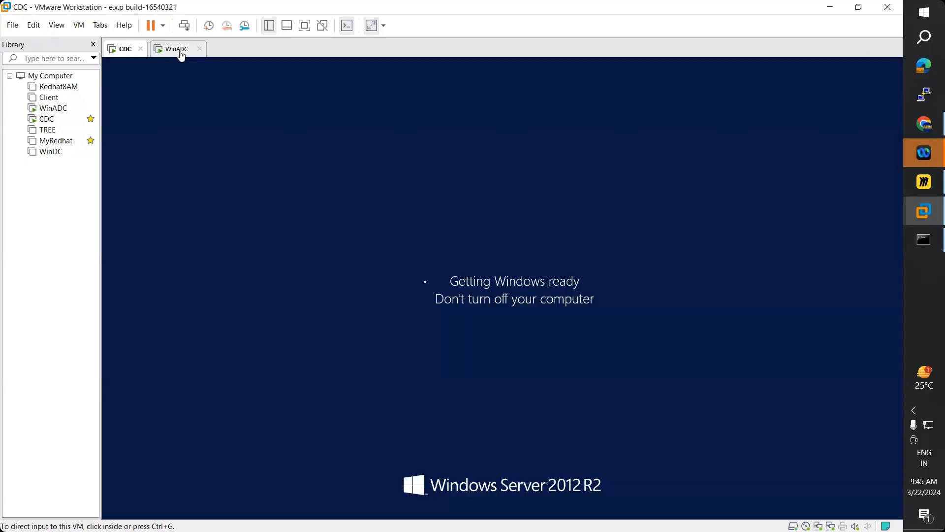
click(181, 54)
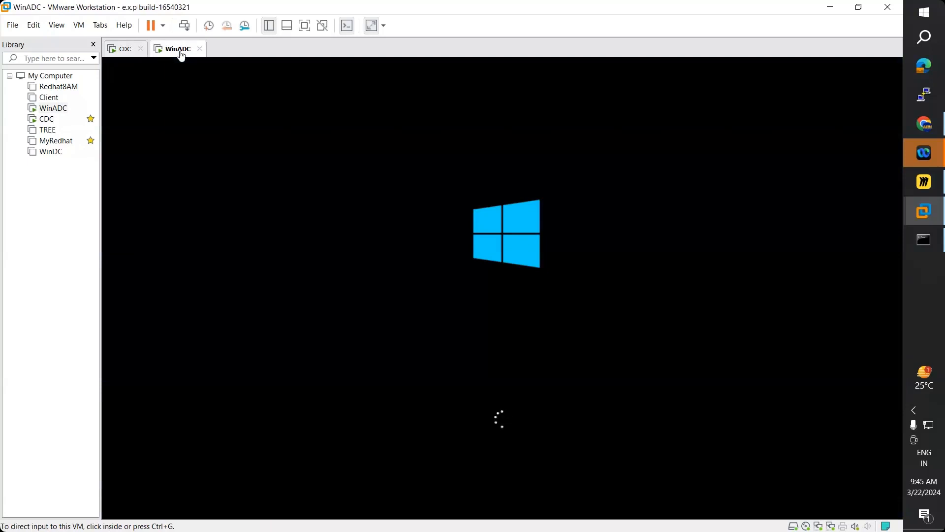
click(125, 51)
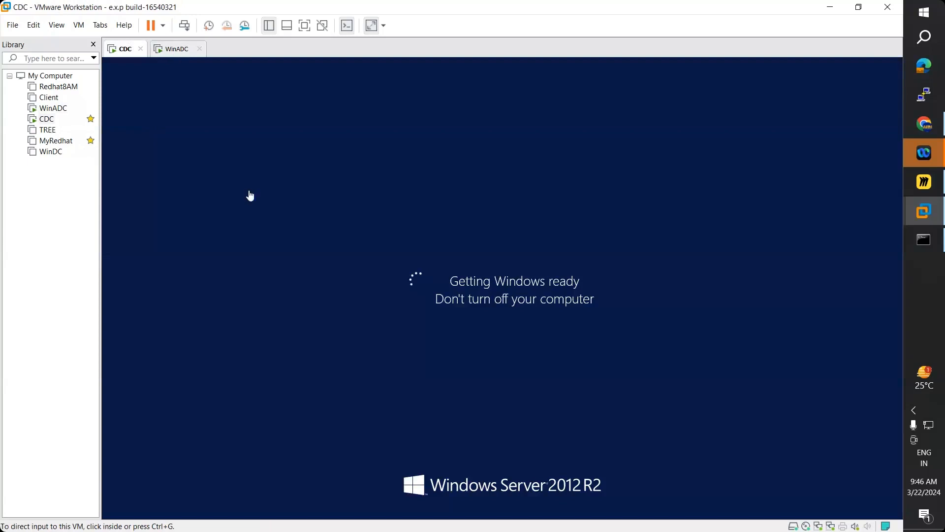
key(ctrl+Tab)
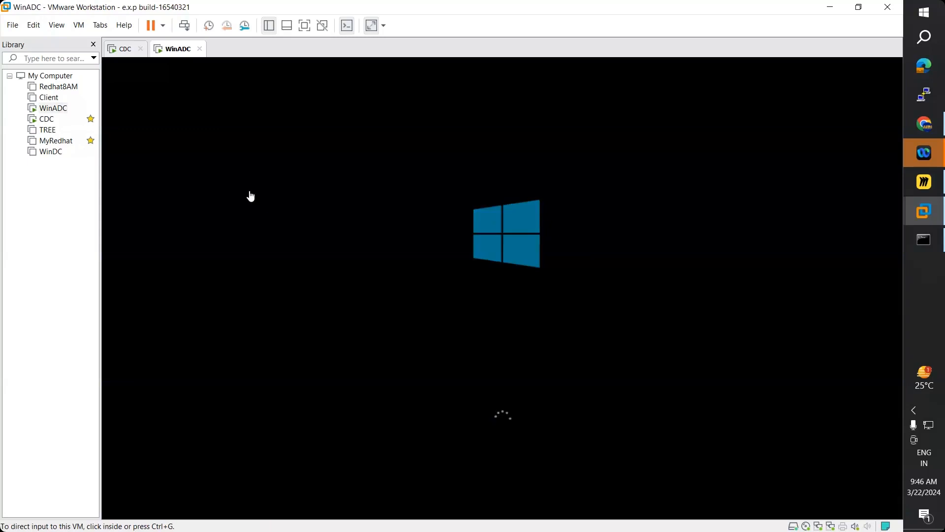
click(128, 54)
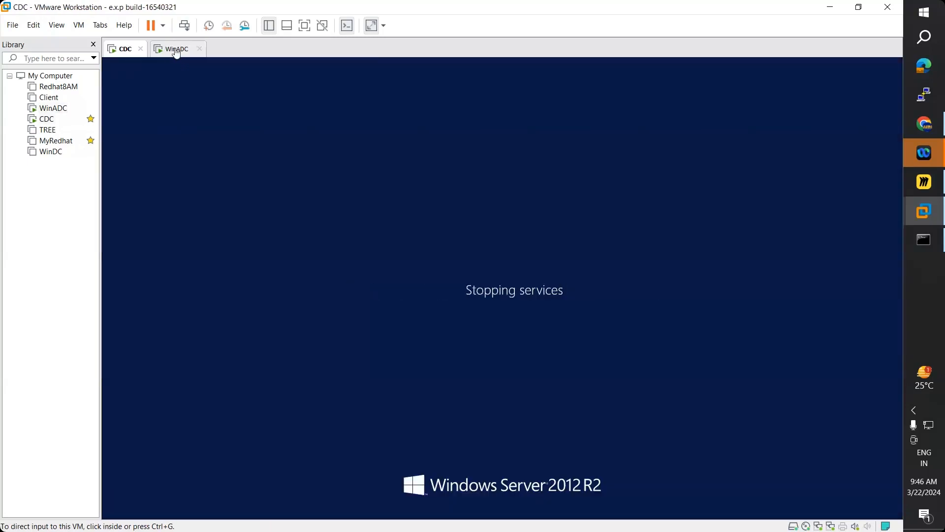
click(176, 51)
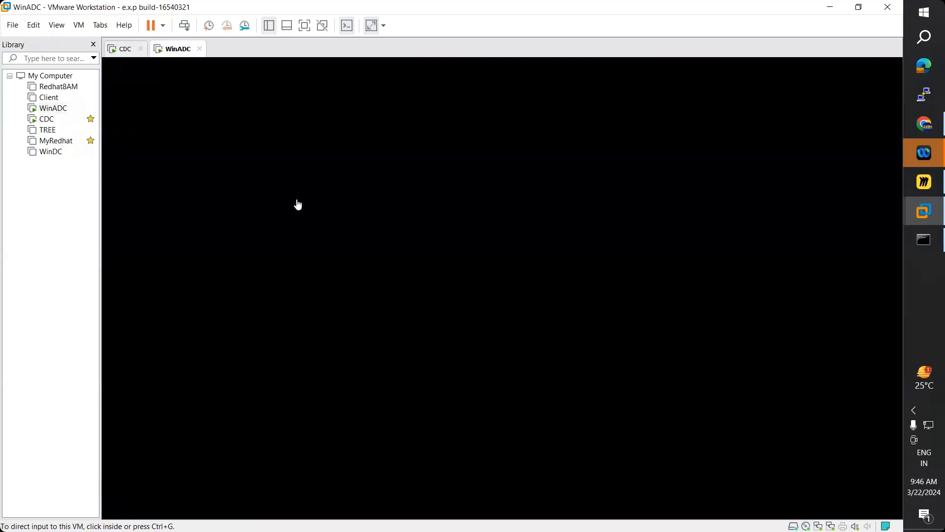
click(126, 48)
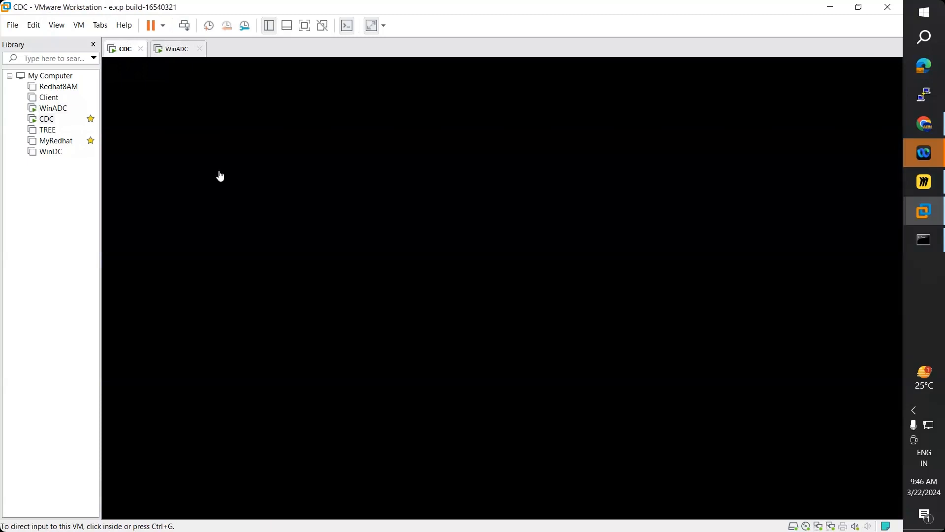
click(177, 48)
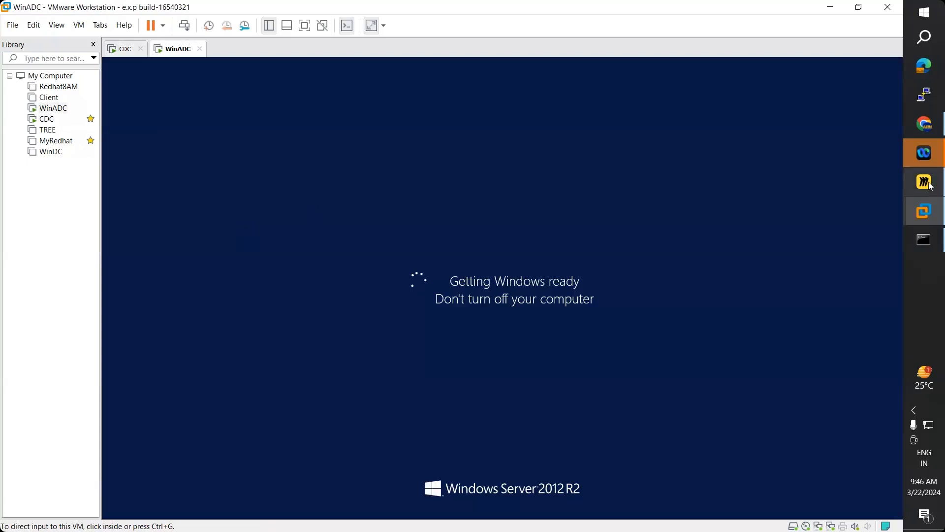
click(925, 182)
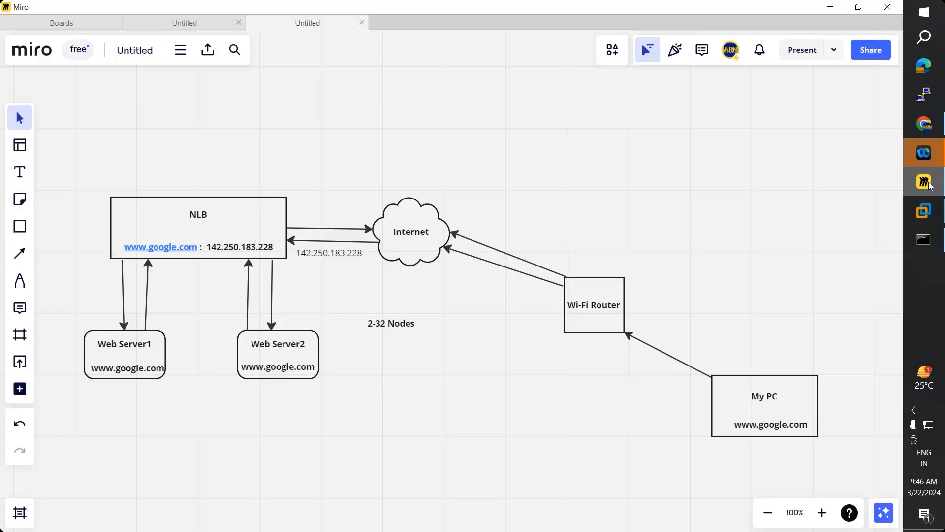
- Minimize the Miro diagram, open the Windows B07 course folder's notes, and return to VMware
click(925, 182)
double_click(593, 379)
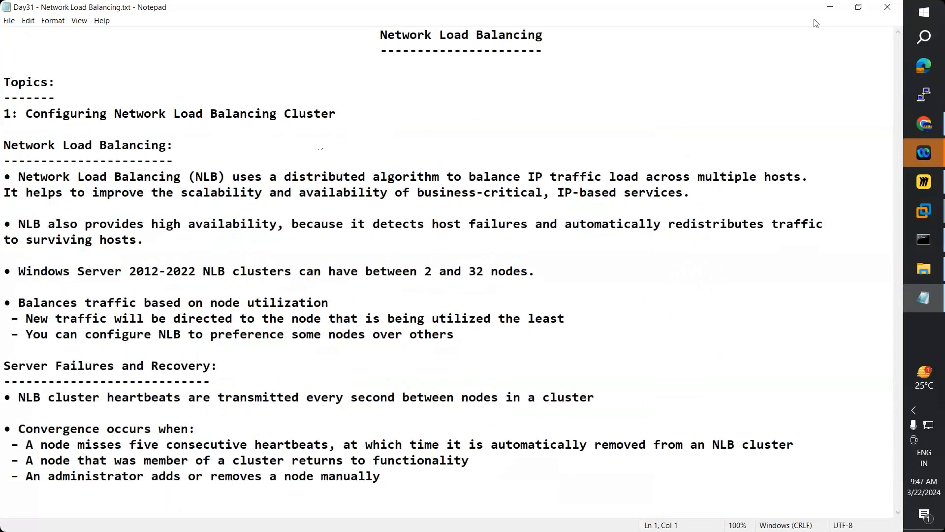
click(831, 6)
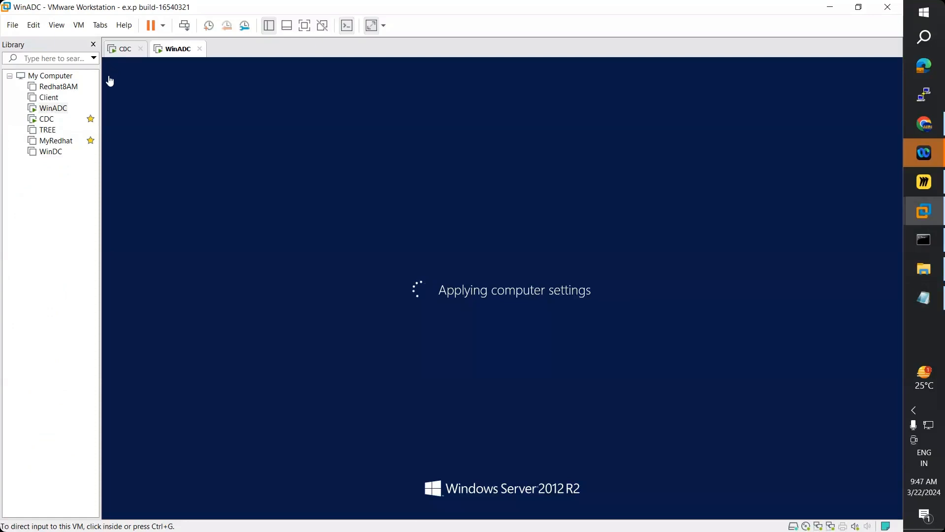
- Glance at CDC, then wait on WinADC until its Ctrl+Alt+Delete lock screen appears
click(123, 48)
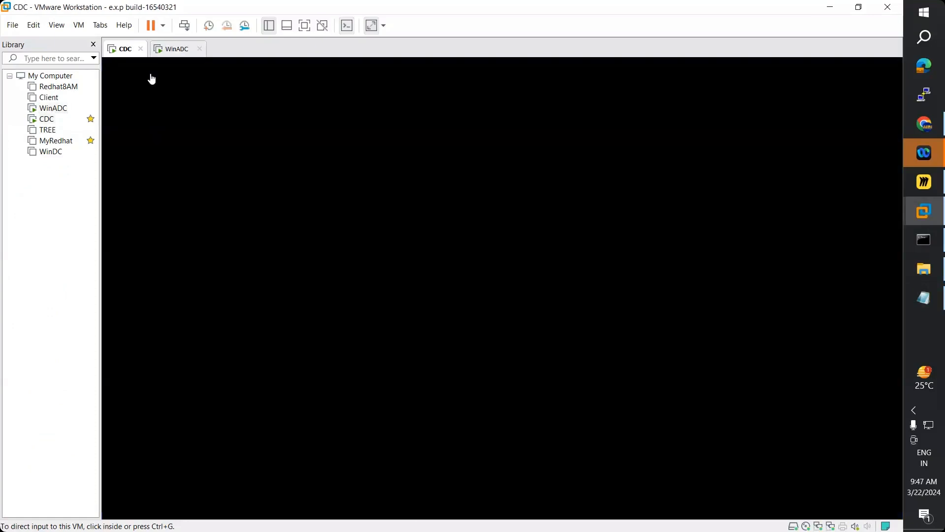
click(168, 55)
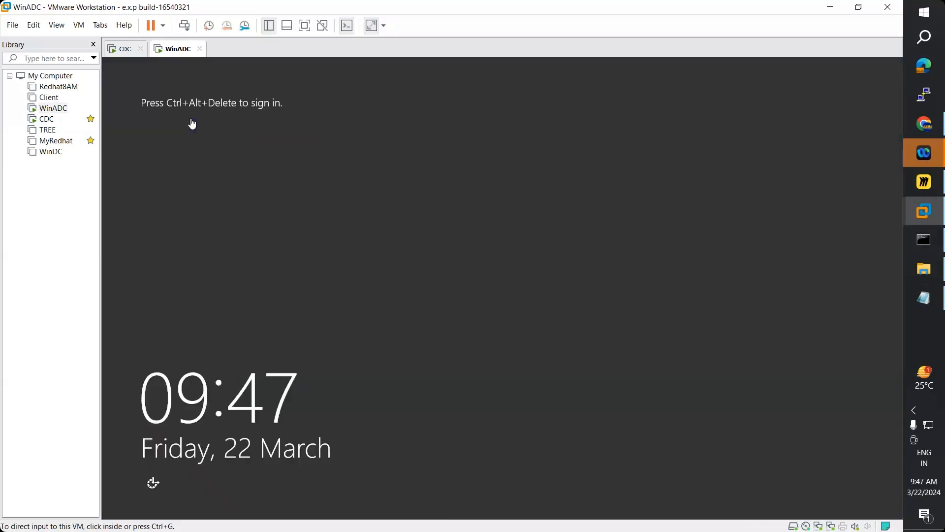
- Send Ctrl+Alt+Del to WinADC and sign in with the administrator password
click(80, 26)
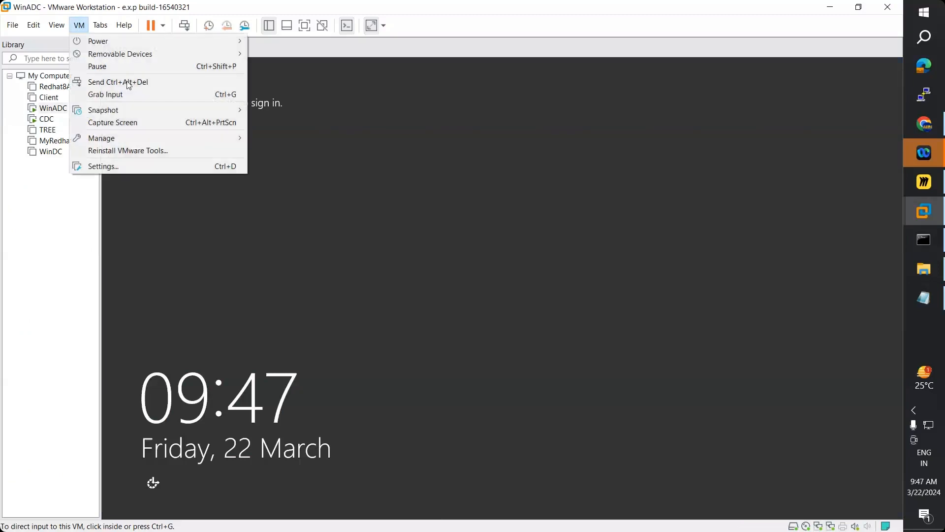
click(129, 83)
click(500, 220)
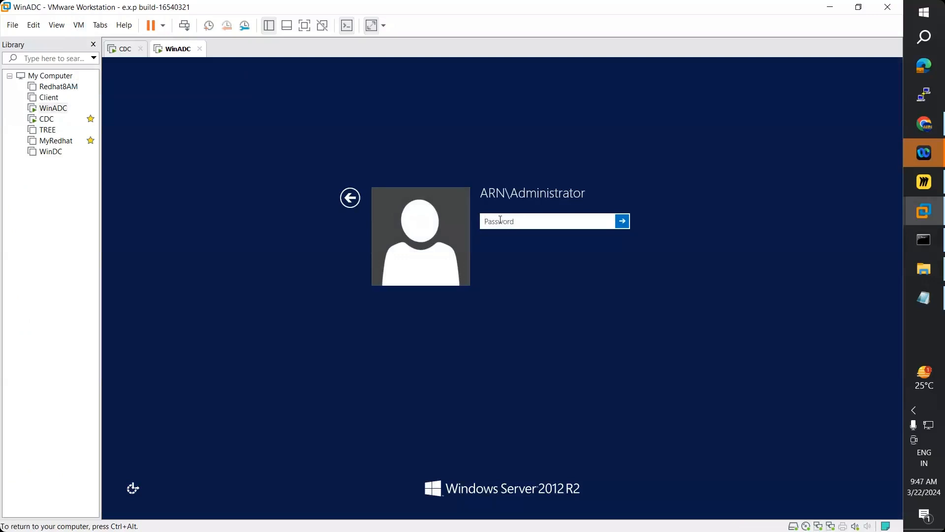
text(Password@123)
key(Return)
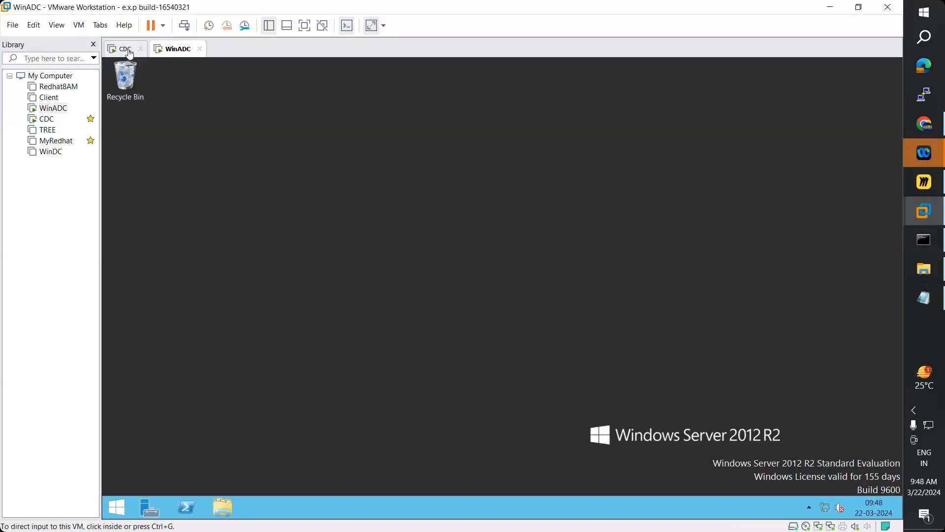
- Check CDC, then restore WinADC's Server Manager dashboard, closing the Tools list unused
click(127, 50)
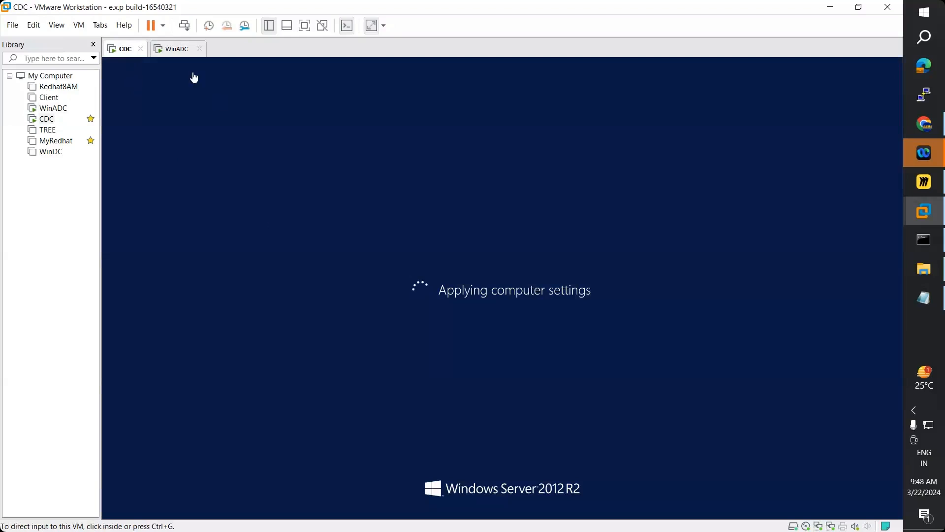
click(168, 50)
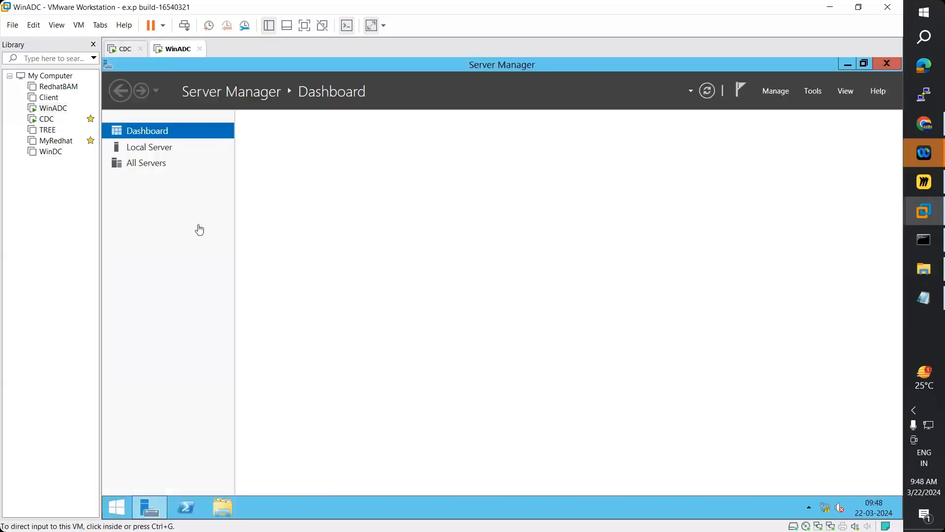
click(852, 65)
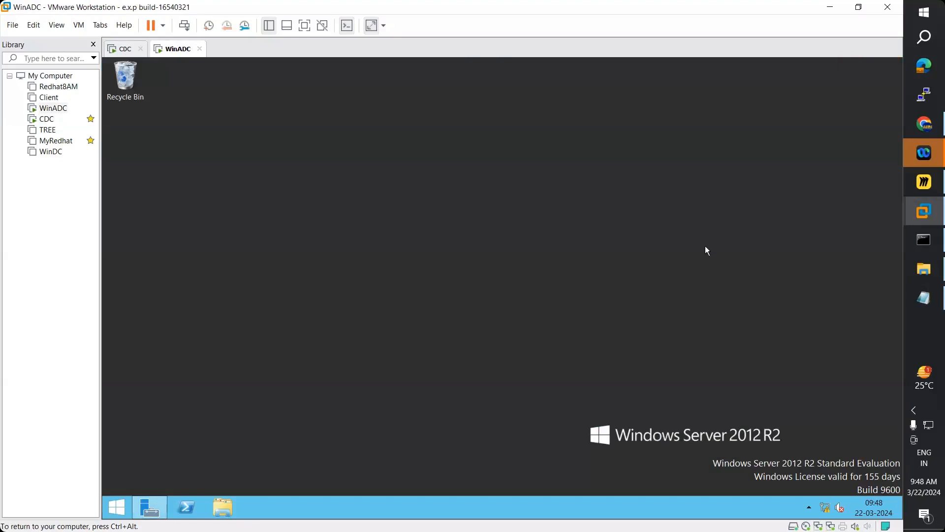
click(142, 505)
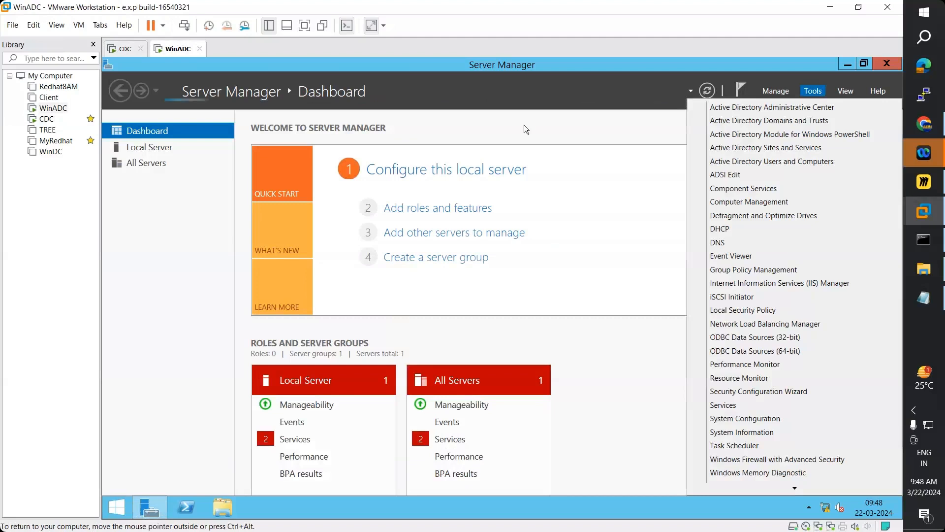
click(533, 64)
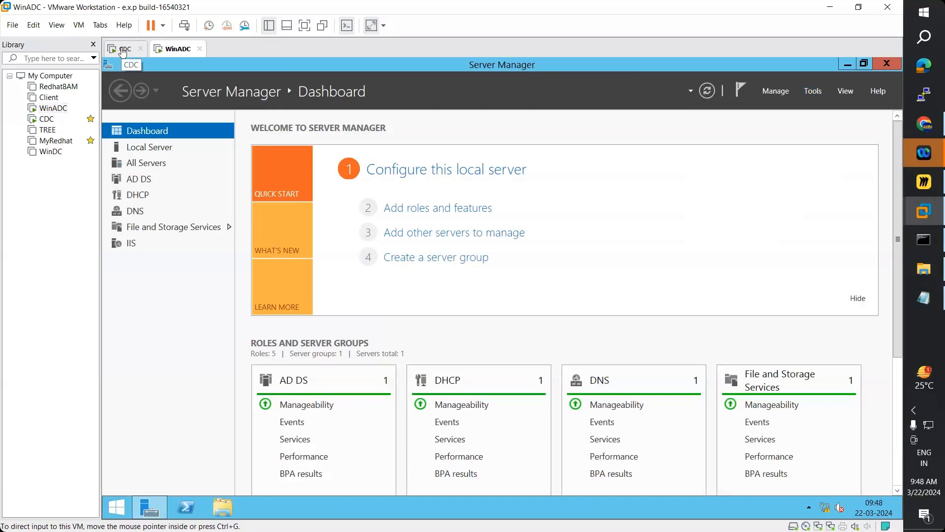
- Send Ctrl+Alt+Del to CDC and sign in with the administrator password
click(122, 51)
click(79, 25)
click(163, 81)
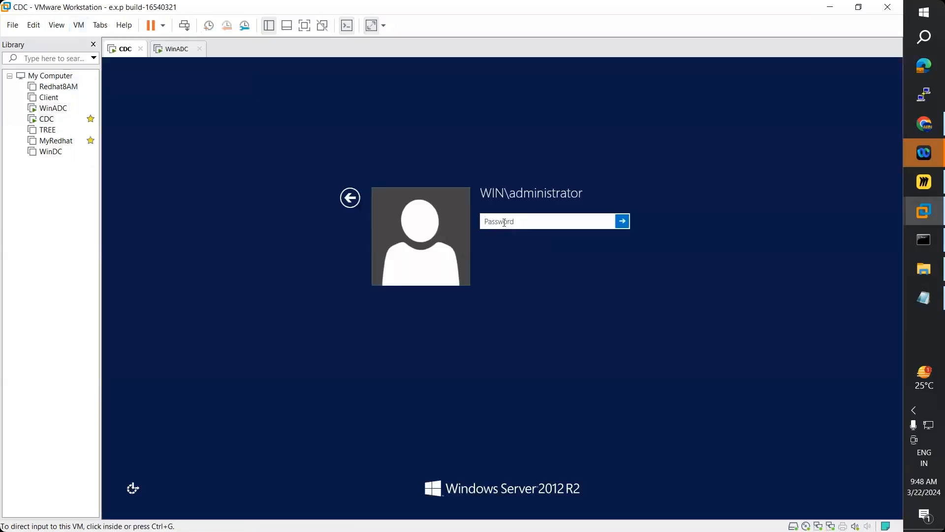
click(504, 222)
text(****)
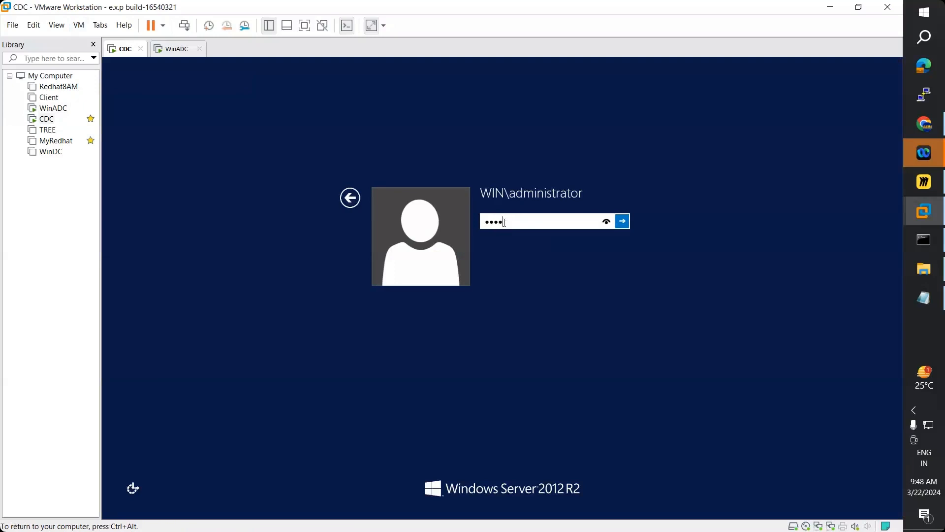
text(*****)
key(Return)
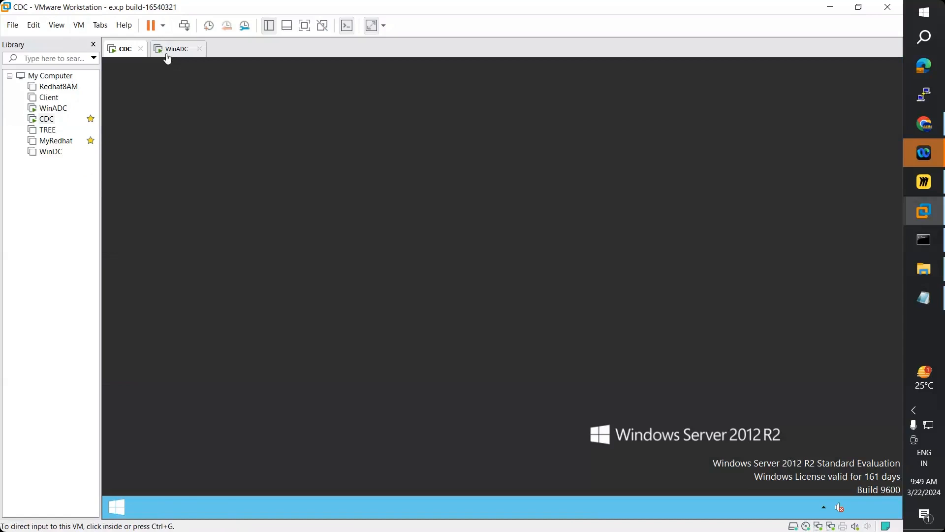
- Launch Network Load Balancing Manager from WinADC's Server Manager Tools menu
click(165, 52)
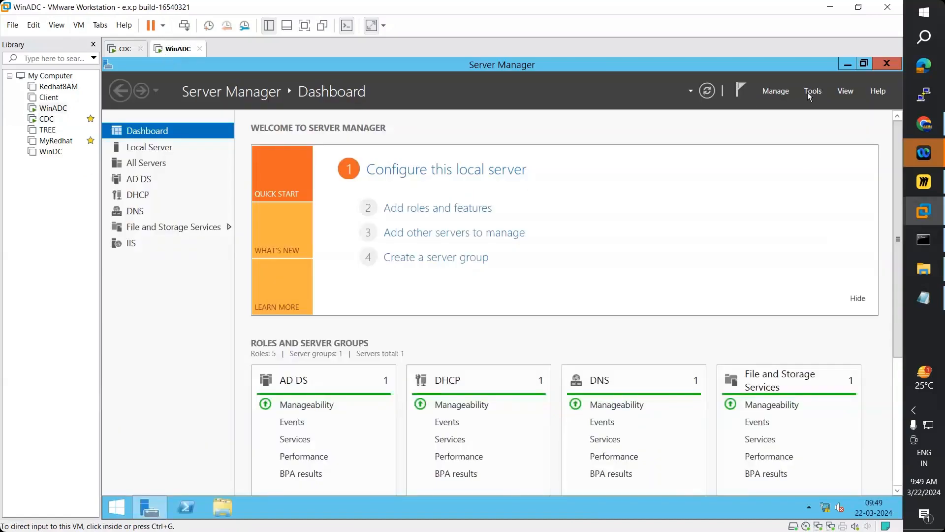
click(821, 93)
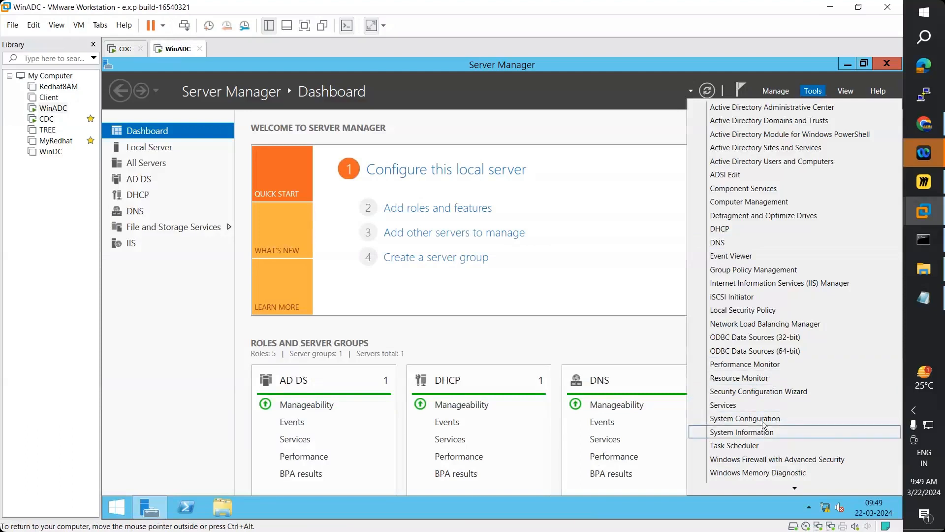
scroll(764, 425, down, 2)
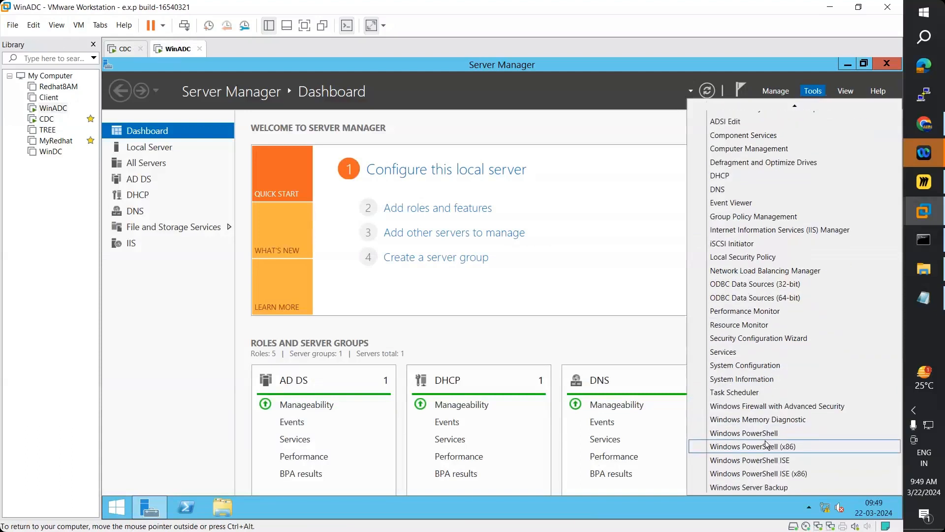
click(752, 273)
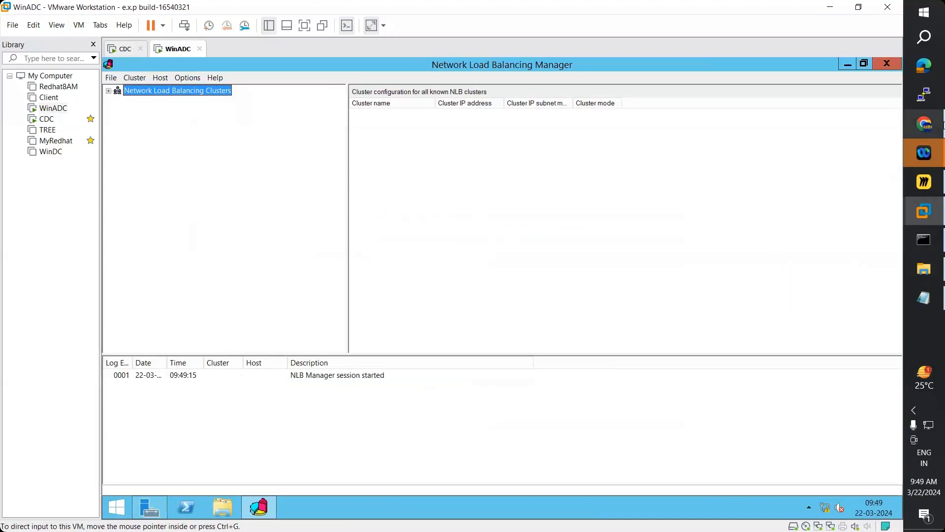
mouse_move(944, 126)
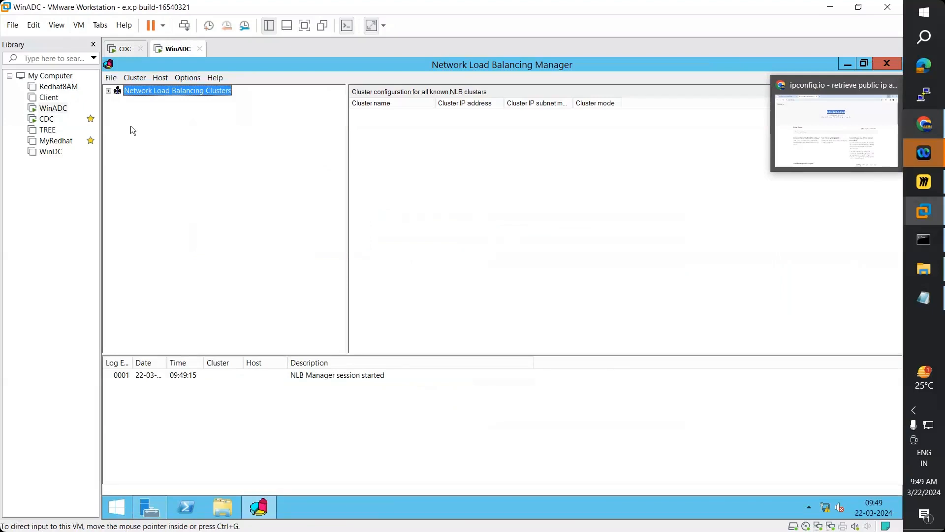
click(134, 77)
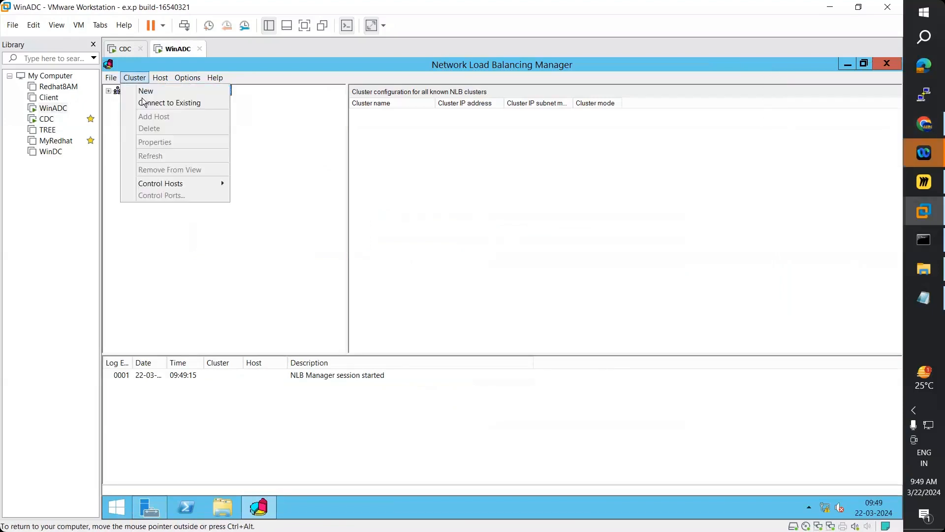
click(154, 103)
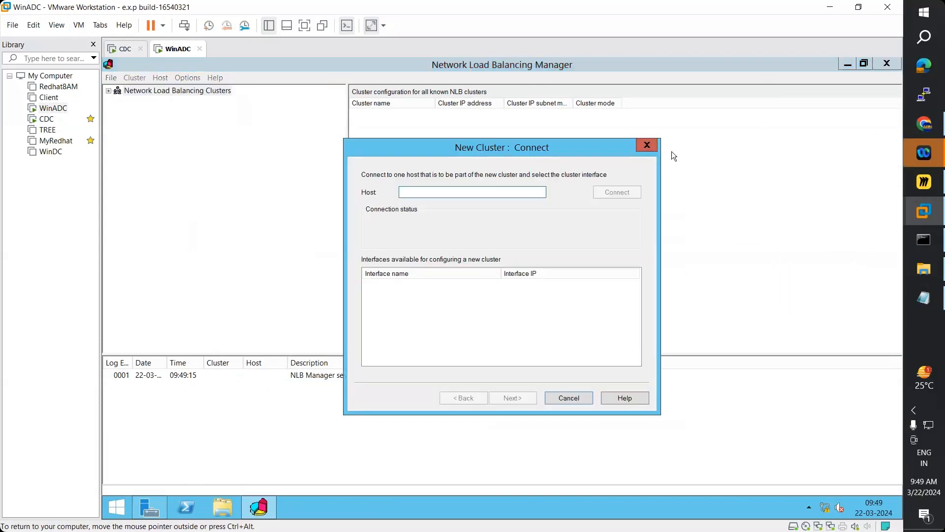
drag(648, 152, 672, 152)
click(671, 149)
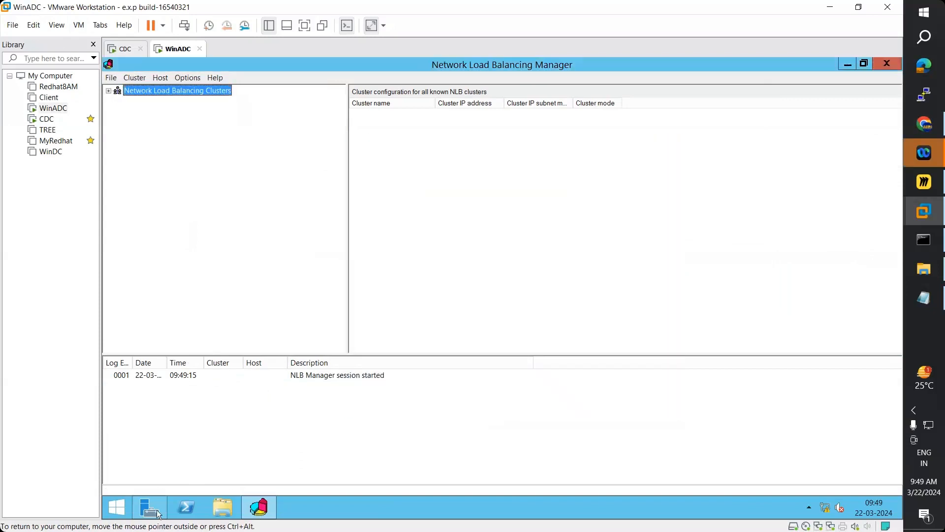
- Run ncpa.cpl from WinADC's Start search and select the Ethernet0 adapter
click(116, 512)
click(873, 97)
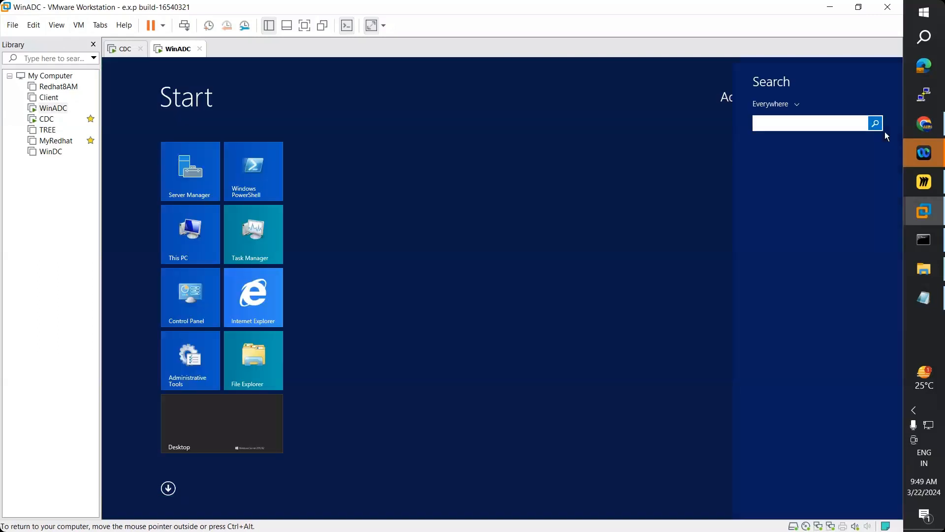
text(ncpa.cpl)
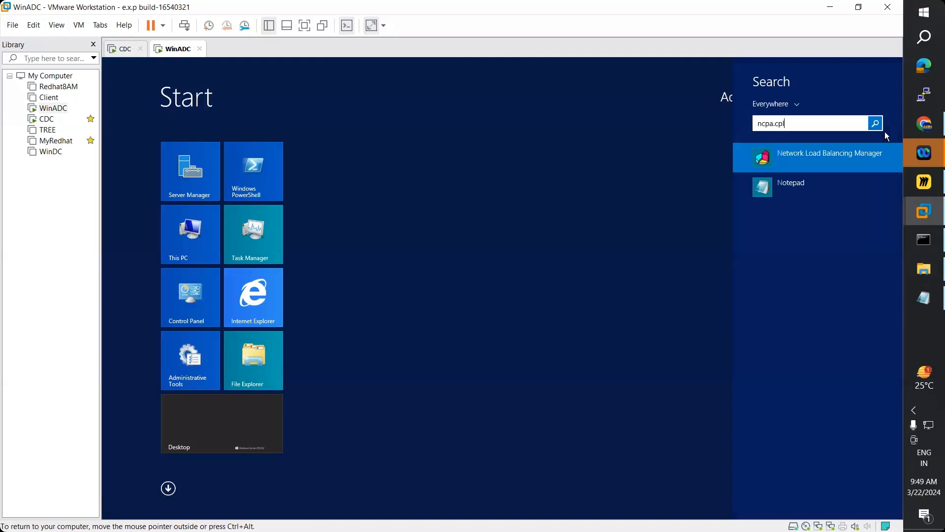
key(Return)
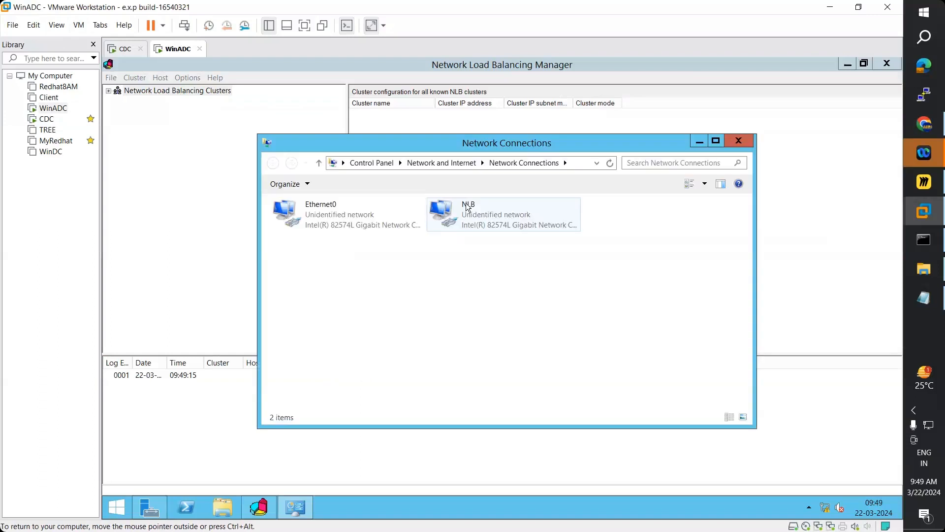
click(330, 222)
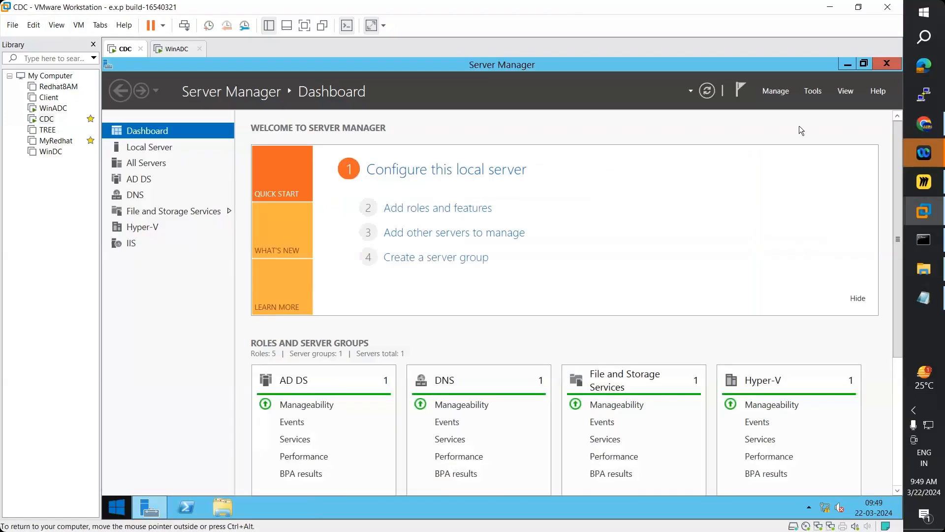
- Run ncpa.cpl from search on the CDC server
click(870, 98)
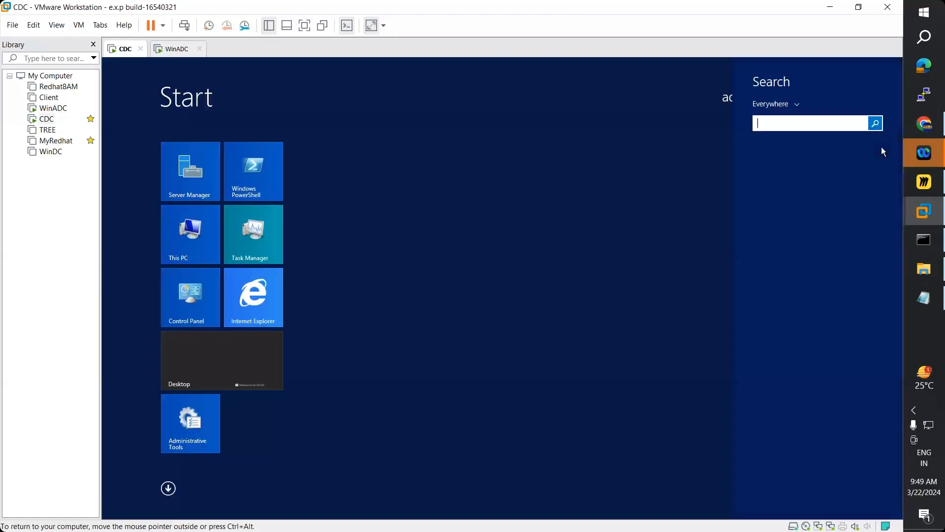
text(ncpa.cpl)
key(Return)
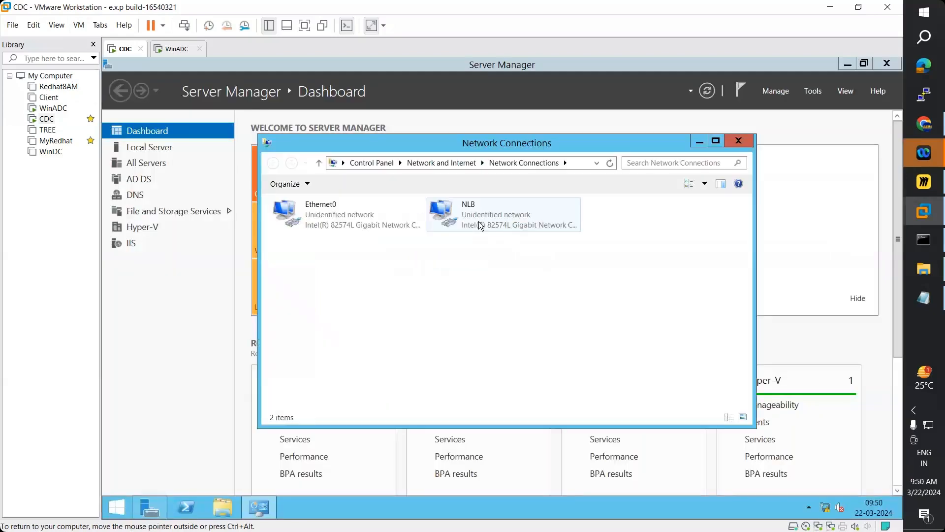
right_click(42, 119)
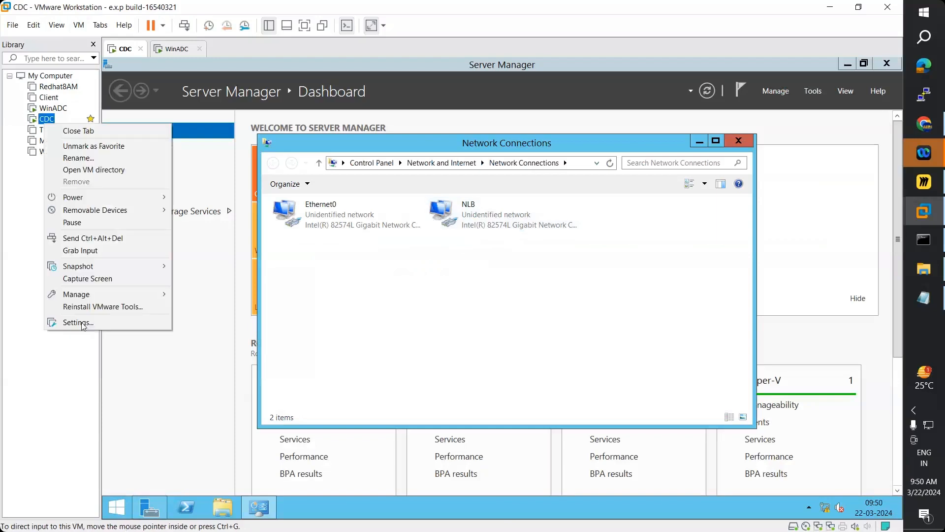
click(82, 324)
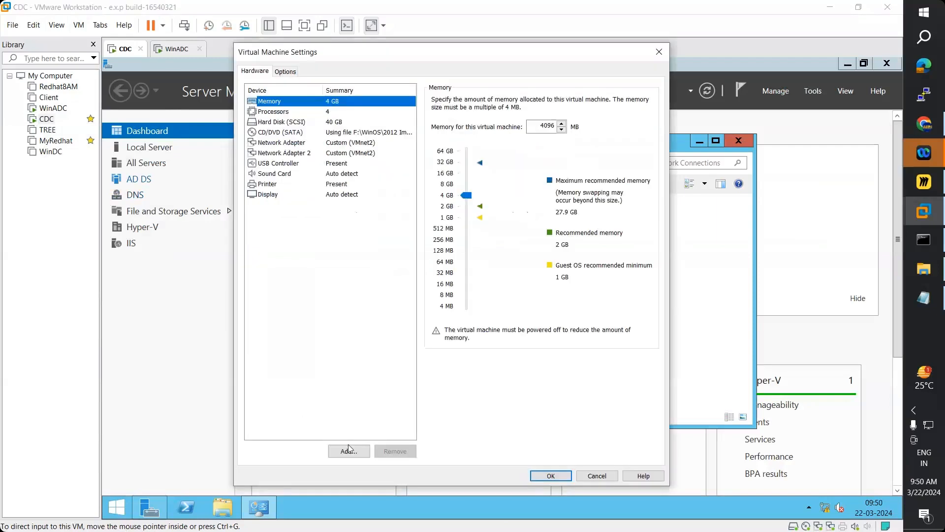
click(349, 450)
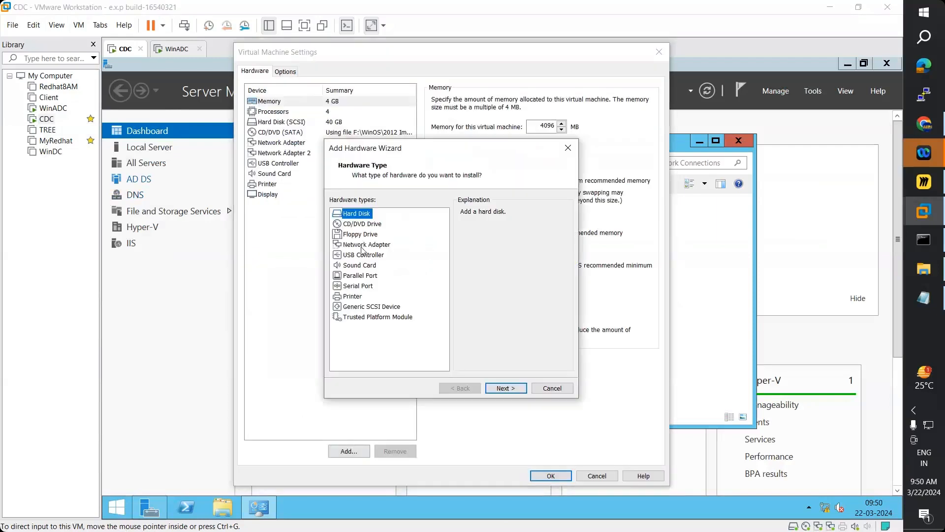
click(369, 246)
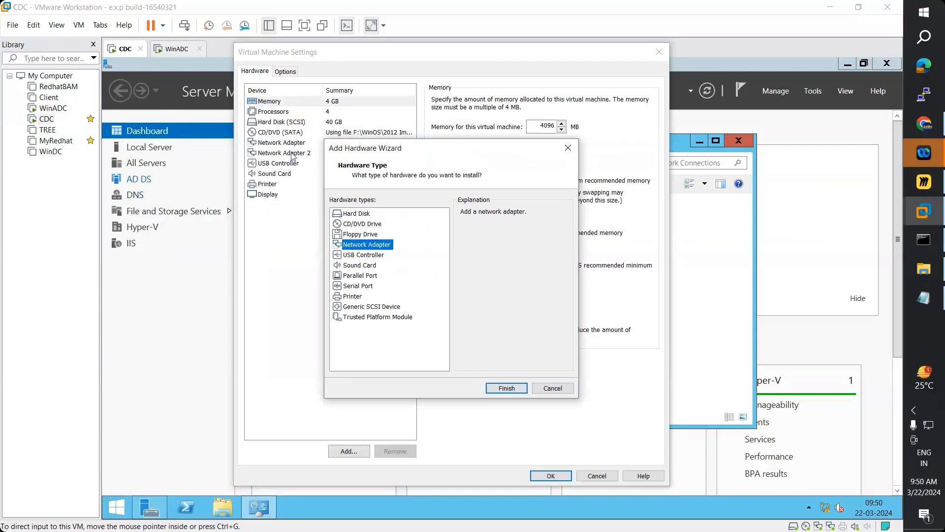
click(568, 149)
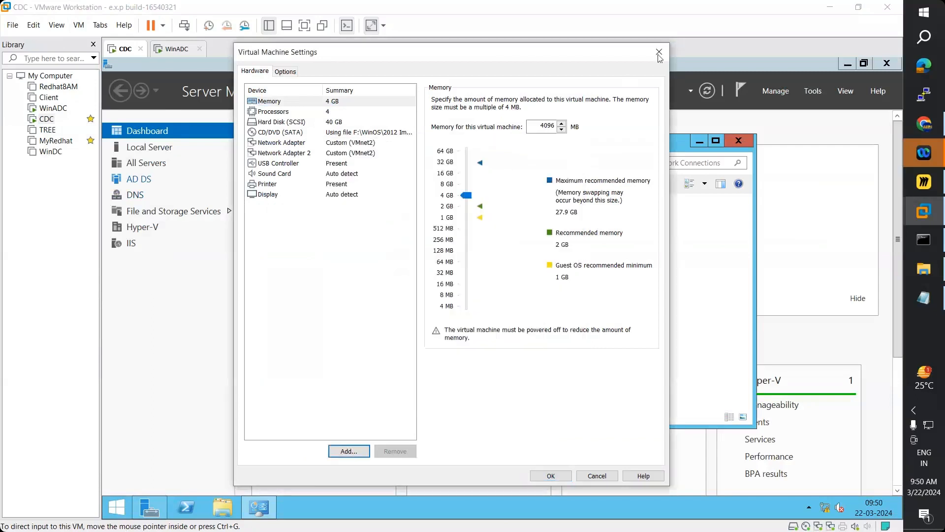
click(659, 52)
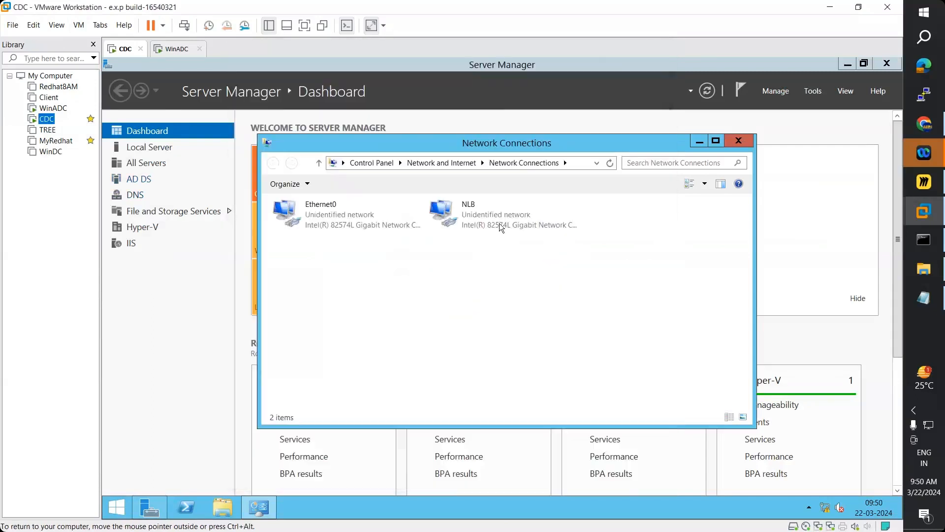
- Start renaming CDC's NLB adapter, then leave its name unchanged
click(477, 206)
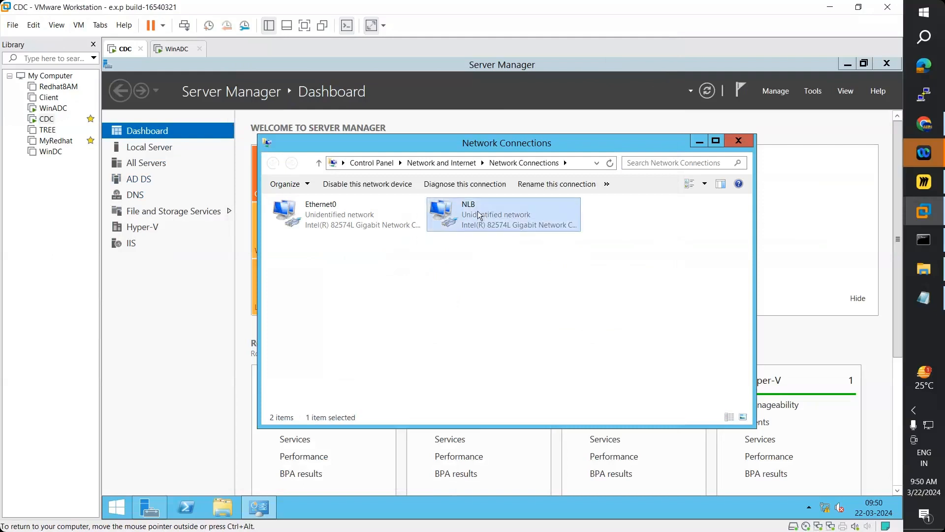
click(477, 210)
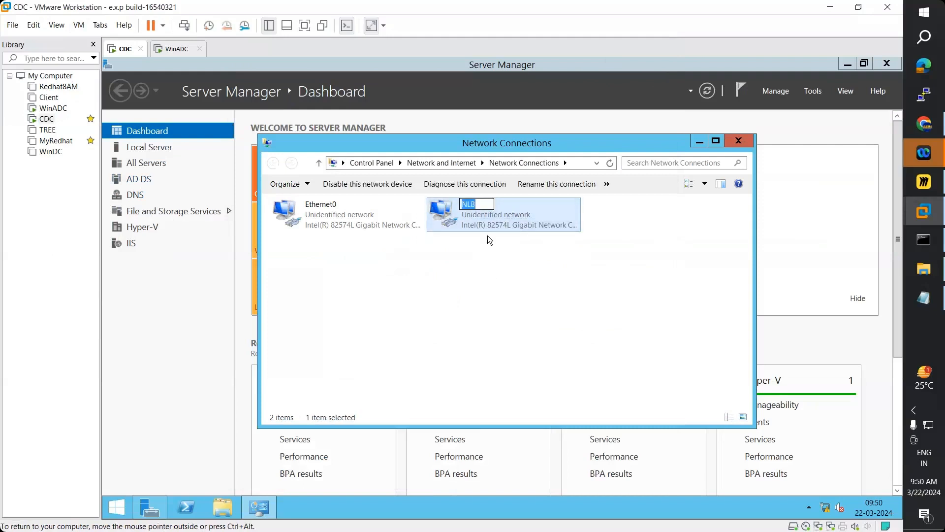
right_click(480, 249)
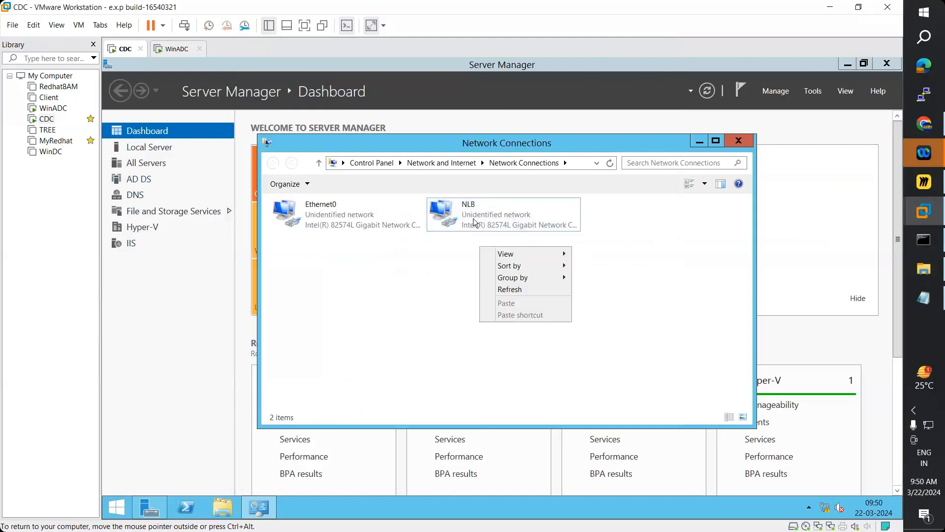
click(473, 219)
right_click(473, 219)
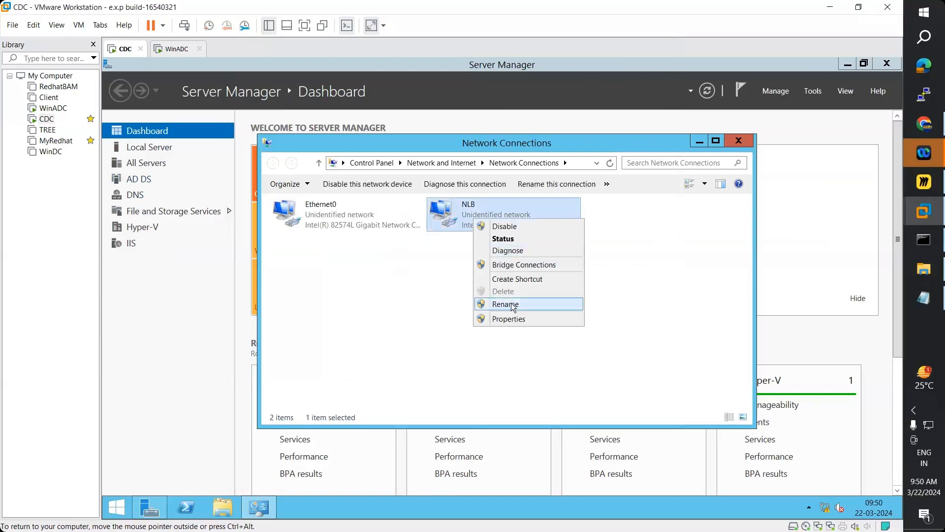
click(506, 304)
click(483, 306)
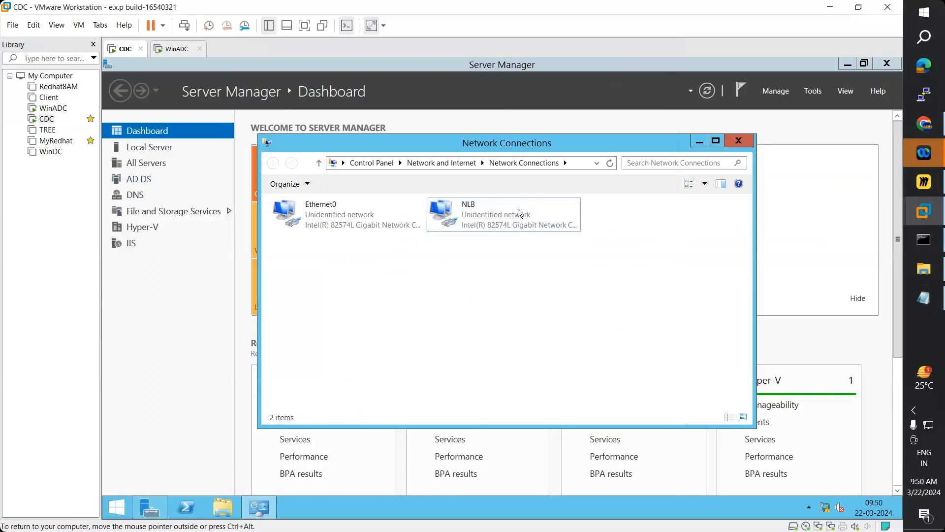
- View the NLB adapter's IPv4 address 192.168.223.139, close the dialogs, and switch to WinADC
double_click(491, 218)
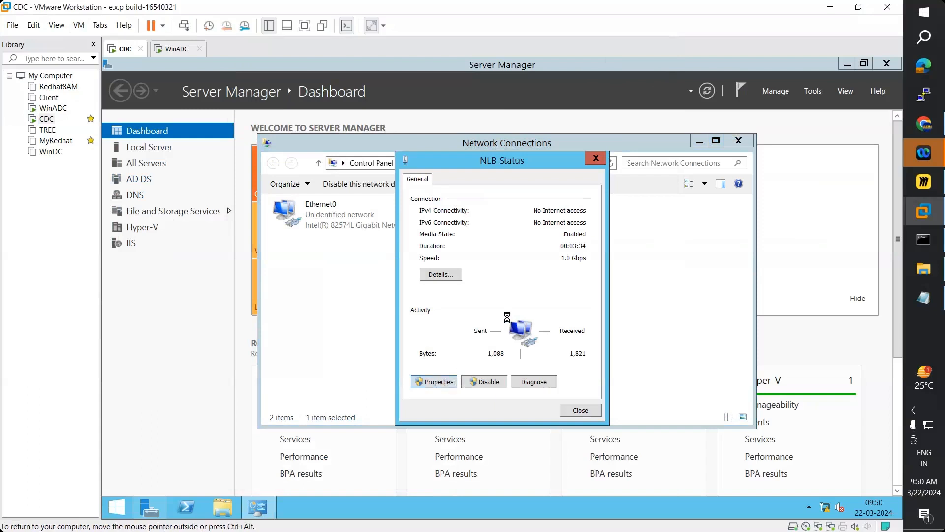
click(436, 382)
scroll(533, 330, down, 1)
double_click(532, 329)
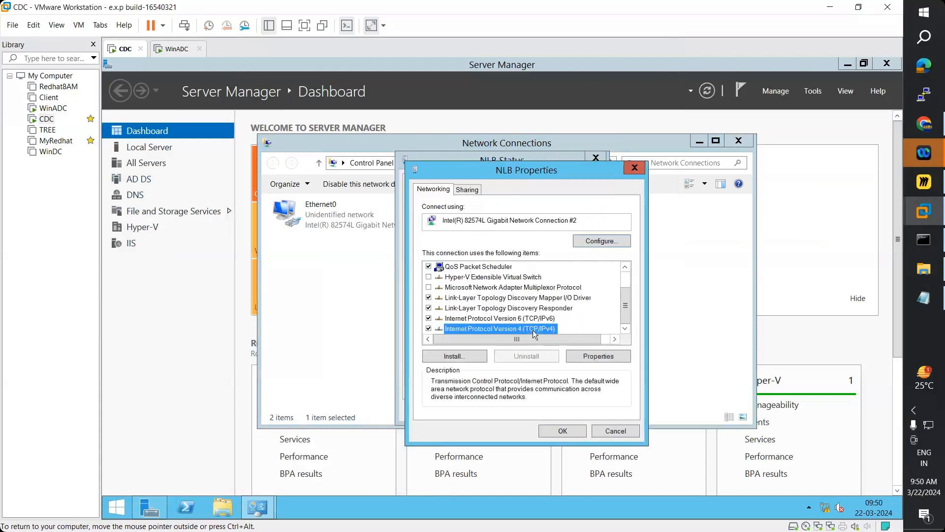
double_click(611, 315)
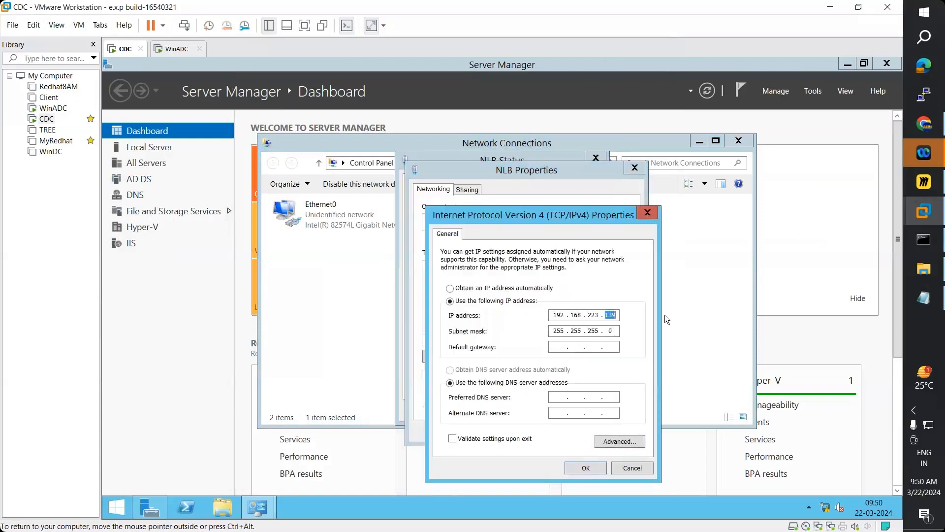
click(648, 213)
click(635, 167)
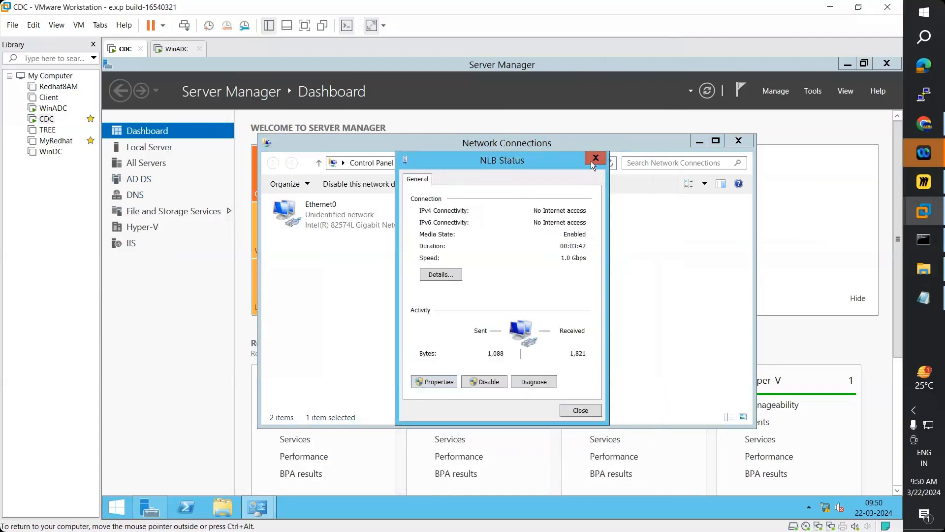
click(587, 157)
click(174, 48)
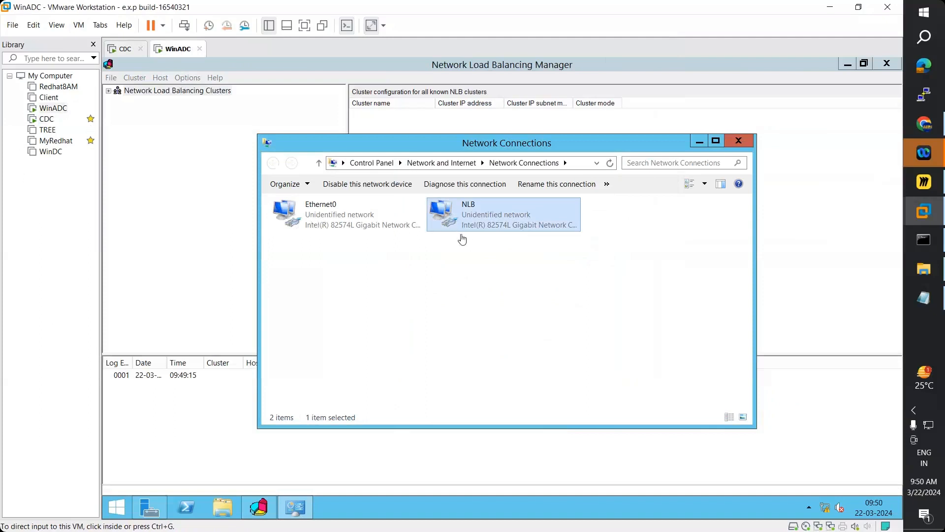
- Check WinADC's NLB IPv4 settings (192.168.223.130, mask 255.255.255.0), close everything, and switch to CDC
click(469, 222)
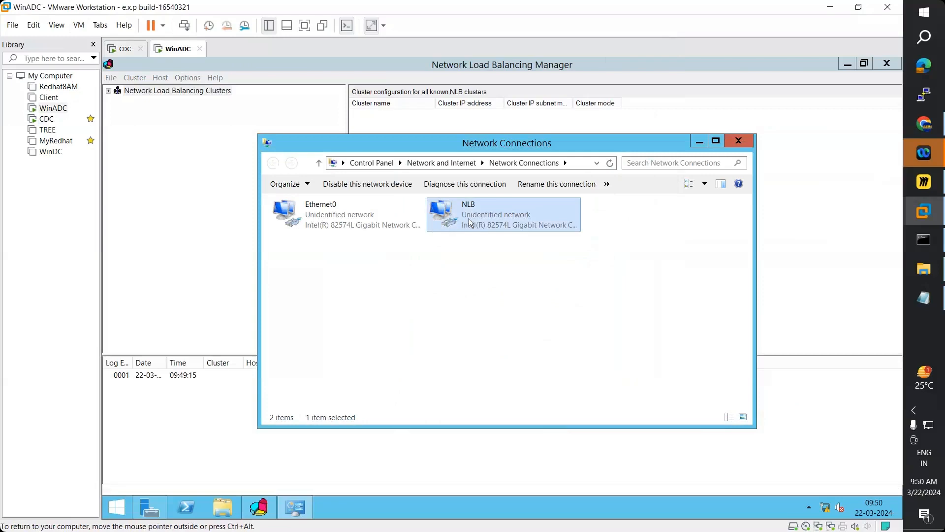
double_click(469, 218)
click(441, 382)
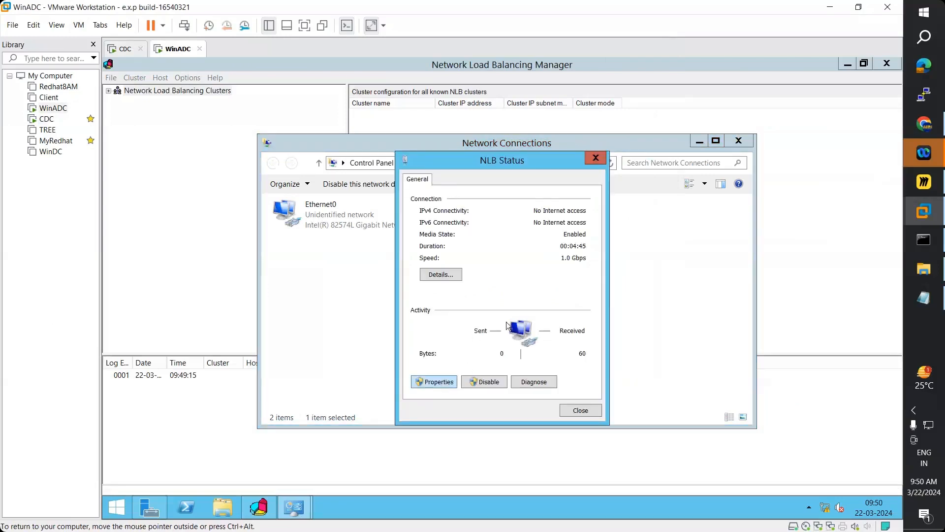
scroll(509, 316, down, 2)
double_click(510, 332)
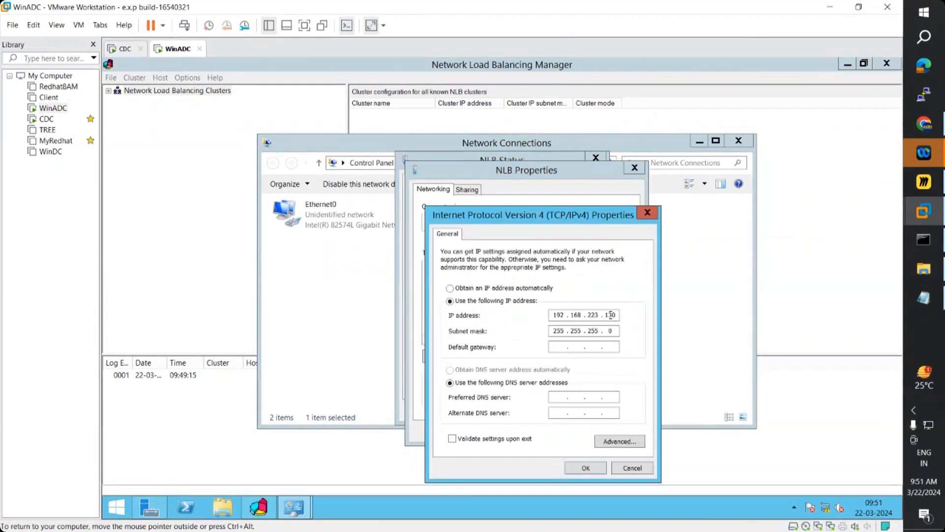
drag(606, 315, 653, 321)
click(648, 212)
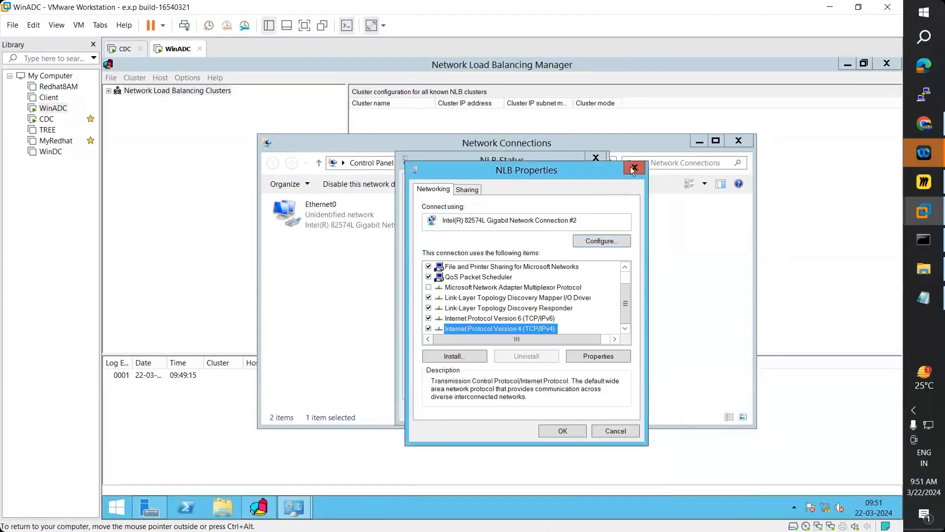
click(633, 169)
click(596, 158)
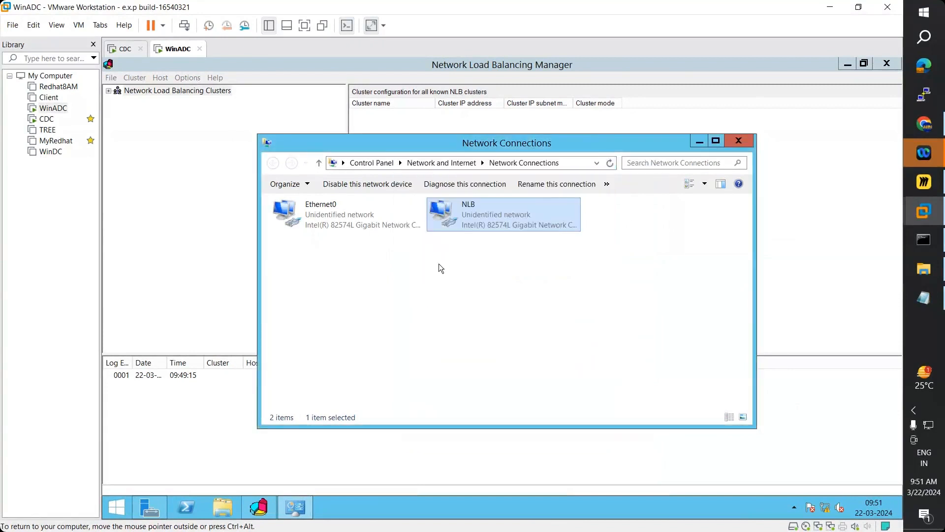
click(123, 49)
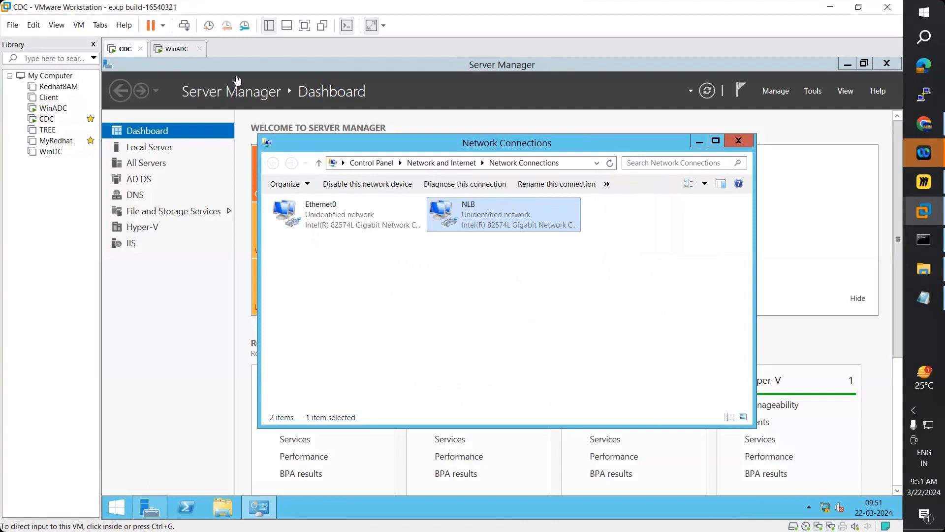
- On WinADC, start a new NLB cluster and enter win-memsrv as the host
click(176, 49)
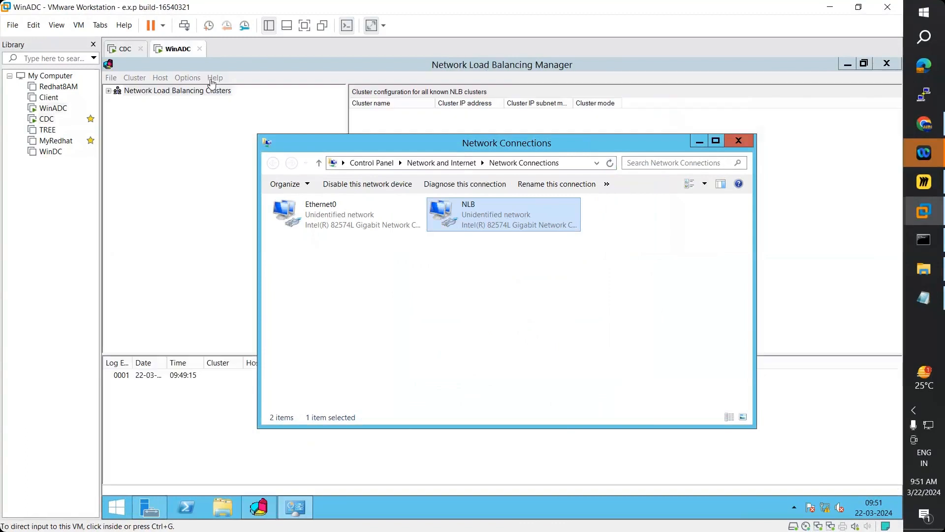
click(700, 141)
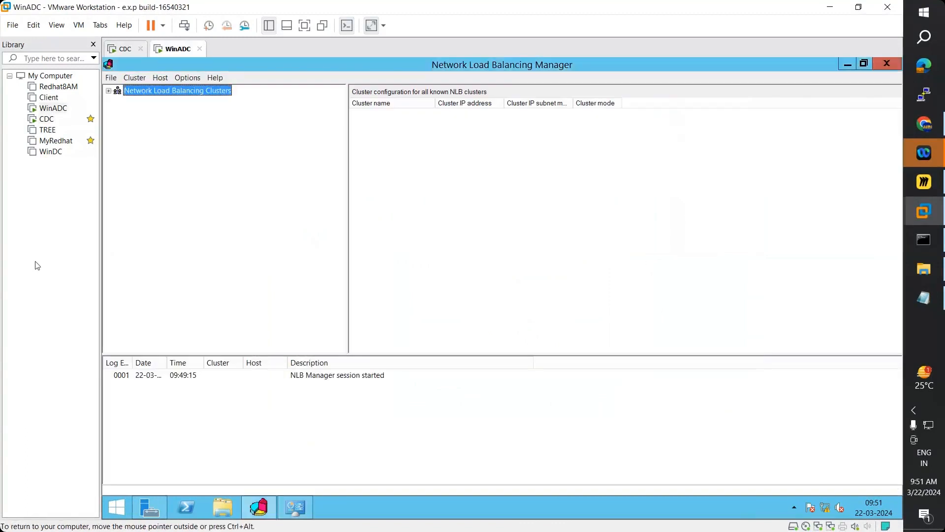
click(134, 77)
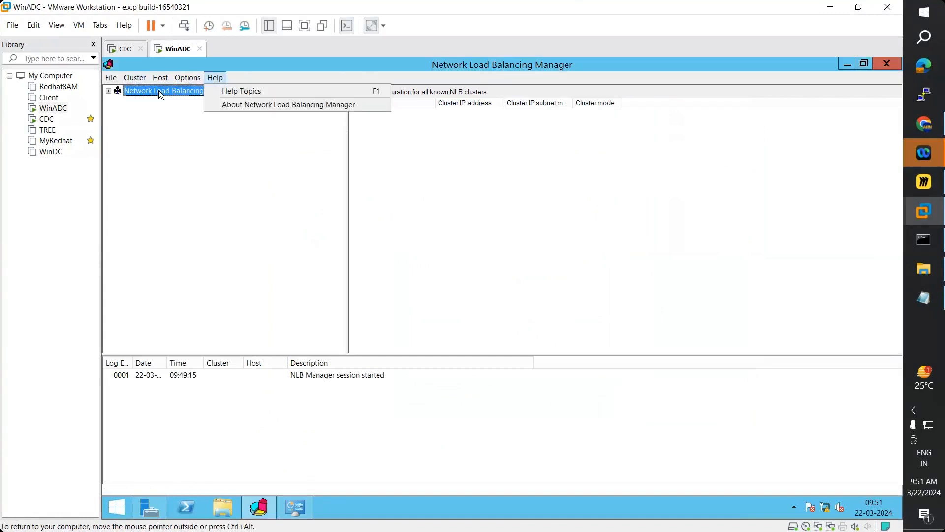
click(143, 93)
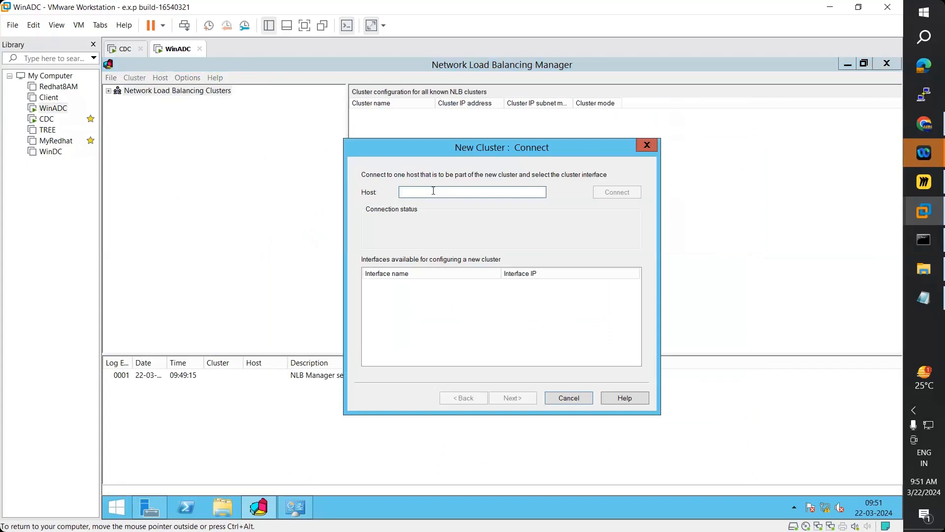
text(win)
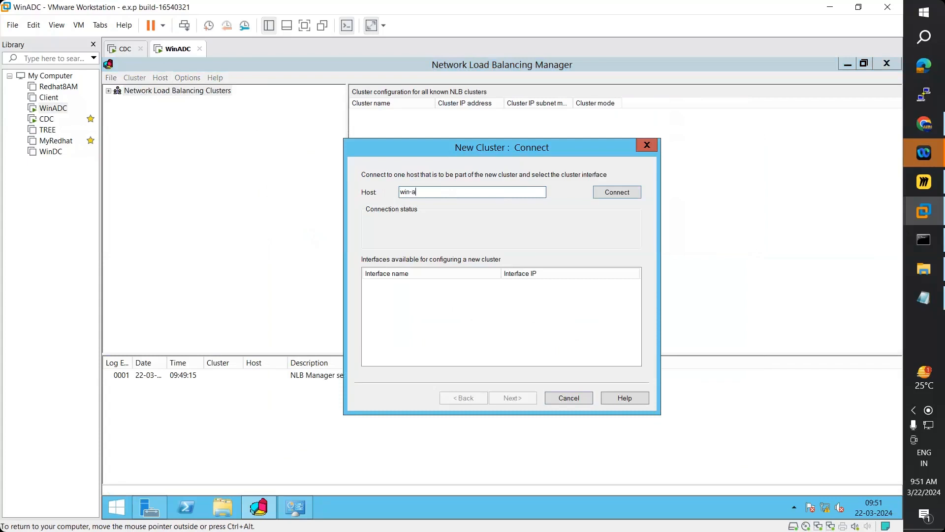
text(-memsrv)
- Verify the server name in Server Manager's local server view, then connect to win-memsrv
click(150, 507)
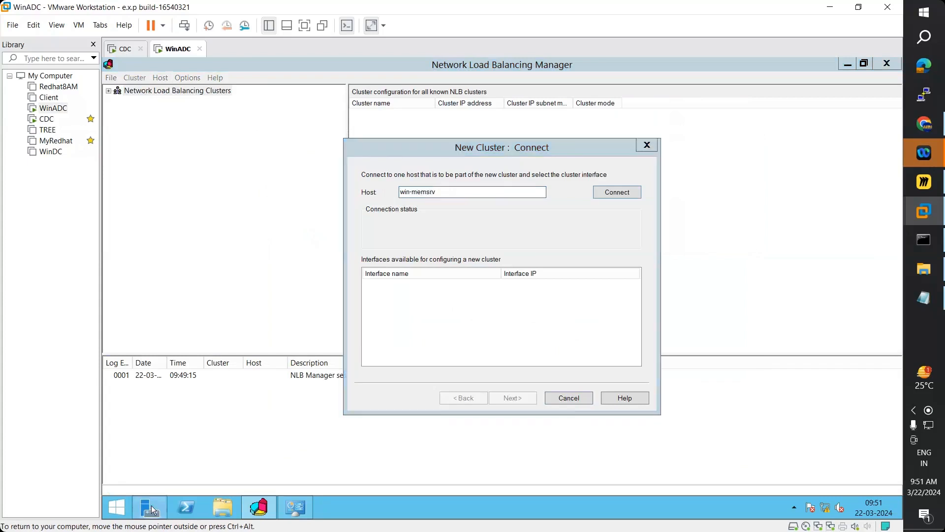
click(150, 148)
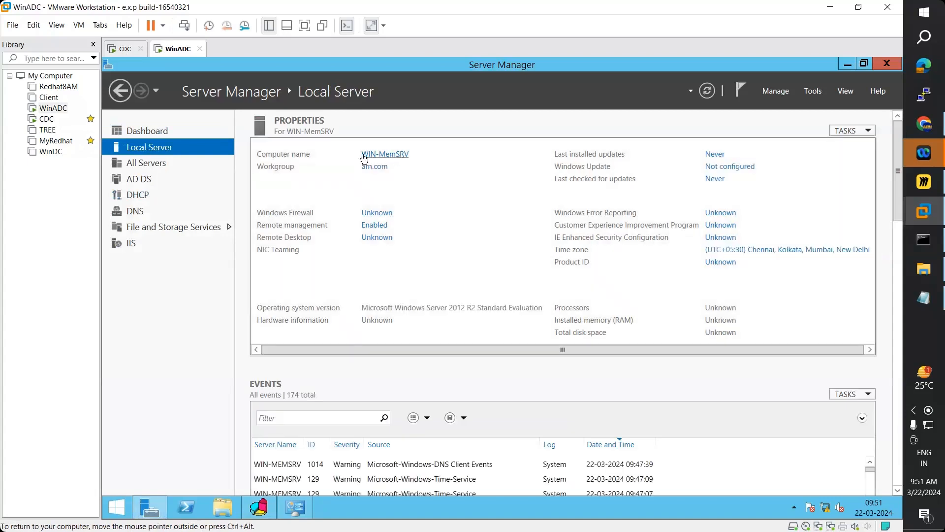
click(265, 510)
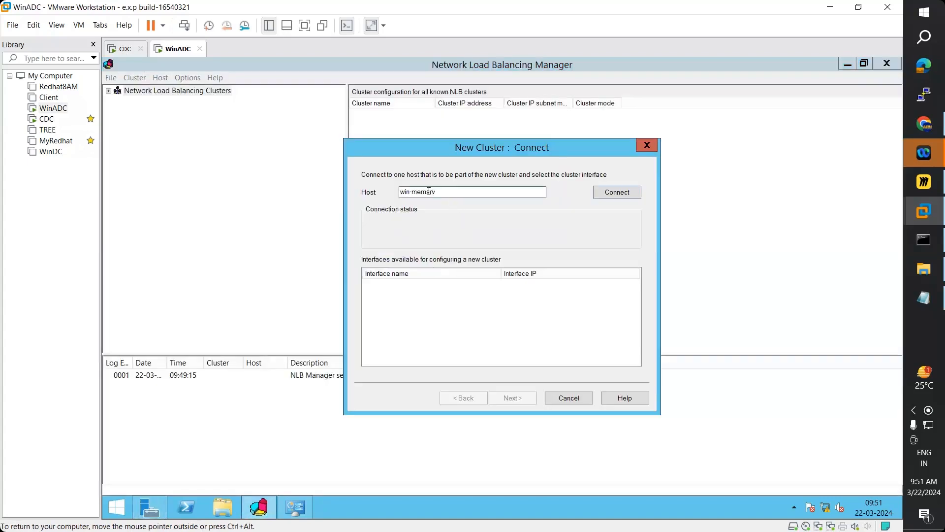
double_click(434, 192)
click(434, 192)
click(607, 196)
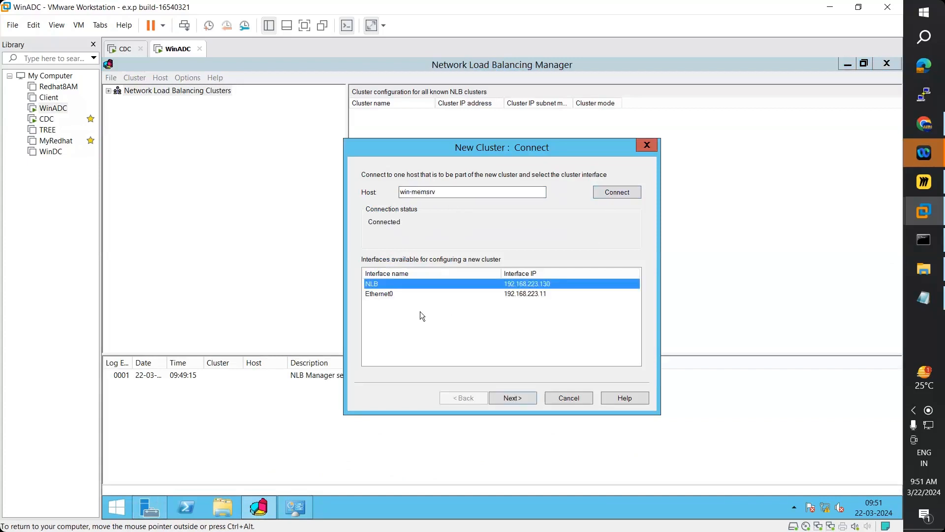
- Keep the NLB interface (192.168.223.130) selected and advance to Host Parameters with priority 1
click(388, 295)
click(381, 286)
click(512, 399)
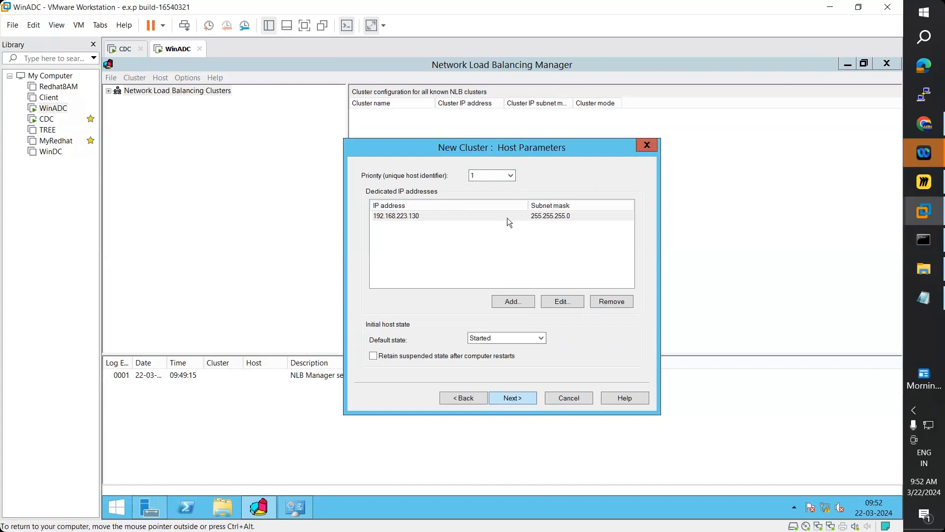
- Accept the default host parameters and bring up the Add IP Address form for the cluster
click(515, 403)
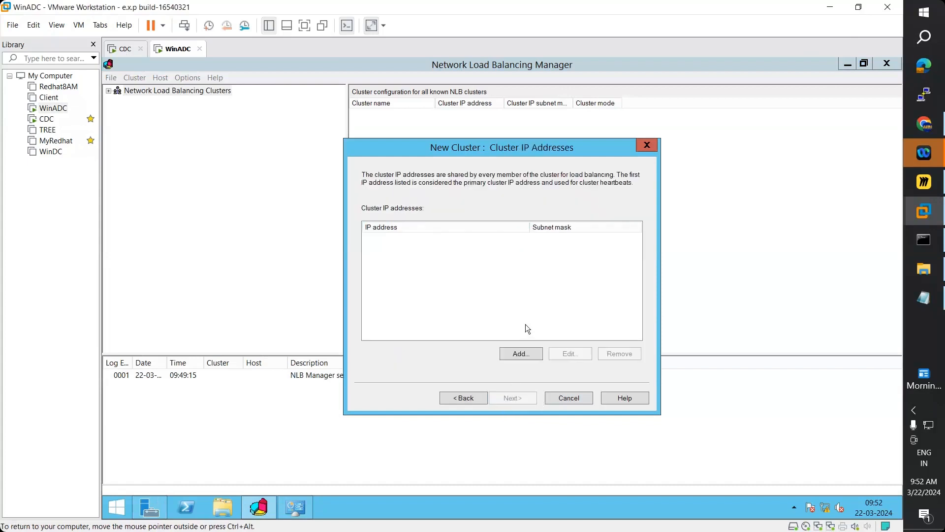
click(528, 356)
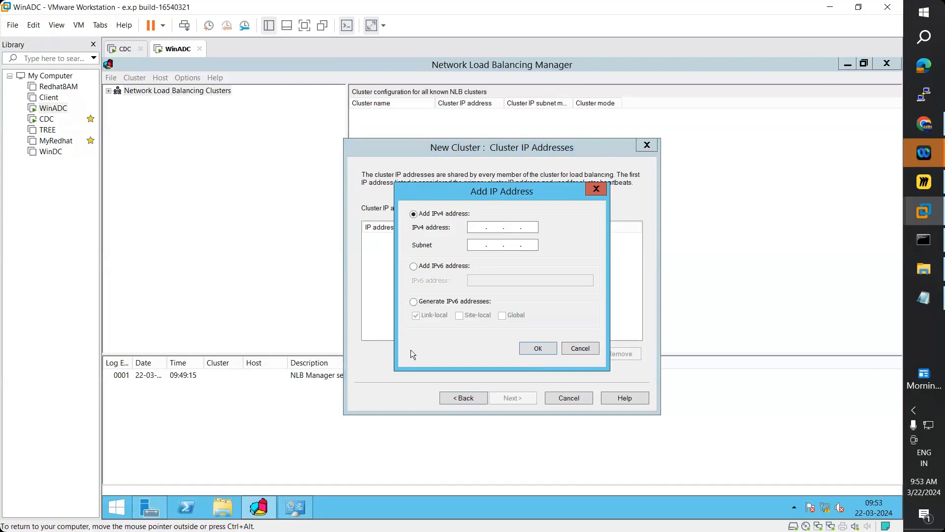
- Add a 192.168.223.200 text label inside the Miro diagram's NLB box, then minimize Miro
click(930, 183)
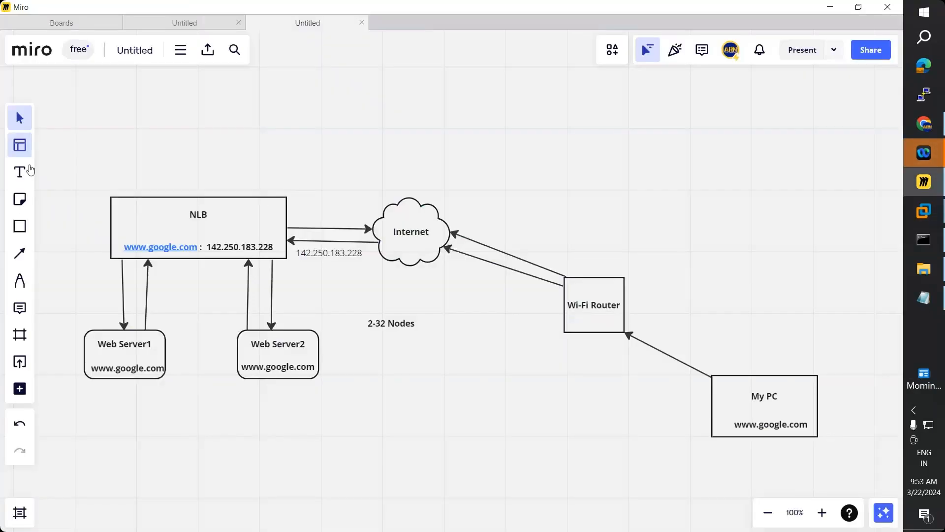
click(20, 172)
click(167, 229)
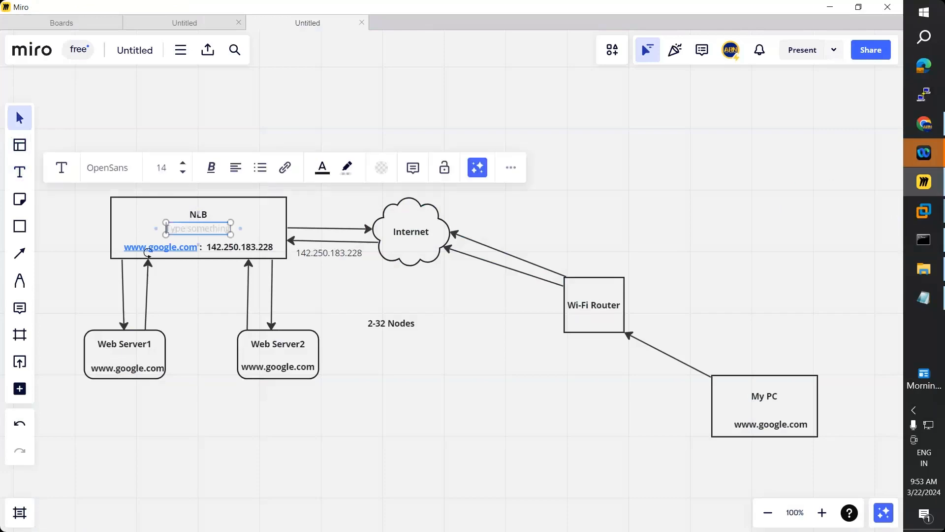
text(200)
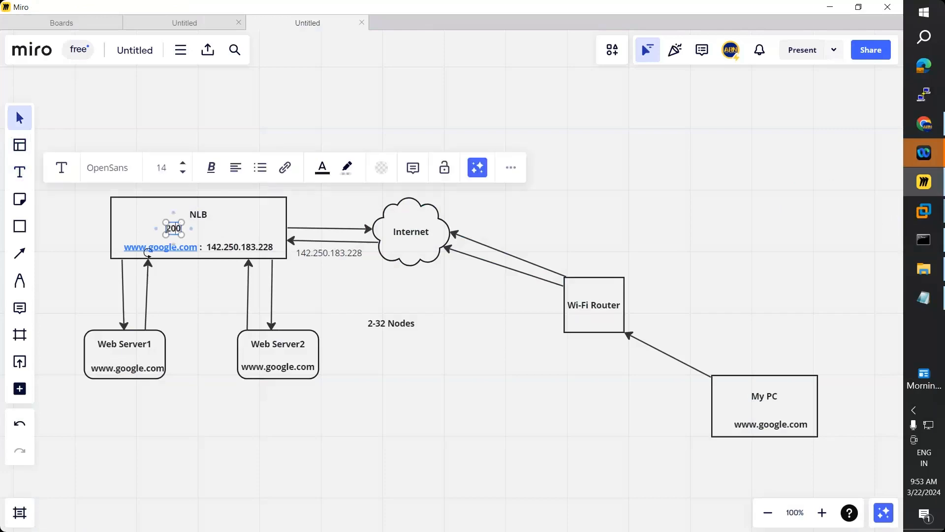
text(192.168)
text(.223)
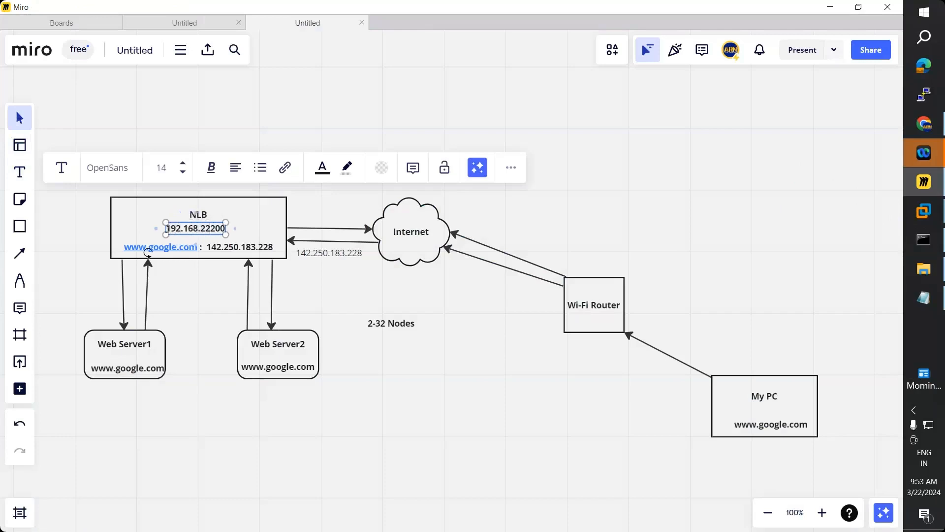
text(.)
click(831, 6)
- Add cluster IP 192.168.223.200 with the default 255.255.255.0 mask and advance to Cluster Parameters
text(192 . )
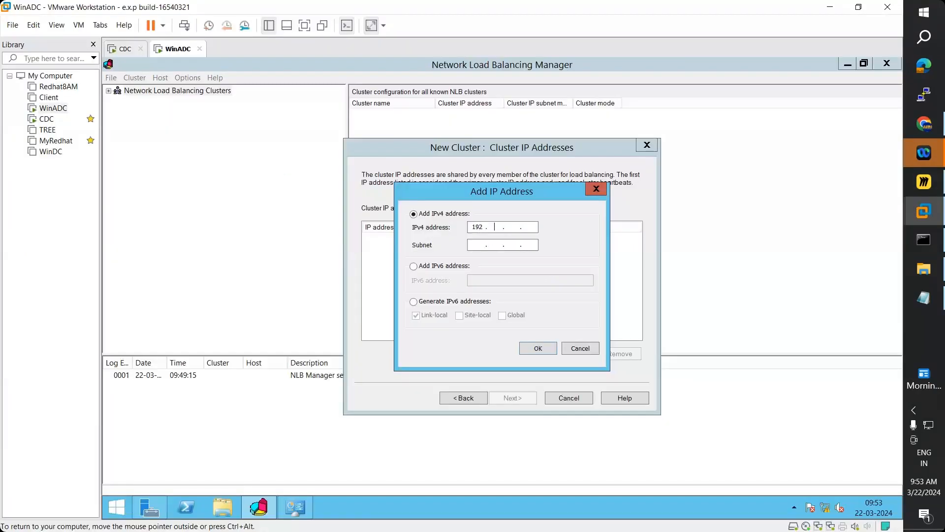
text(168 . 223 . 200)
key(Tab)
click(538, 348)
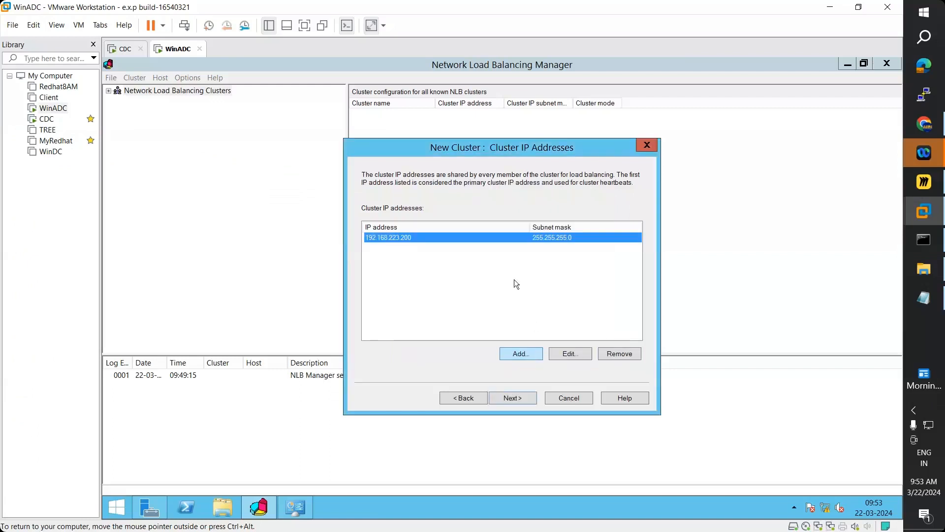
click(515, 403)
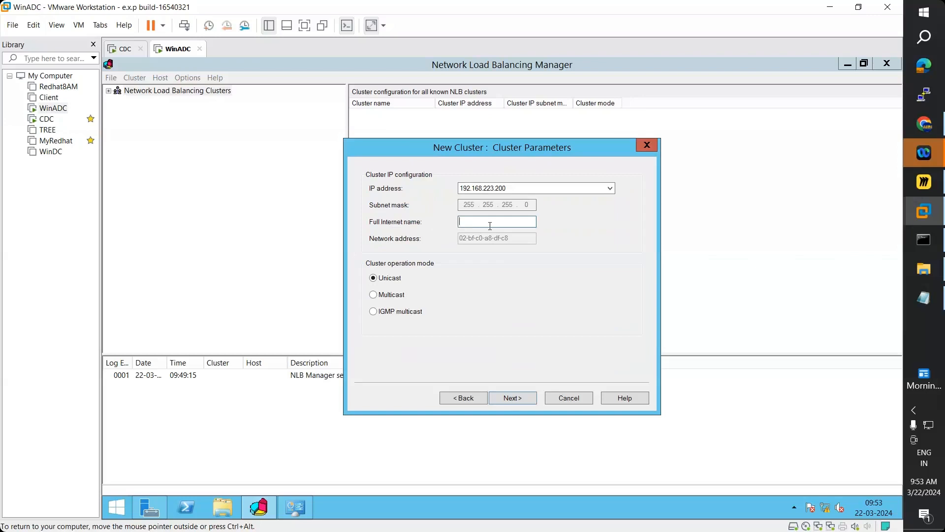
- Name the cluster arn.com, switch it to Multicast mode, and advance to Port Rules
text(rn.com)
click(375, 295)
click(522, 399)
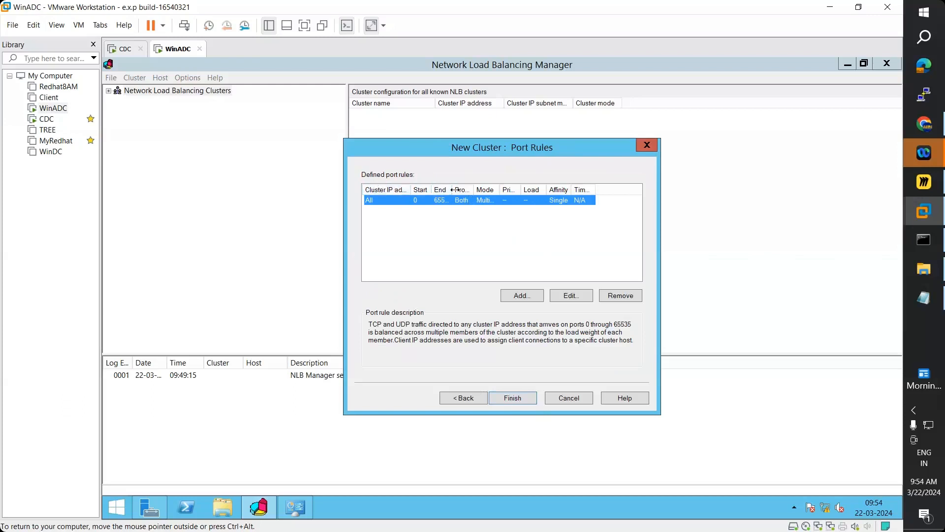
- Replace the default 0–65535 rule with a TCP-only rule for ports 80 to 80, then reconfirm it
click(617, 296)
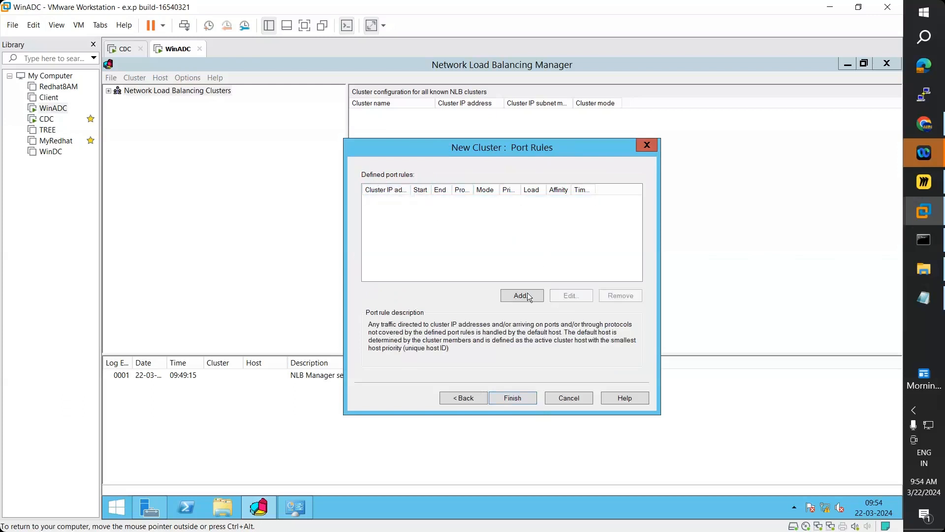
click(528, 294)
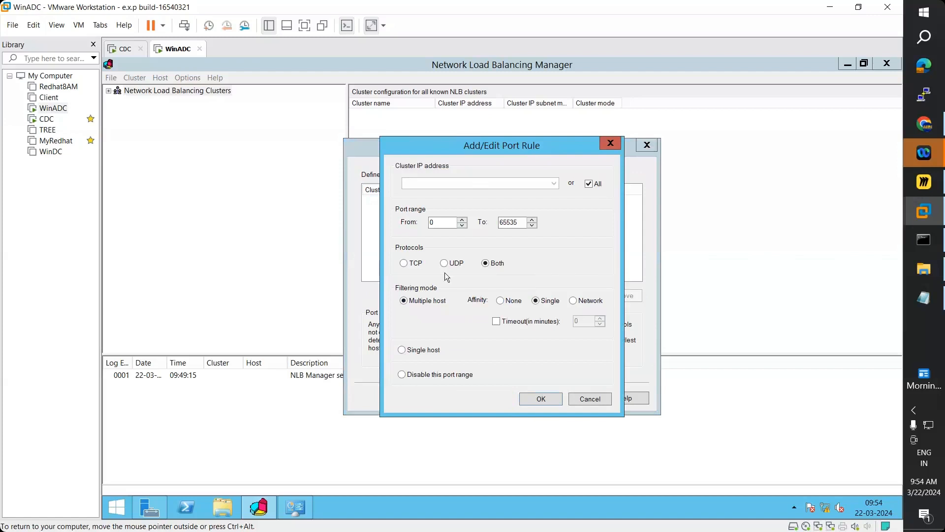
click(404, 265)
drag(435, 222, 429, 222)
text(80)
click(523, 224)
drag(523, 224, 473, 229)
text(80)
click(419, 304)
click(541, 398)
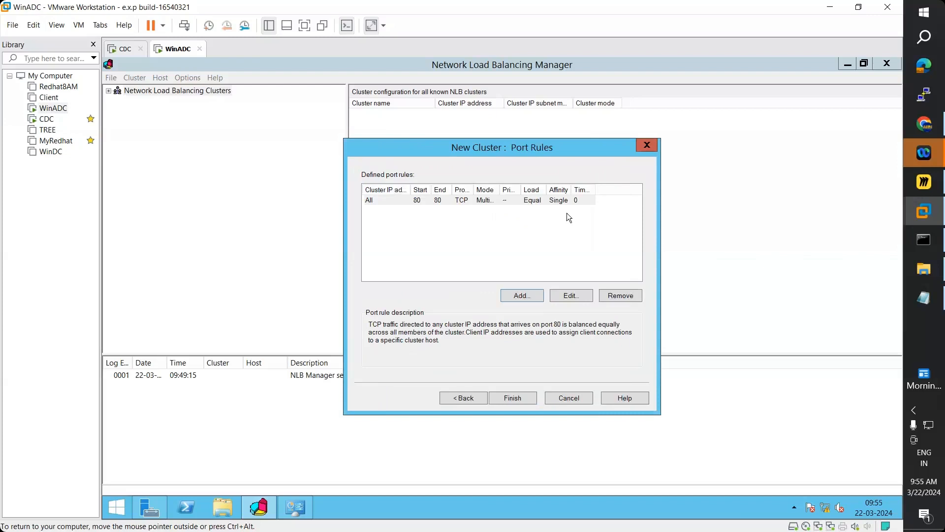
click(570, 297)
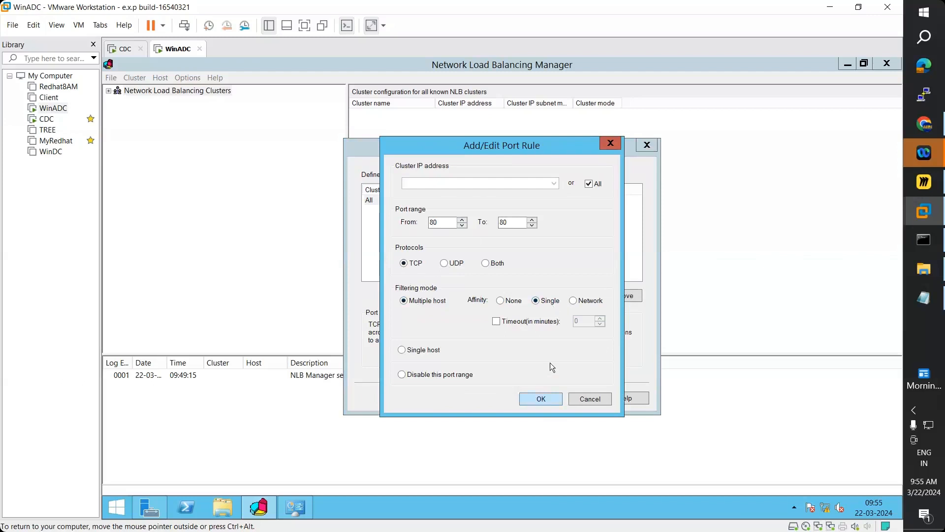
click(541, 399)
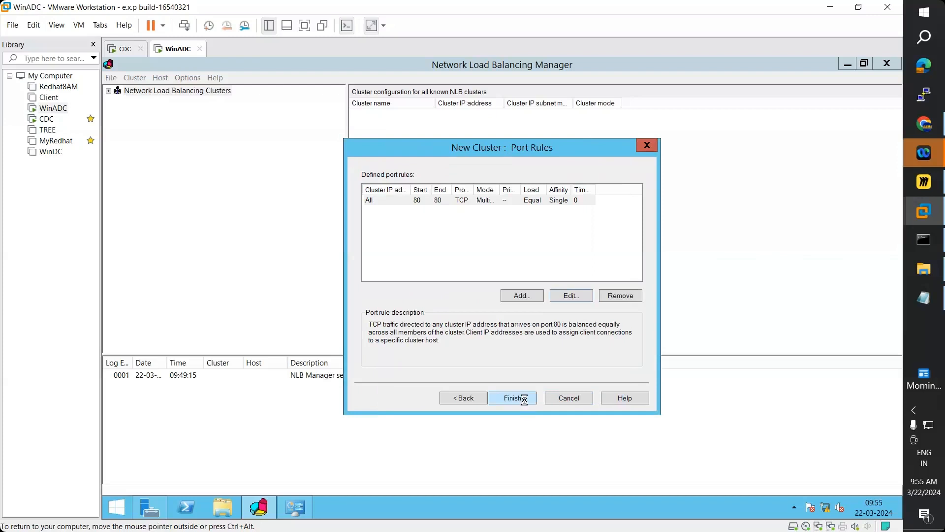
- Finish creating the arn.com cluster, then view Local Server properties on the CDC server
click(525, 400)
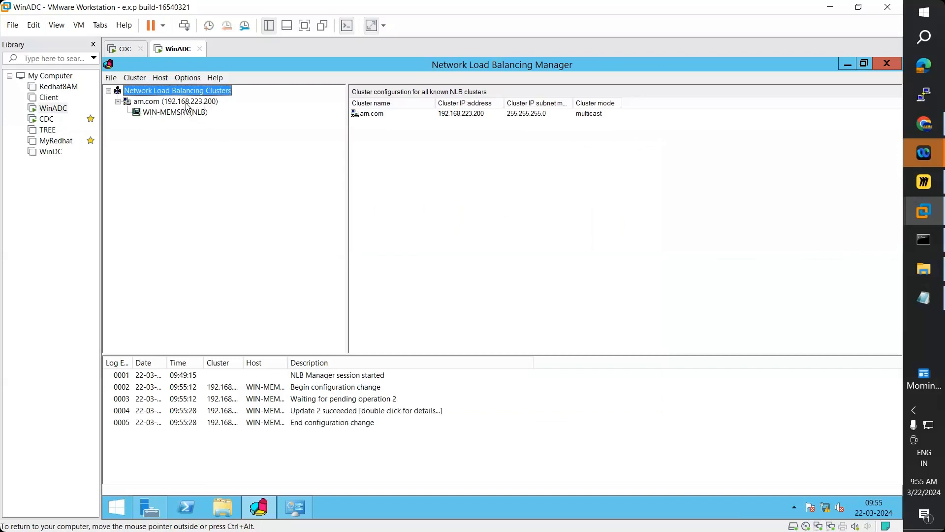
click(123, 49)
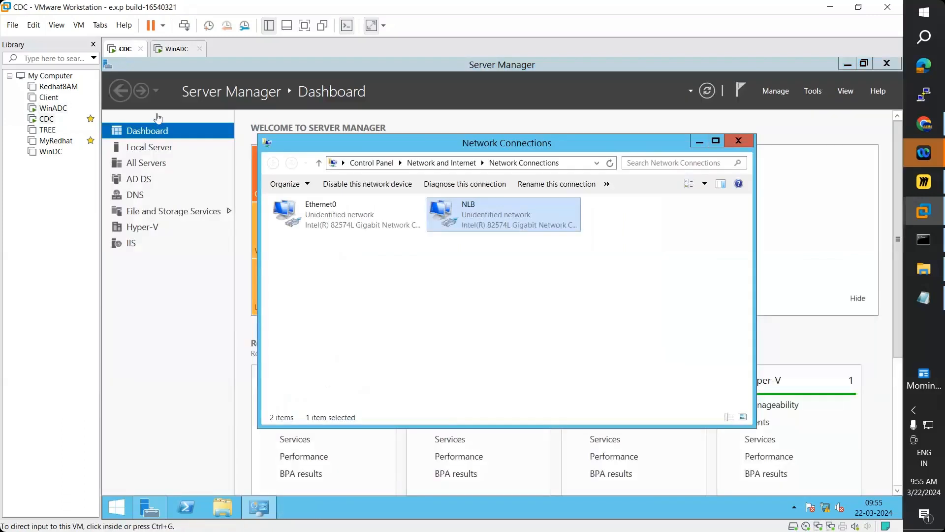
click(699, 141)
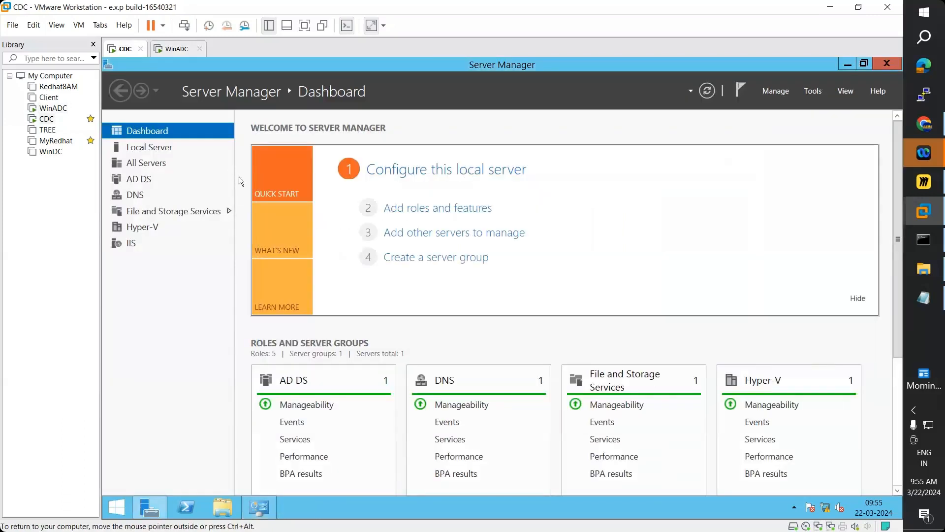
click(155, 156)
click(155, 148)
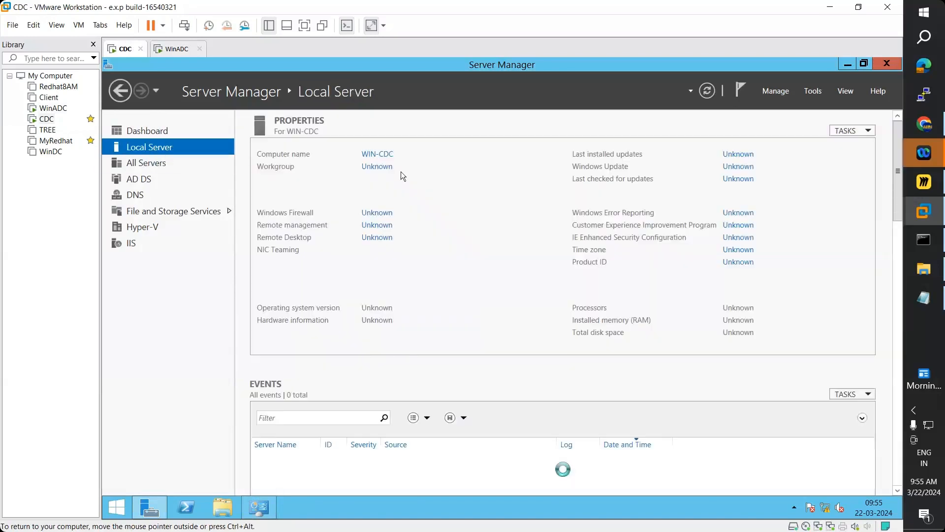
click(174, 48)
- Start adding a host to the arn.com cluster and enter win-cdc as its name
right_click(167, 102)
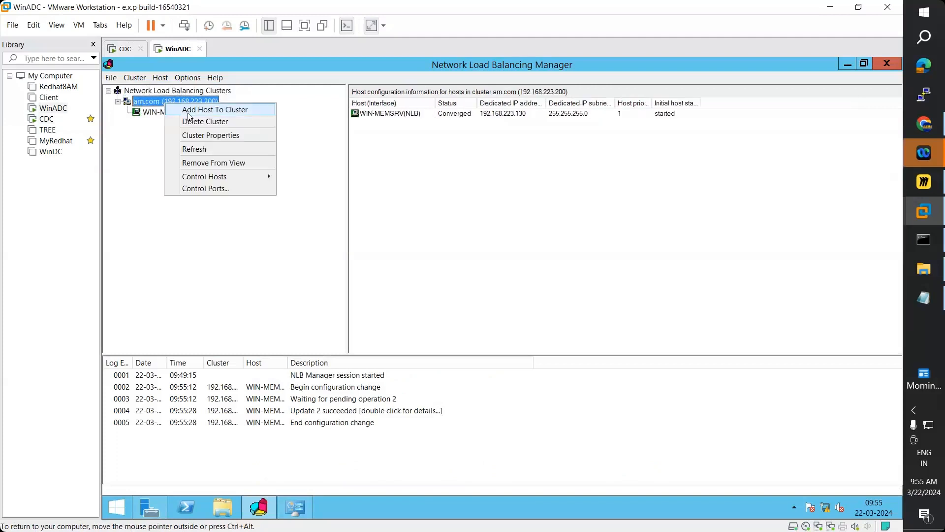
click(190, 113)
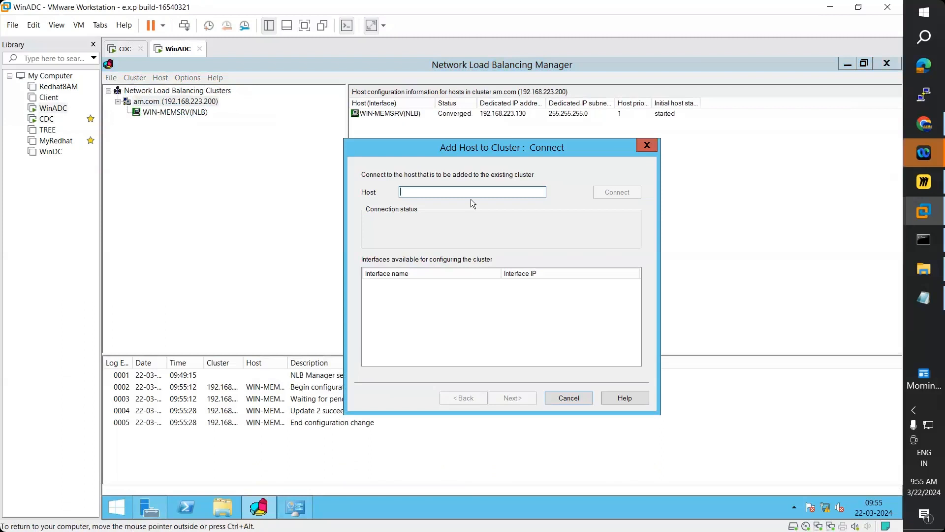
text(w)
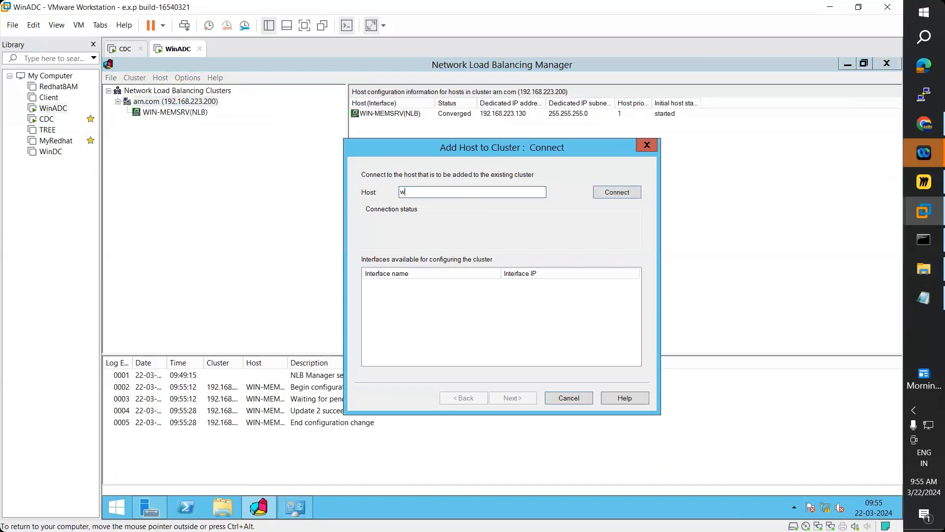
text(in-cdc)
- Connect to win-cdc to list its interfaces; the connection stays stuck at Connecting
click(626, 194)
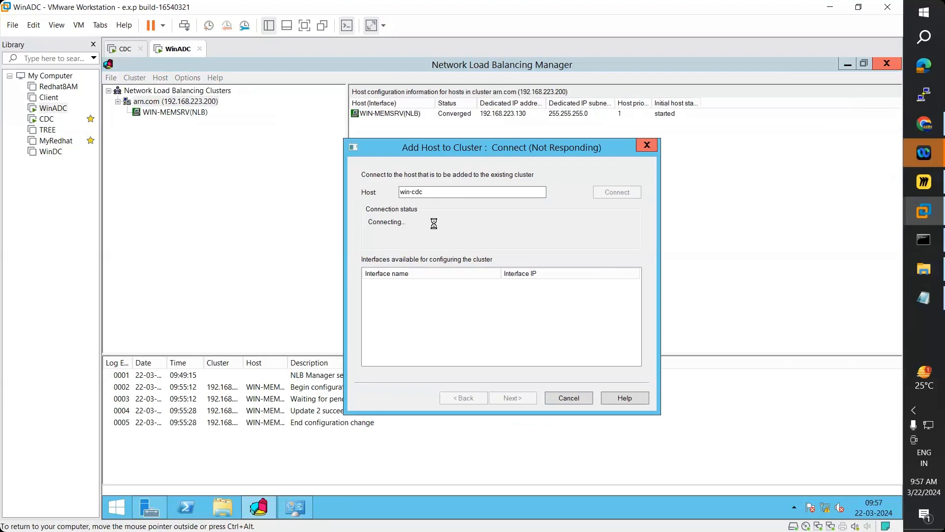
- Launch Network Load Balancing Manager from Tools on the CDC server, then return to WinADC
click(126, 50)
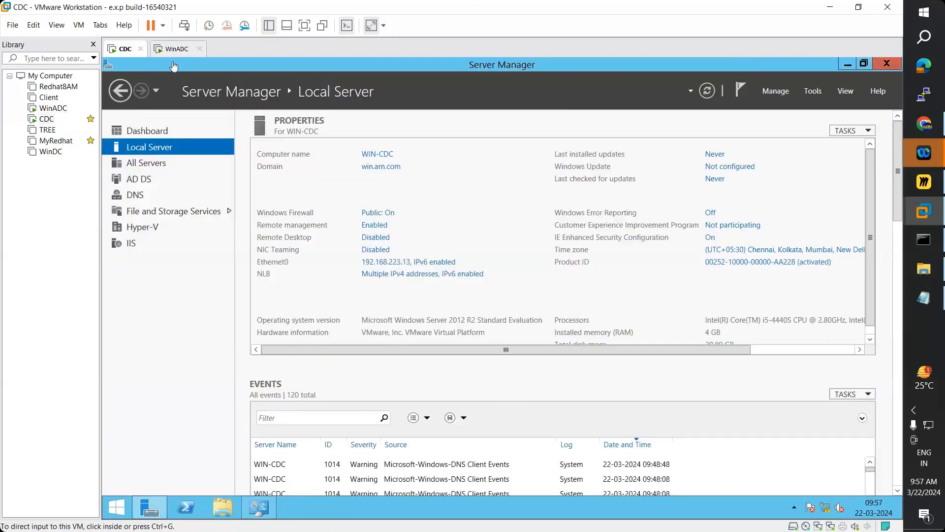
click(813, 90)
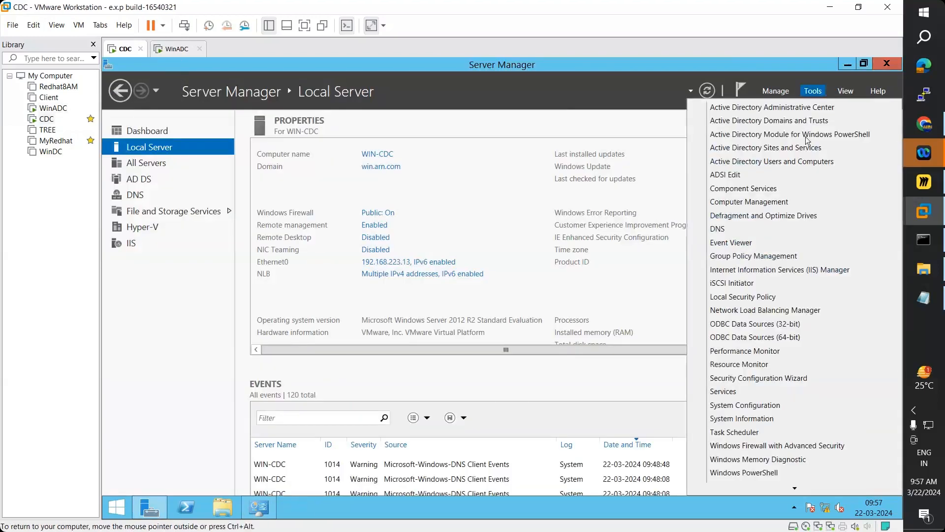
click(778, 314)
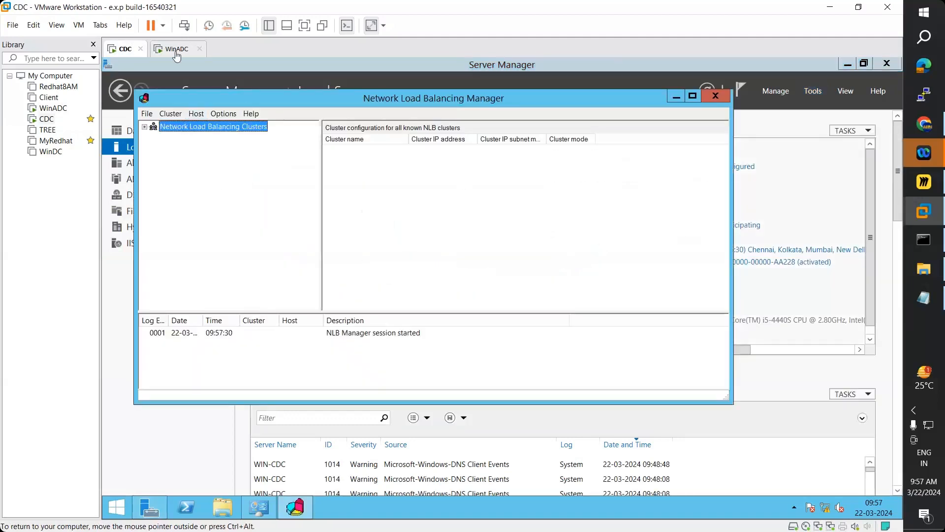
click(176, 49)
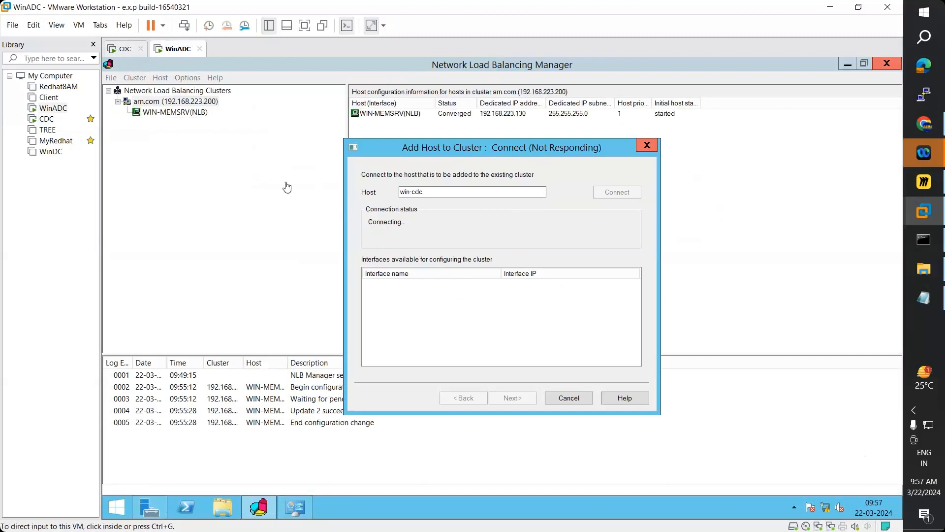
- From CDC's NLB Manager, connect to existing cluster arn.com, checking WinADC's pending connection meanwhile
click(126, 51)
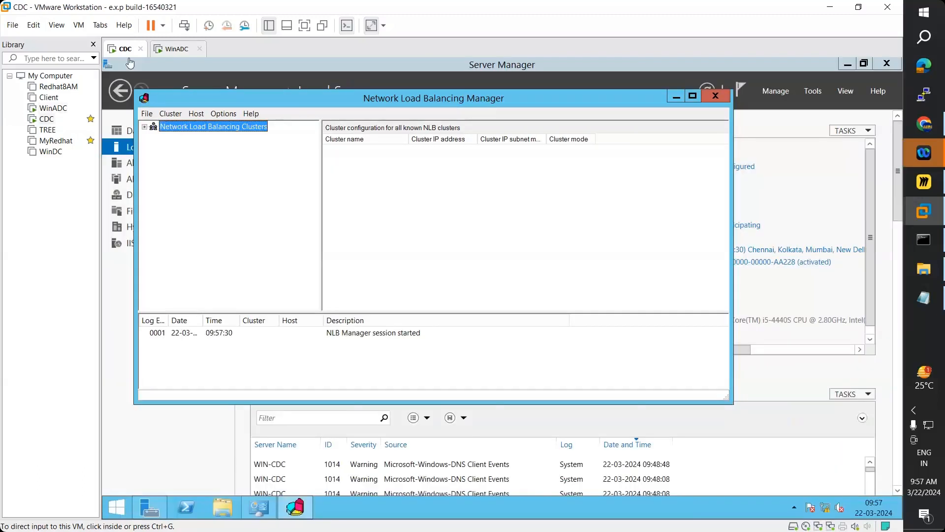
click(186, 128)
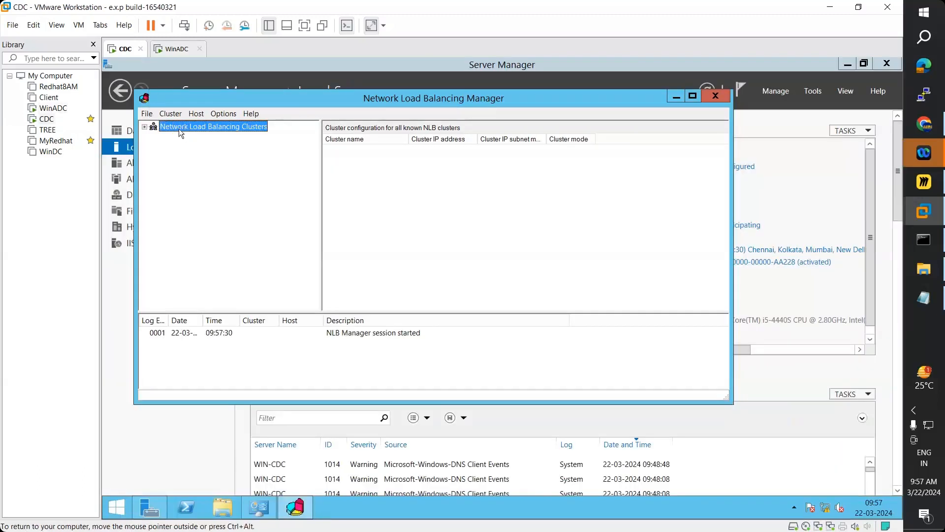
right_click(179, 128)
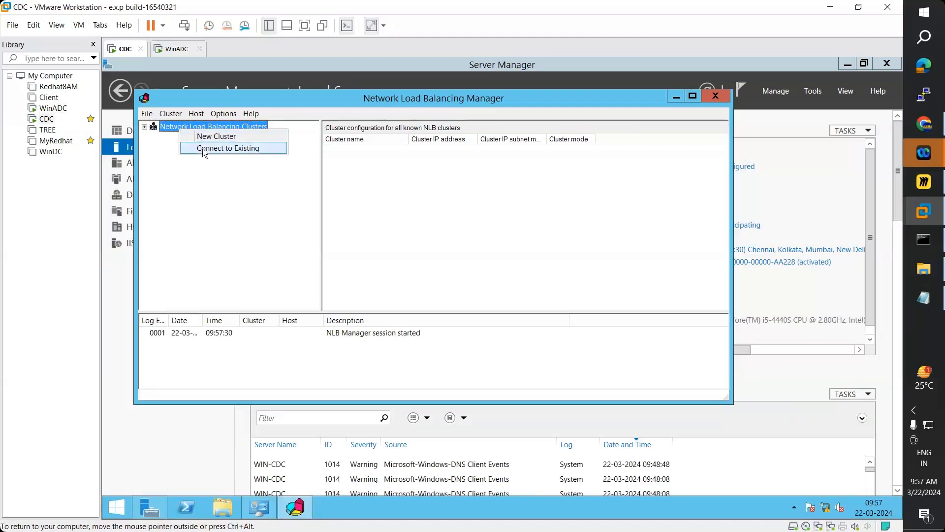
click(203, 148)
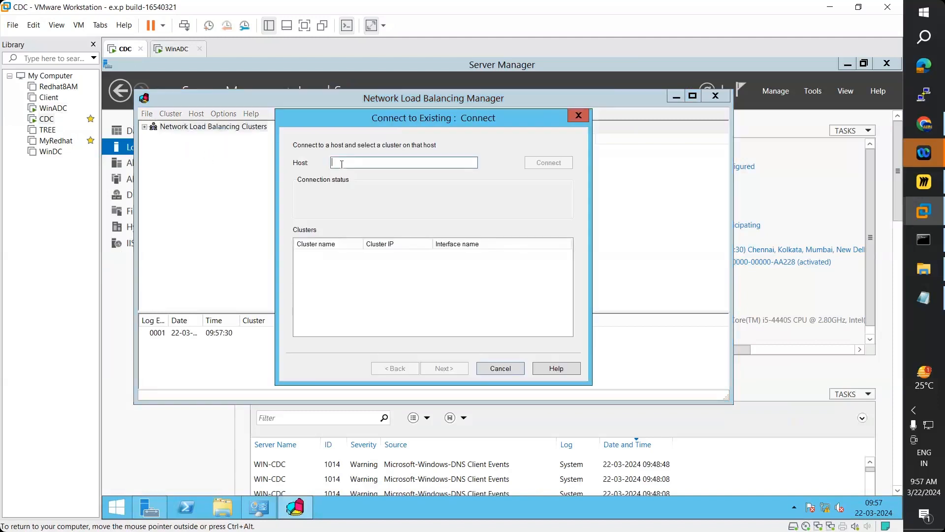
text(a)
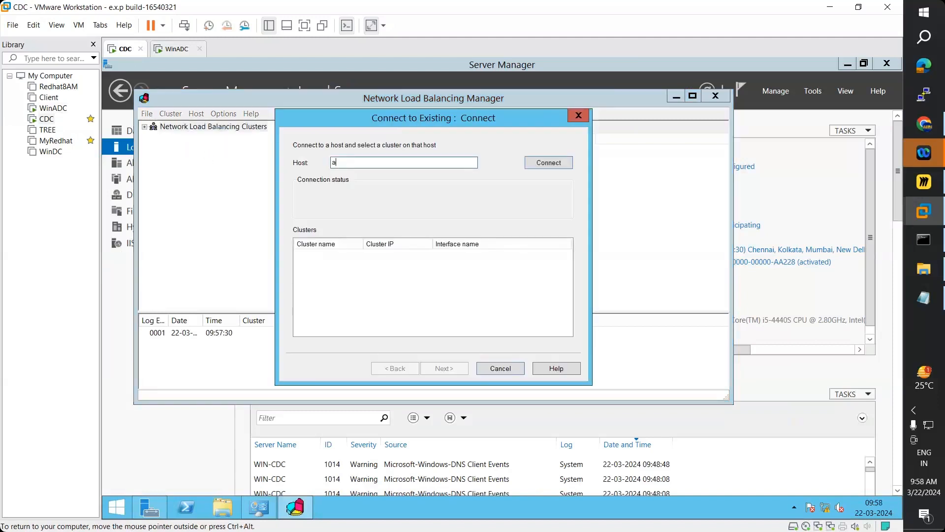
text(rn.com)
click(548, 163)
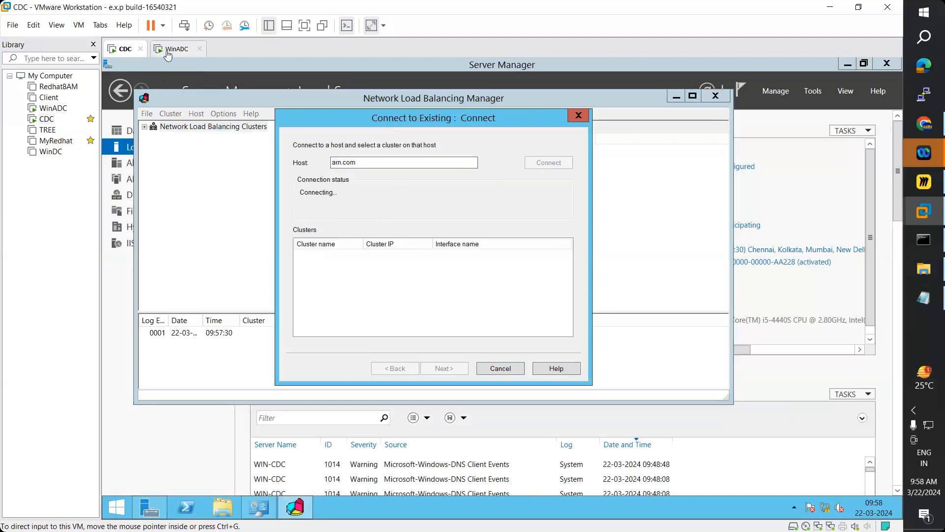
click(168, 52)
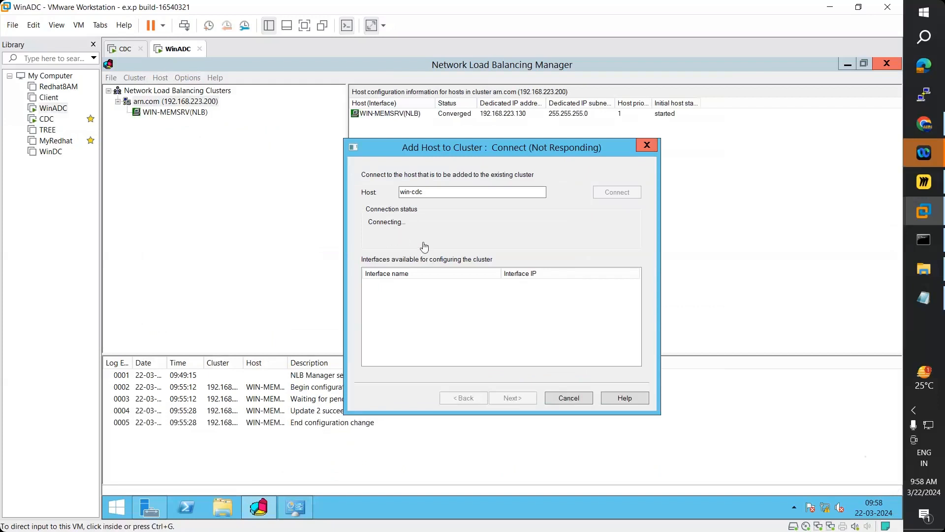
click(124, 53)
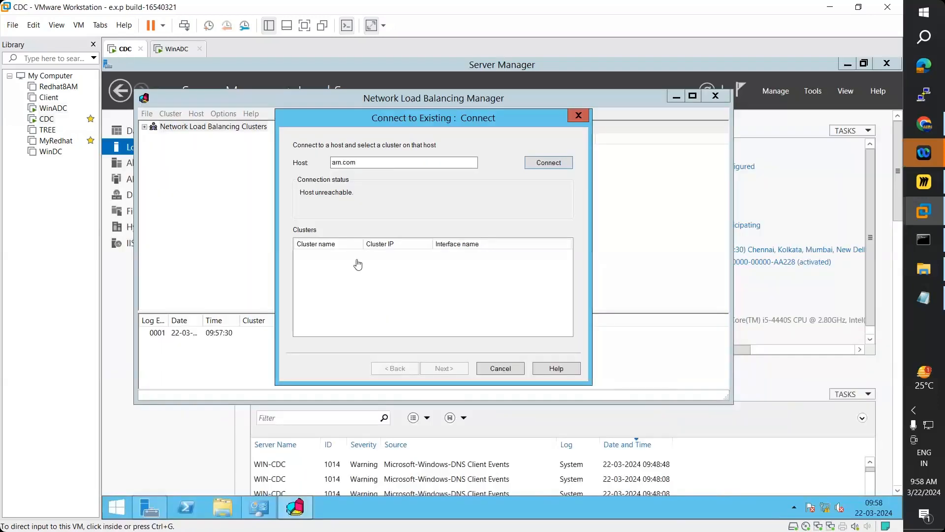
- Retry the existing-cluster connection from CDC with host 192.168.223.200, checking WinADC's progress meanwhile
click(374, 162)
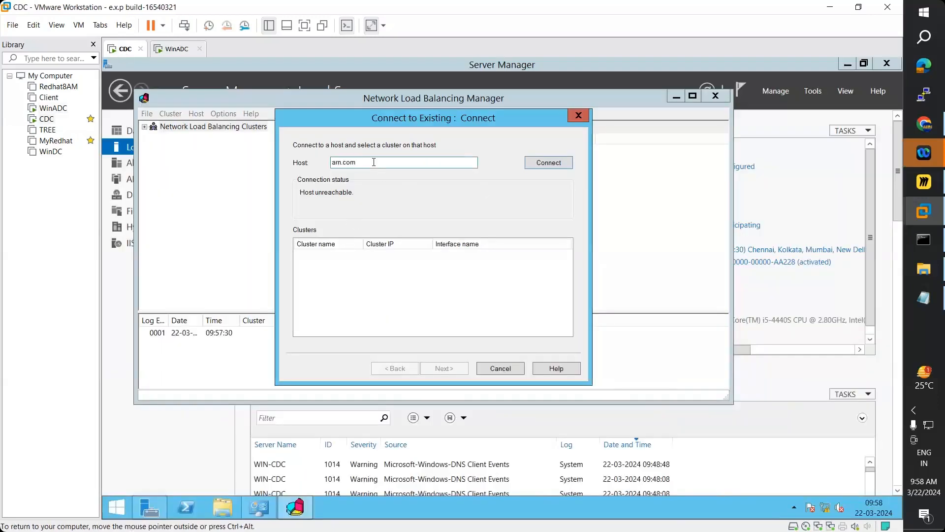
double_click(375, 162)
text(192)
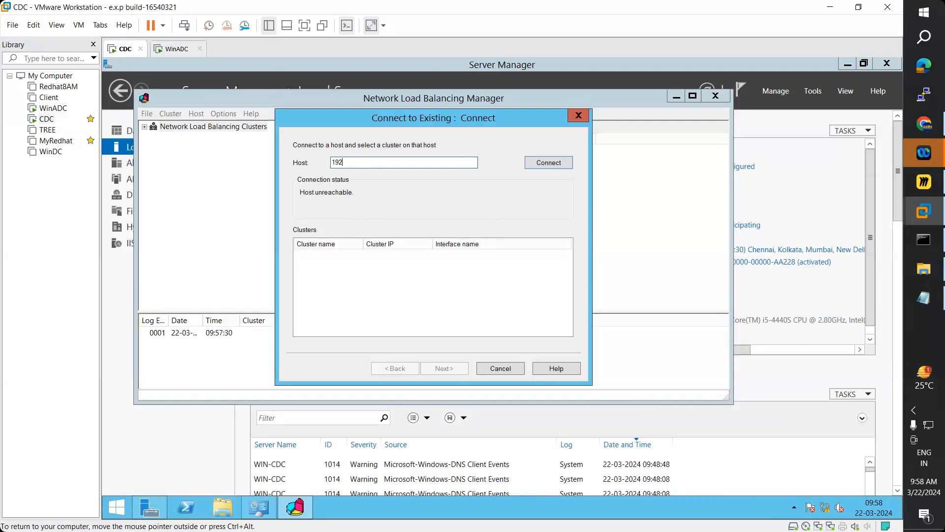
text(.168.223.200)
click(557, 162)
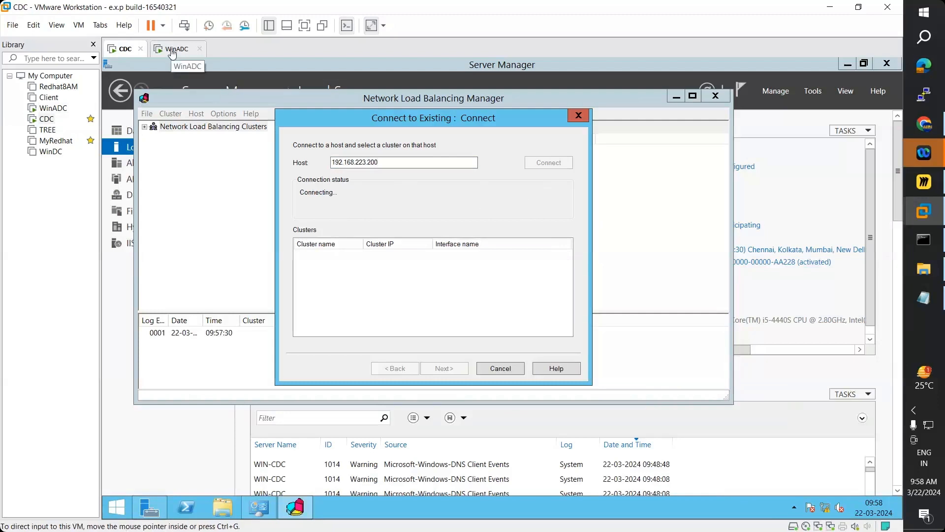
click(173, 50)
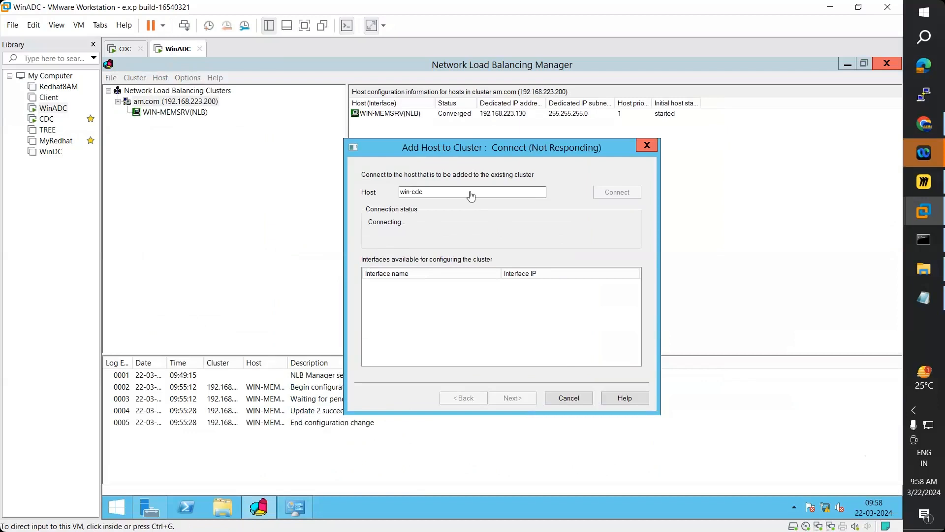
click(127, 51)
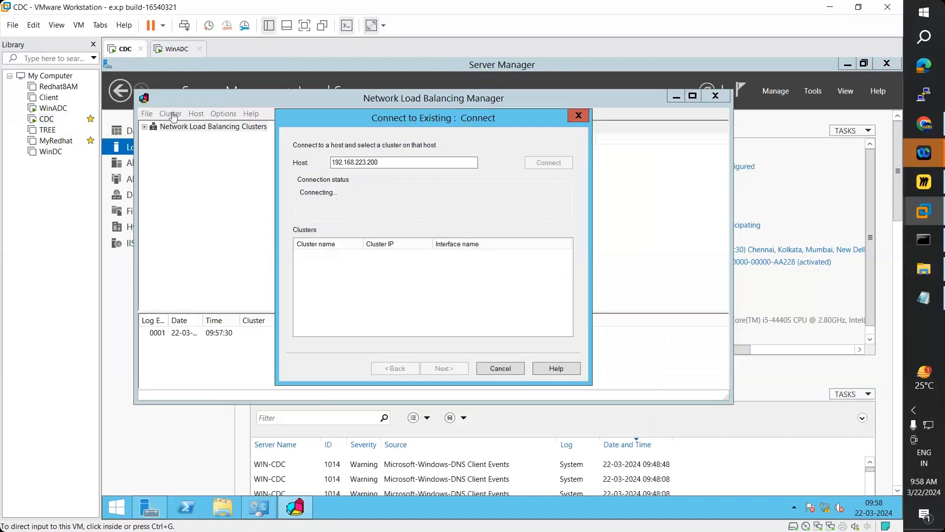
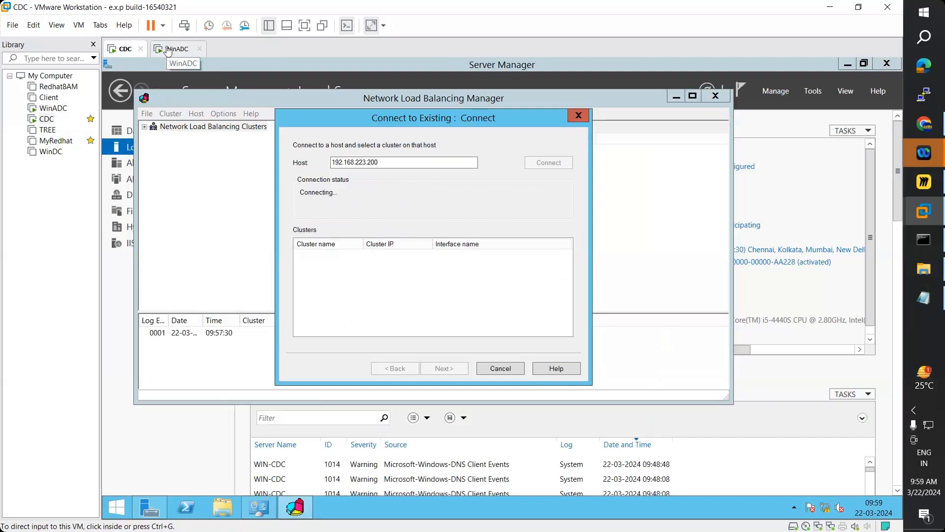
- On WinADC, enter the administrator user name and password so NLB Manager connects to win-cdc
click(168, 52)
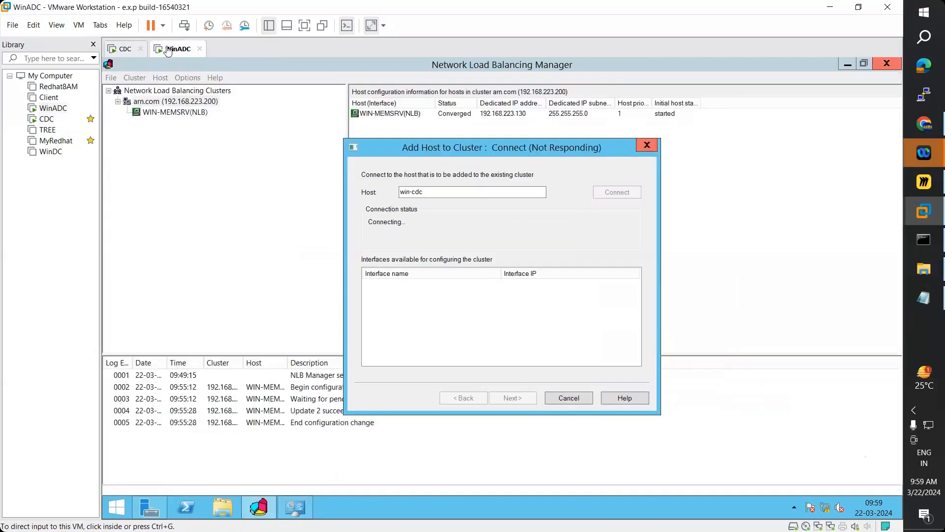
click(191, 511)
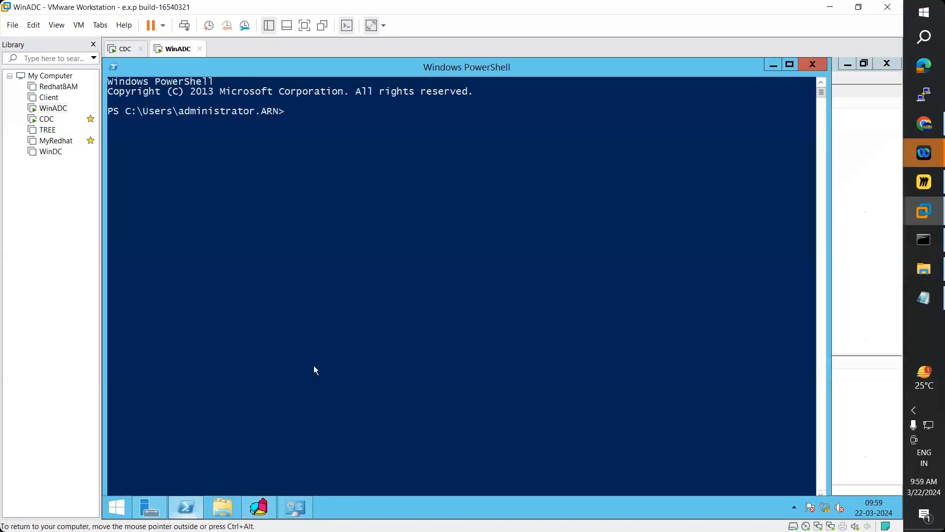
click(773, 67)
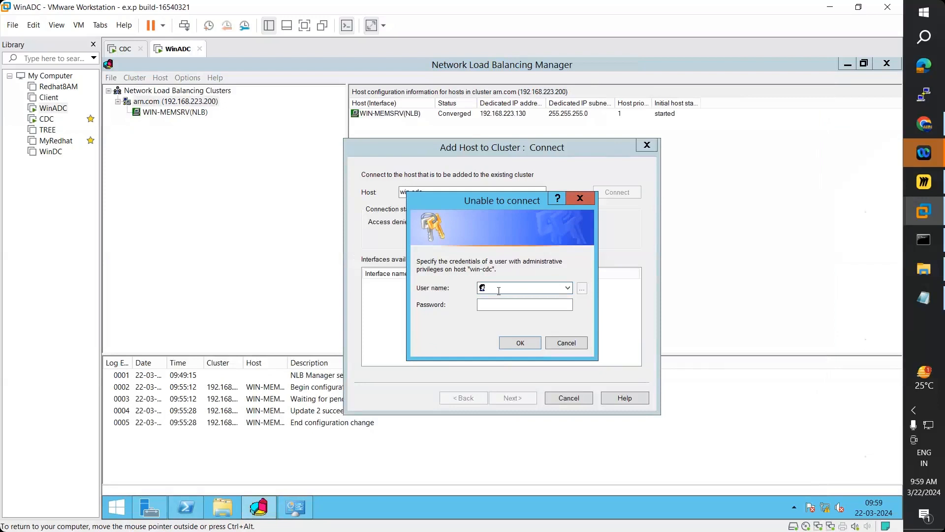
text(administrator)
key(Tab)
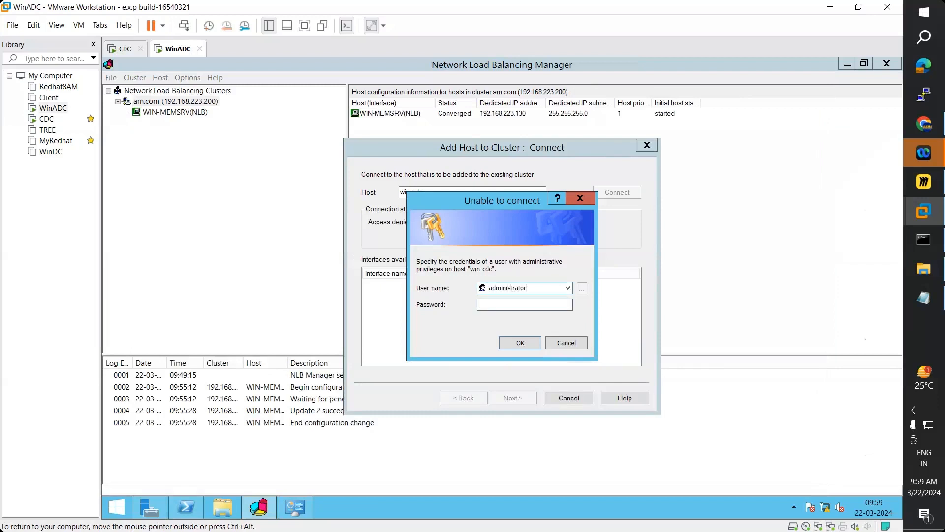
text(*********)
click(515, 344)
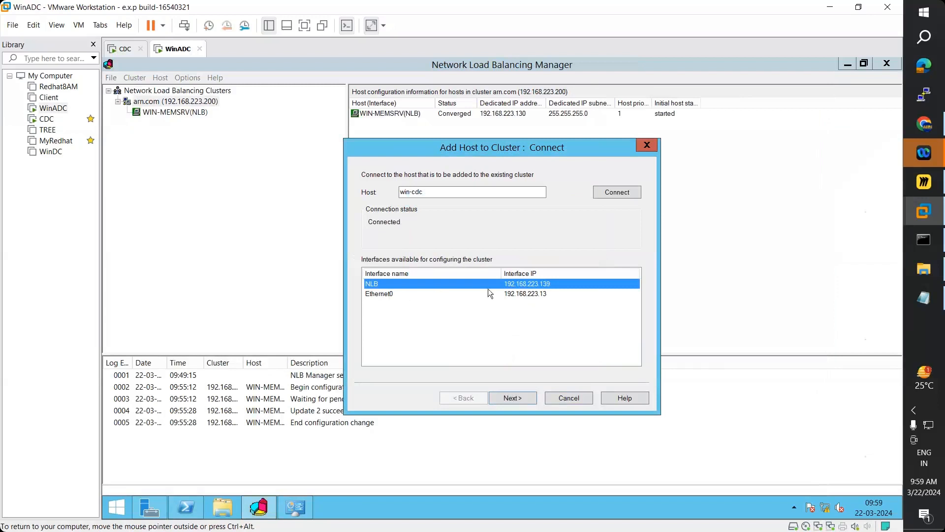
- Add WIN-CDC on its NLB interface with priority 2, Started, keeping the port 80 rule unchanged
click(518, 401)
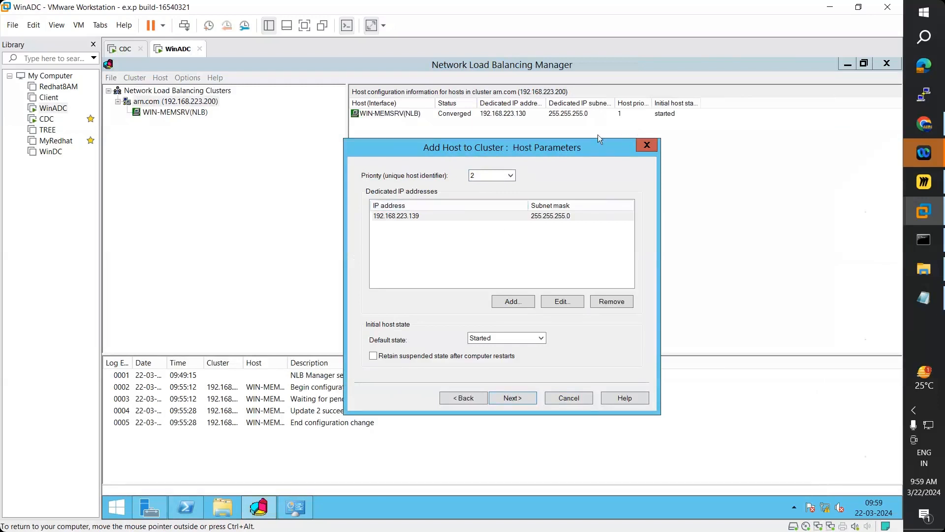
click(500, 176)
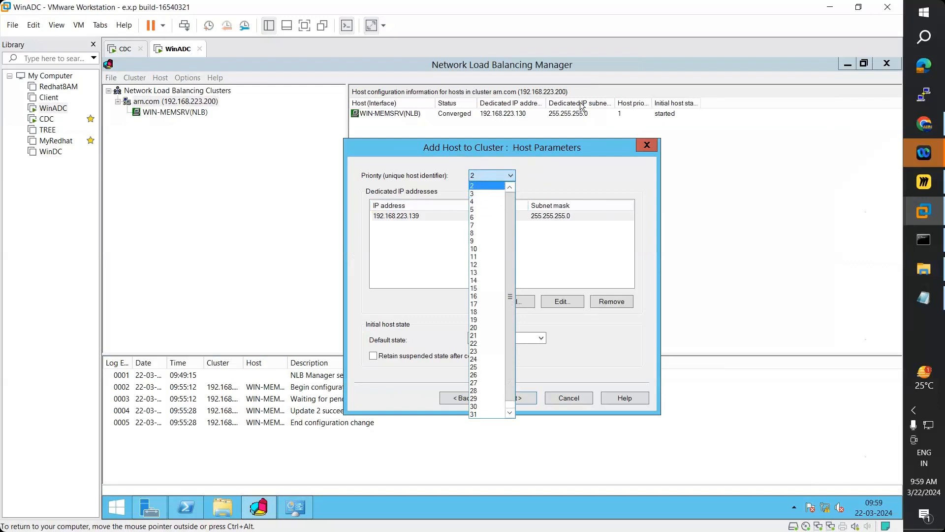
click(483, 187)
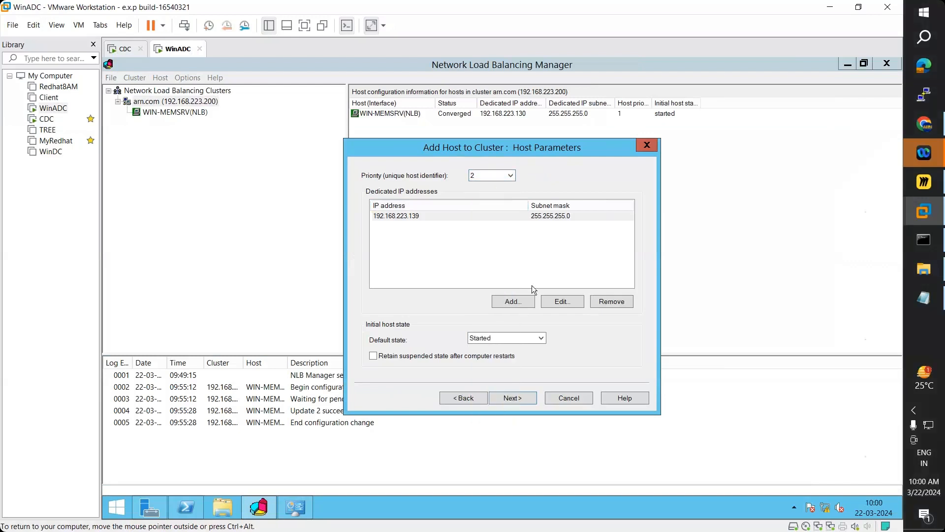
click(523, 397)
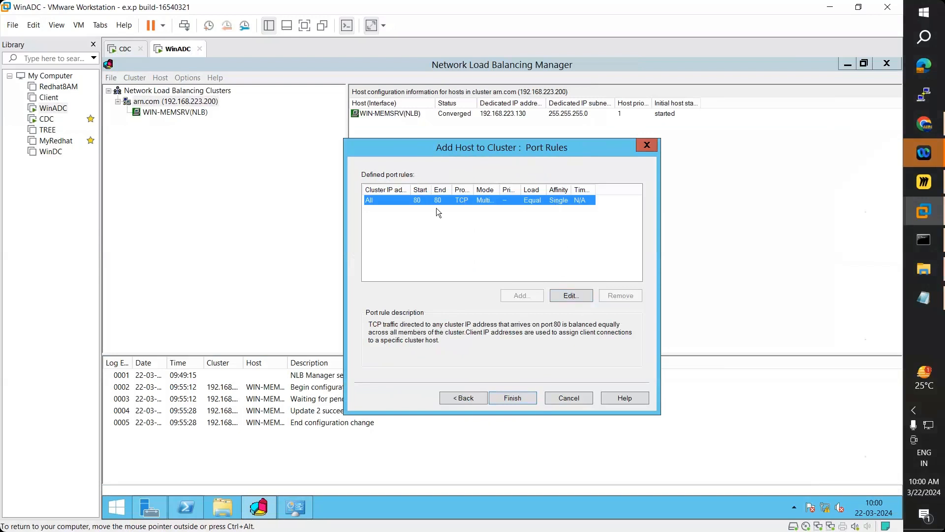
click(570, 296)
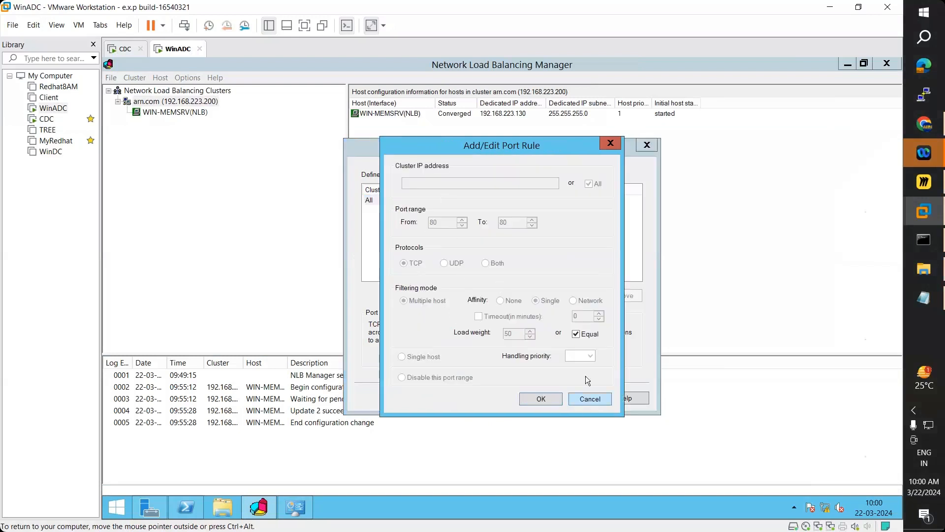
click(593, 403)
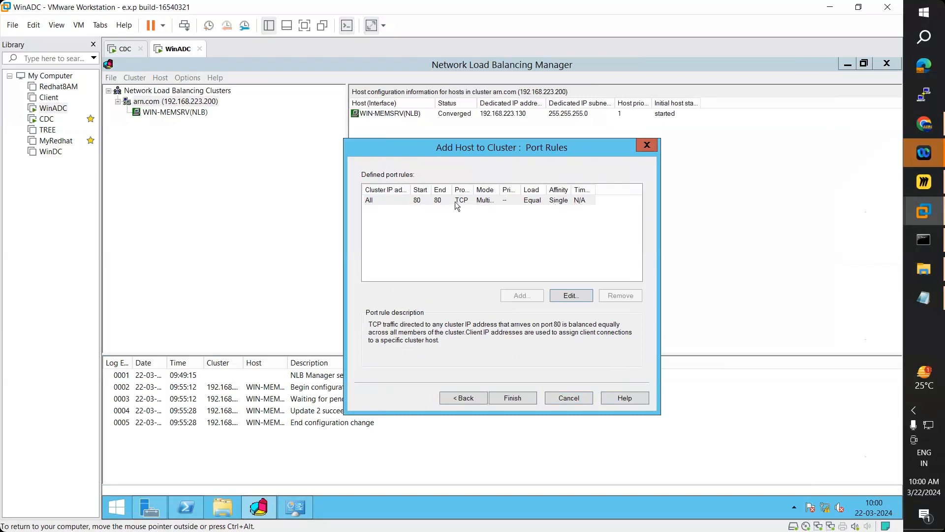
click(526, 401)
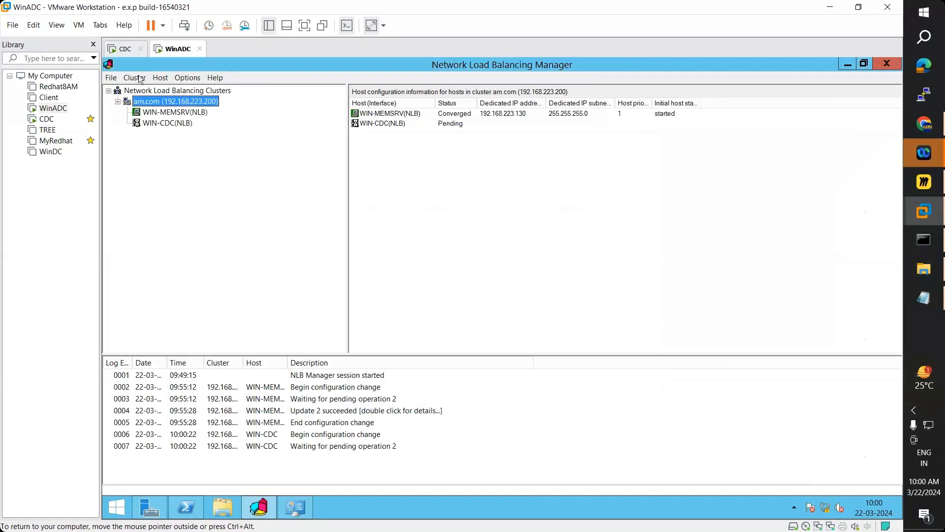
- Glance at CDC, then confirm WIN-CDC and WIN-MEMSRV each carry the port 80 TCP rule
click(125, 49)
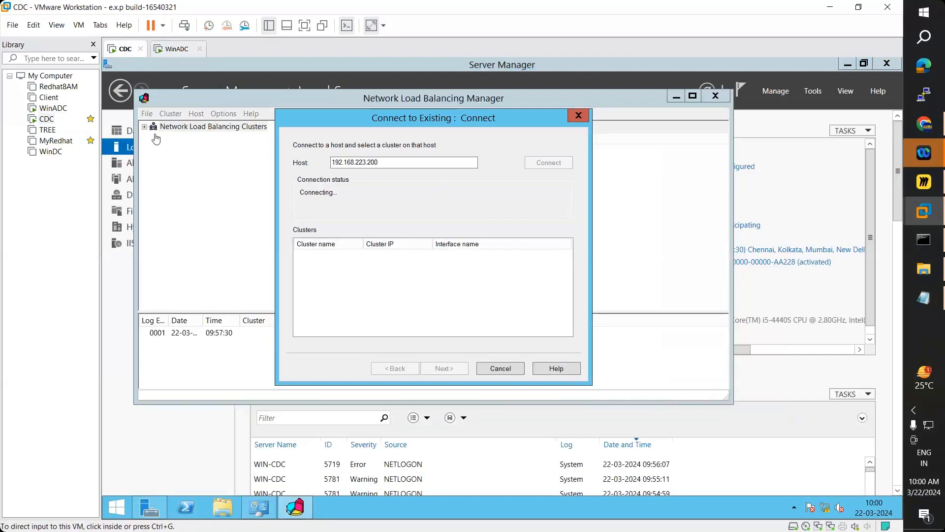
click(172, 49)
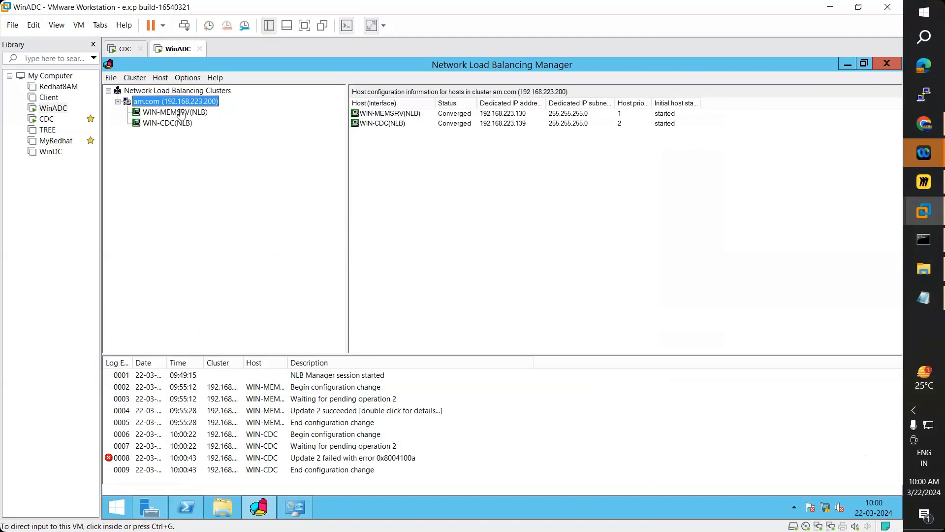
click(173, 124)
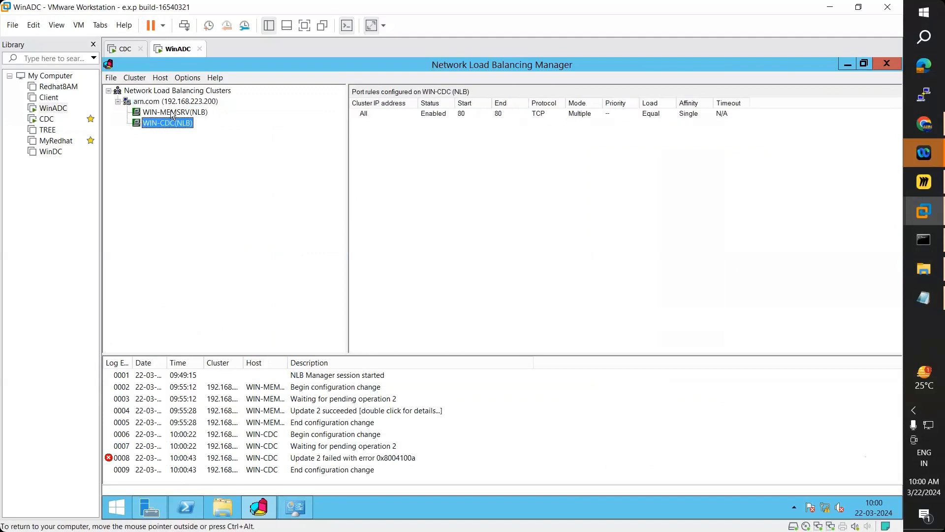
click(174, 115)
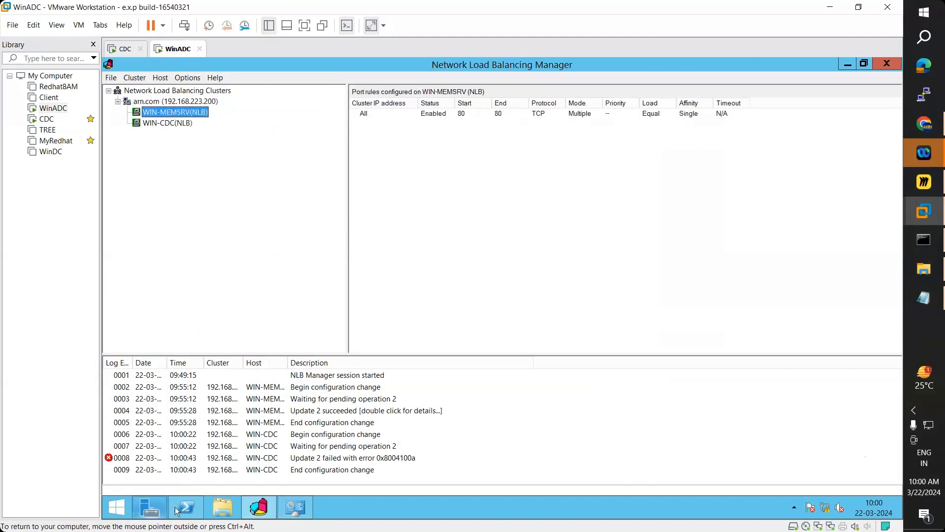
click(295, 507)
click(738, 141)
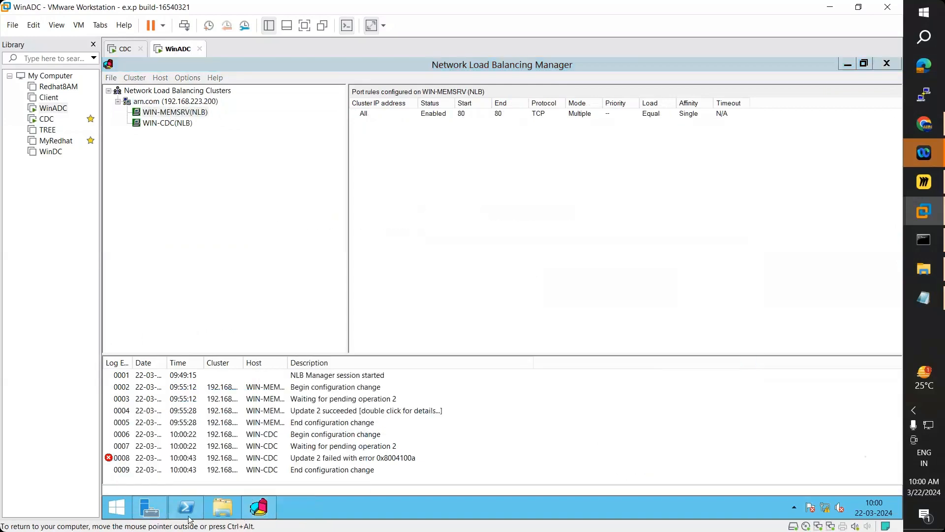
click(149, 509)
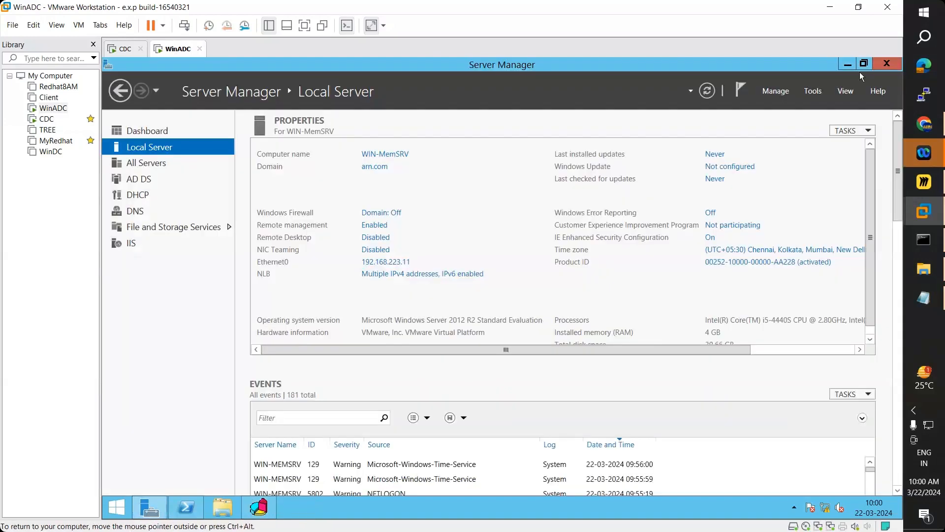
click(813, 91)
click(813, 91)
click(814, 89)
scroll(798, 249, up, 1)
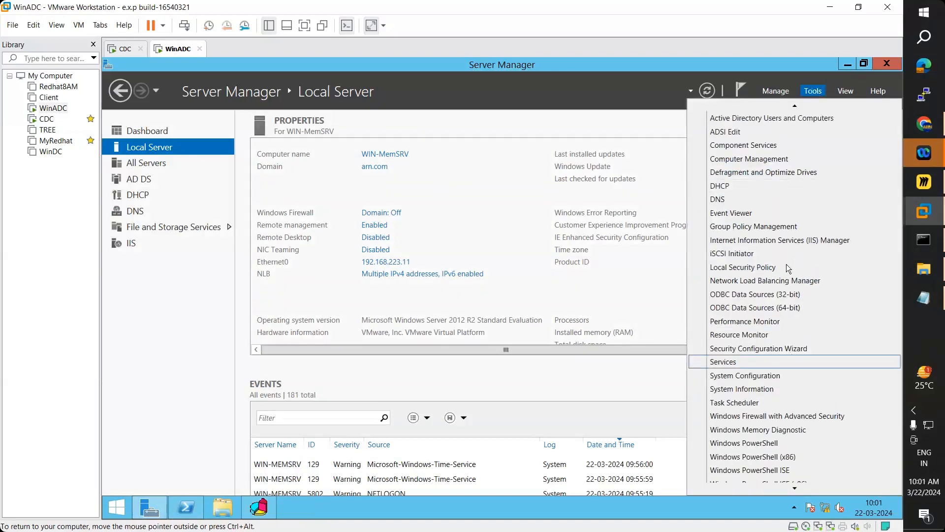
click(787, 239)
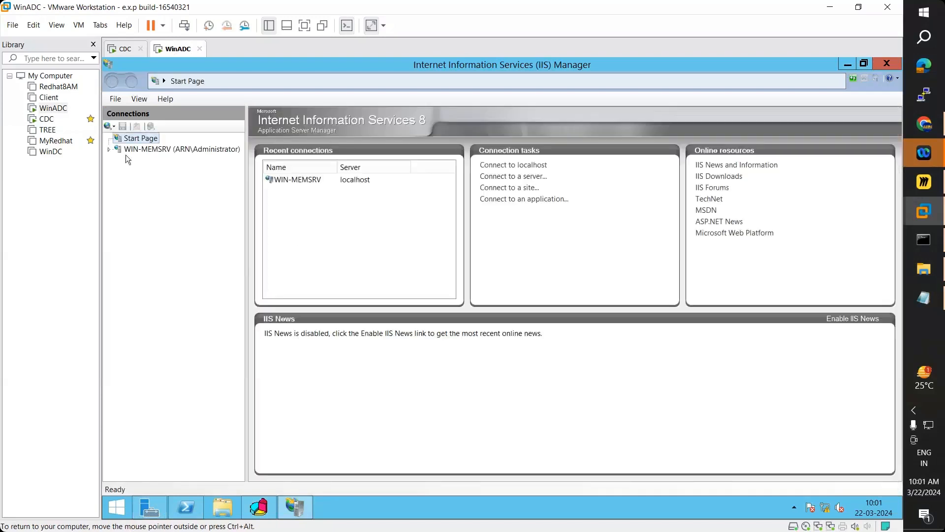
click(108, 149)
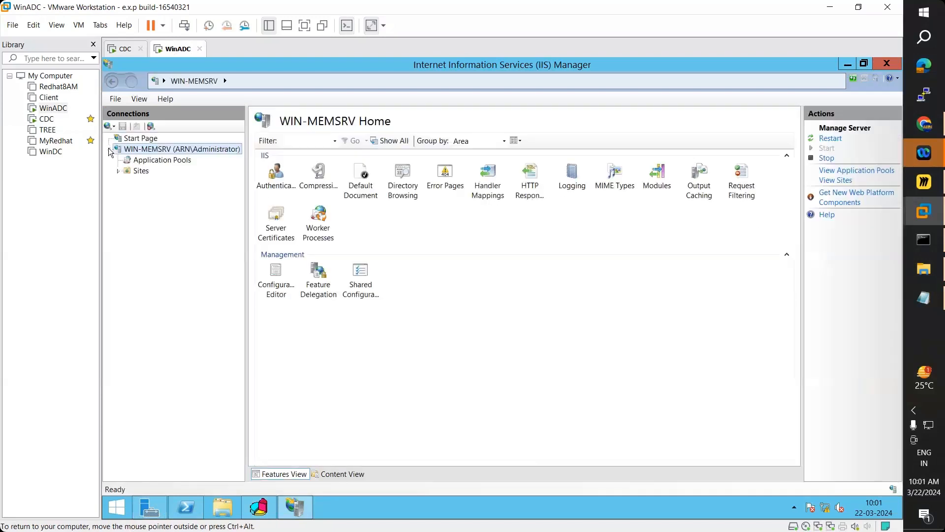
click(119, 171)
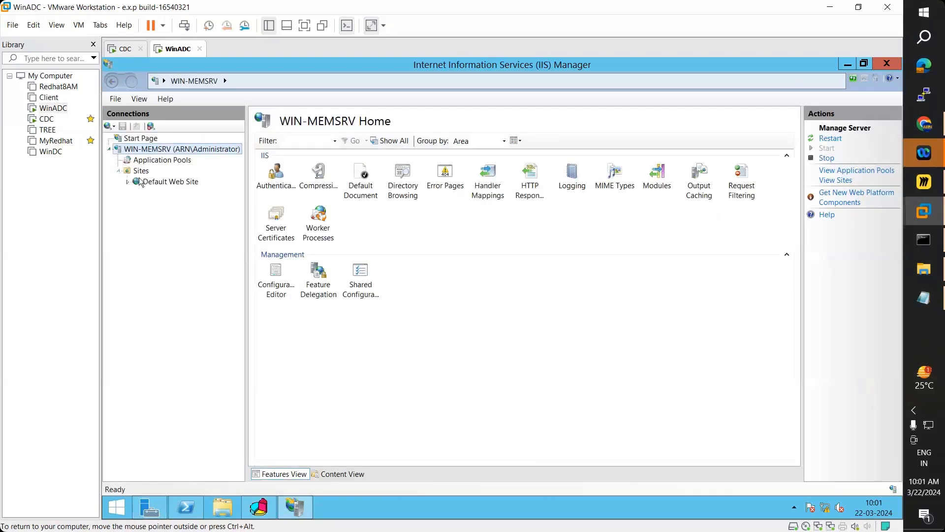
right_click(169, 182)
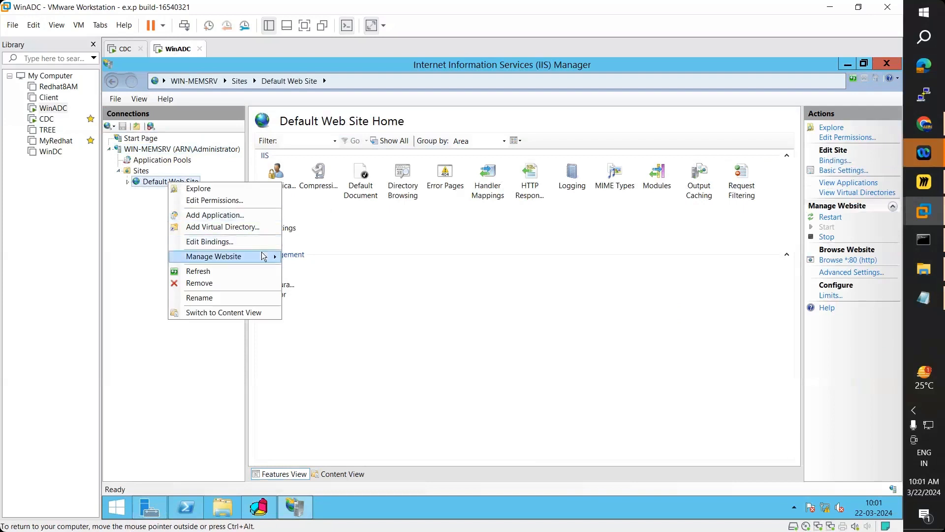
mouse_move(261, 256)
click(314, 298)
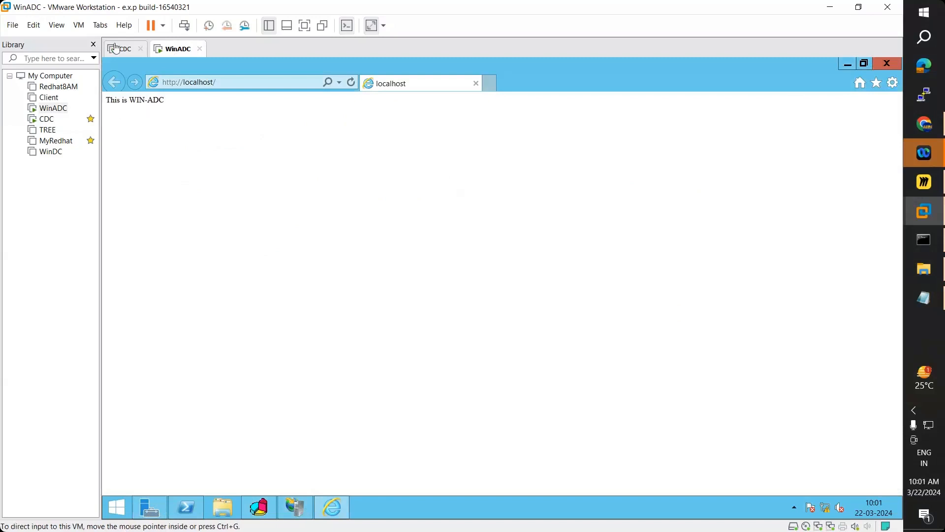
- On the CDC VM, launch IIS Manager and expand WIN-CDC's Sites
click(126, 54)
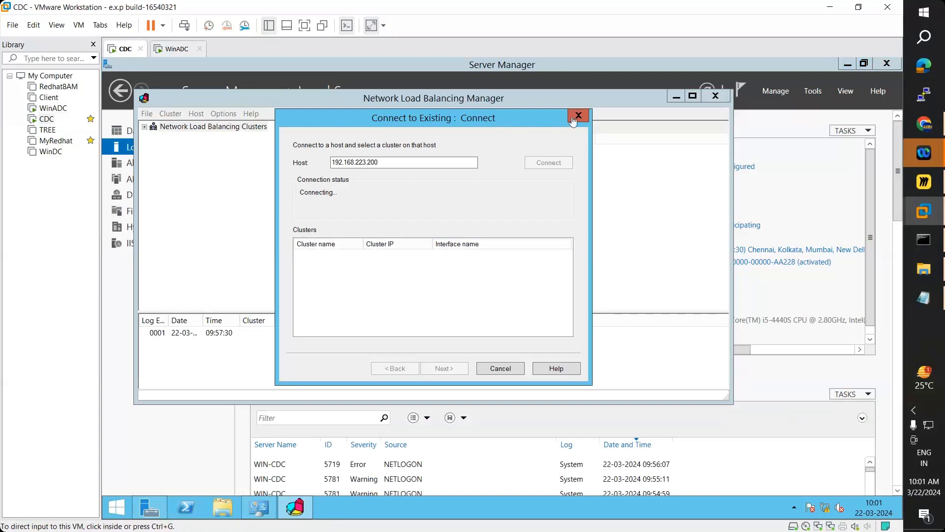
click(260, 512)
click(150, 513)
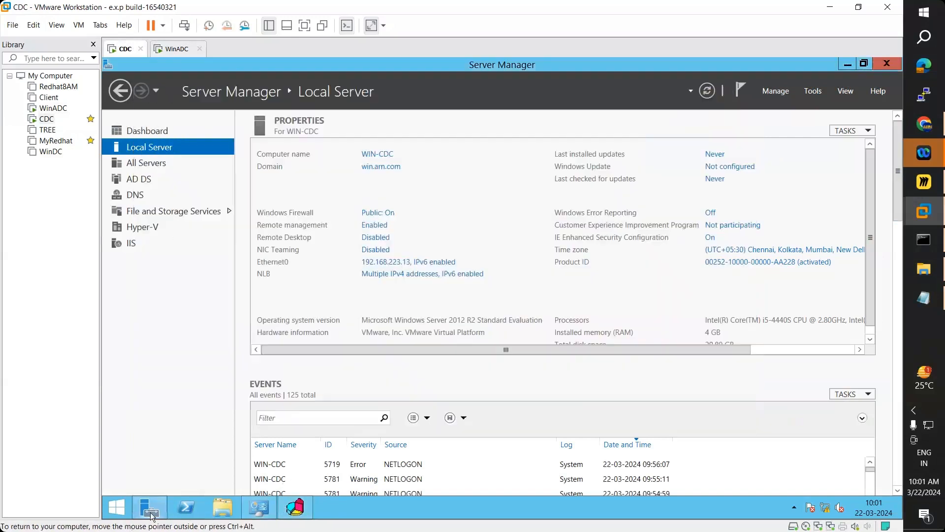
click(812, 90)
click(784, 271)
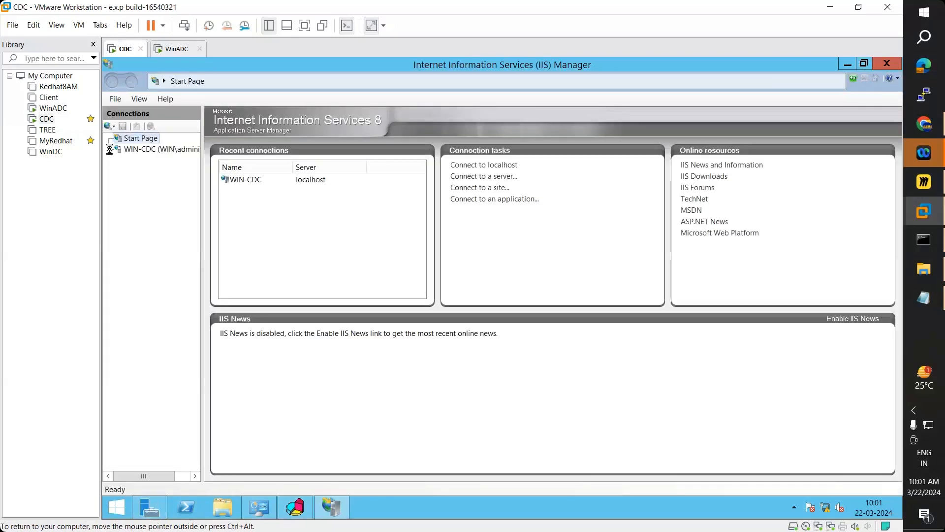
click(109, 150)
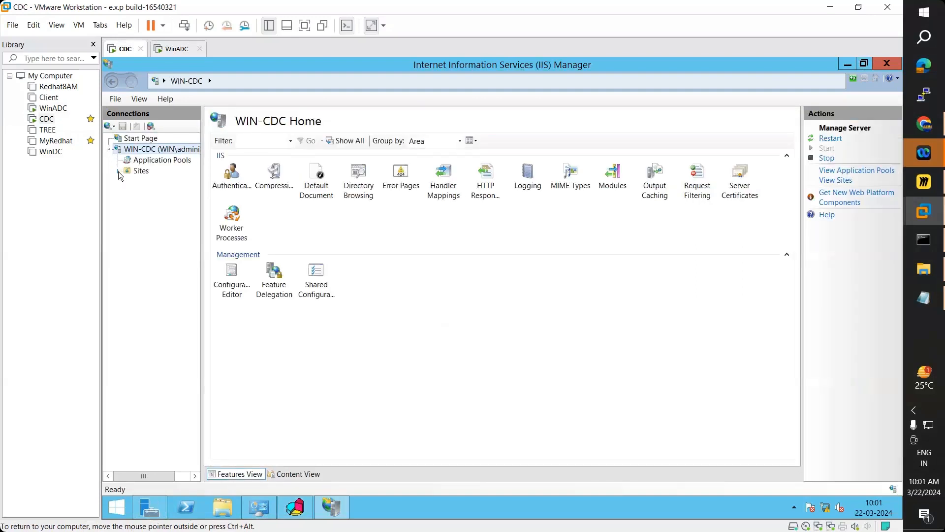
click(118, 170)
- Browse the Default Web Site to show 'This is WIN-CDC', then open a new browser tab
click(167, 184)
right_click(167, 184)
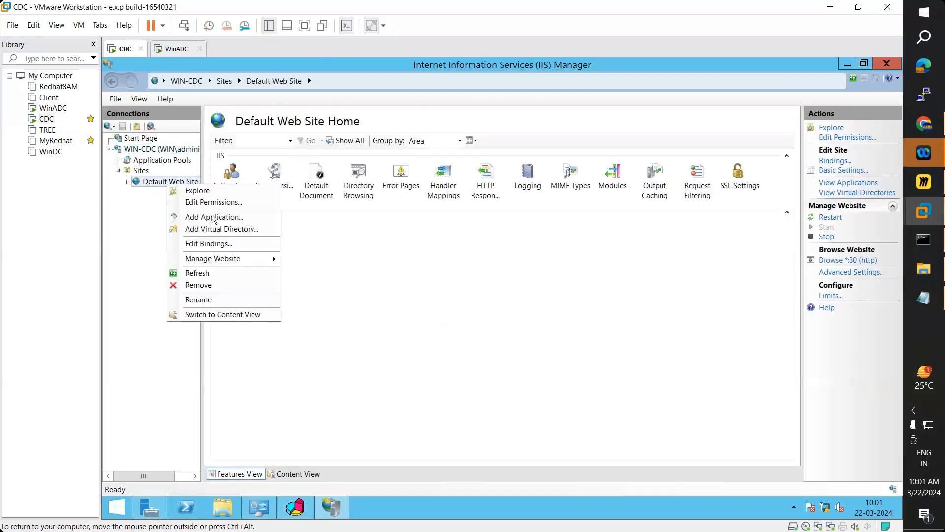
mouse_move(243, 264)
click(312, 298)
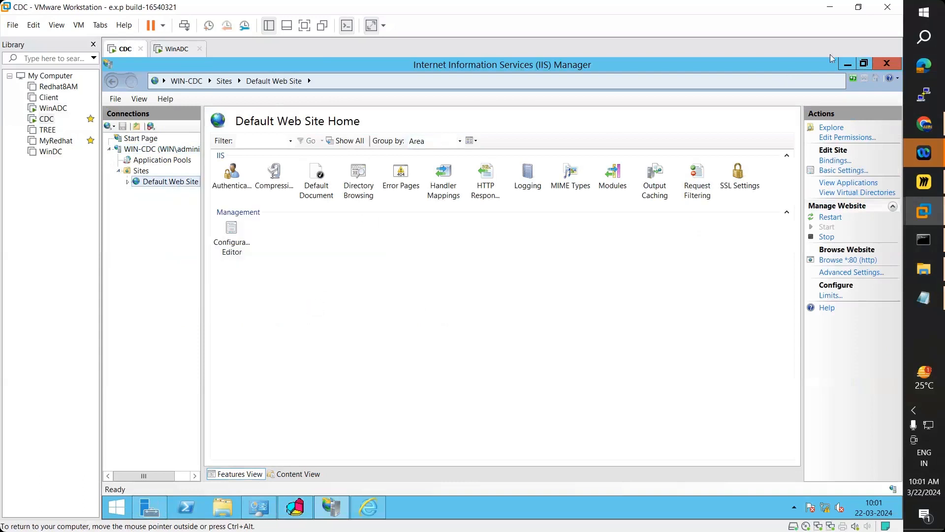
click(848, 64)
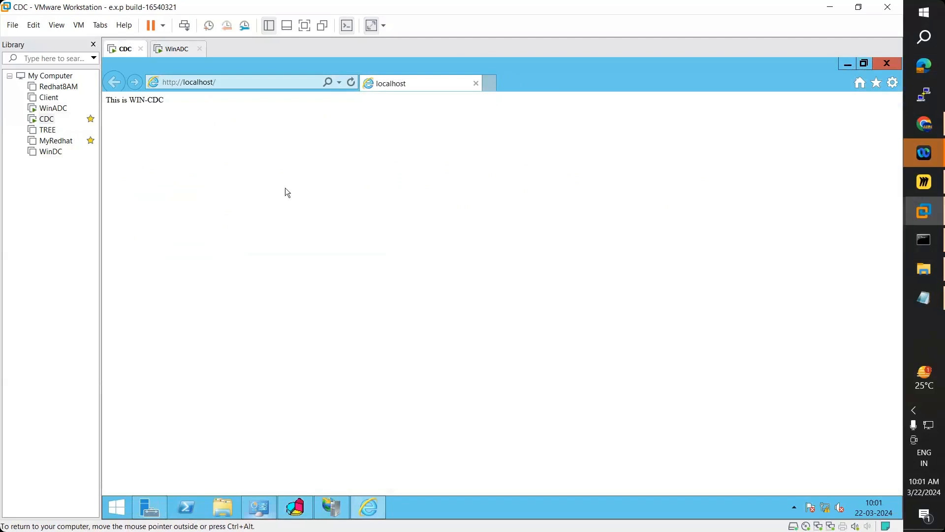
click(490, 84)
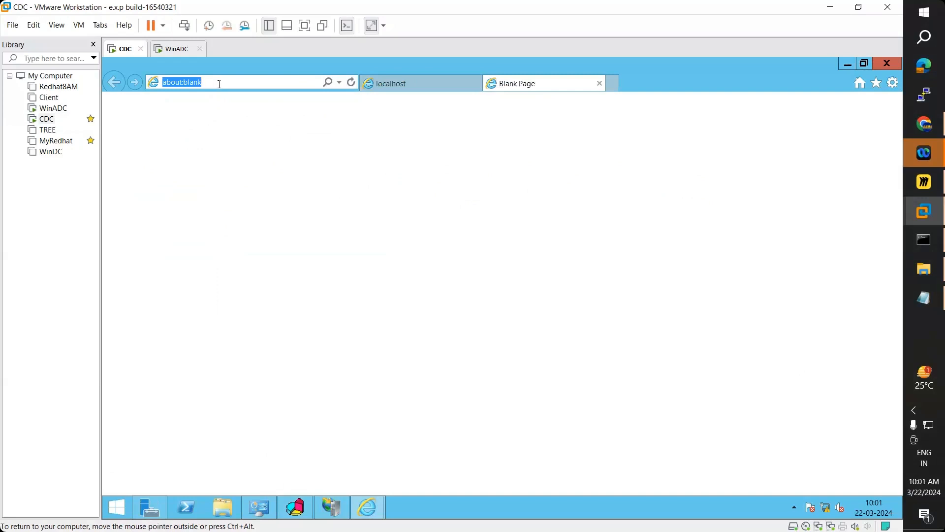
text(htt)
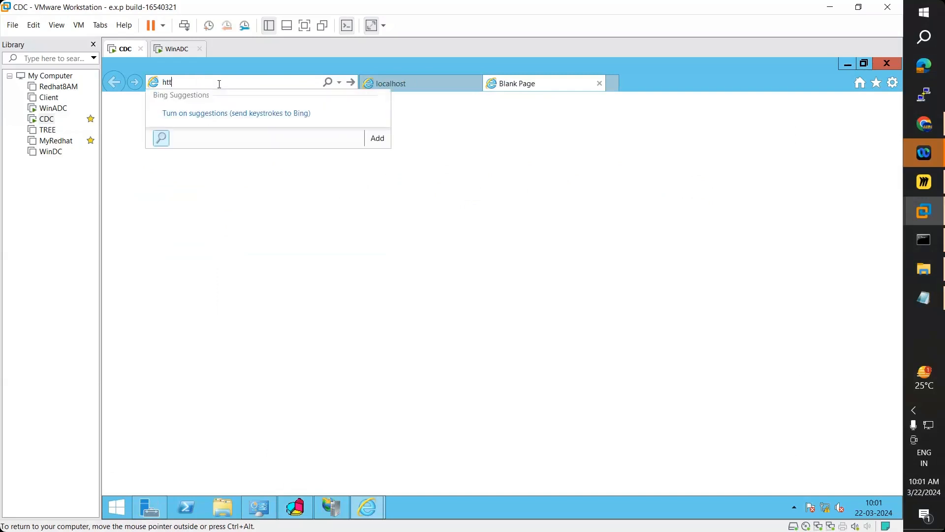
text(p://12)
key(BackSpace)
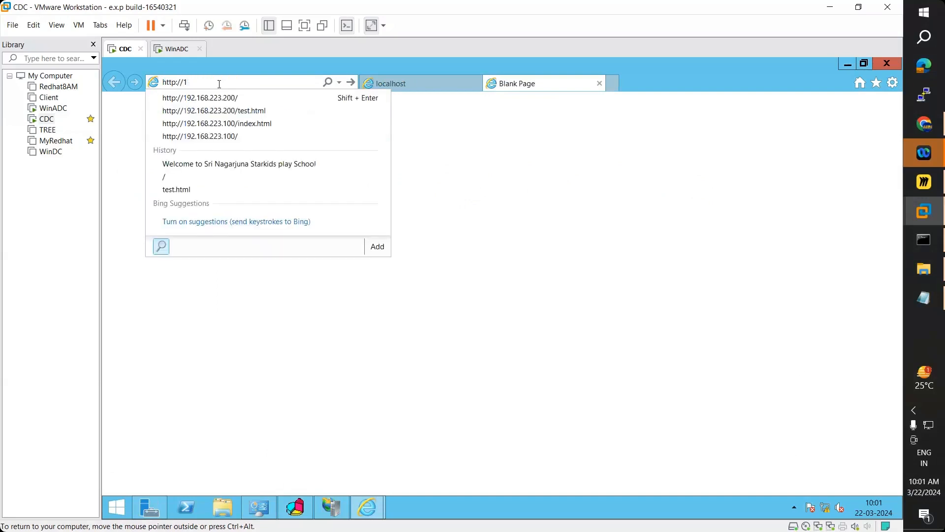
text(92.168.223.130)
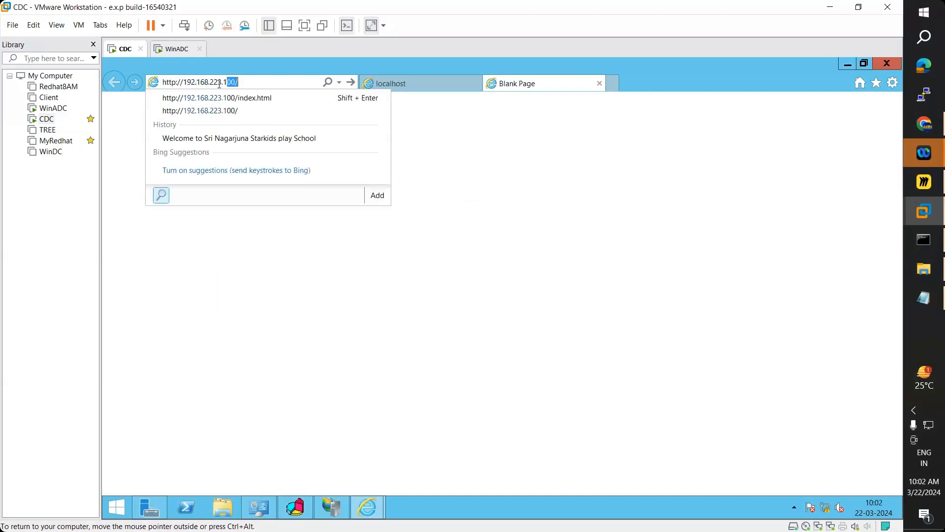
click(258, 512)
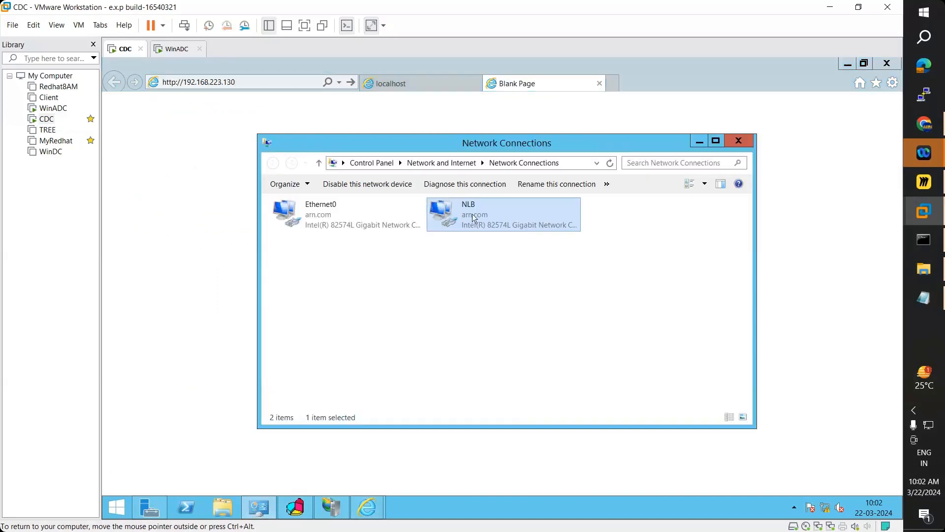
double_click(473, 215)
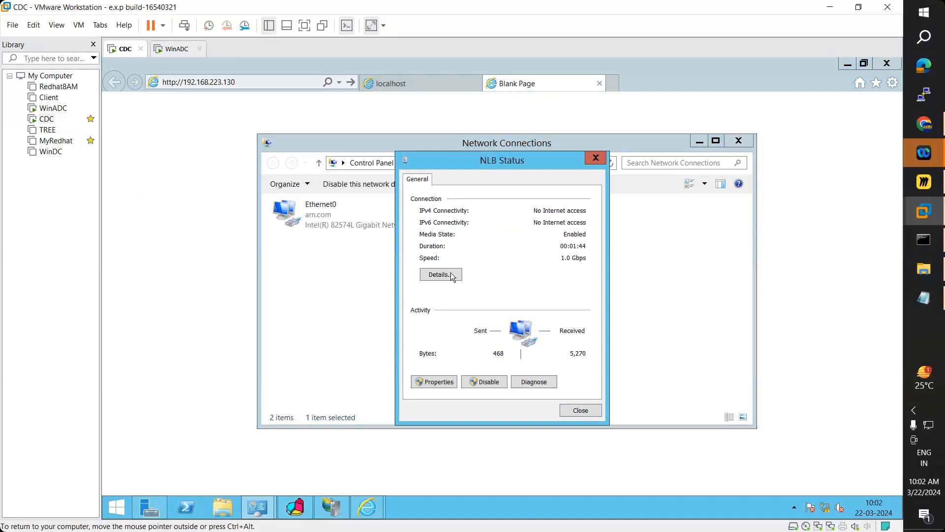
click(449, 274)
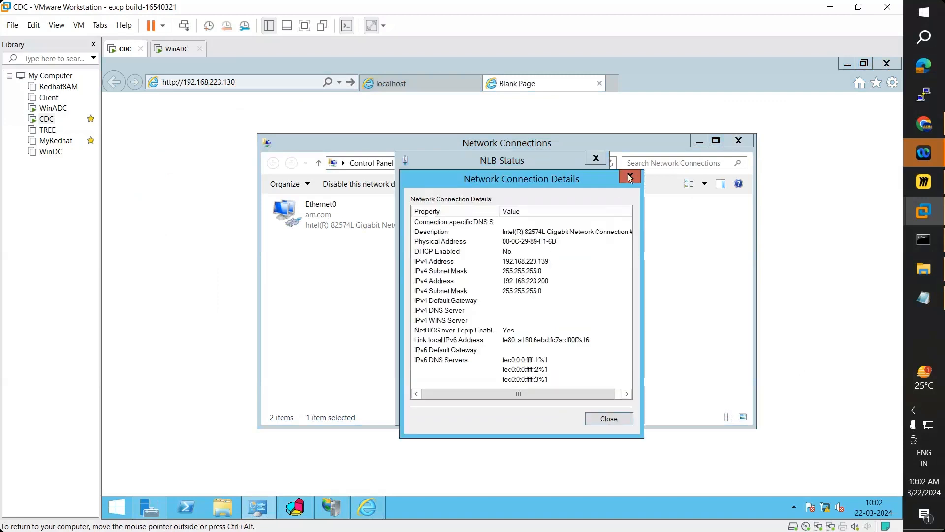
click(629, 175)
click(594, 158)
click(738, 142)
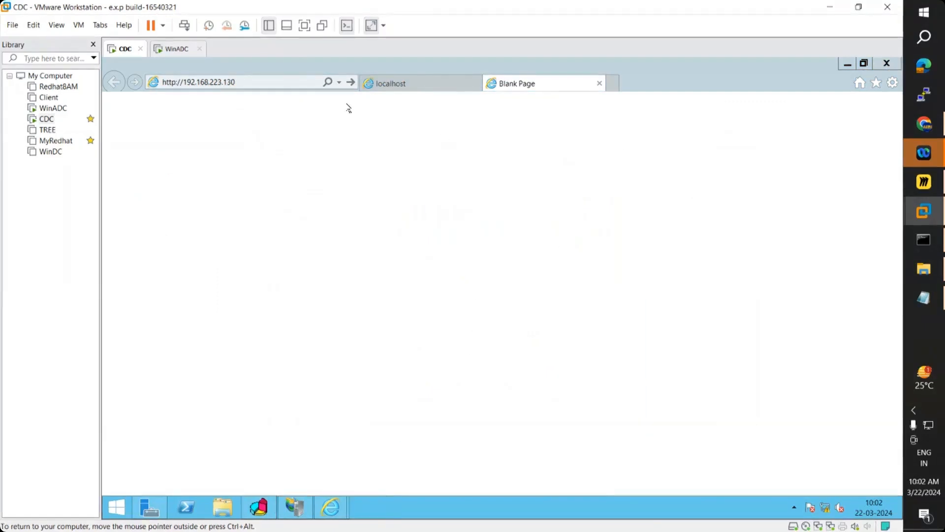
- Correct the address to 192.168.223.139, load 'This is WIN-CDC', and return to the localhost tab
click(249, 82)
click(257, 82)
key(BackSpace)
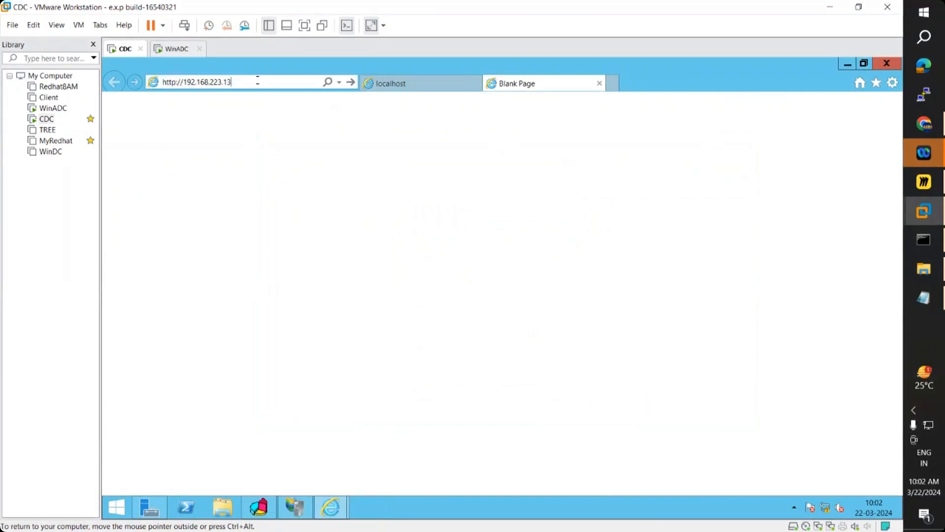
text(9)
key(Return)
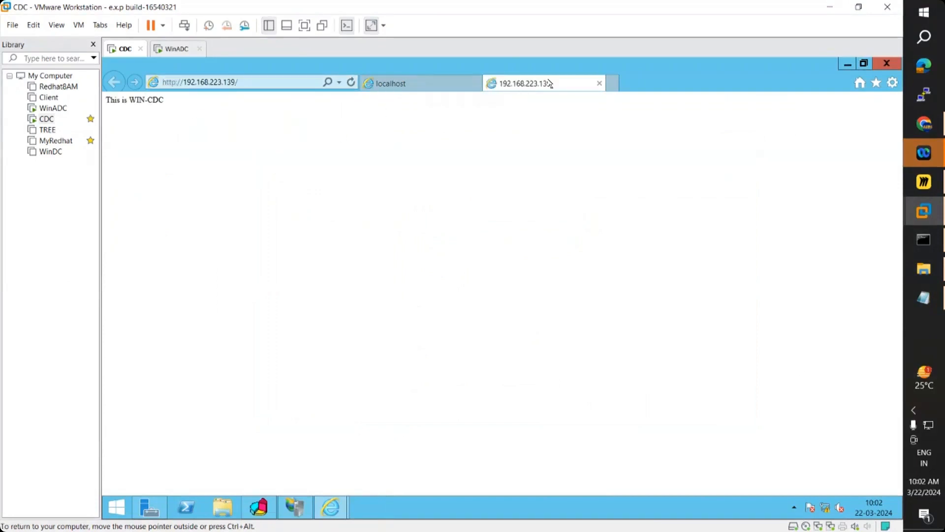
click(406, 84)
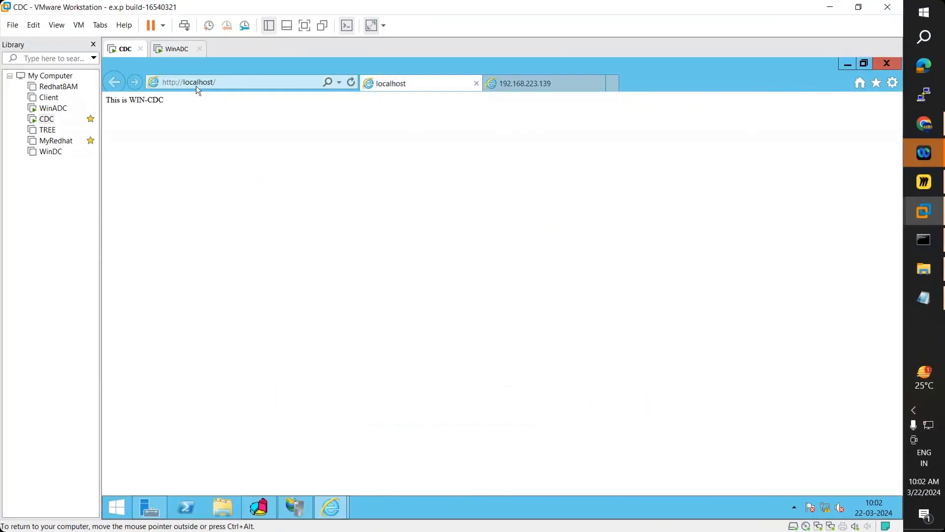
- On WinADC, open a new browser tab and view the NLB adapter's IP address details
click(180, 49)
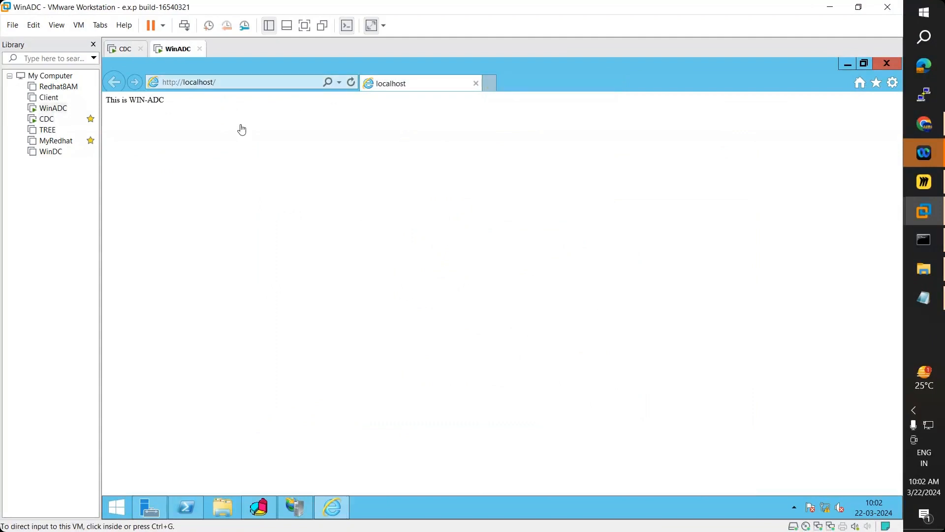
click(491, 83)
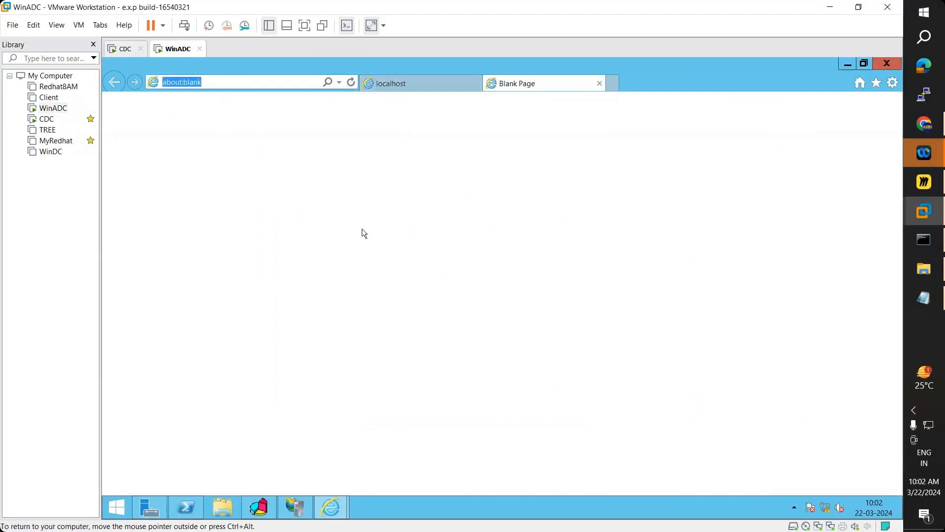
click(160, 510)
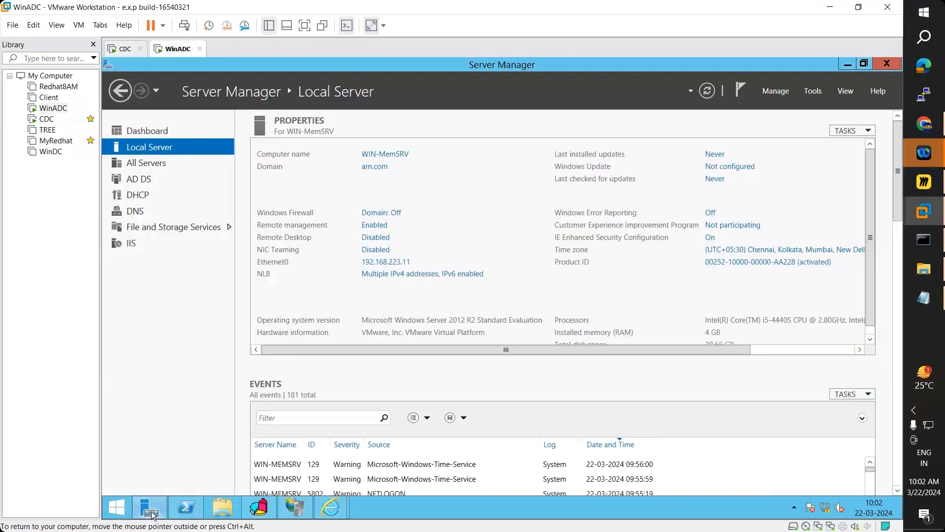
click(402, 273)
double_click(496, 221)
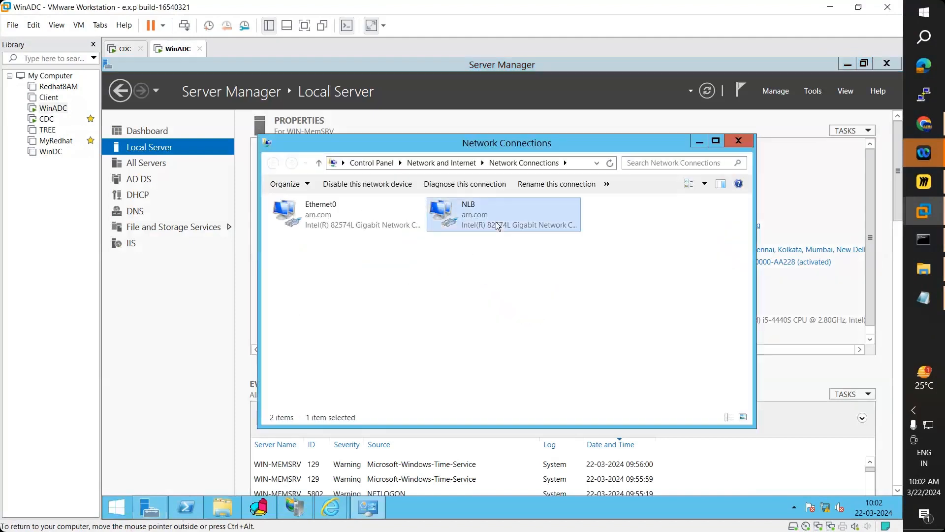
click(439, 275)
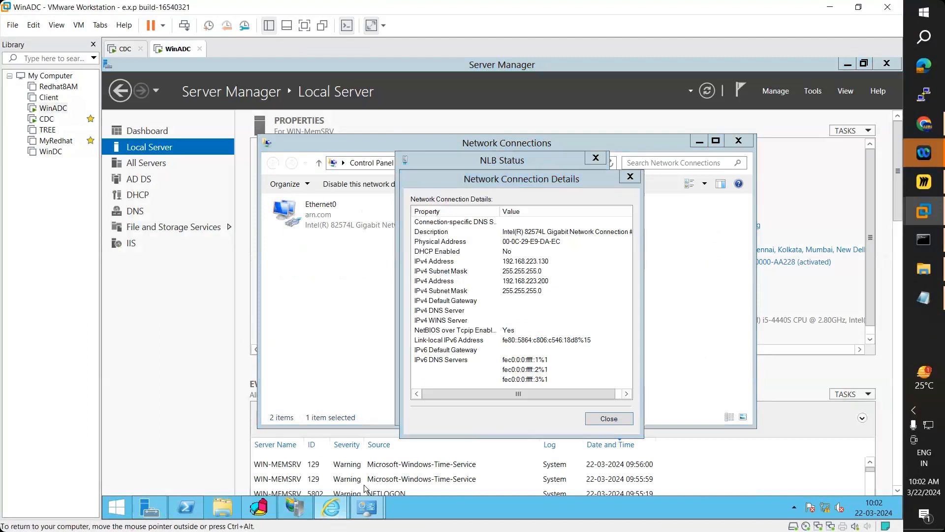
mouse_move(331, 507)
click(398, 445)
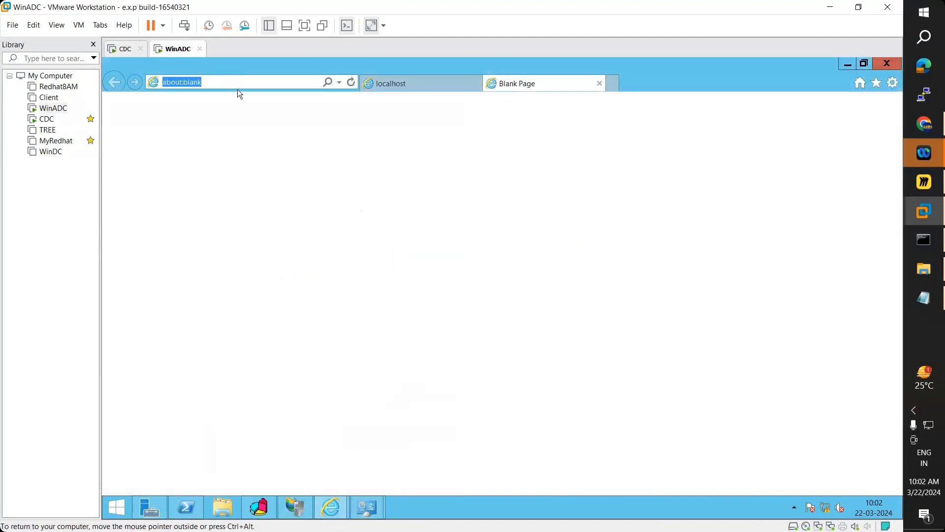
text(http:)
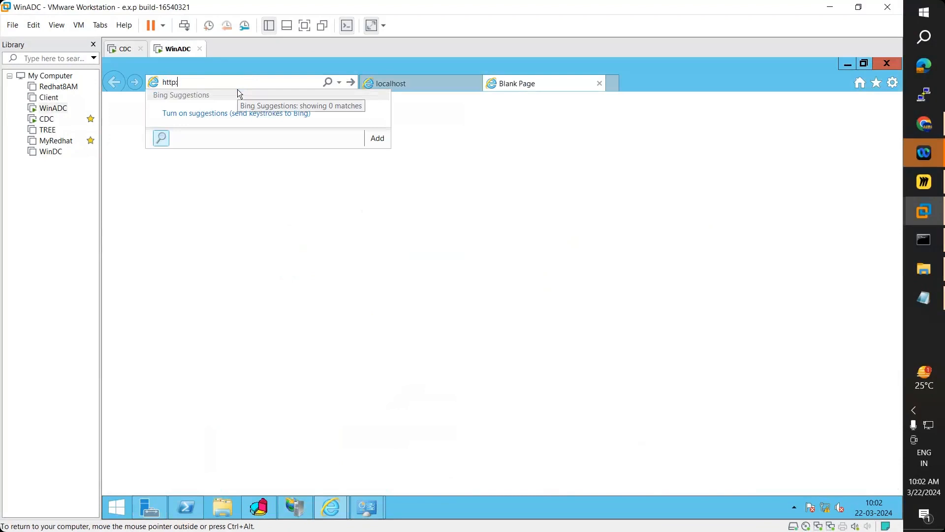
text(//192)
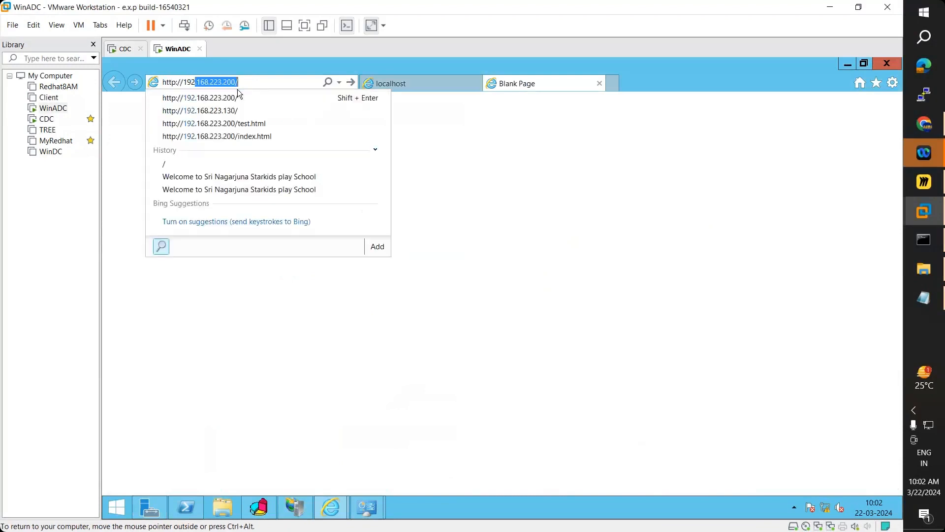
text(.168.223.13)
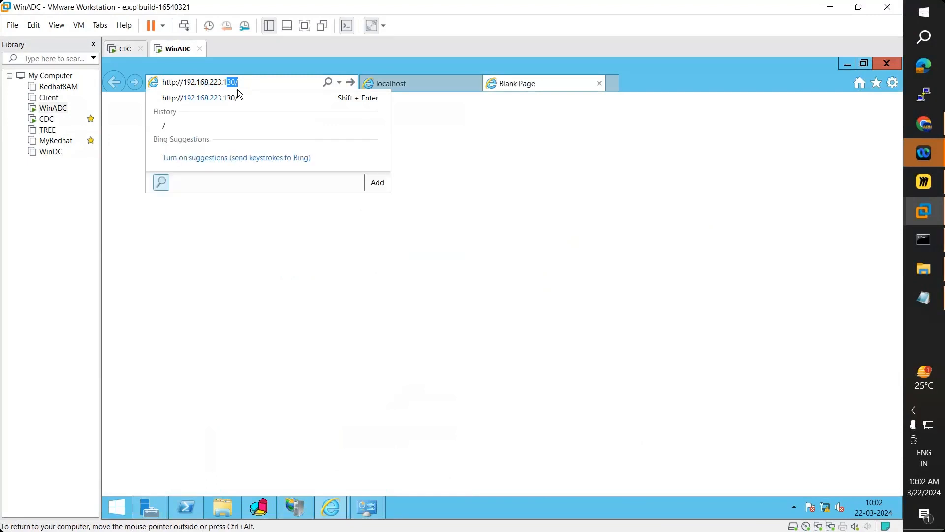
click(368, 507)
click(434, 464)
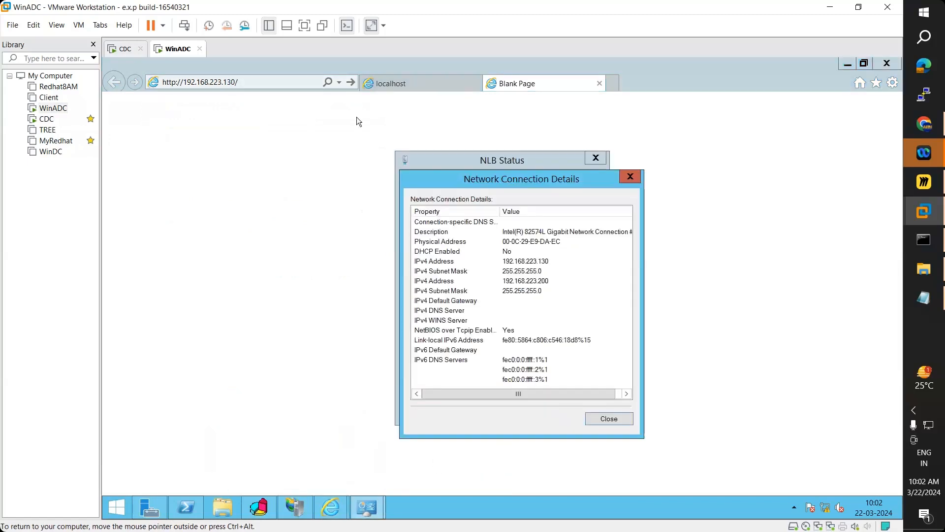
click(268, 83)
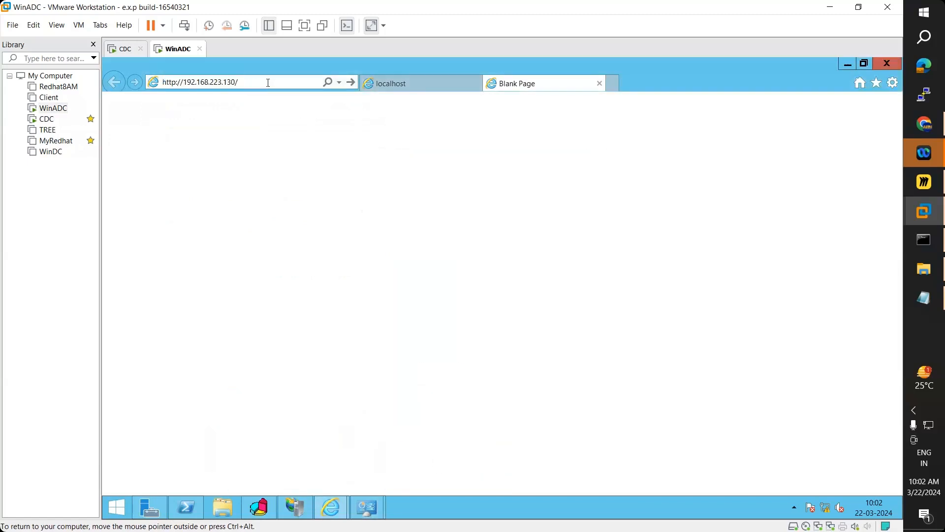
key(Return)
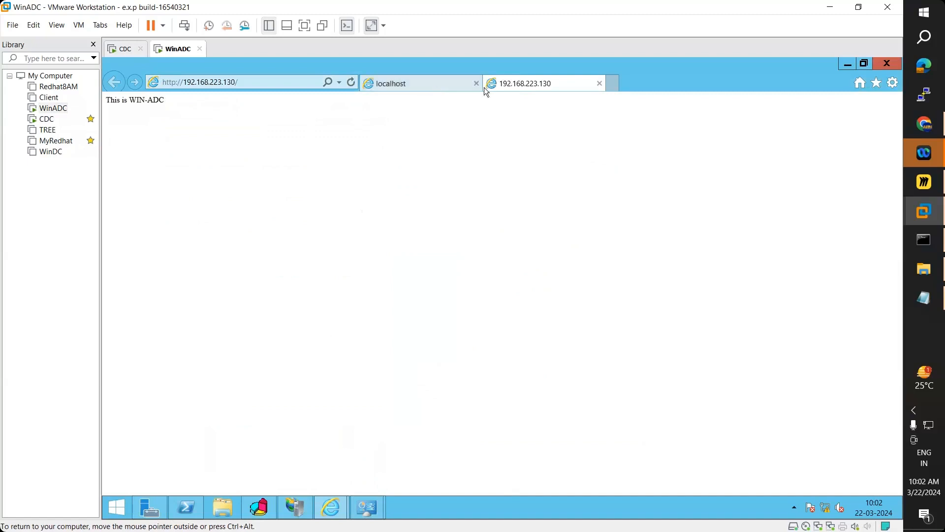
- Compare the test pages: WIN-CDC at 192.168.223.139 and WIN-ADC at 192.168.223.130
click(419, 82)
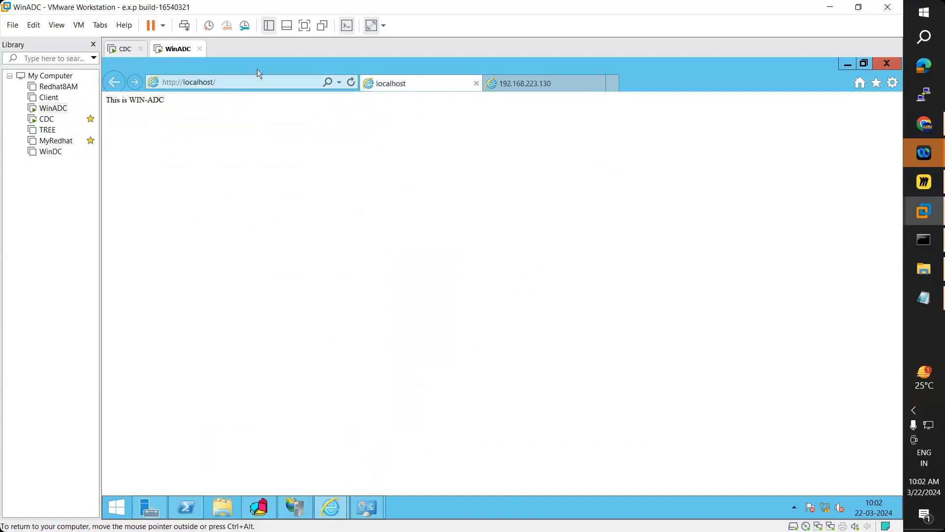
click(121, 51)
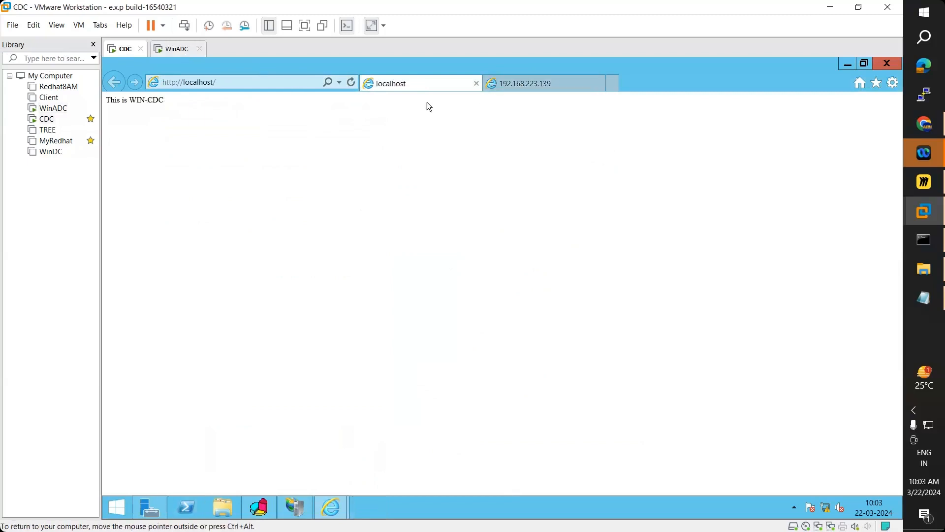
click(511, 92)
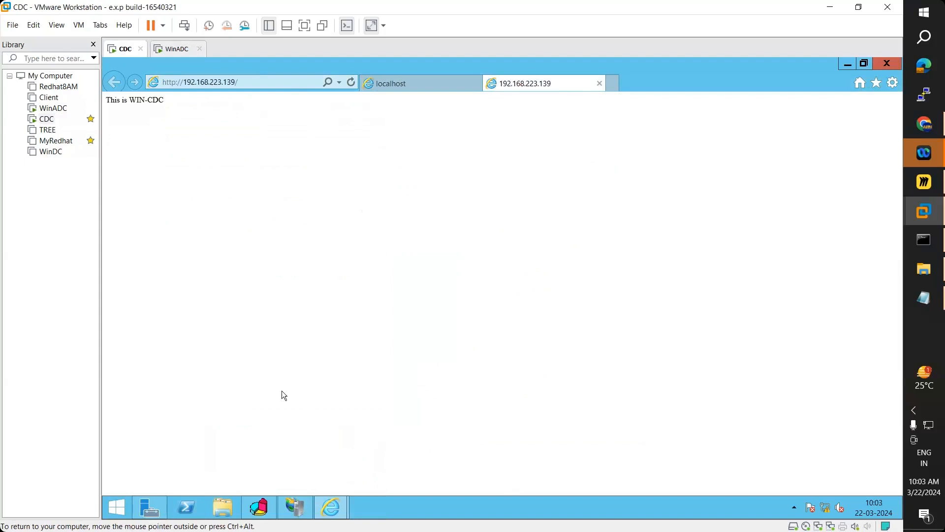
mouse_move(269, 515)
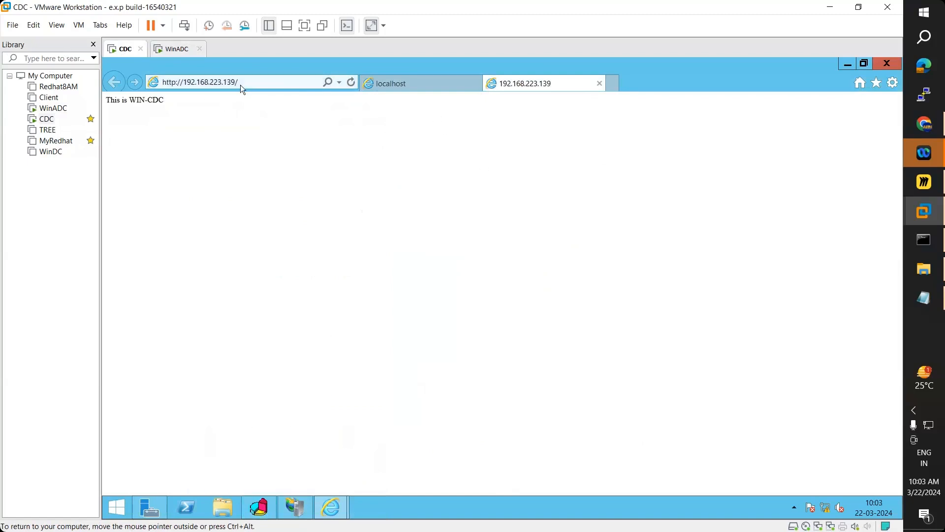
click(169, 57)
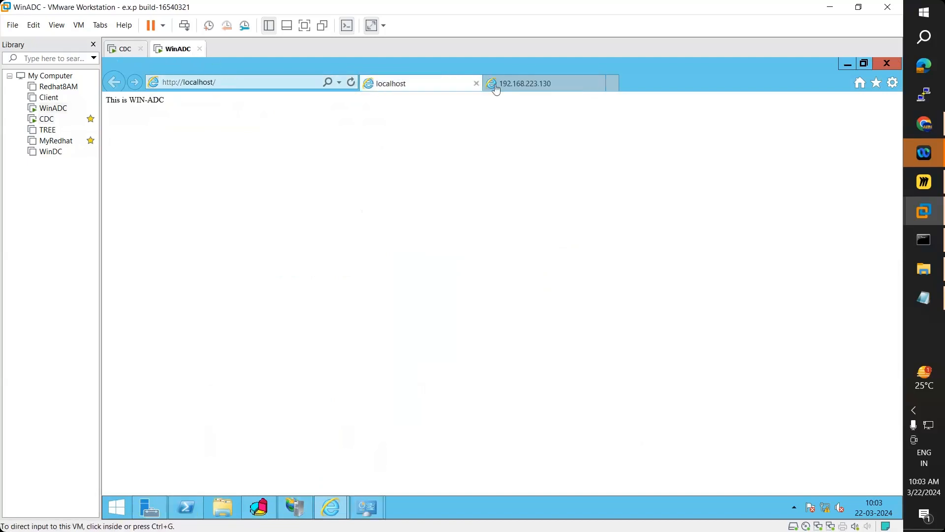
click(524, 83)
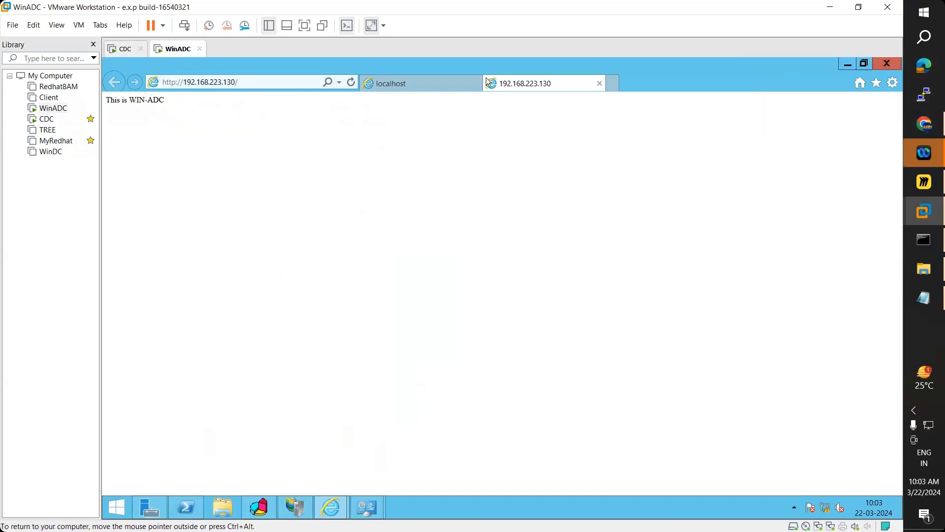
click(120, 50)
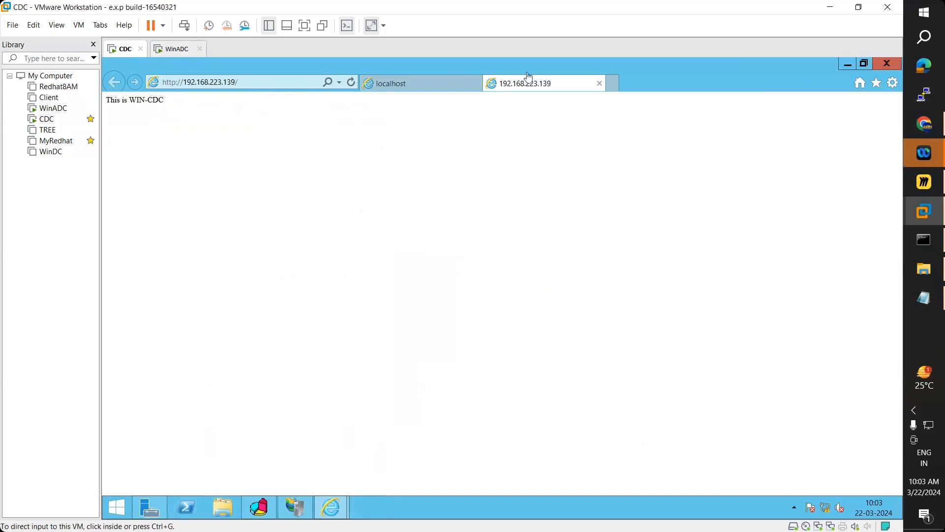
click(926, 125)
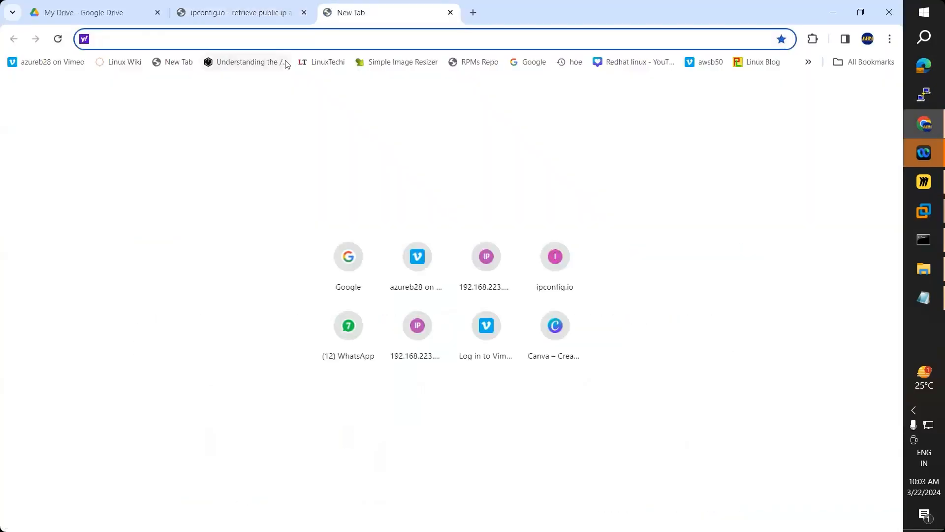
- Fill in the cluster address 192.168.223.200 in Chrome's new tab, then return to the CDC VM
text(192)
key(Right)
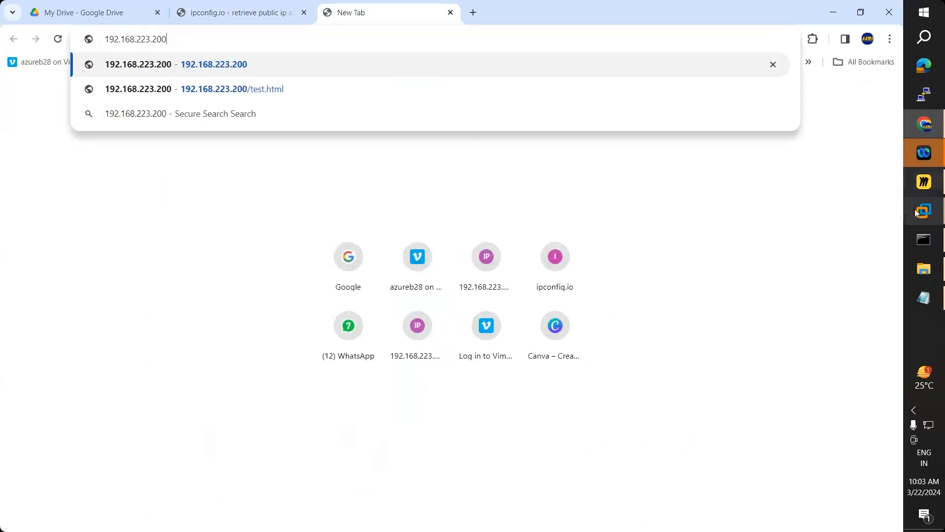
mouse_move(924, 212)
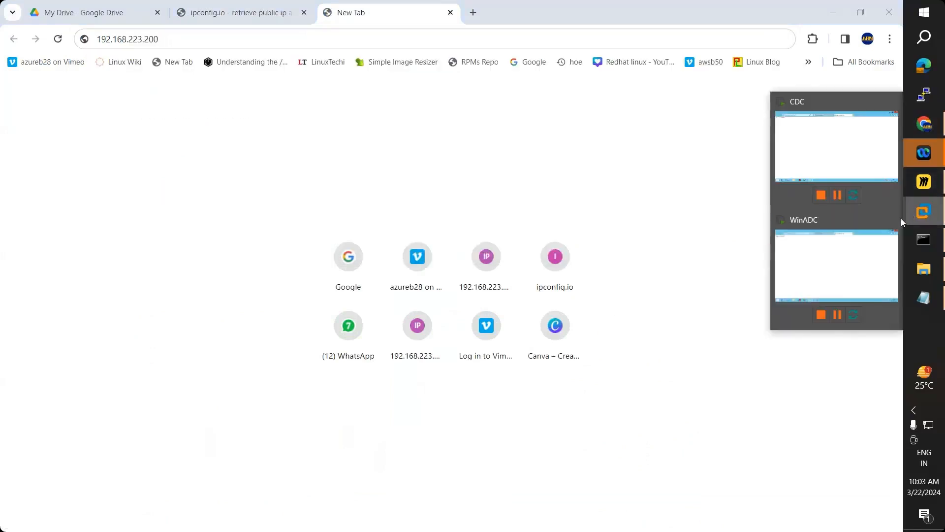
click(834, 158)
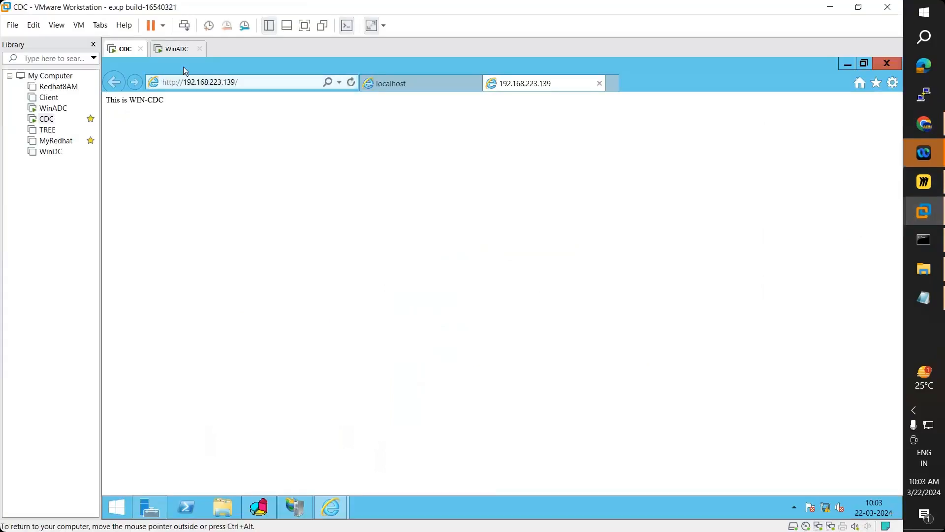
- On WinADC, show cluster arn.com's hosts in NLB Manager, both converged and started
click(171, 54)
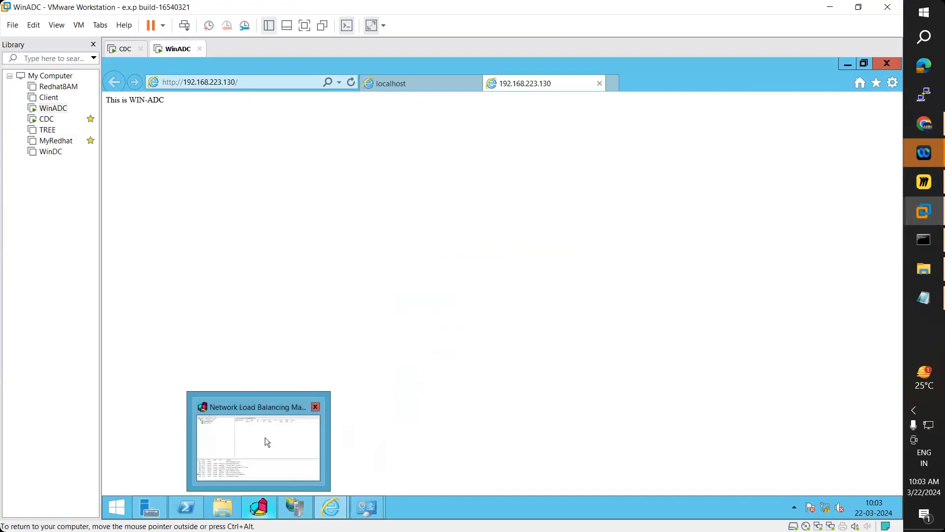
click(265, 437)
click(196, 101)
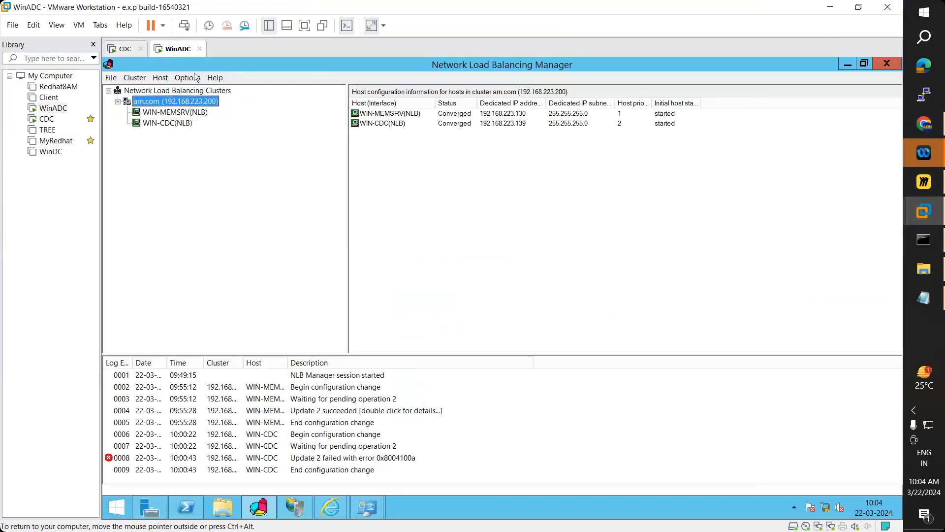
click(129, 50)
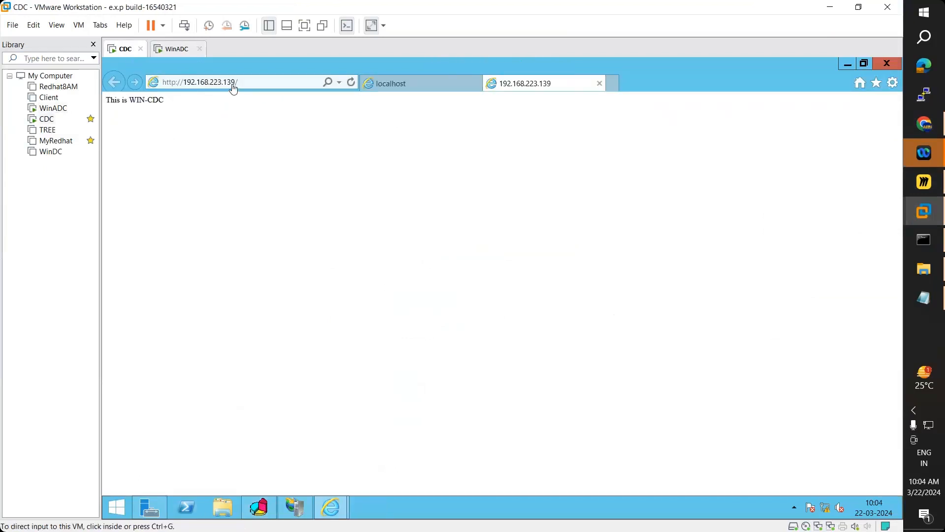
click(179, 49)
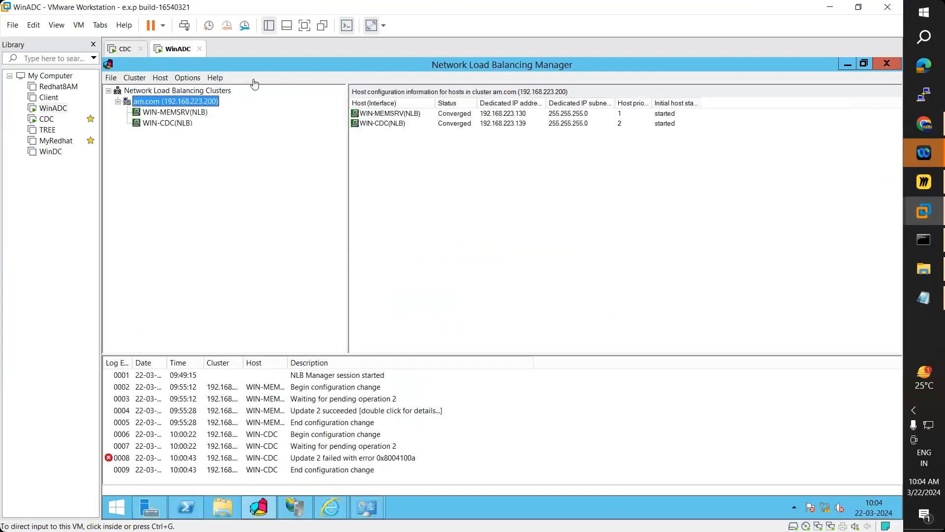
- Check the 192.168.223.130 IE window, return to NLB Manager, then go back to Chrome
click(341, 502)
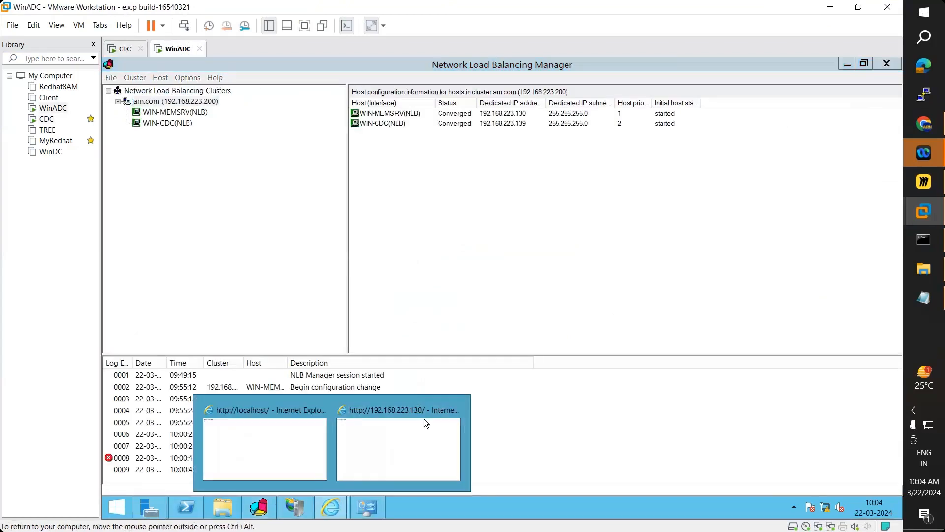
click(420, 430)
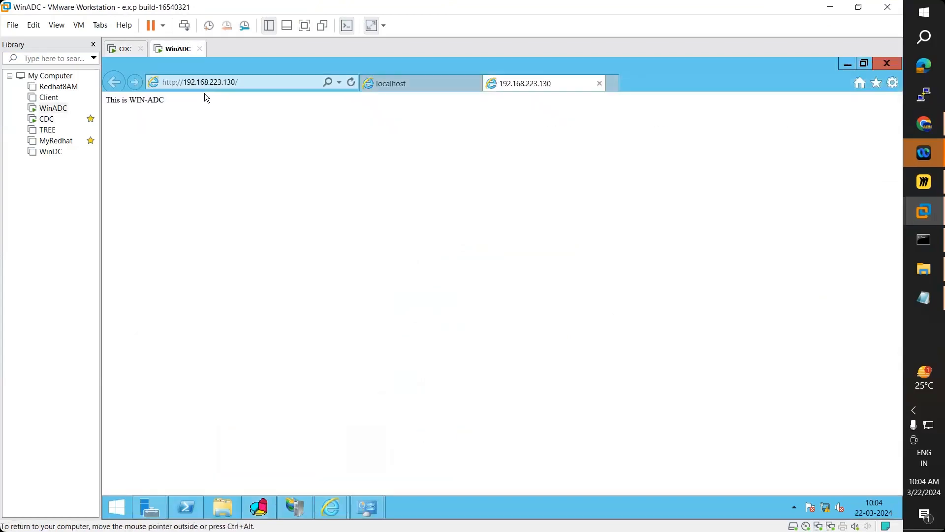
click(237, 82)
click(238, 82)
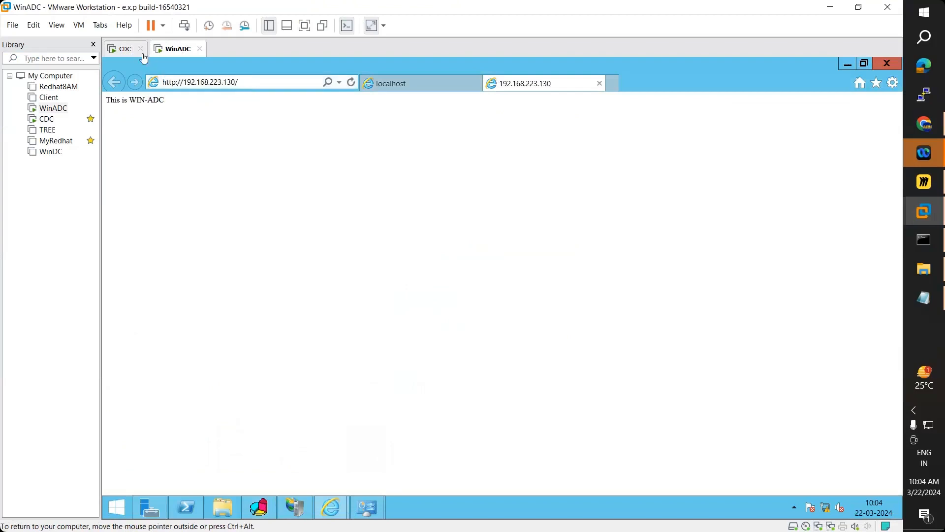
click(268, 509)
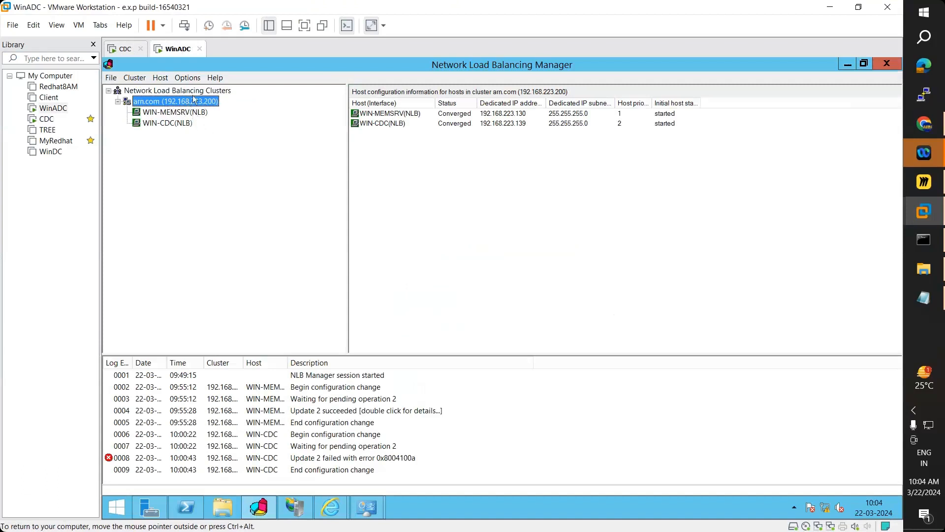
click(924, 123)
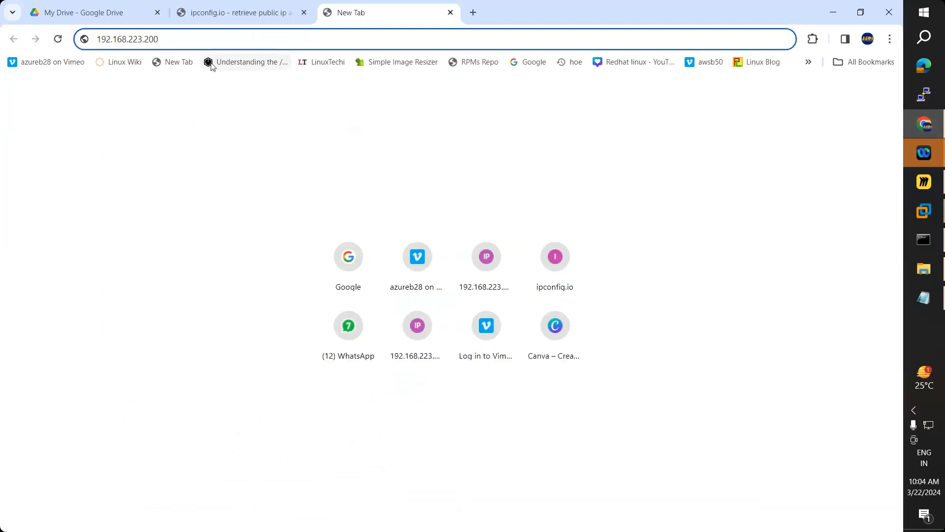
text(http://)
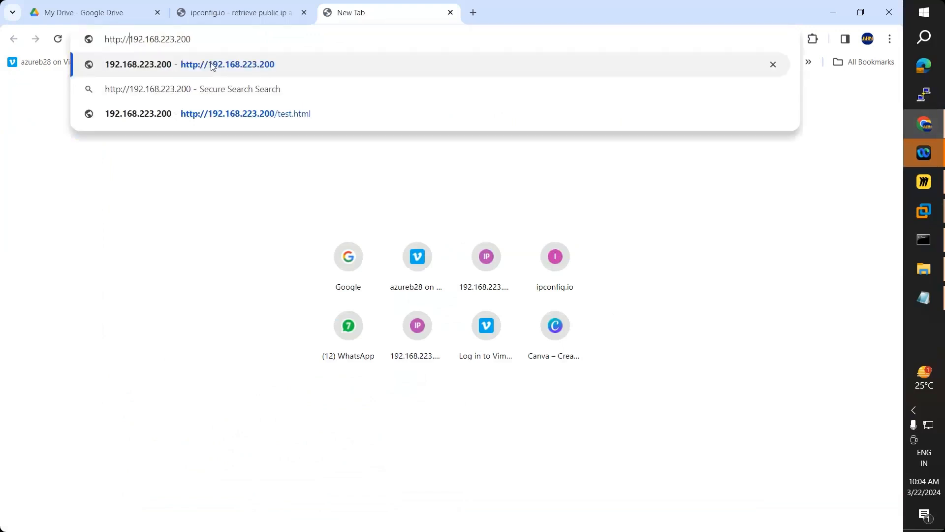
key(Return)
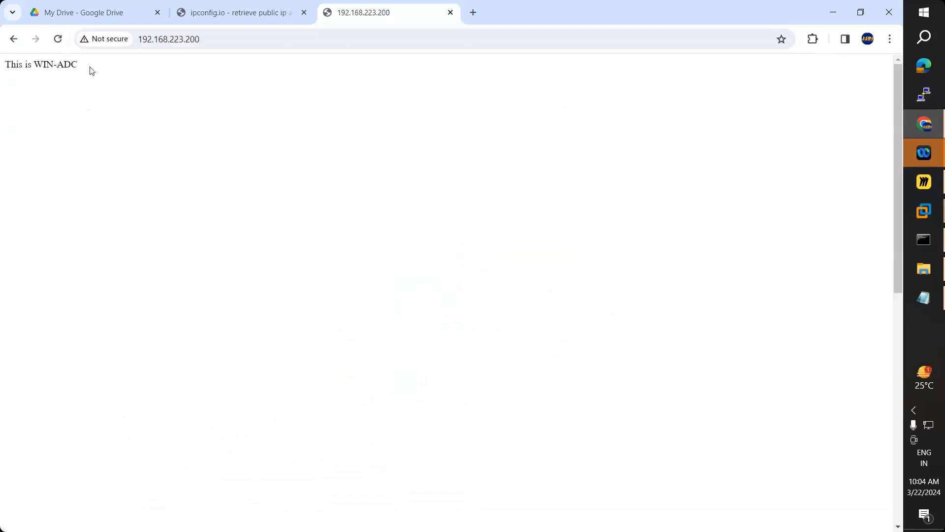
drag(87, 69, 4, 73)
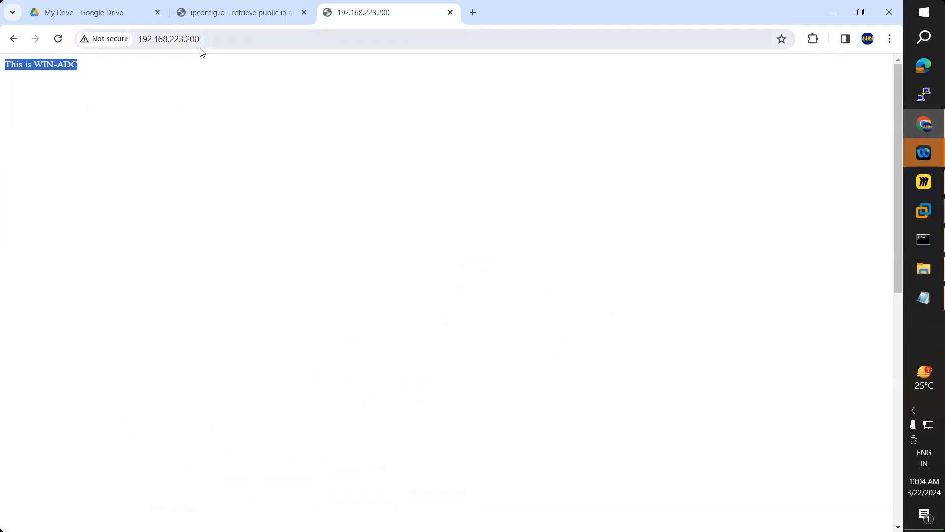
click(216, 40)
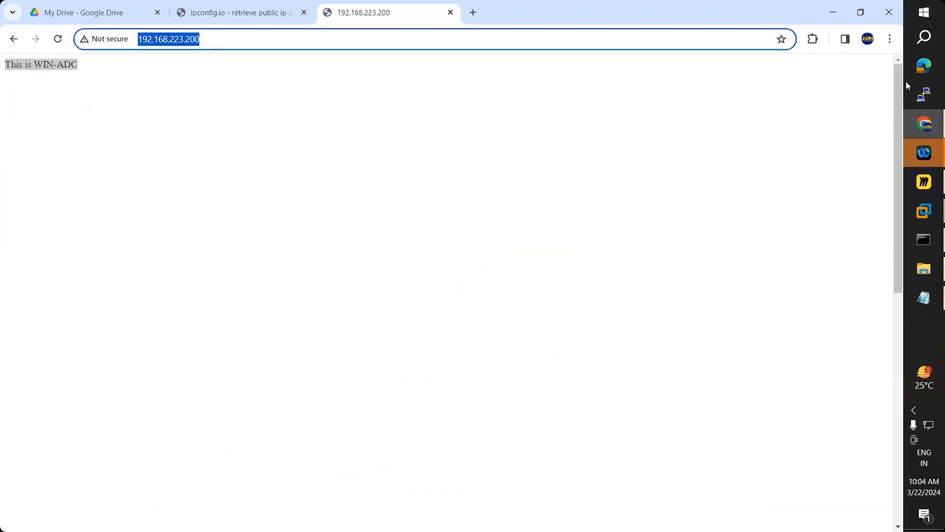
- Open a new Incognito window and load 192.168.223.200 there, again showing WIN-ADC
click(473, 12)
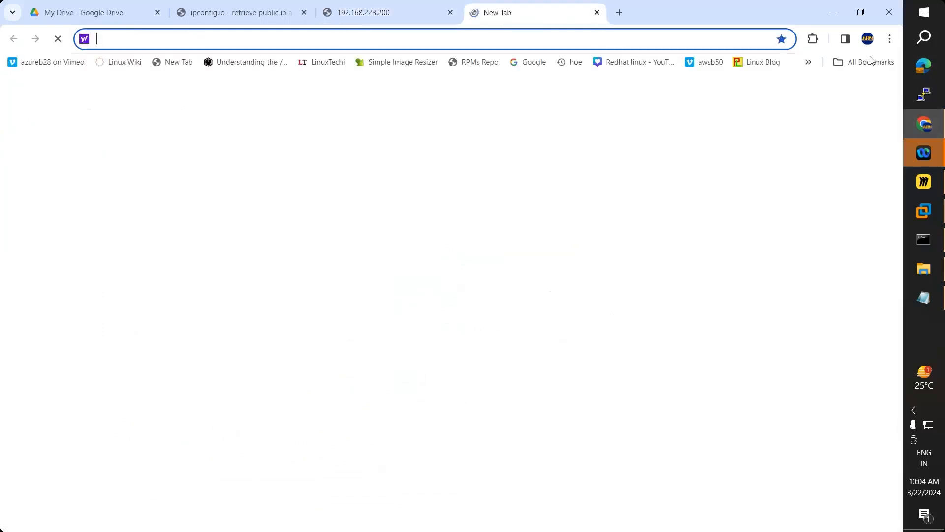
click(889, 39)
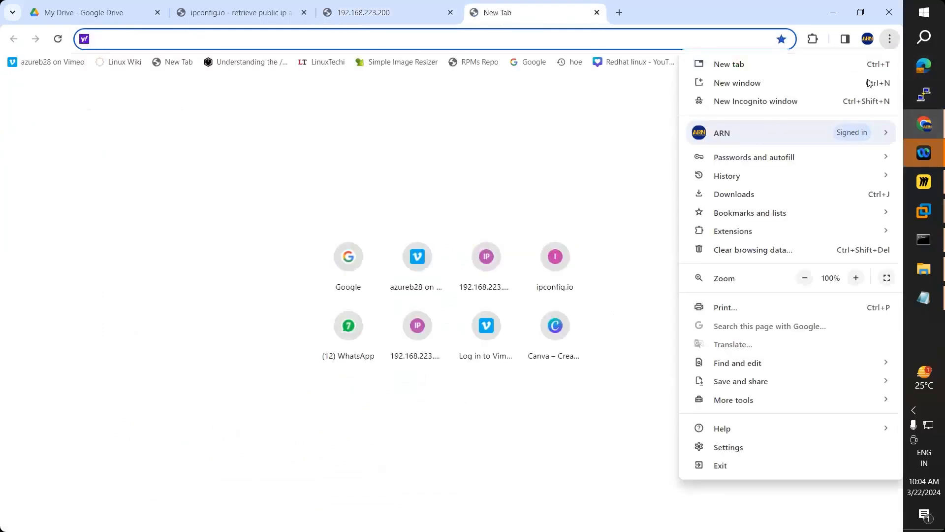
click(748, 104)
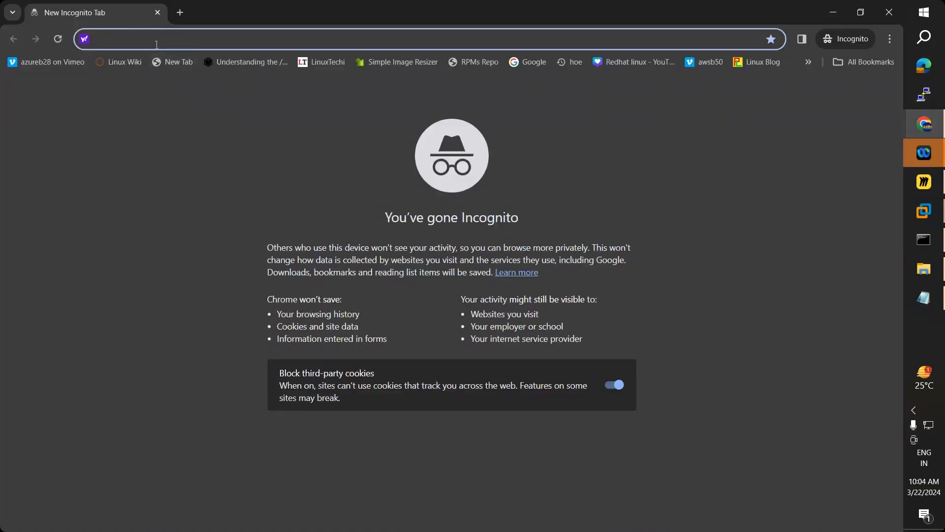
text(http://192.168.223.200)
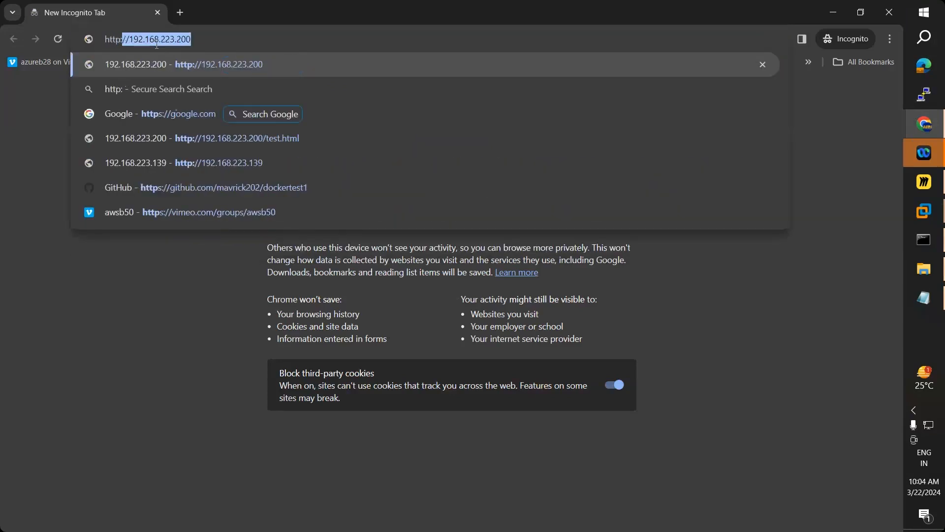
key(End)
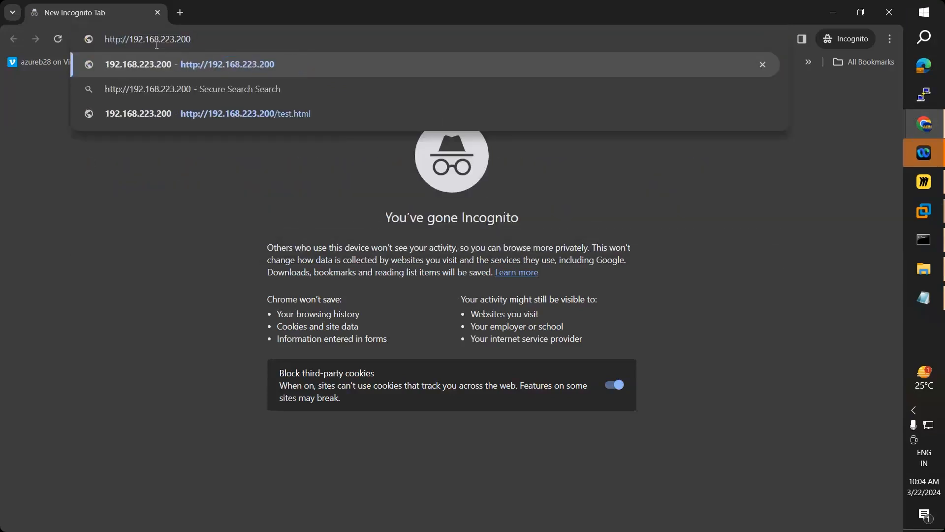
key(Return)
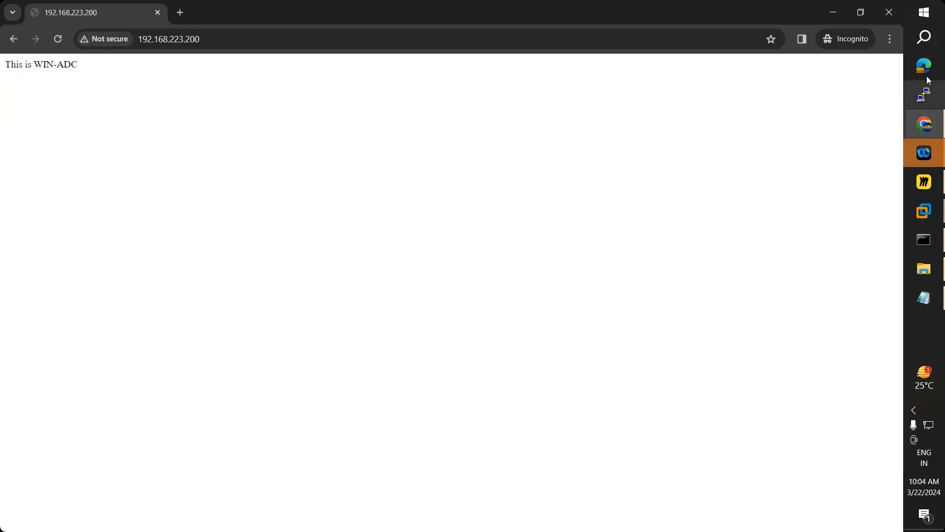
click(925, 73)
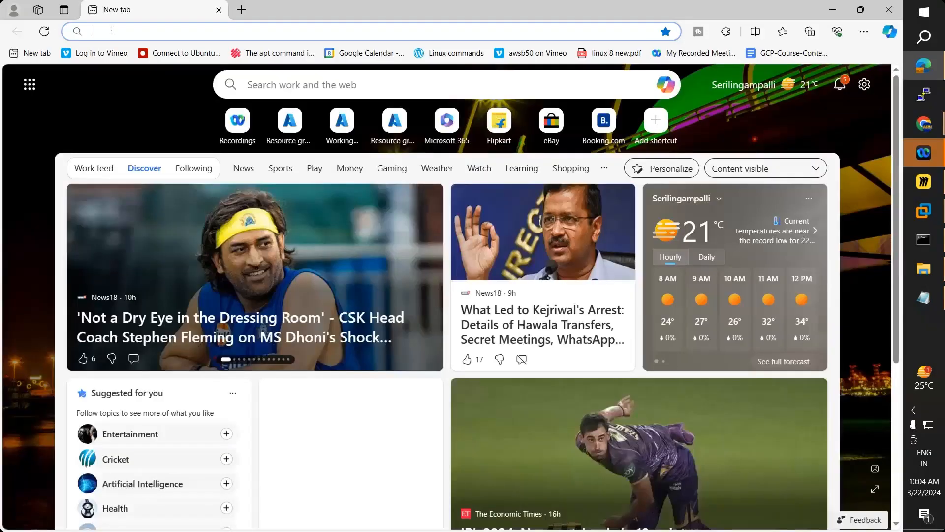
- Load 192.168.223.200 in Edge's address bar, where the page also reads This is WIN-ADC
click(111, 30)
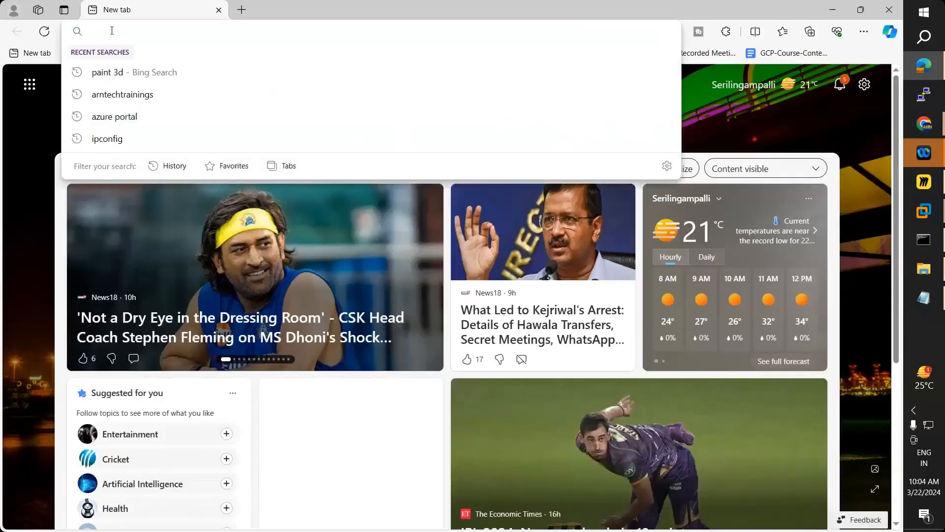
text(http)
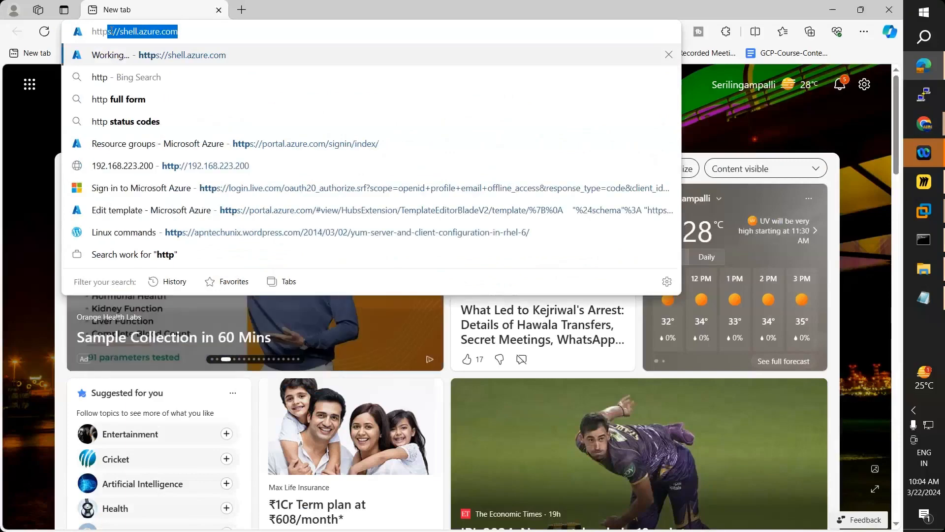
text(://192.168.223.200)
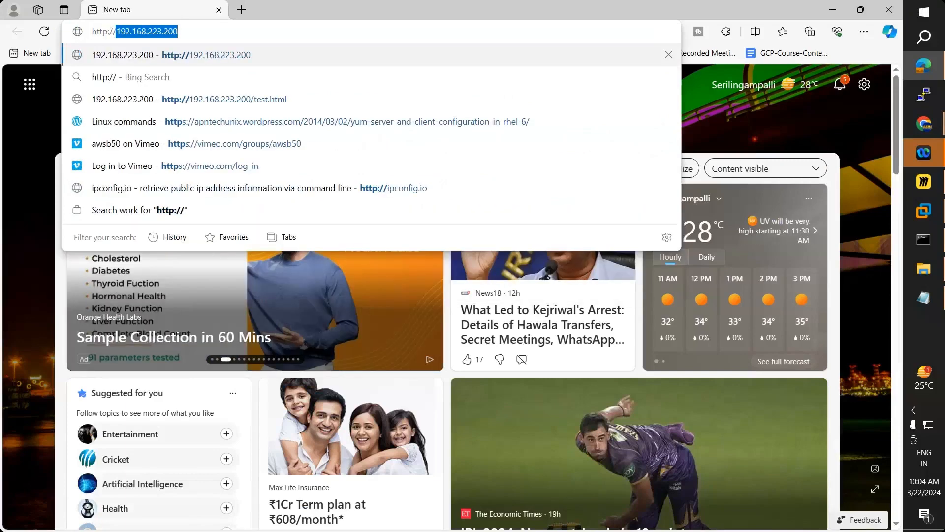
key(Right)
key(Return)
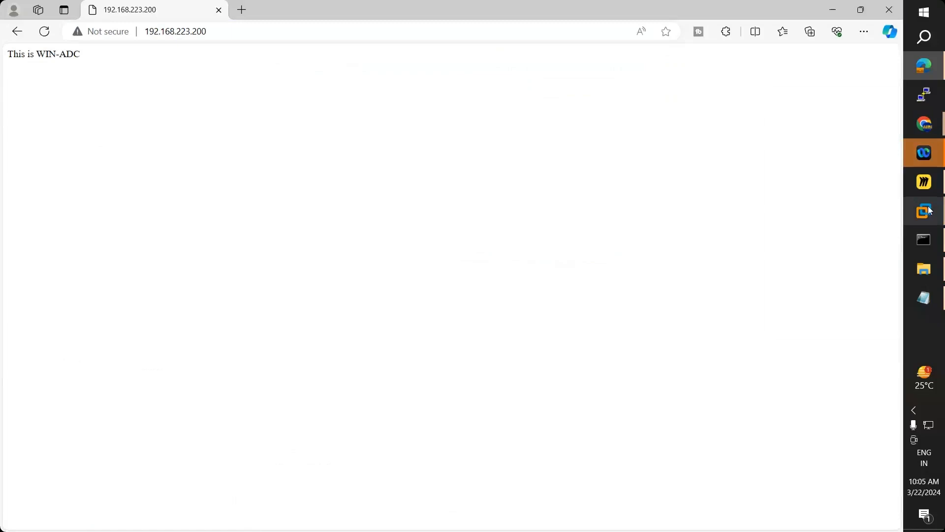
mouse_move(927, 211)
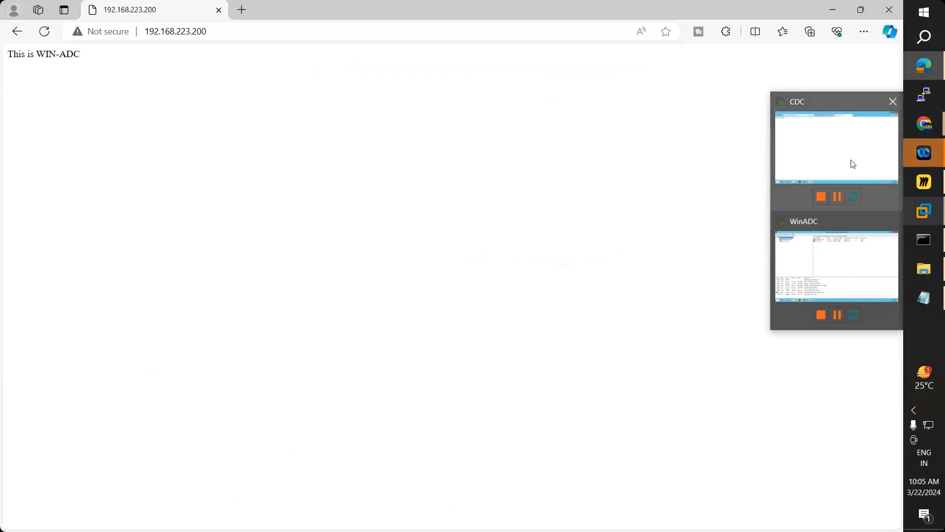
click(824, 250)
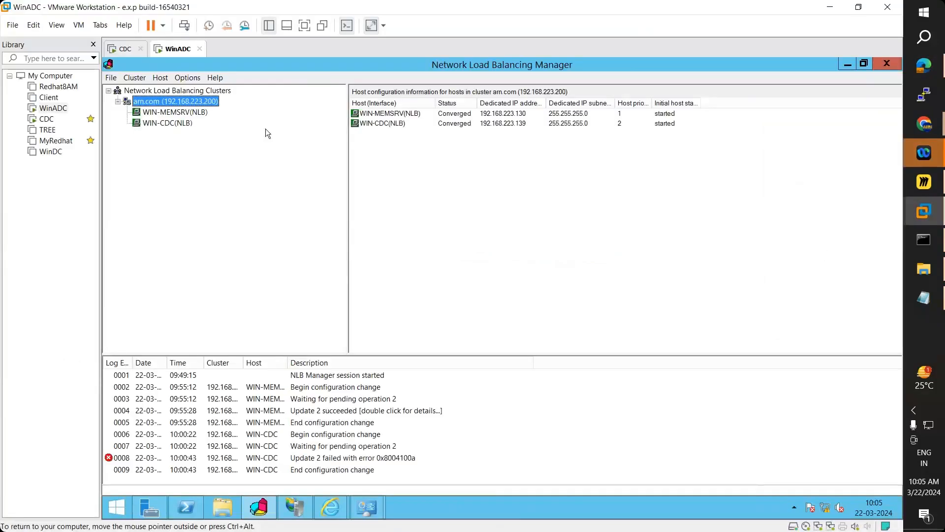
- Stop host WIN-MEMSRV with Control Host > Stop and check the arn.com cluster's host statuses
click(182, 112)
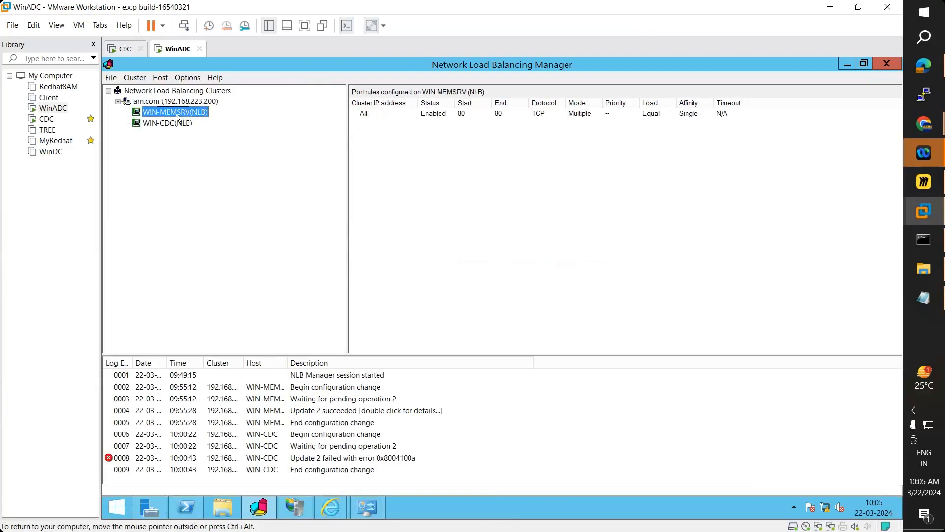
right_click(177, 116)
mouse_move(230, 163)
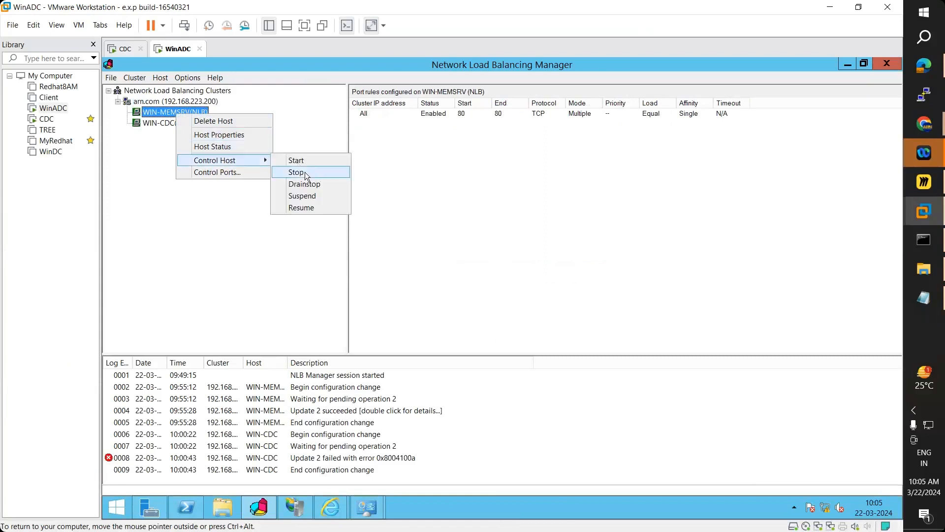
click(296, 173)
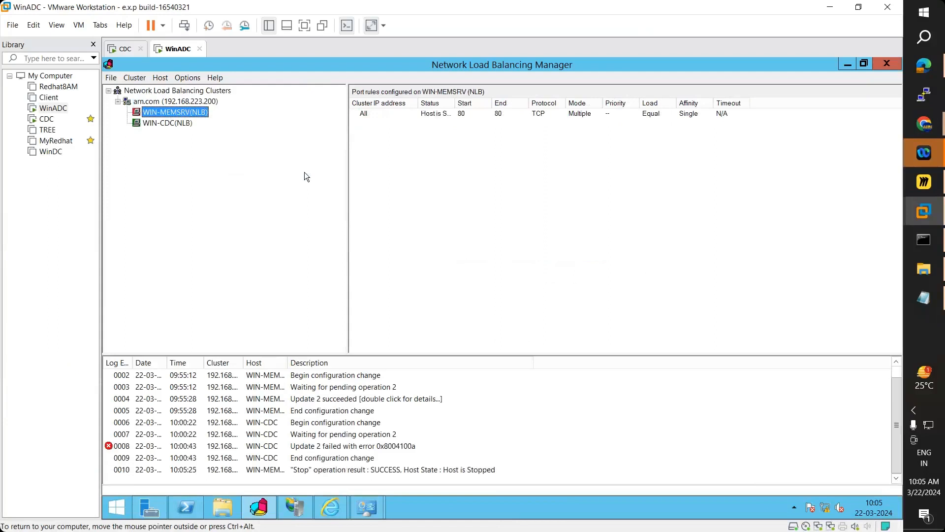
click(180, 98)
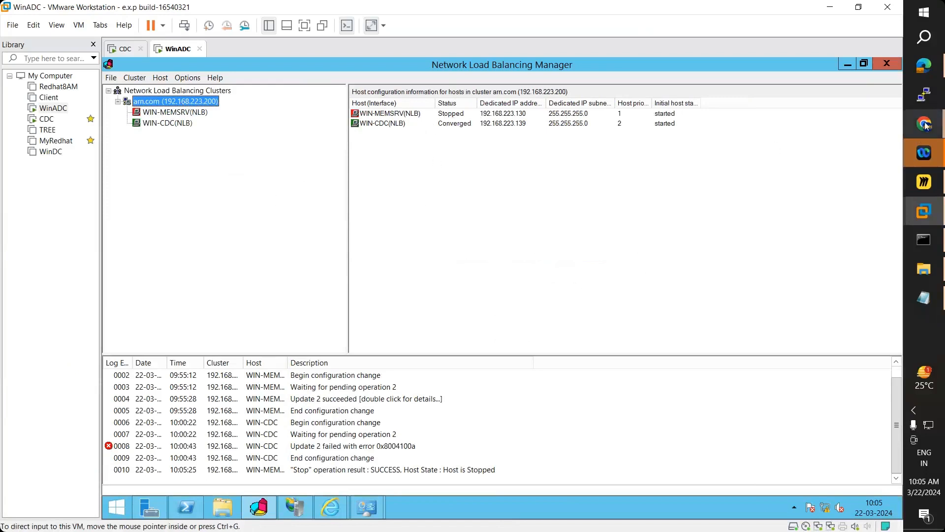
mouse_move(926, 126)
click(834, 162)
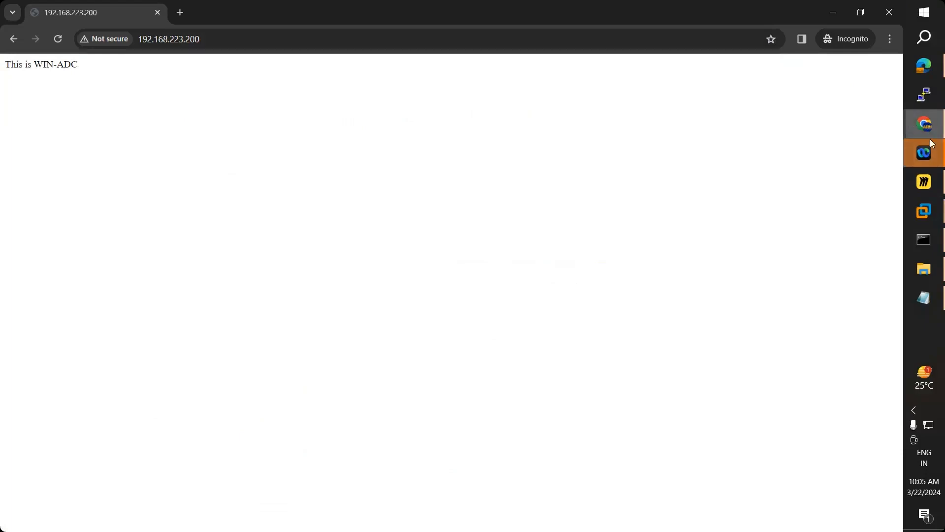
- In the WinADC VM's NLB Manager, check WIN-CDC is converged and WIN-MEMSRV is stopped
click(924, 211)
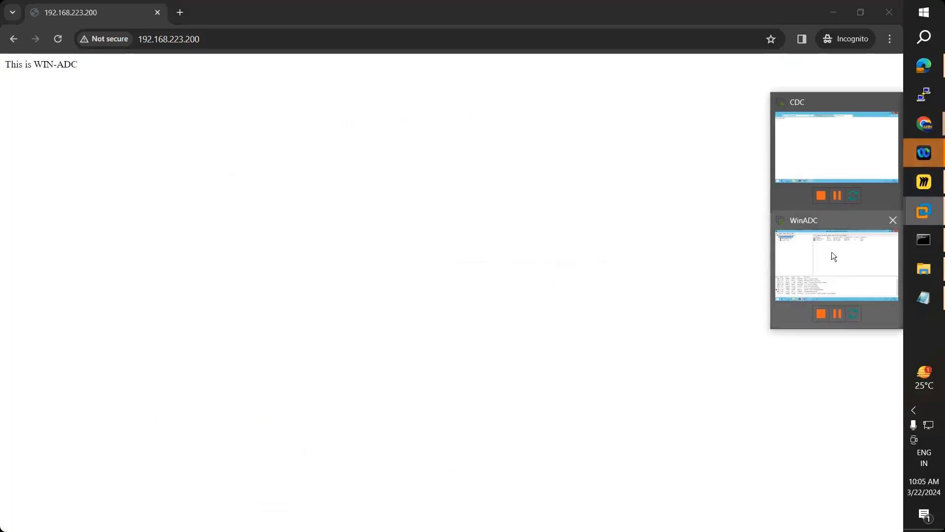
click(832, 253)
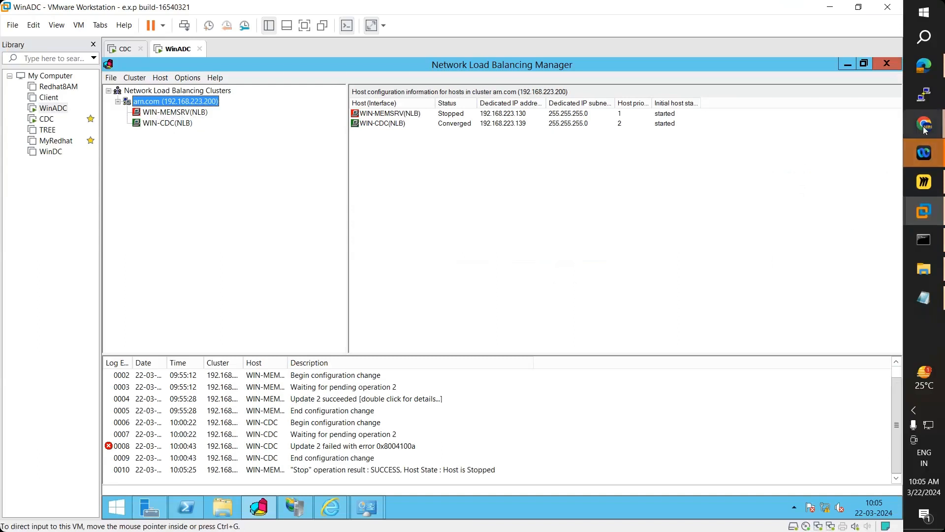
mouse_move(924, 130)
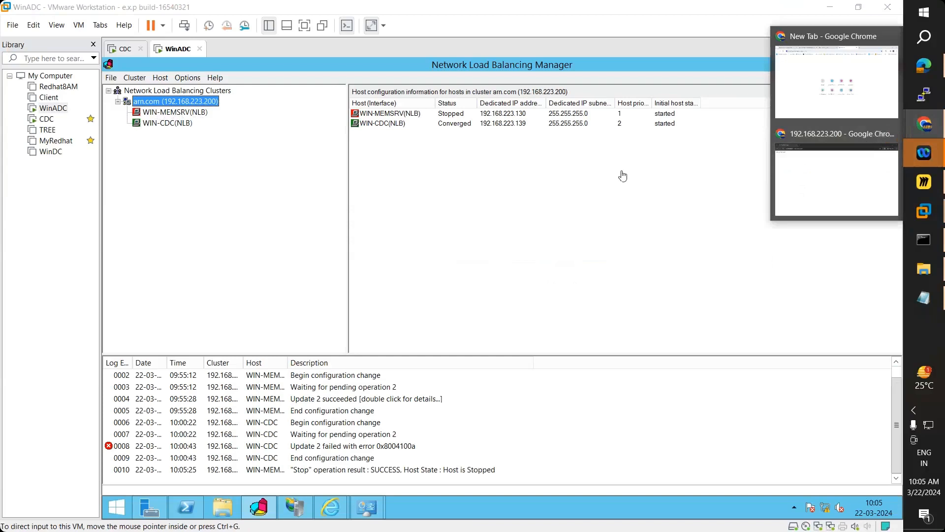
click(165, 125)
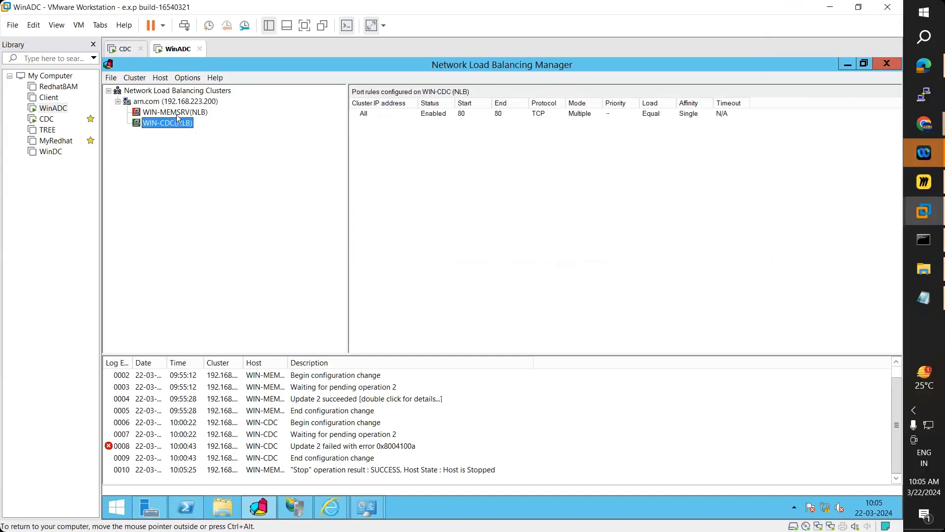
click(177, 114)
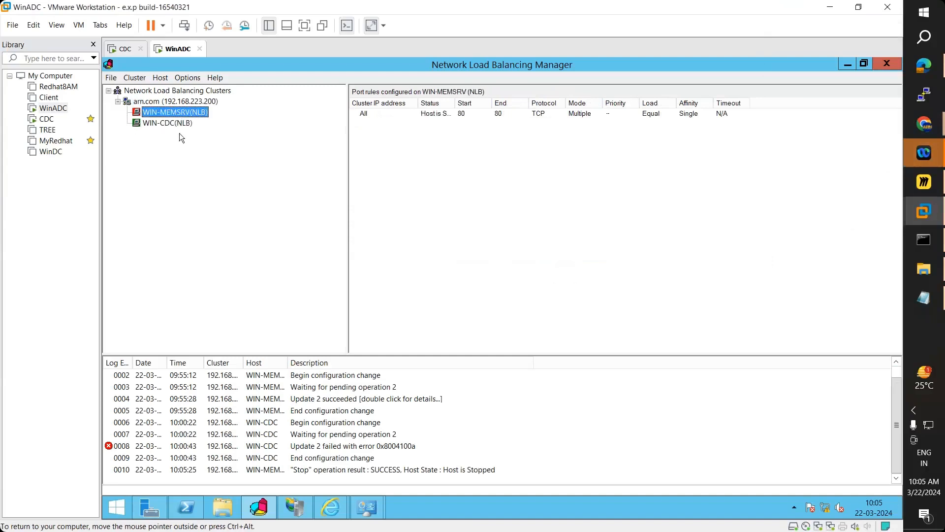
click(167, 104)
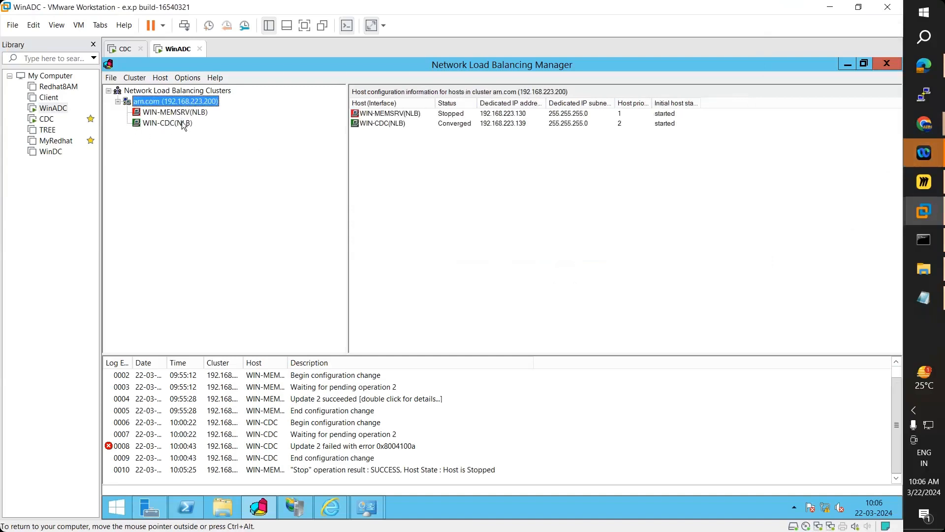
click(925, 66)
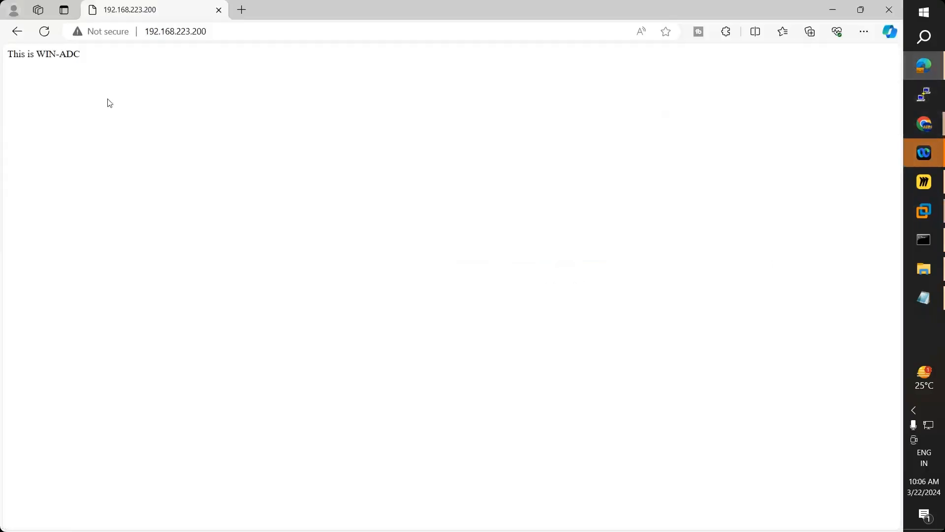
- Reload the cluster page three times in Edge, then refresh it in Chrome with F5
click(45, 32)
click(45, 32)
click(44, 33)
click(934, 128)
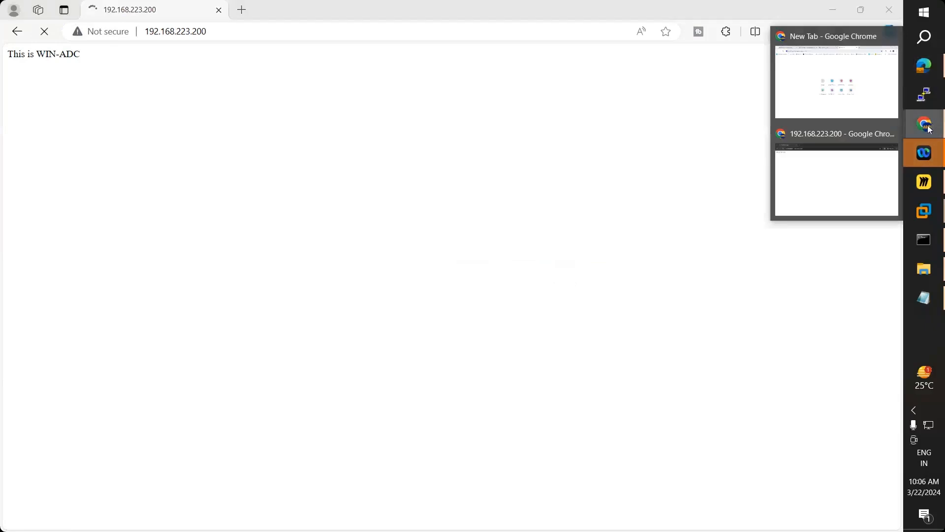
click(848, 177)
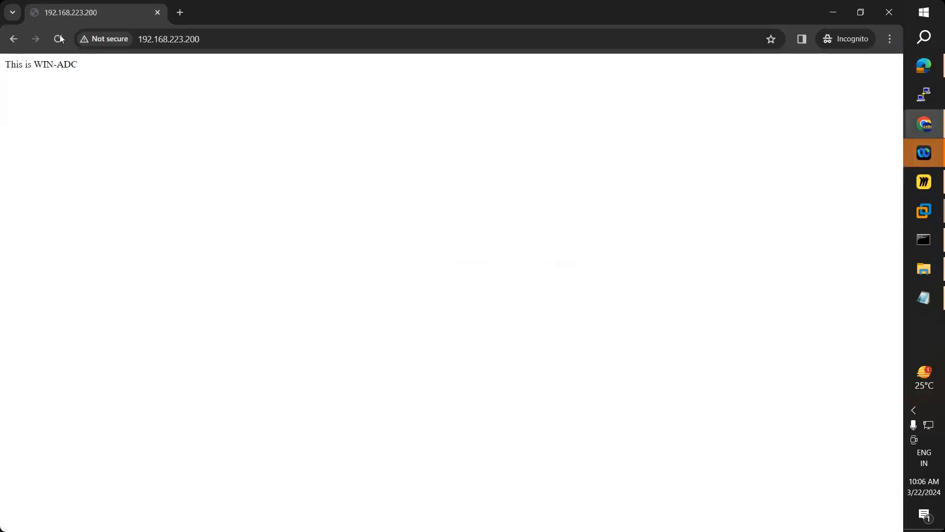
key(F5)
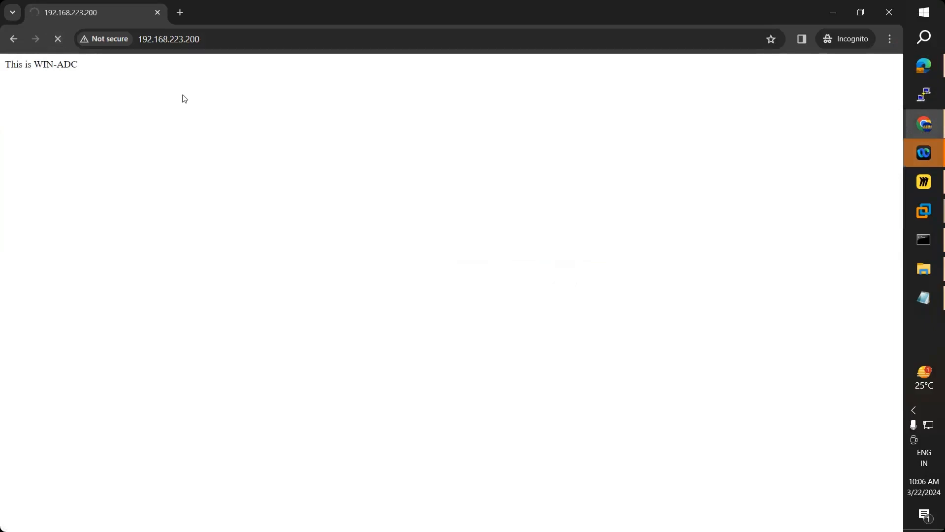
- Recheck the Chrome and Edge cluster pages until they report This is WIN-CDC
mouse_move(925, 220)
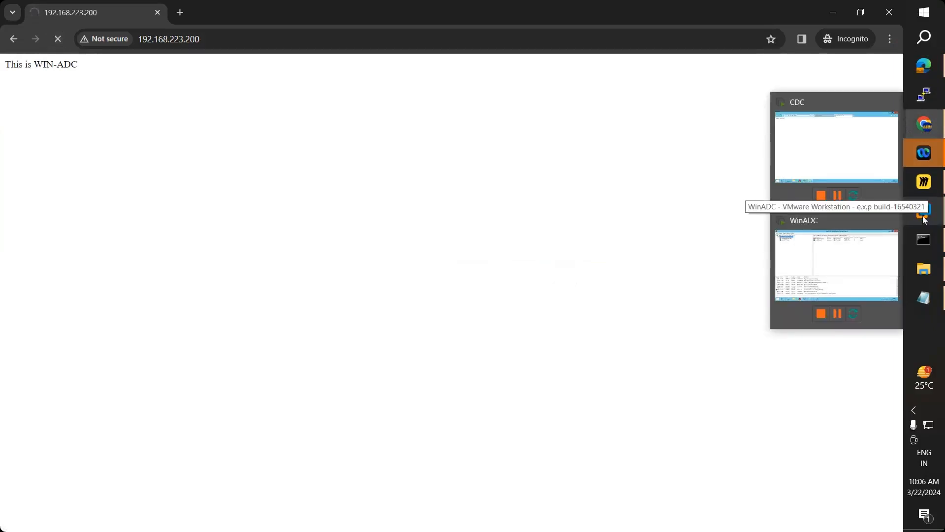
click(841, 246)
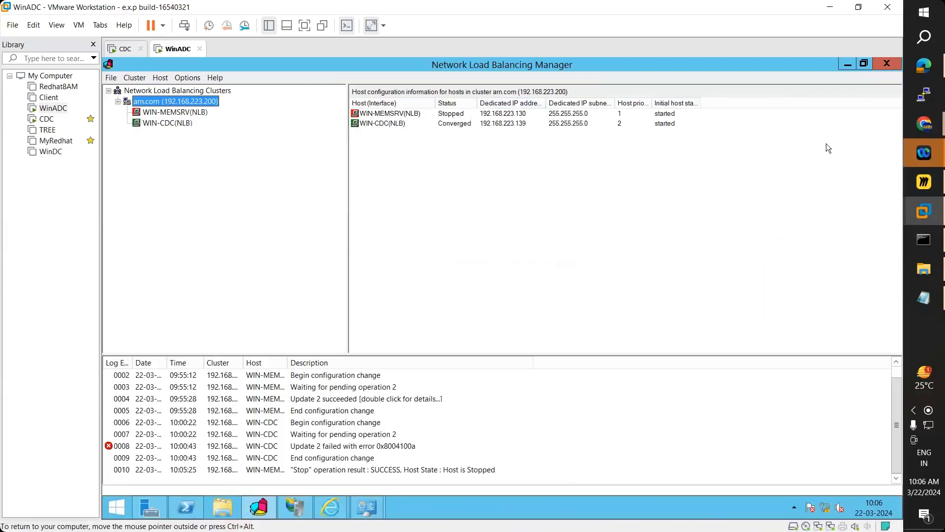
mouse_move(924, 125)
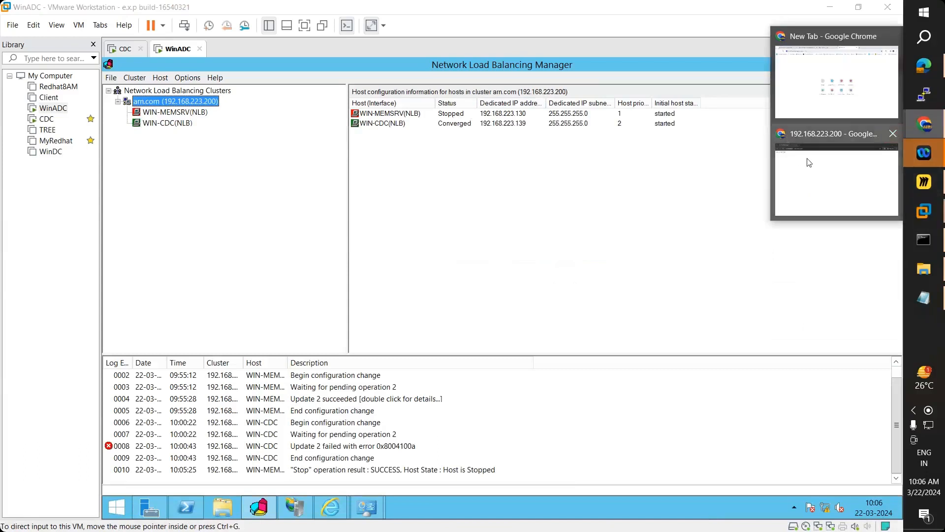
click(810, 163)
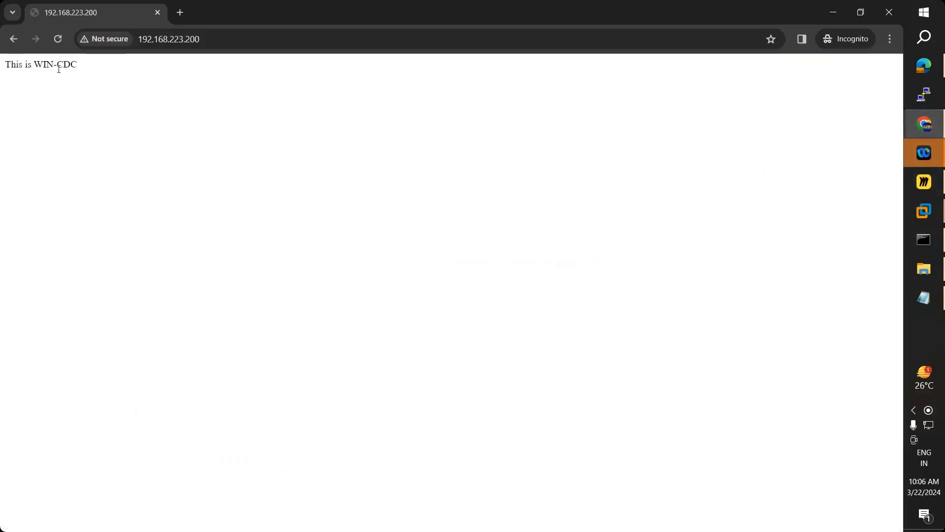
click(924, 66)
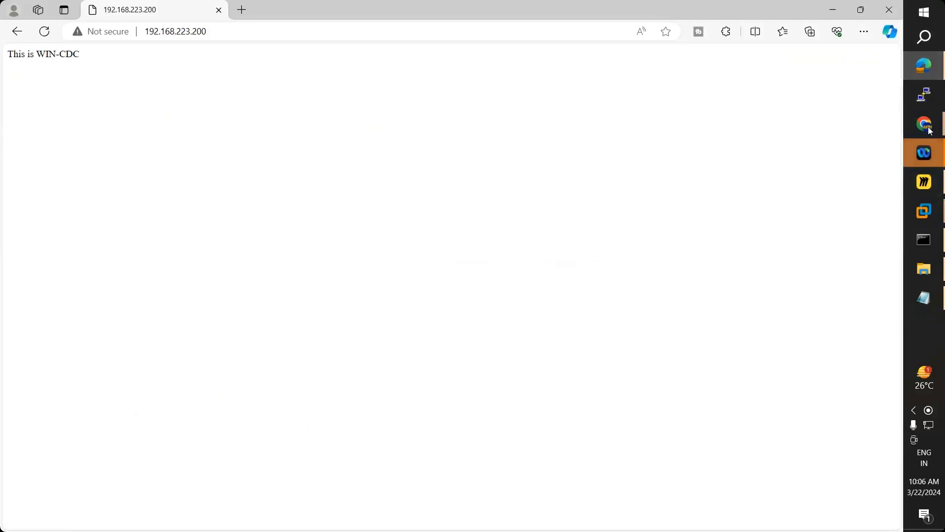
mouse_move(911, 135)
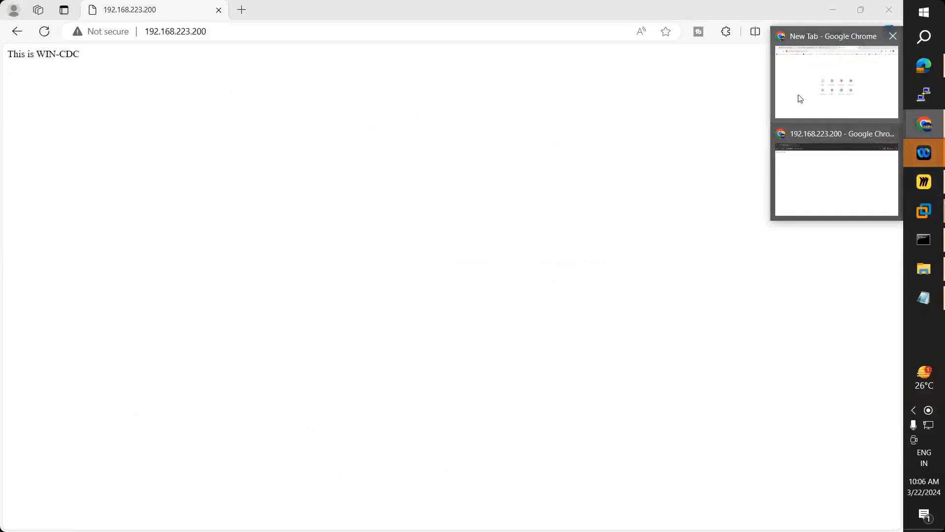
click(798, 95)
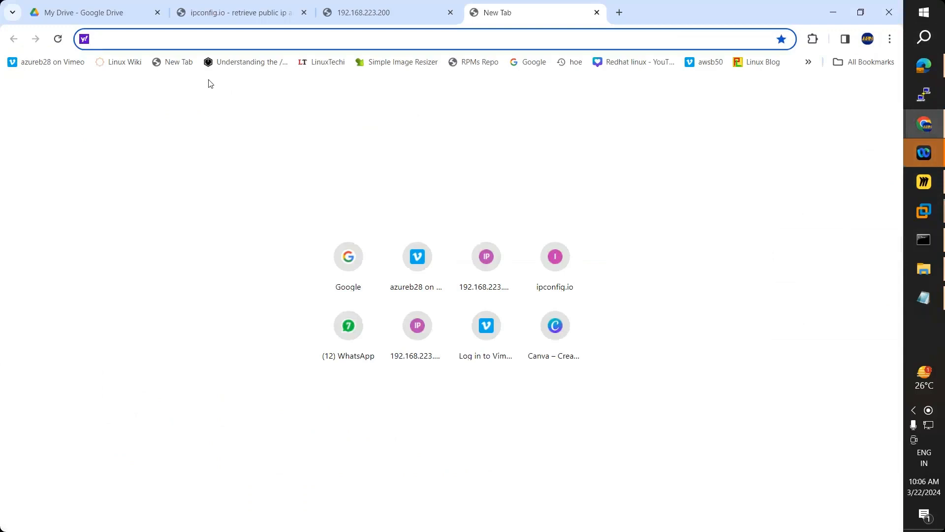
- Start entering the cluster address, beginning with '12', in Chrome's new tab address bar
text(ttp)
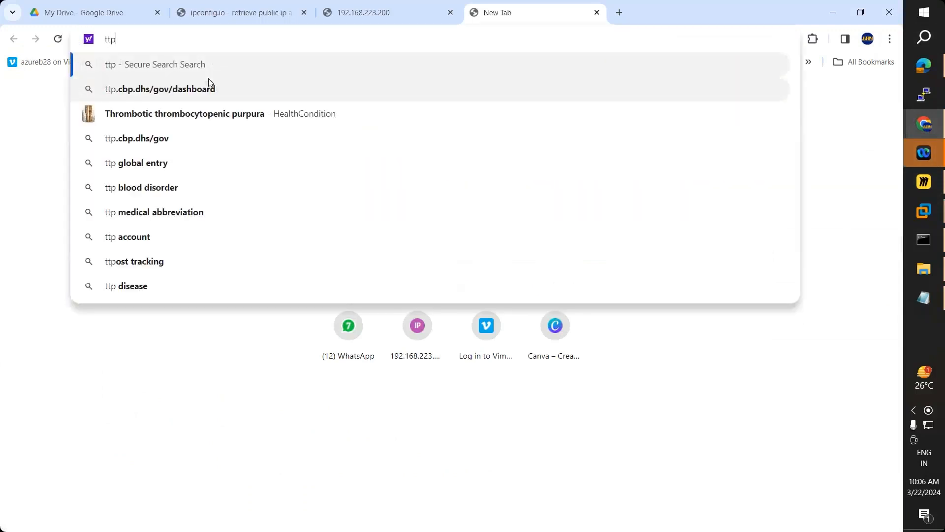
key(ctrl+a)
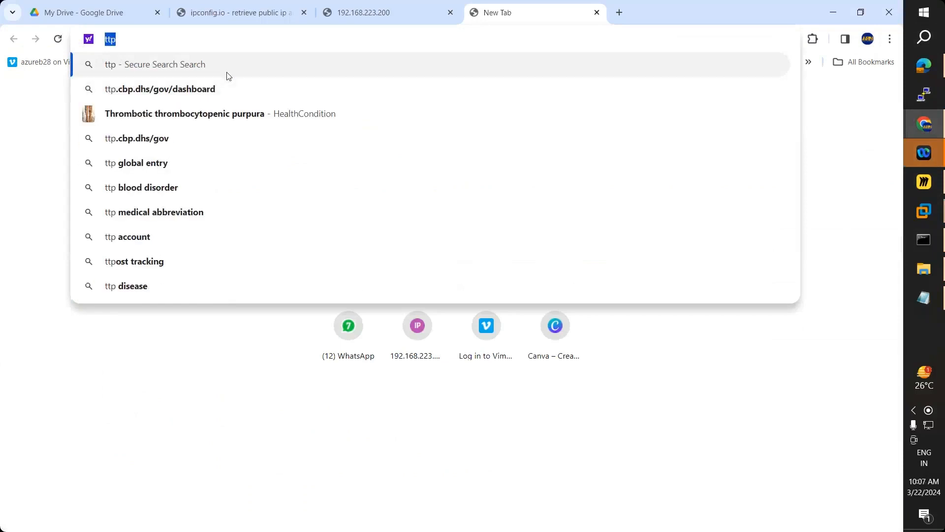
text(htt)
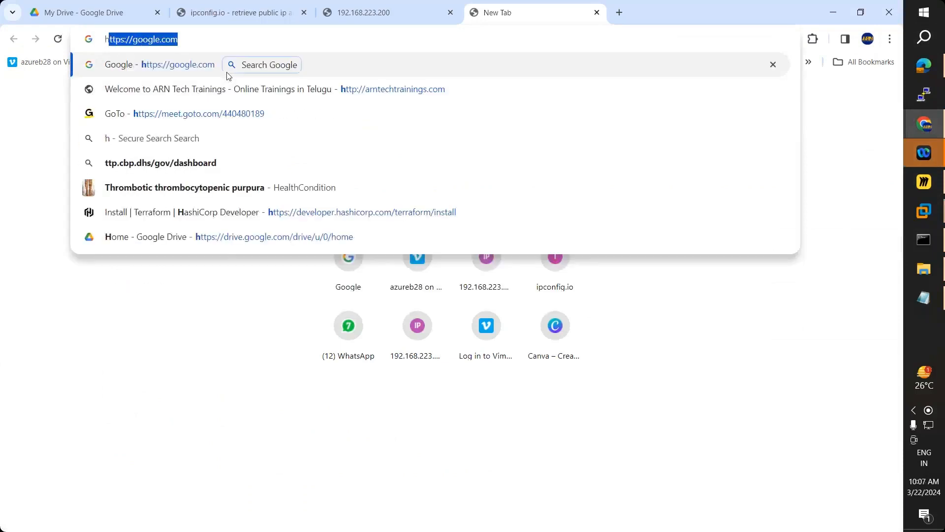
key(Right)
key(BackSpace)
key(BackSpace)
key(BackSpace)
key(BackSpace)
key(BackSpace)
key(BackSpace)
key(BackSpace)
key(BackSpace)
key(BackSpace)
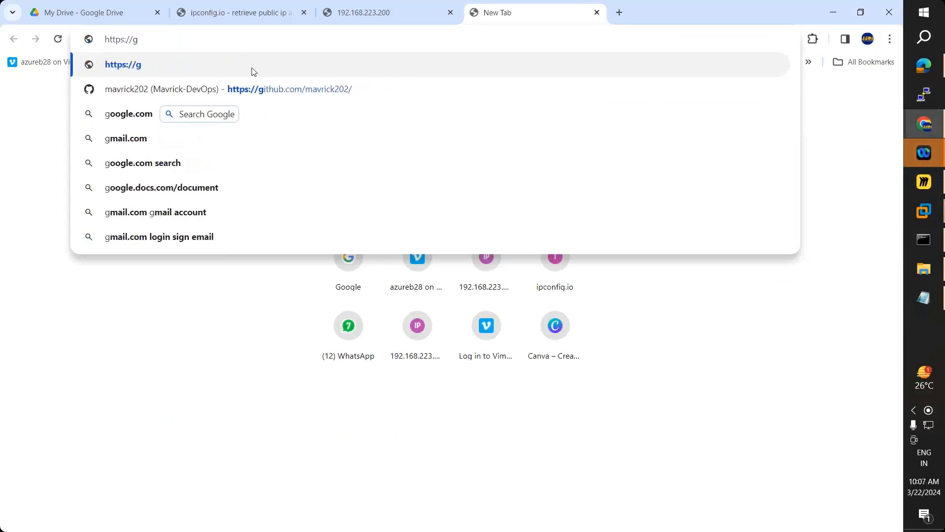
key(BackSpace)
text(1)
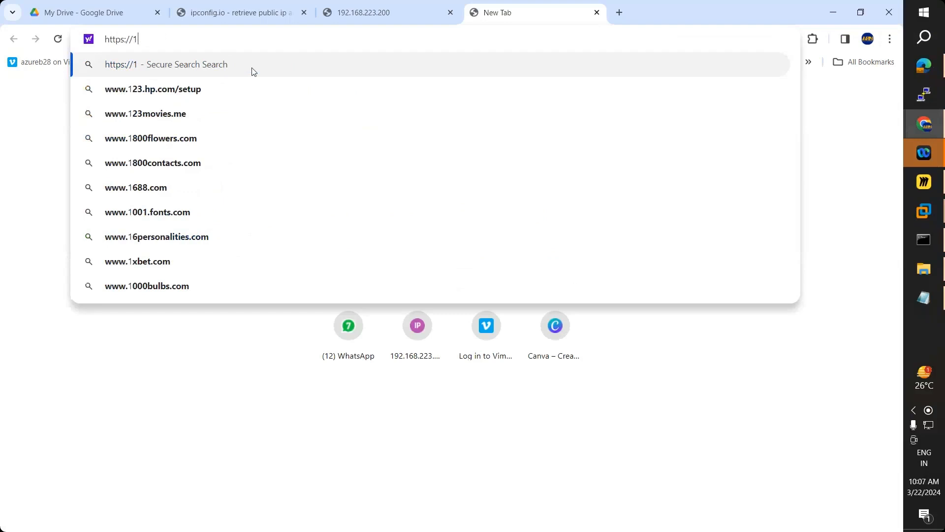
text(2)
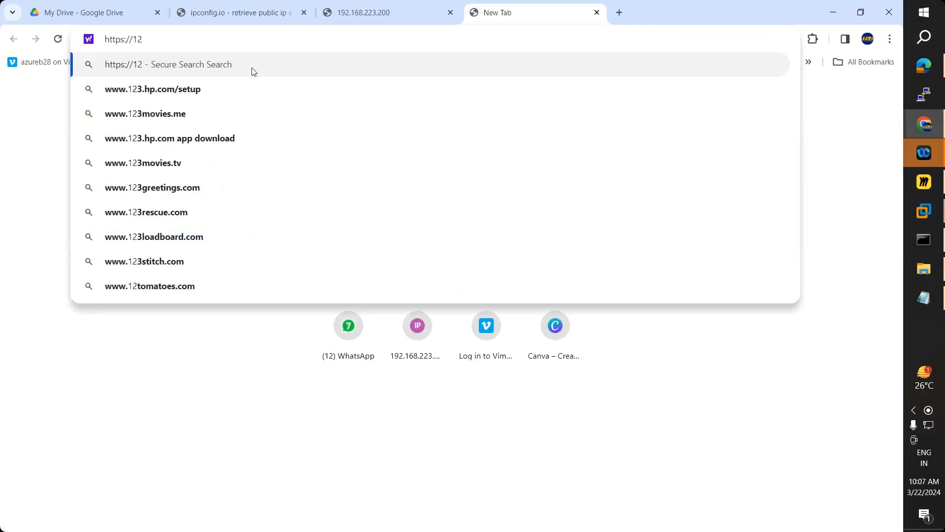
- Reload Chrome's 192.168.223.200 tab until it also reads This is WIN-CDC
click(411, 10)
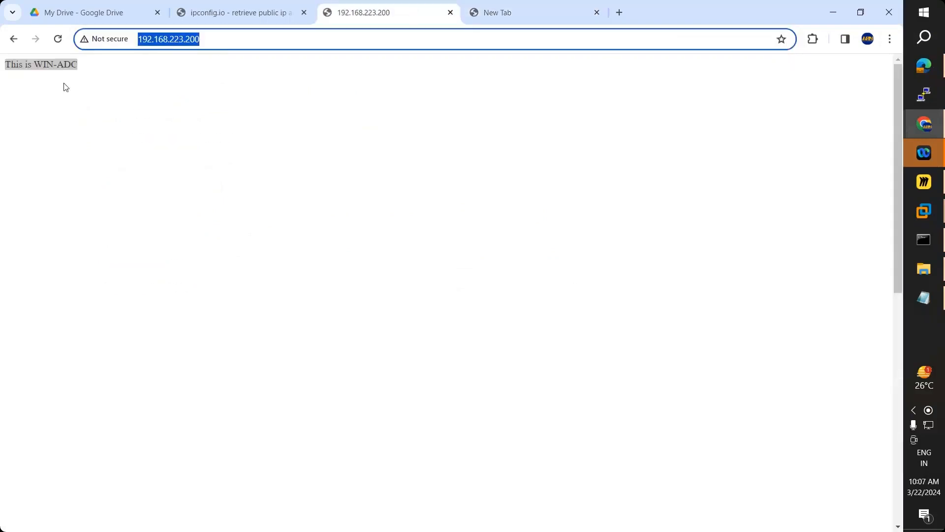
click(58, 38)
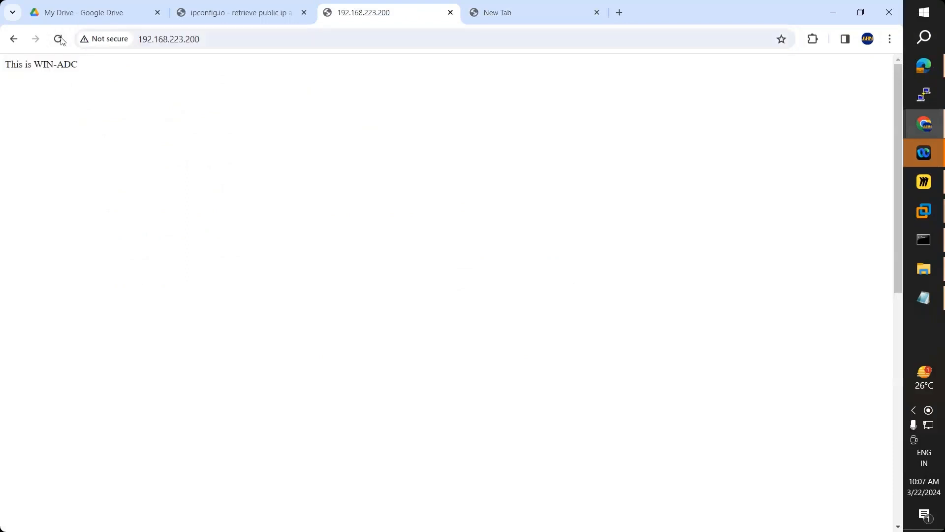
click(57, 43)
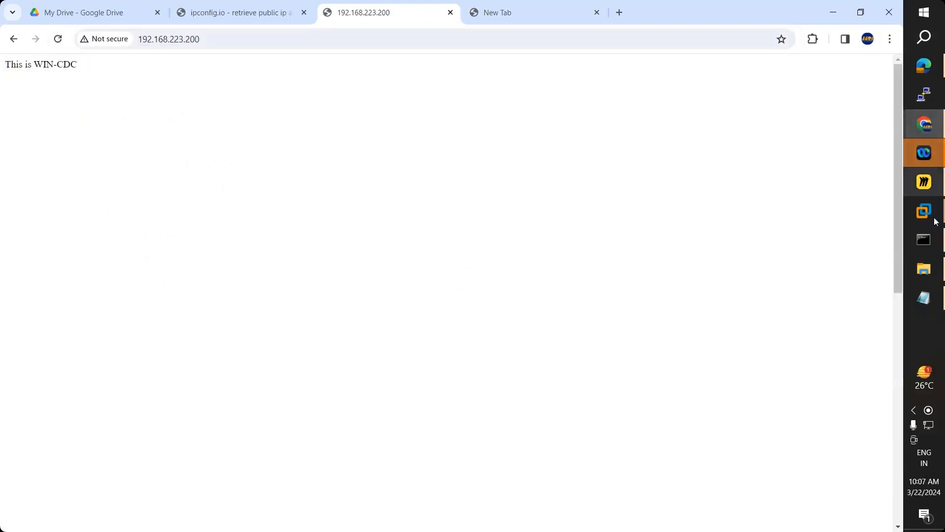
click(833, 249)
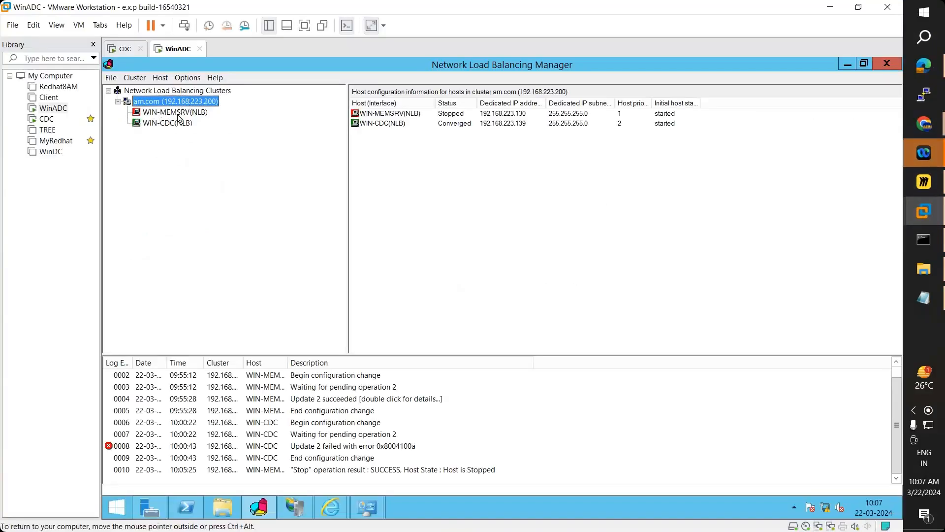
- Start host WIN-MEMSRV with Control Host > Start and refresh the arn.com cluster's statuses
click(173, 124)
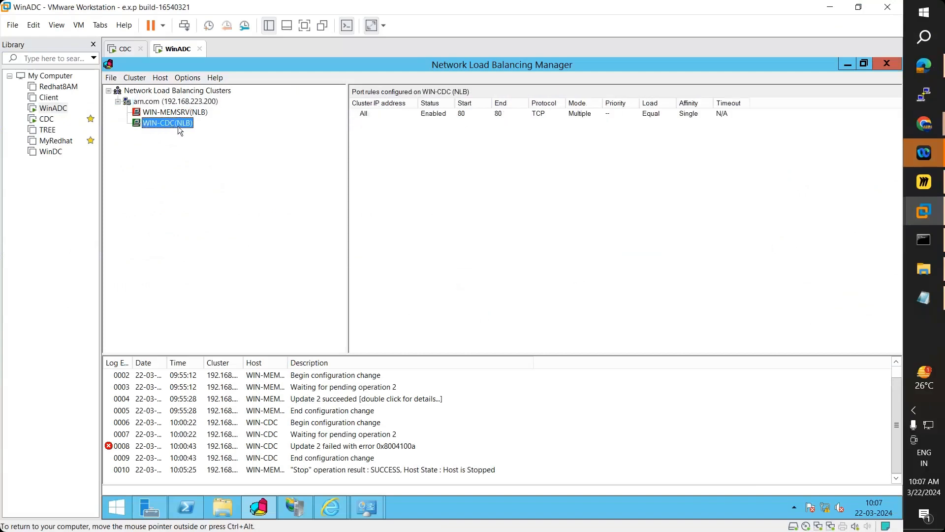
click(185, 113)
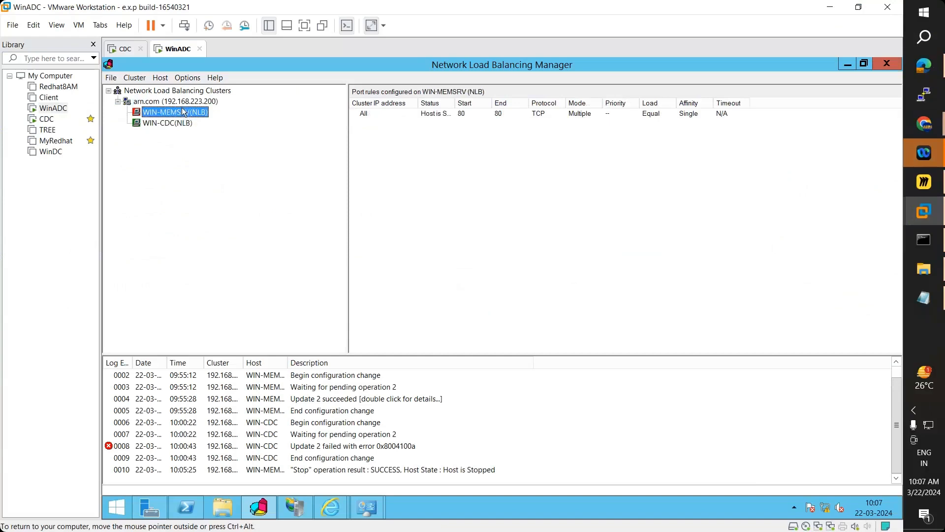
right_click(183, 115)
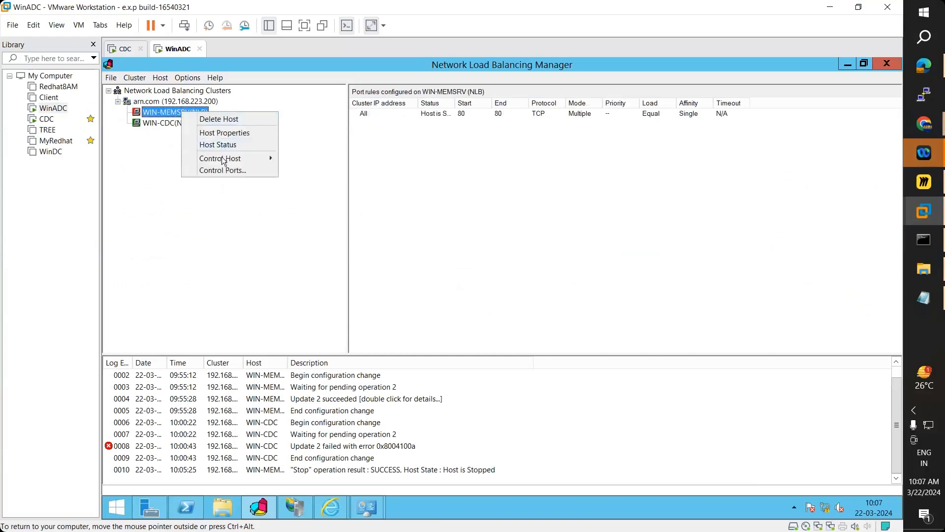
mouse_move(241, 160)
click(300, 159)
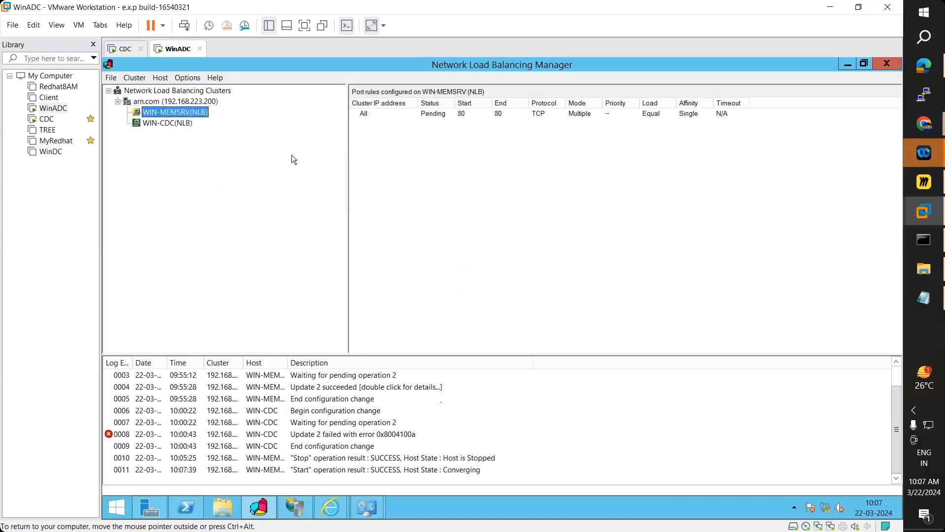
click(206, 102)
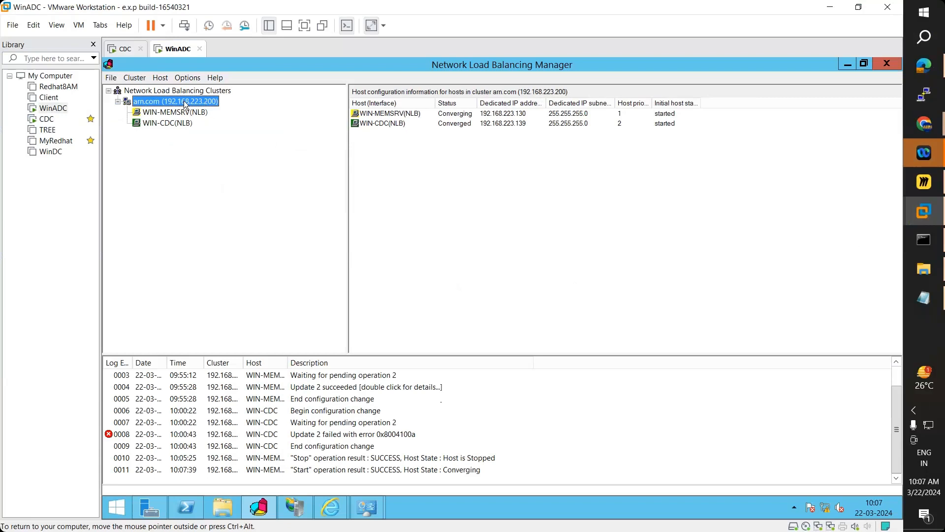
right_click(186, 105)
click(211, 147)
- Stop host WIN-CDC with Control Host > Stop and check its Stopped entry
click(173, 123)
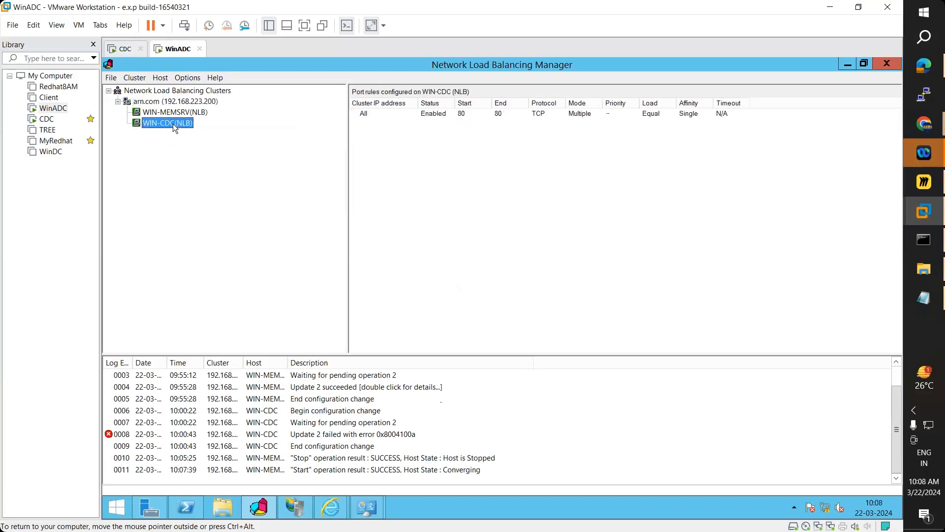
right_click(173, 123)
mouse_move(215, 171)
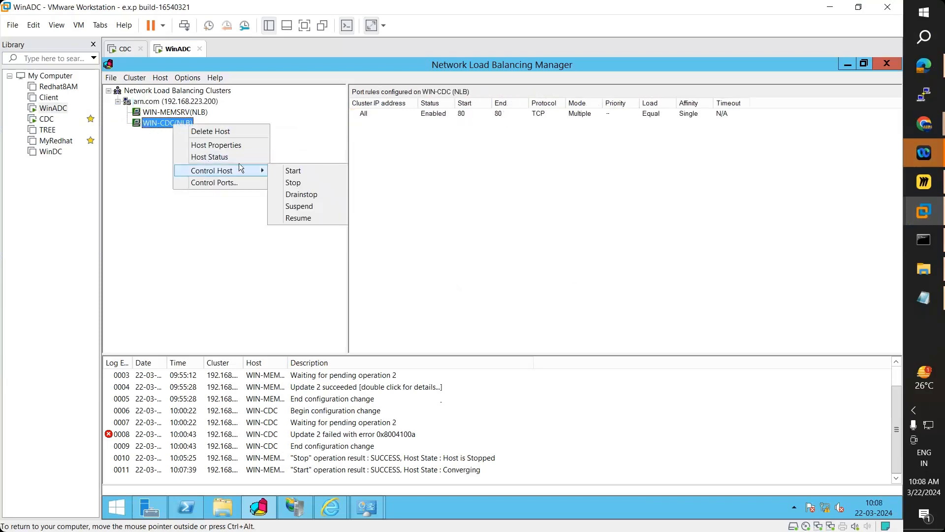
click(289, 183)
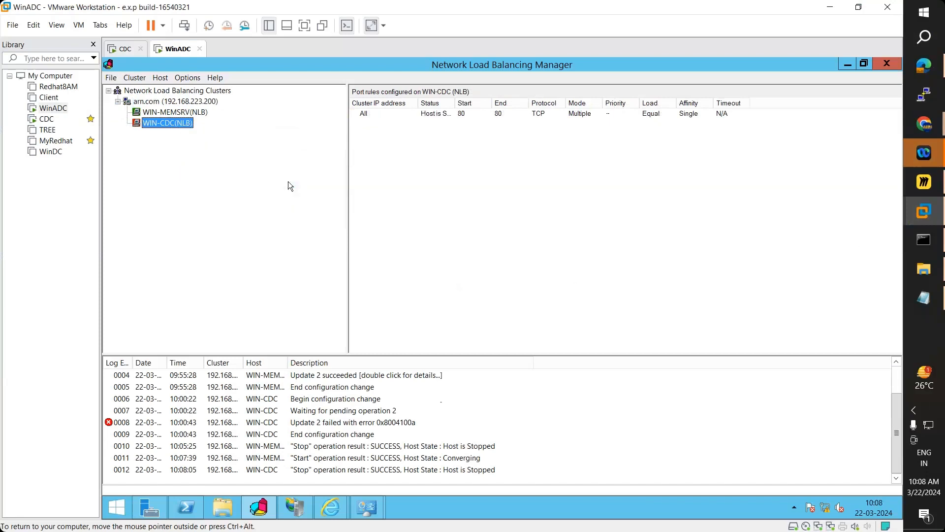
click(172, 101)
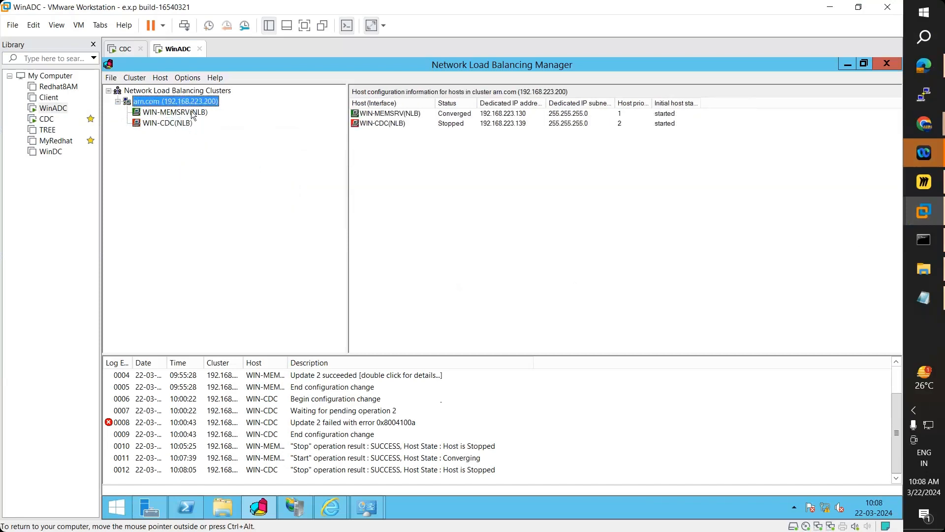
click(448, 124)
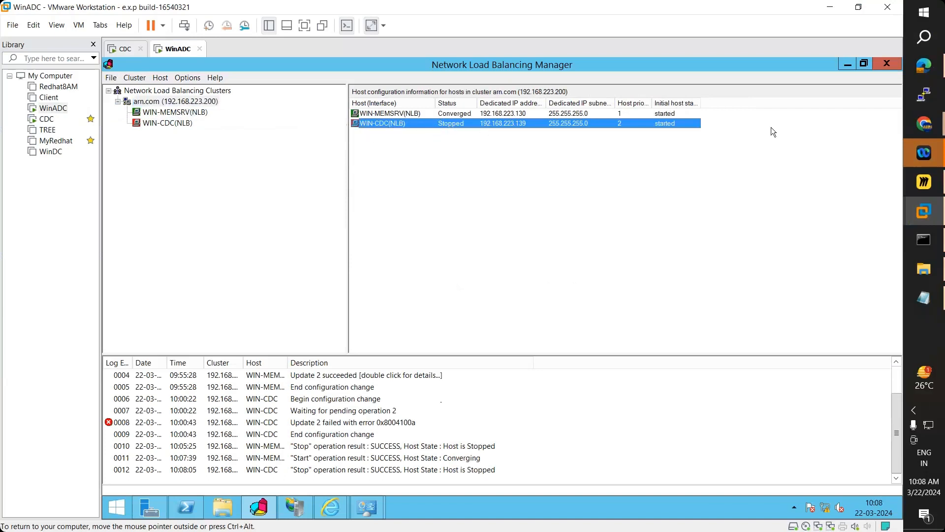
- Reload the cluster page in Edge, Chrome and Chrome Incognito, each now answered by WIN-ADC
click(924, 65)
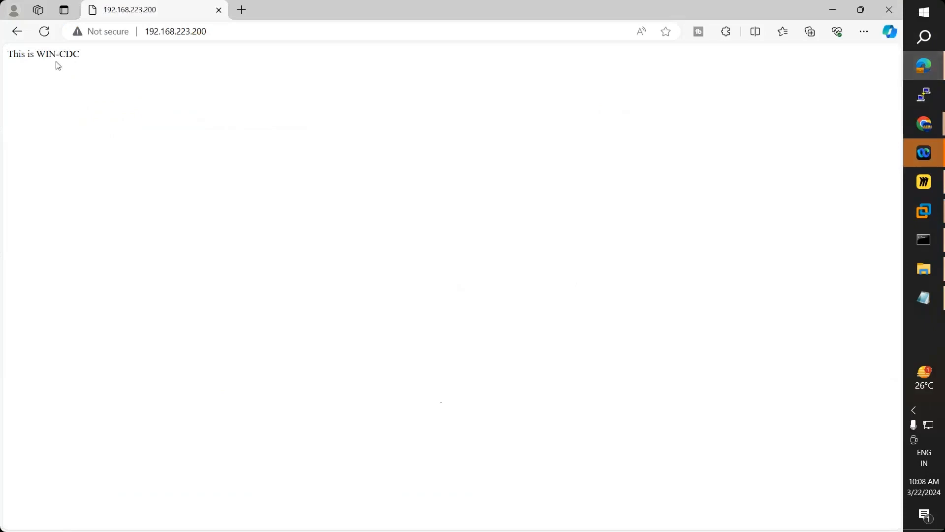
click(44, 31)
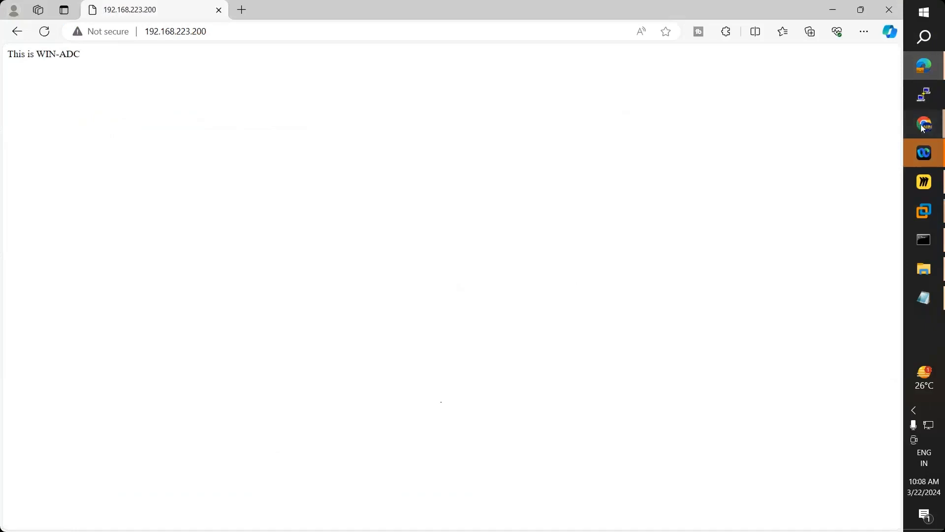
mouse_move(924, 123)
click(810, 106)
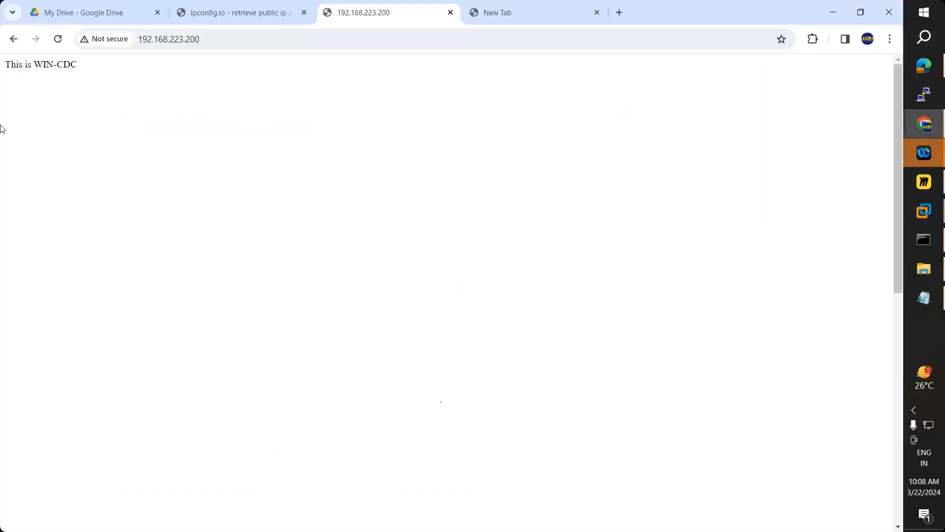
click(58, 38)
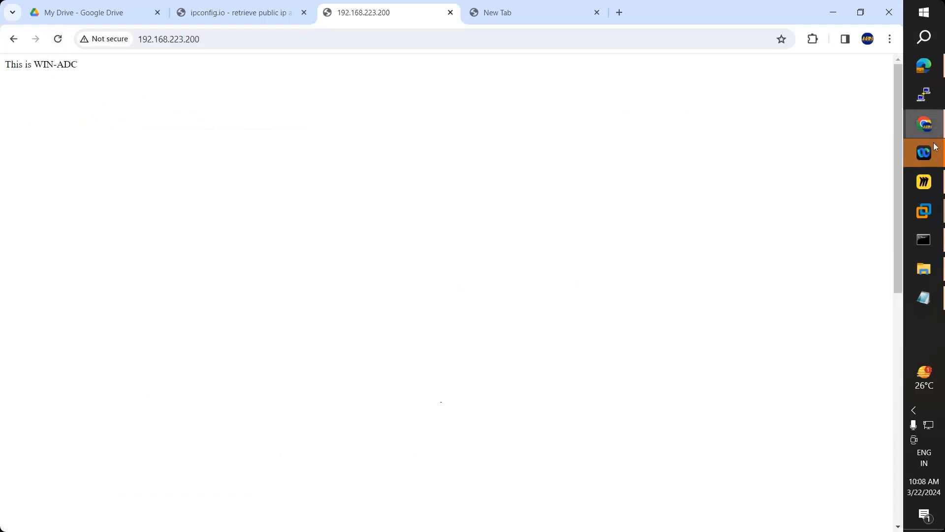
click(930, 127)
click(813, 169)
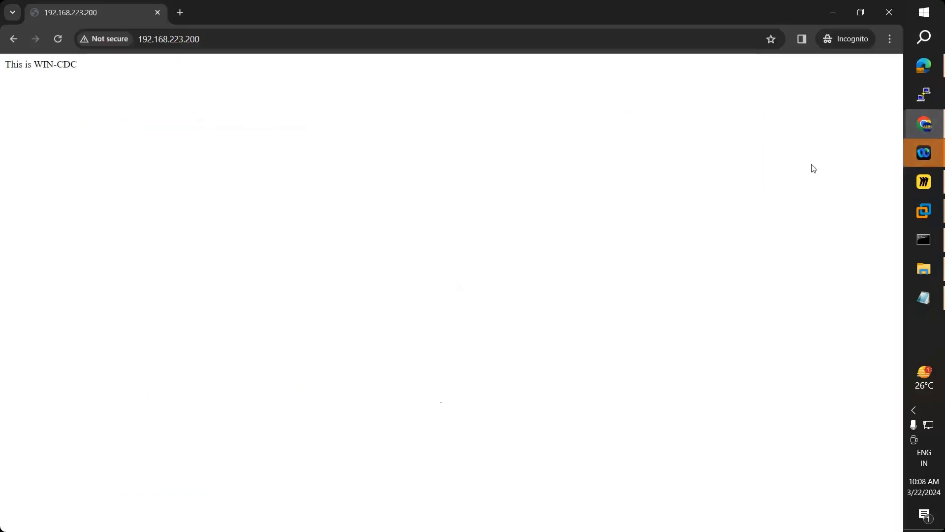
click(58, 41)
mouse_move(928, 212)
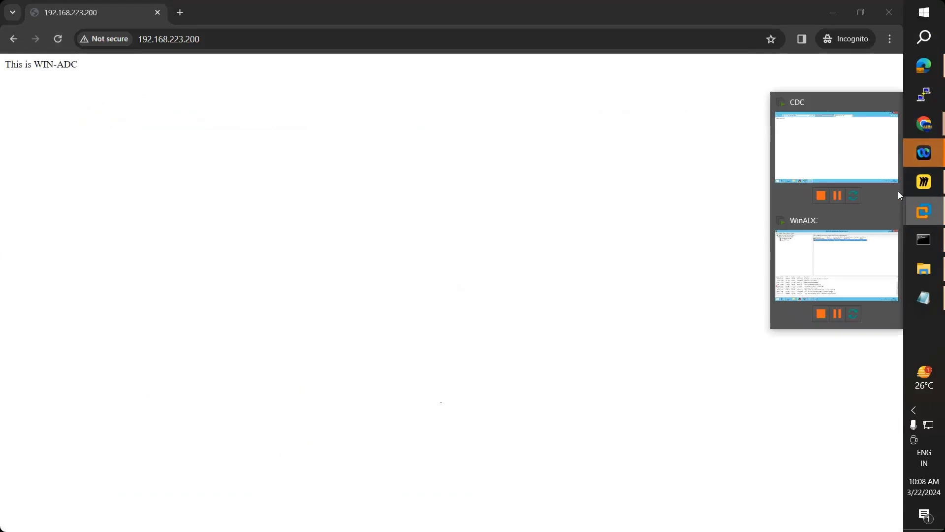
click(825, 239)
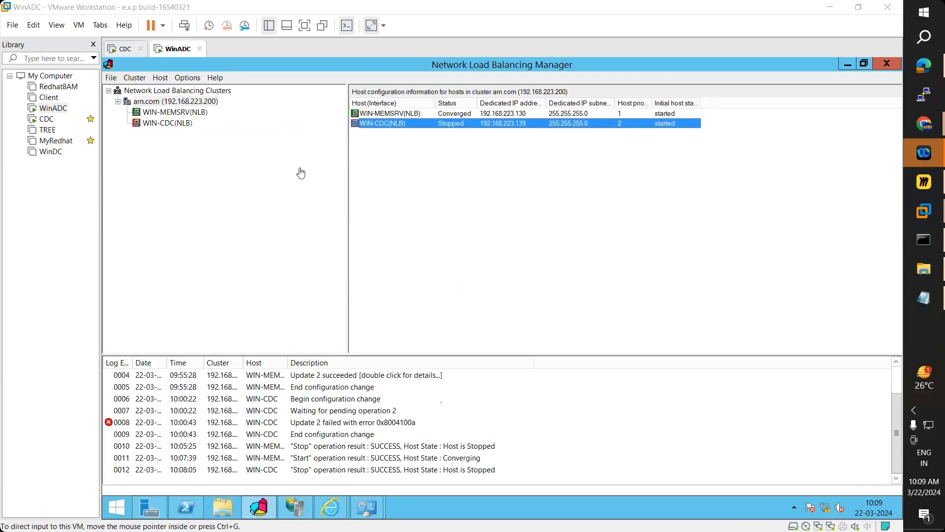
- Start host WIN-CDC with Control Host > Start and check it shows Converging
right_click(182, 125)
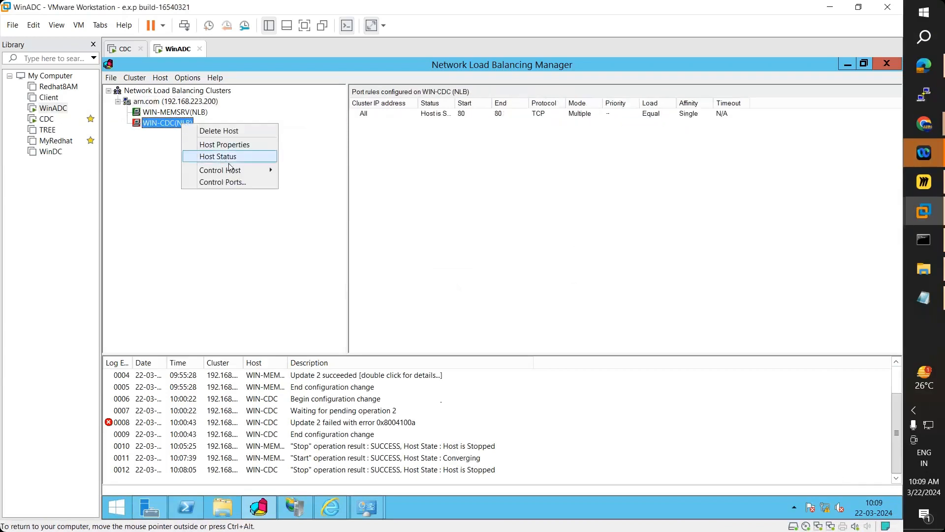
mouse_move(234, 168)
click(284, 168)
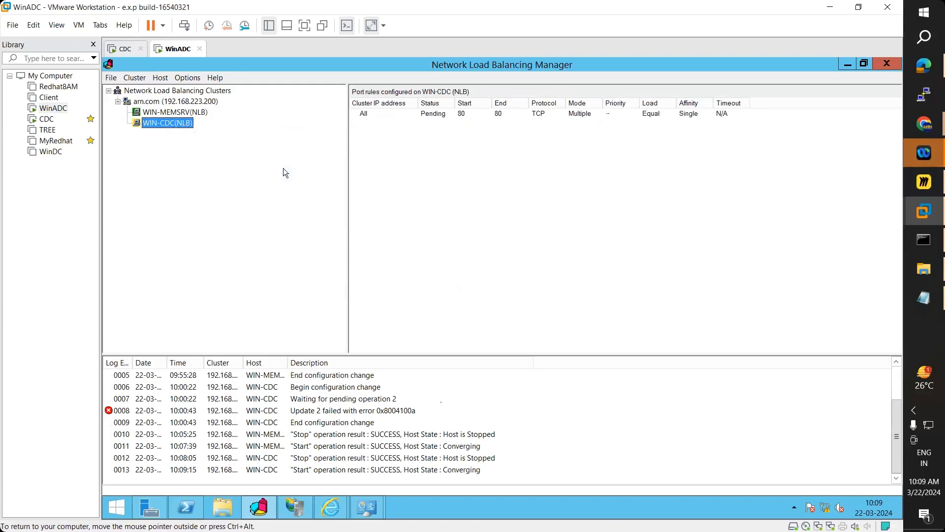
click(177, 105)
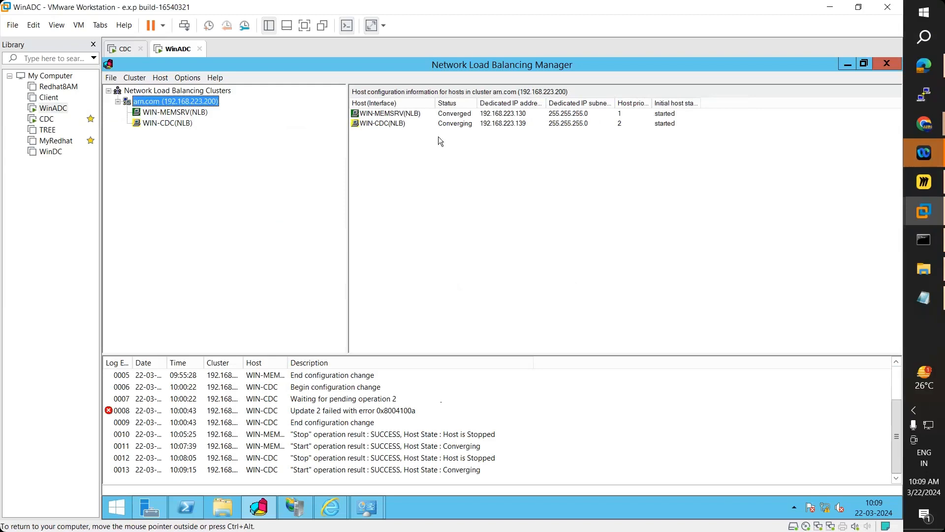